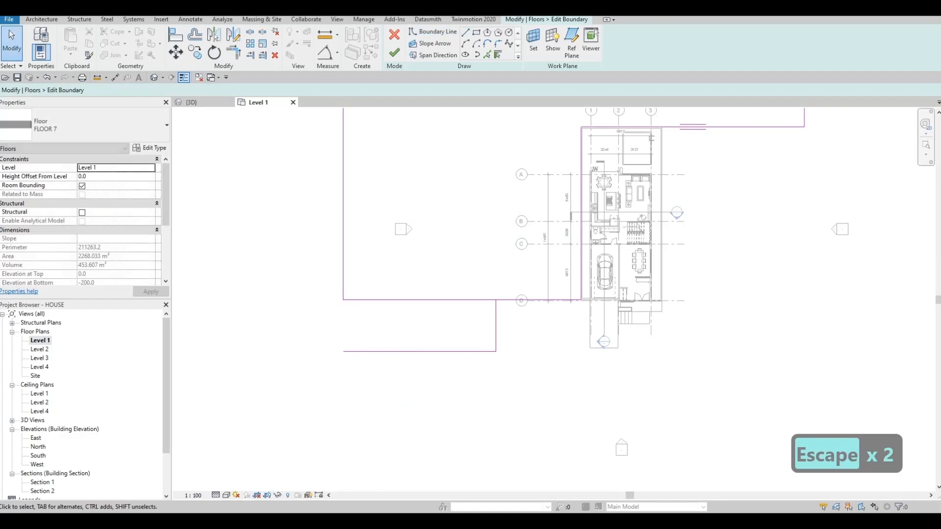
# - Trim the open corners of the floor sketch so the front-left rectangular extension joins one closed boundary, and finish the edit
pyautogui.press('t')
pyautogui.press('r')
pyautogui.press('Escape')
pyautogui.press('Escape')
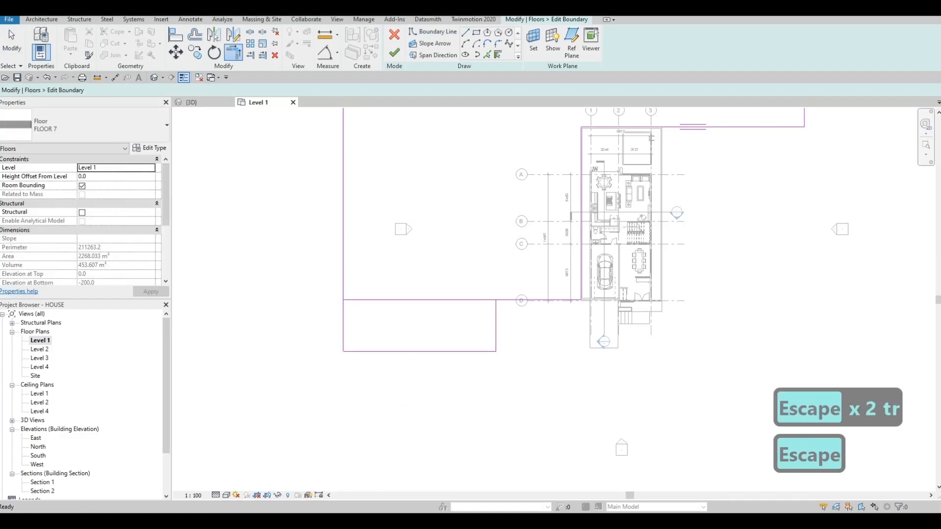
pyautogui.press('t')
pyautogui.press('r')
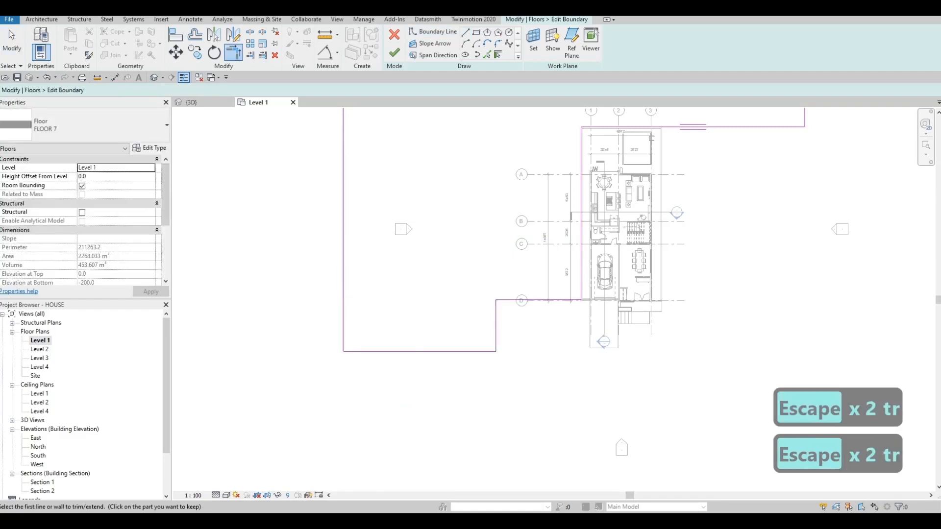
pyautogui.click(394, 53)
pyautogui.click(192, 103)
pyautogui.press('Escape')
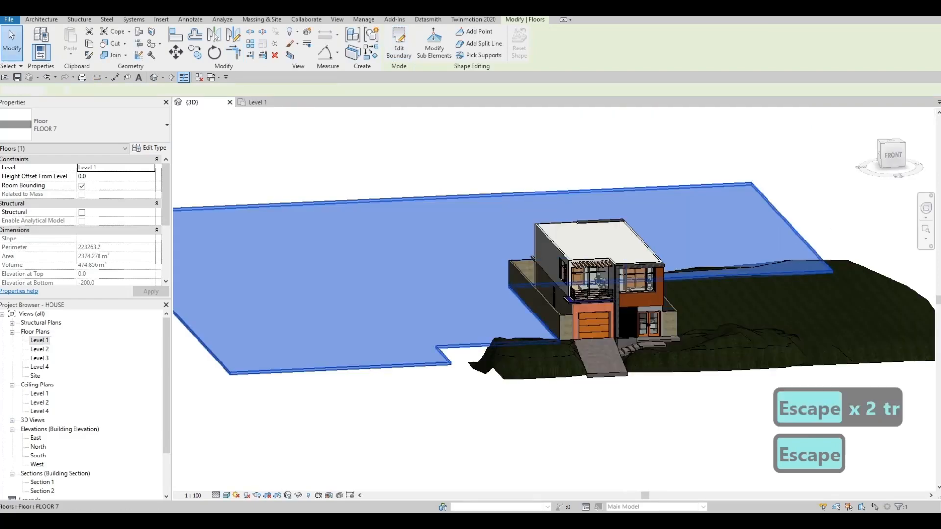
# - Edit the FLOOR 7 boundary in 3D, moving the front extension's side edge toward the driveway and its front edge slightly outward
pyautogui.keyDown('shift'); pyautogui.moveTo(387, 343); pyautogui.dragTo(480, 367, button='middle'); pyautogui.keyUp('shift')
pyautogui.click(468, 372)
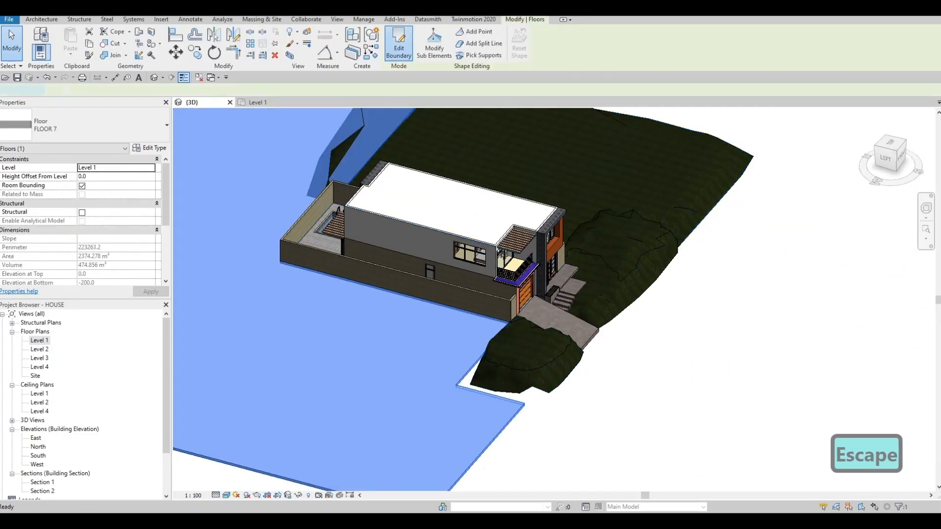
pyautogui.click(398, 44)
pyautogui.click(489, 394)
pyautogui.moveTo(489, 394)
pyautogui.mouseDown()
pyautogui.moveTo(512, 367)
pyautogui.moveTo(546, 399)
pyautogui.mouseUp()
pyautogui.click(532, 395)
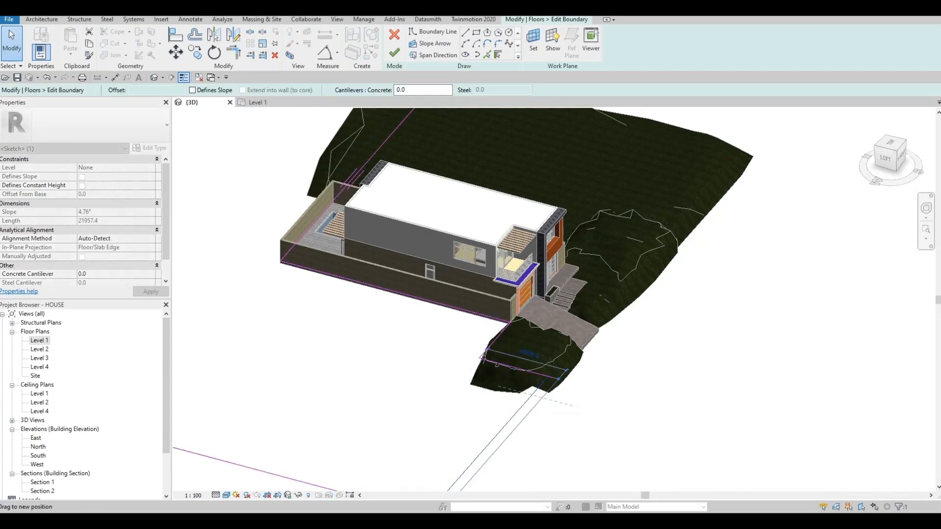
pyautogui.click(394, 52)
pyautogui.press('Escape')
pyautogui.press('Escape')
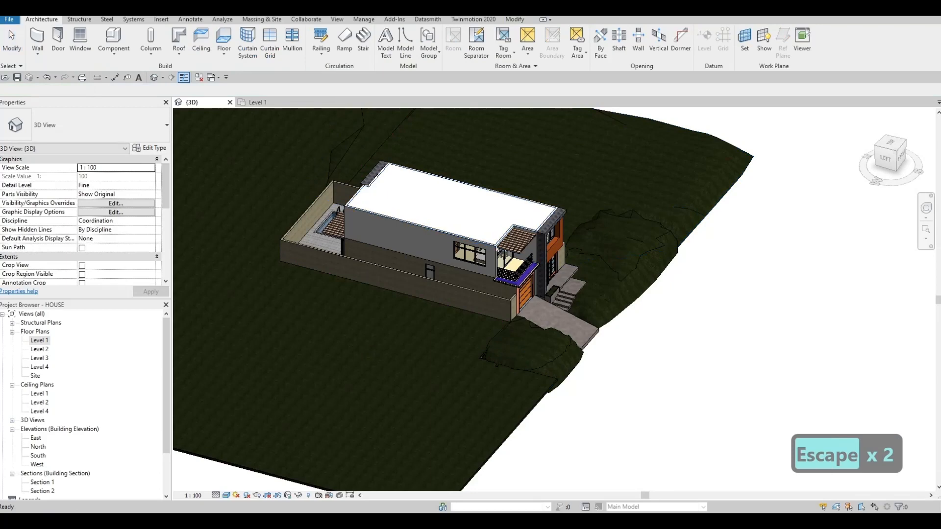
# - Edit the FLOOR 7 boundary again, pulling the front edge of the extension back toward the house, and finish the sketch
pyautogui.keyDown('shift'); pyautogui.moveTo(531, 355); pyautogui.dragTo(552, 368, button='middle'); pyautogui.keyUp('shift')
pyautogui.click(552, 369)
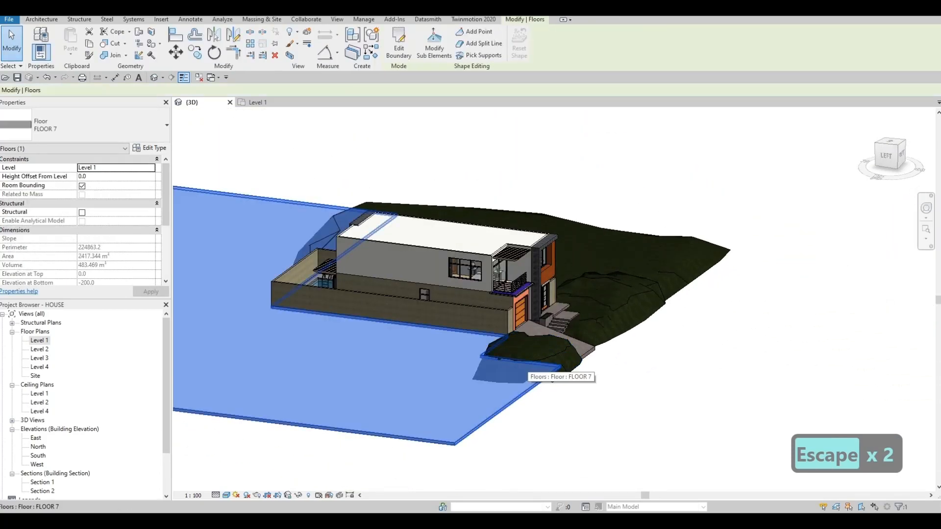
pyautogui.keyDown('shift'); pyautogui.moveTo(474, 268); pyautogui.dragTo(473, 251, button='middle'); pyautogui.keyUp('shift')
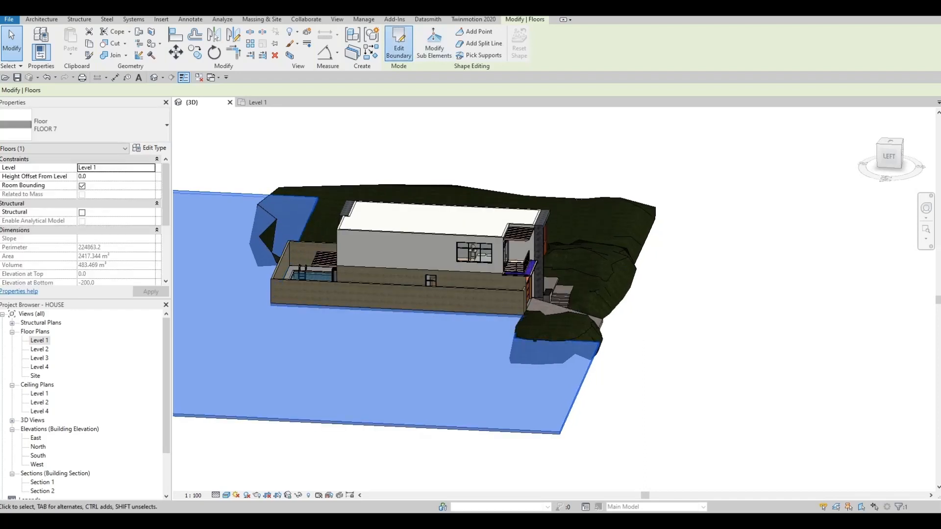
pyautogui.click(399, 44)
pyautogui.click(578, 392)
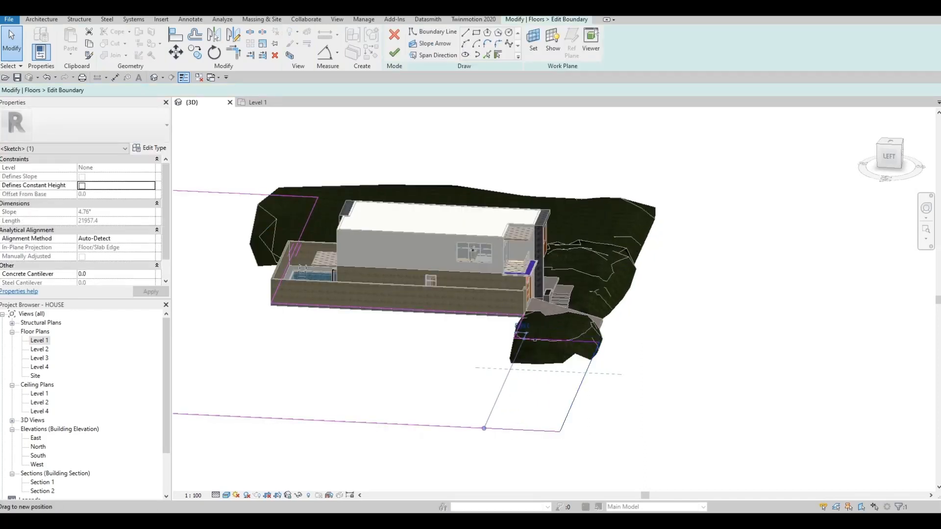
pyautogui.moveTo(484, 428); pyautogui.dragTo(474, 428)
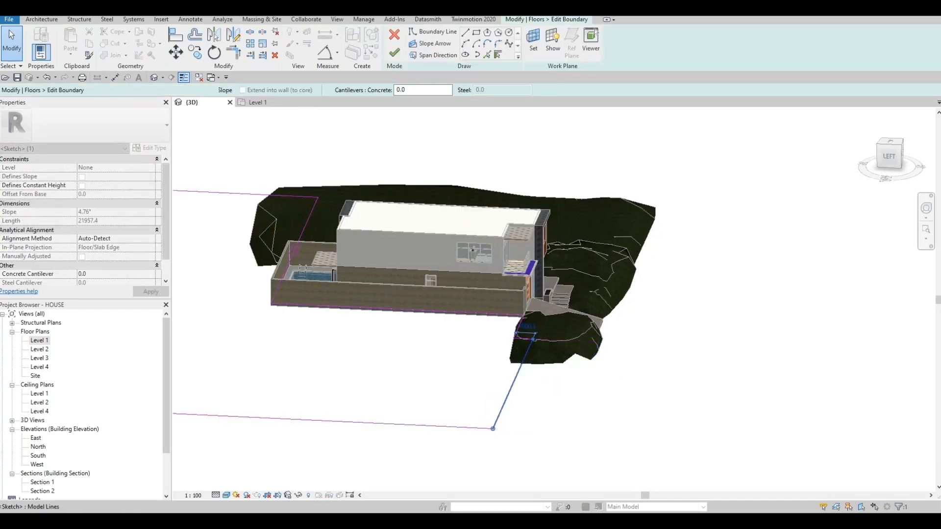
pyautogui.click(395, 52)
pyautogui.press('Escape')
# - In the Site plan, copy the topography mound beside the garage driveway once, directly adjacent on the side away from the house
pyautogui.keyDown('shift'); pyautogui.moveTo(541, 289); pyautogui.dragTo(434, 304, button='middle'); pyautogui.keyUp('shift')
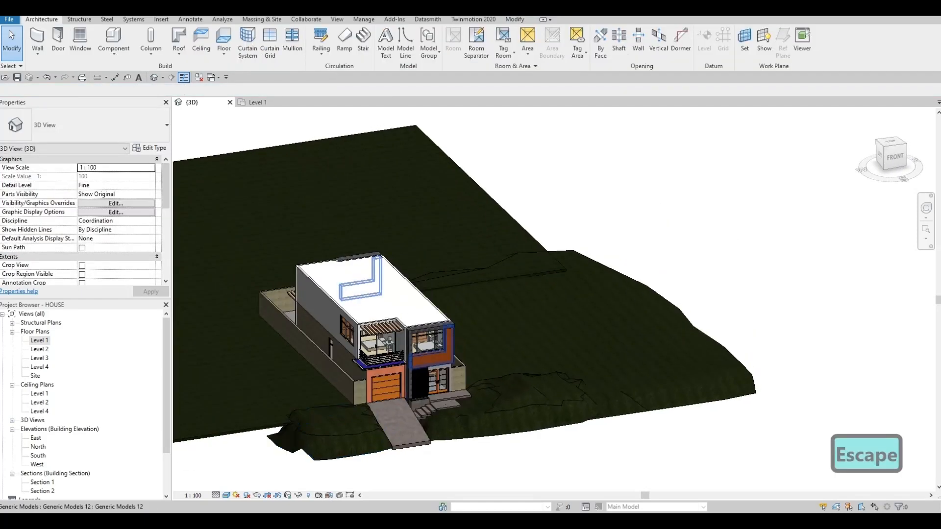
pyautogui.moveTo(346, 434); pyautogui.dragTo(642, 289, button='middle')
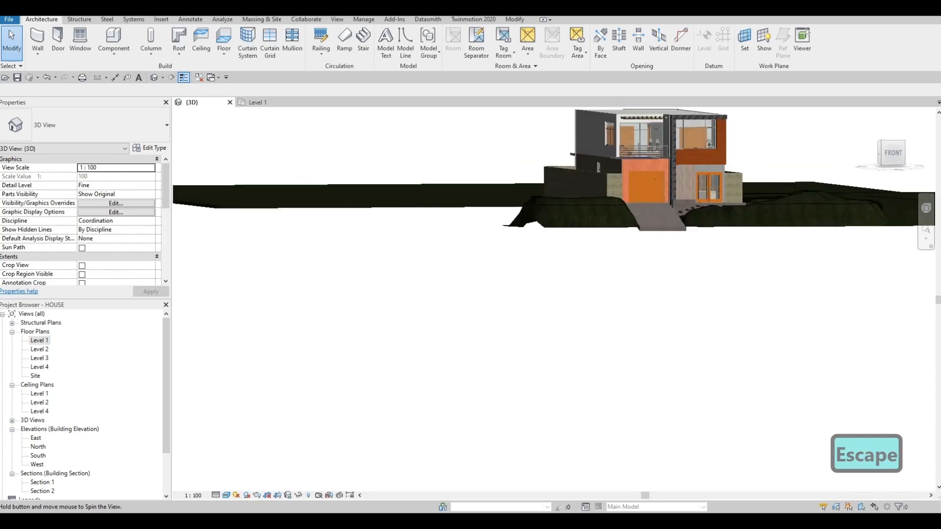
pyautogui.keyDown('shift'); pyautogui.moveTo(655, 179); pyautogui.dragTo(662, 171, button='middle'); pyautogui.keyUp('shift')
pyautogui.moveTo(662, 172); pyautogui.dragTo(625, 187, button='middle')
pyautogui.scroll(2, 624, 185)
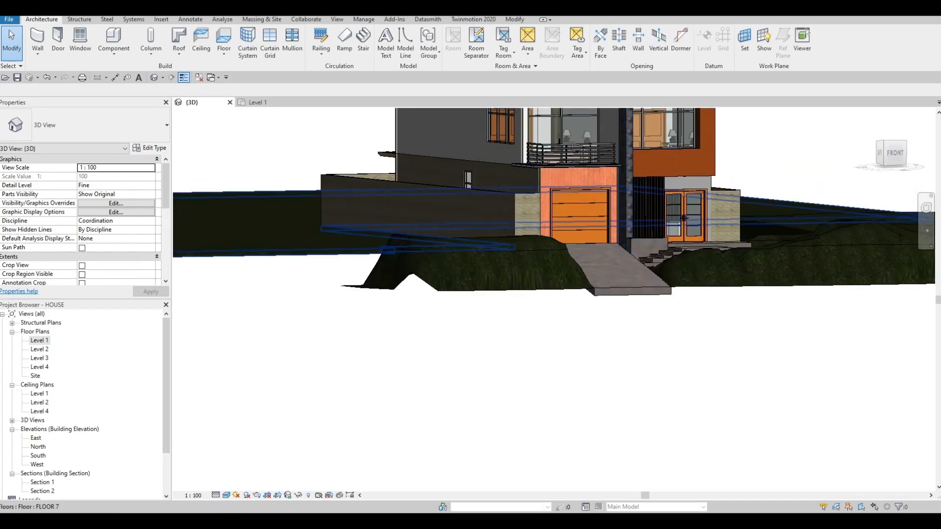
pyautogui.scroll(-2, 683, 217)
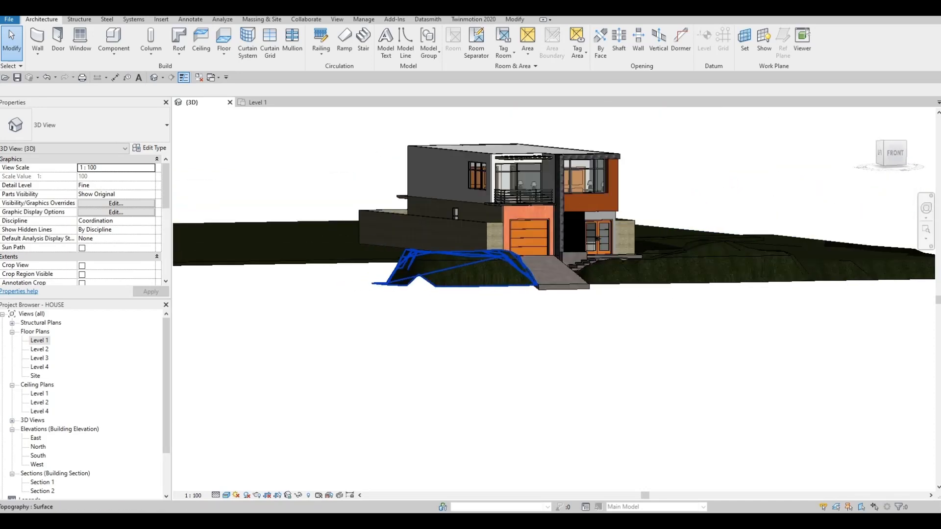
pyautogui.click(490, 274)
pyautogui.moveTo(490, 274); pyautogui.dragTo(580, 270, button='middle')
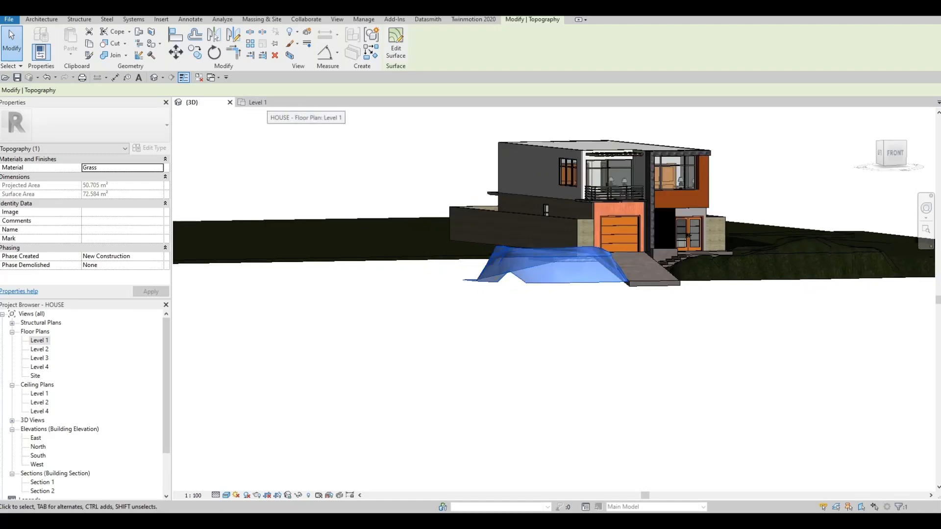
pyautogui.doubleClick(35, 376)
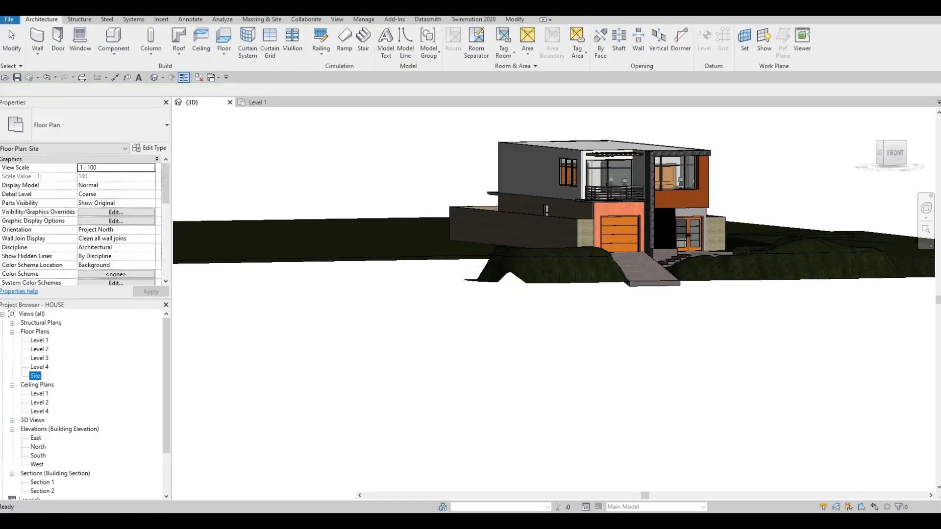
pyautogui.moveTo(529, 386); pyautogui.dragTo(584, 321, button='middle')
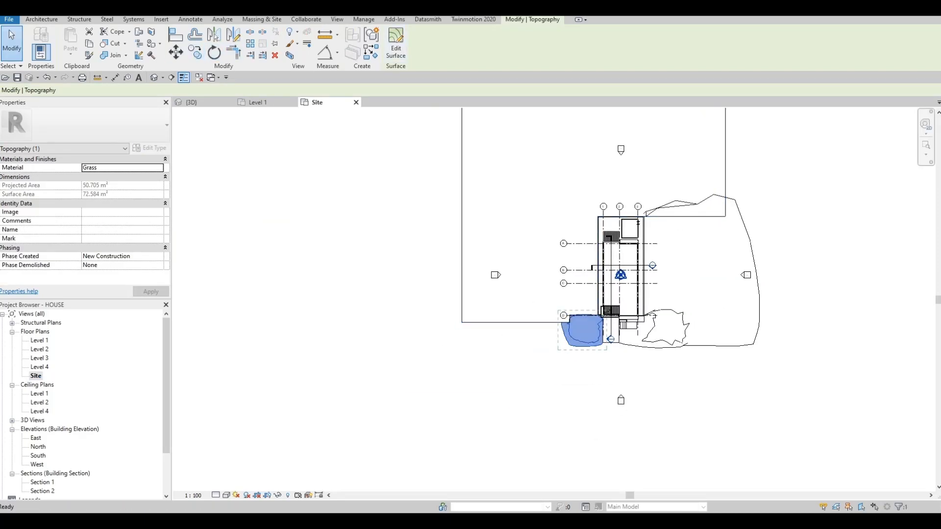
pyautogui.click(195, 52)
pyautogui.scroll(1, 568, 341)
pyautogui.press('o')
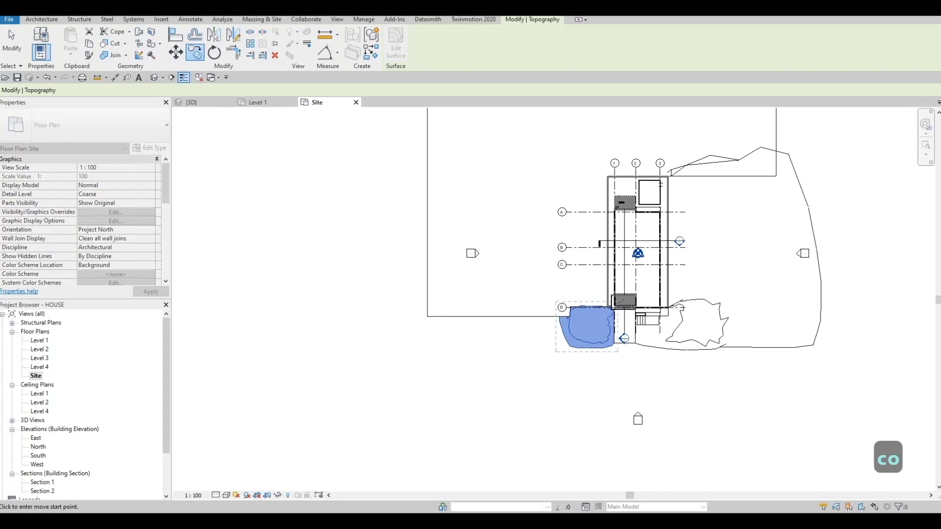
pyautogui.press('Return')
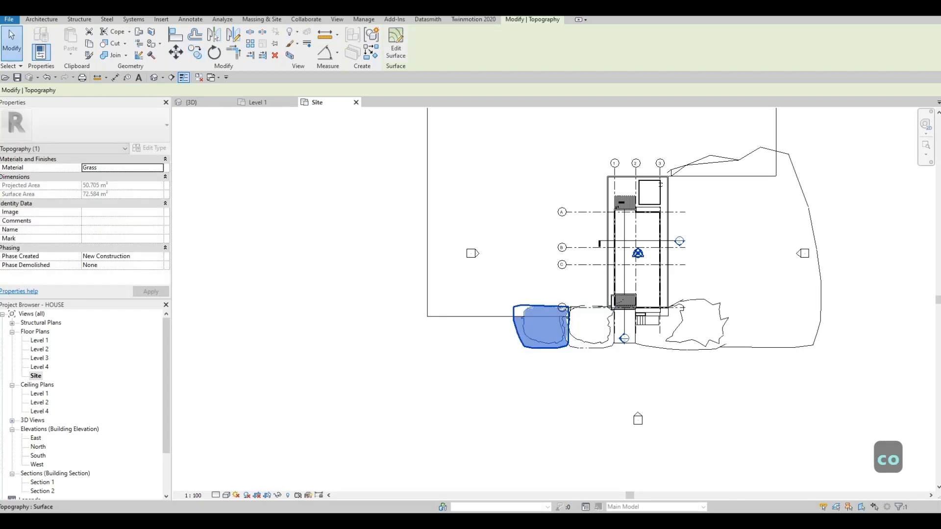
# - Copy the new mound two more times along the floor's front edge with multiple copying enabled, and return to the 3D view
pyautogui.press('c')
pyautogui.press('o')
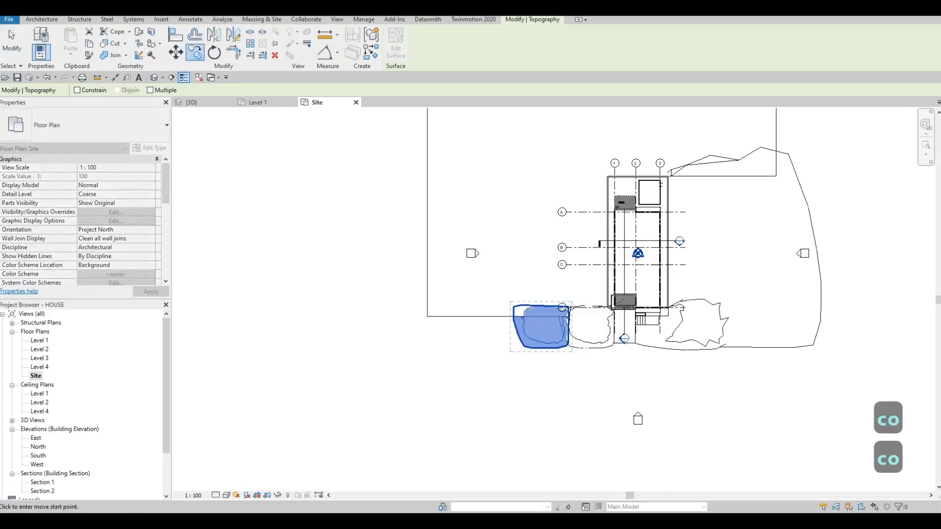
pyautogui.click(150, 90)
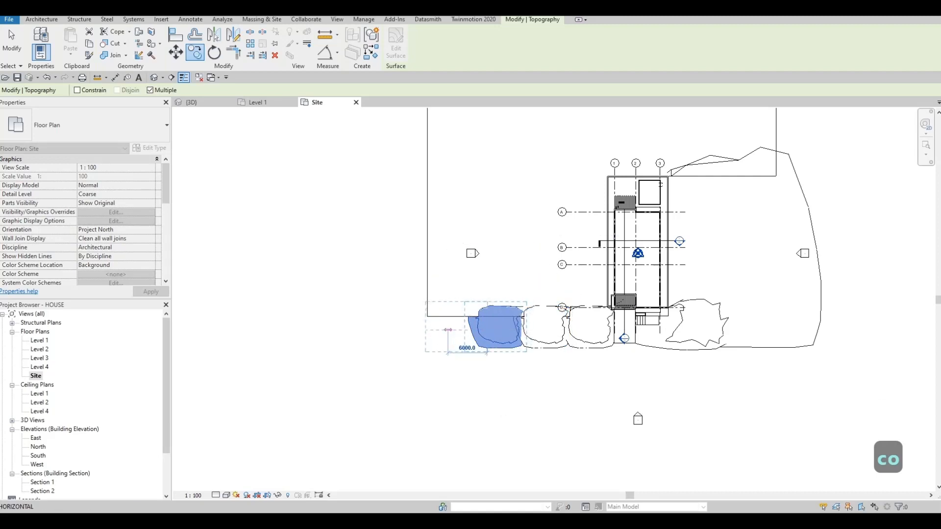
pyautogui.press('Escape')
pyautogui.press('Escape')
pyautogui.press('Escape')
pyautogui.press('Escape')
pyautogui.press('Escape')
pyautogui.click(191, 102)
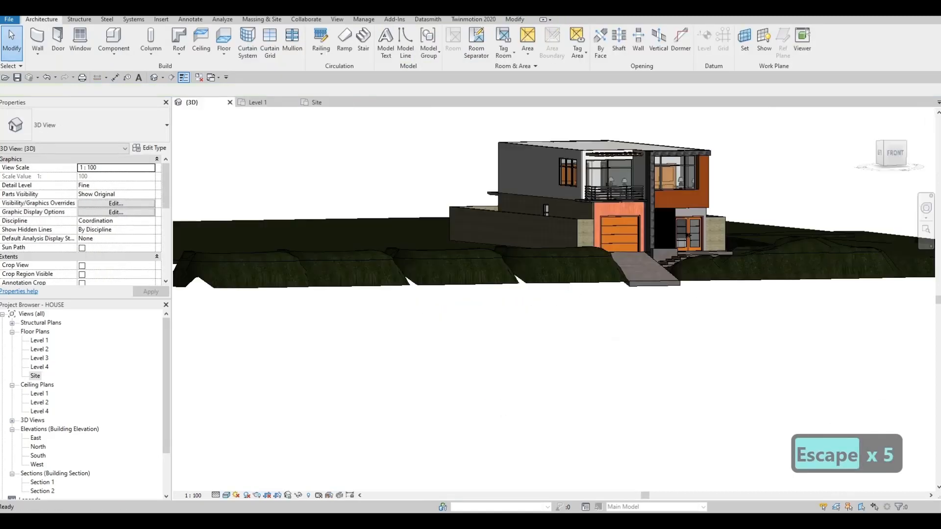
# - Nudge the two middle mound copies toward the driveway to close the gaps in the row
pyautogui.keyDown('shift'); pyautogui.moveTo(458, 270); pyautogui.dragTo(473, 287, button='middle'); pyautogui.keyUp('shift')
pyautogui.keyDown('shift'); pyautogui.moveTo(362, 289); pyautogui.dragTo(416, 270, button='middle'); pyautogui.keyUp('shift')
pyautogui.click(429, 283)
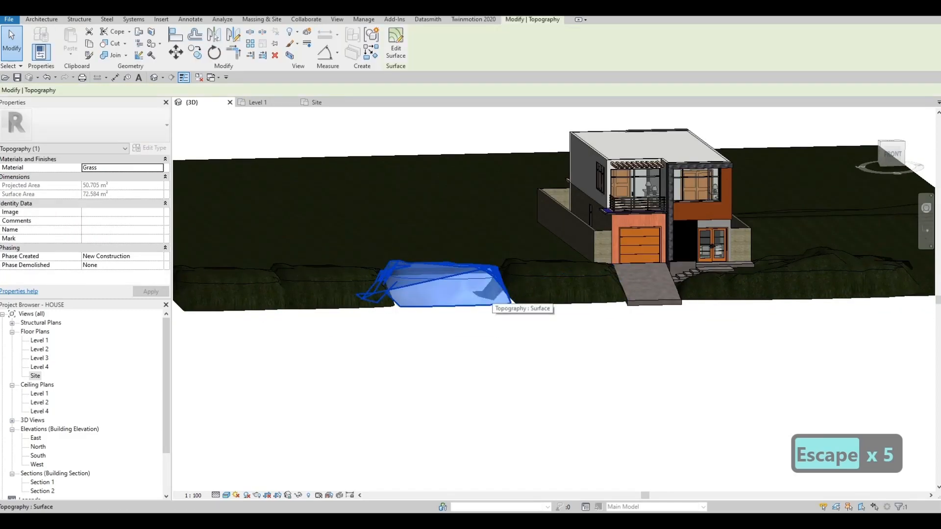
pyautogui.press('Right')
pyautogui.press('Right')
pyautogui.press('Right')
pyautogui.press('Right')
pyautogui.press('Right')
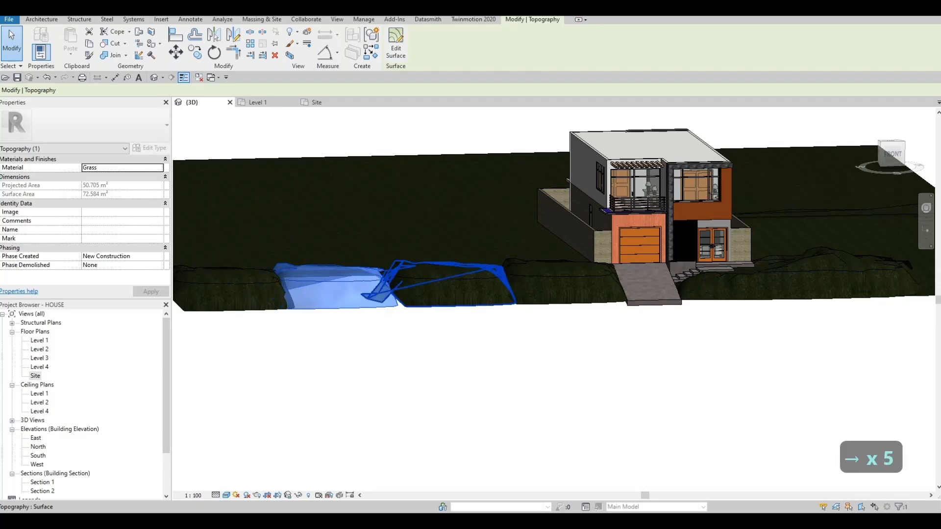
pyautogui.press('Right')
pyautogui.press('Right')
pyautogui.press('Right')
pyautogui.press('Right')
pyautogui.press('Right')
pyautogui.press('Escape')
pyautogui.press('Escape')
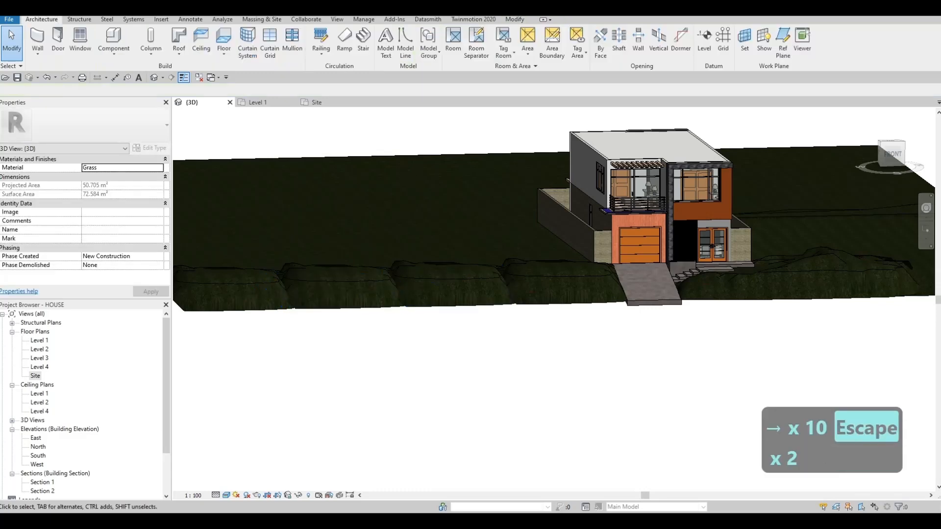
# - Delete the two middle mound copies, keeping the outermost copy and the original mound beside the driveway
pyautogui.keyDown('shift'); pyautogui.moveTo(421, 282); pyautogui.dragTo(454, 292, button='middle'); pyautogui.keyUp('shift')
pyautogui.keyDown('shift'); pyautogui.moveTo(659, 326); pyautogui.dragTo(568, 338, button='middle'); pyautogui.keyUp('shift')
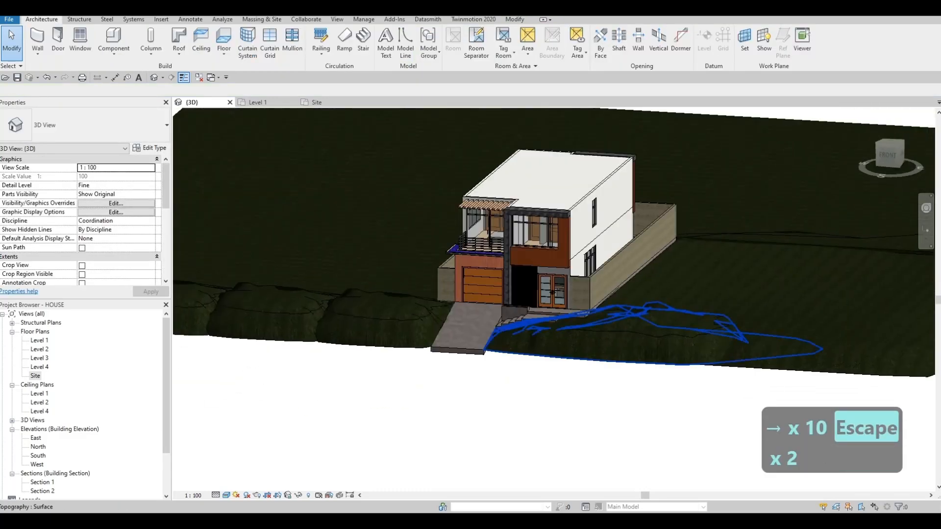
pyautogui.click(624, 353)
pyautogui.moveTo(623, 352); pyautogui.dragTo(549, 339, button='middle')
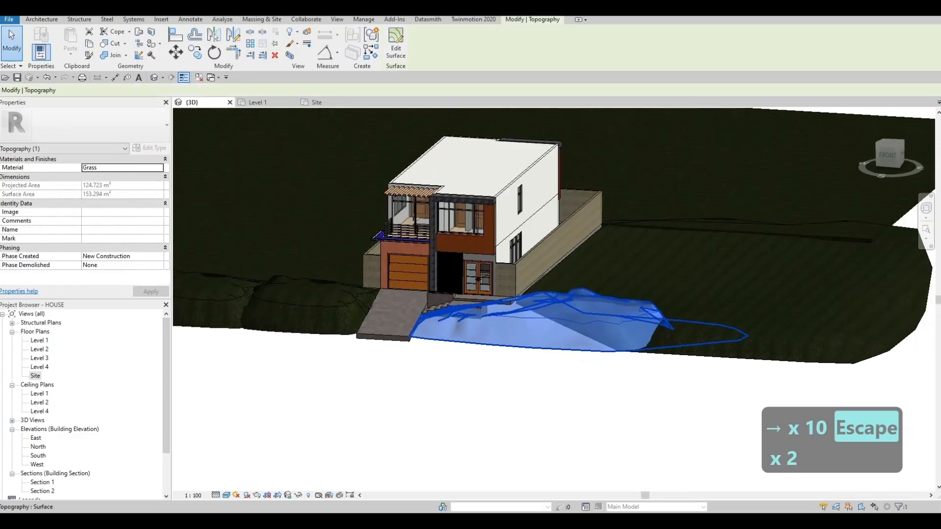
pyautogui.scroll(-1, 245, 314)
pyautogui.moveTo(245, 313); pyautogui.dragTo(518, 323, button='middle')
pyautogui.press('Escape')
pyautogui.click(475, 309)
pyautogui.press('Delete')
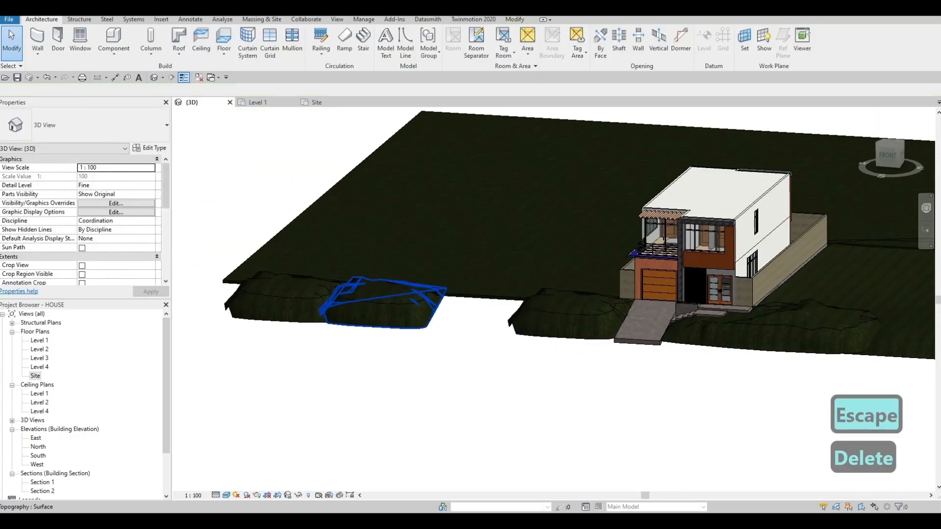
pyautogui.click(377, 311)
pyautogui.press('Delete')
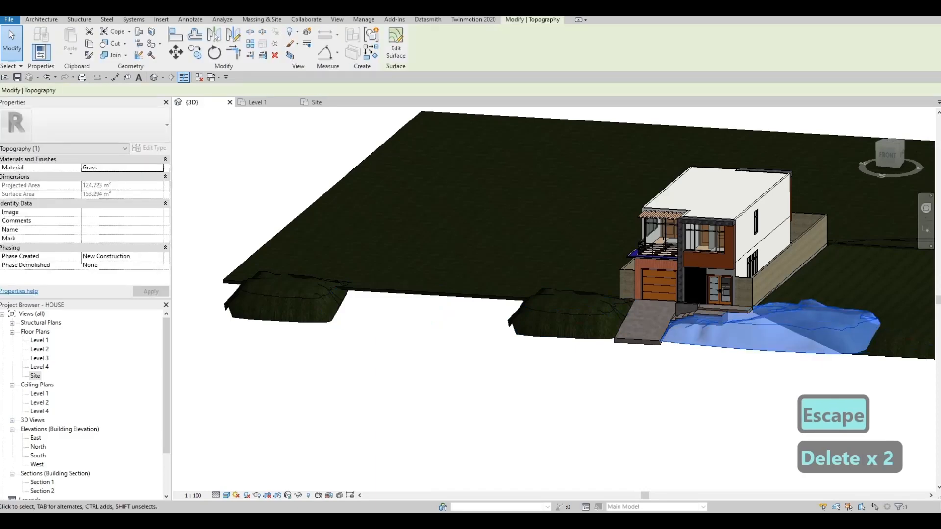
# - In the Site plan, copy the large mound in front of the entrance into the gap between the two remaining small mounds
pyautogui.click(317, 103)
pyautogui.press('Escape')
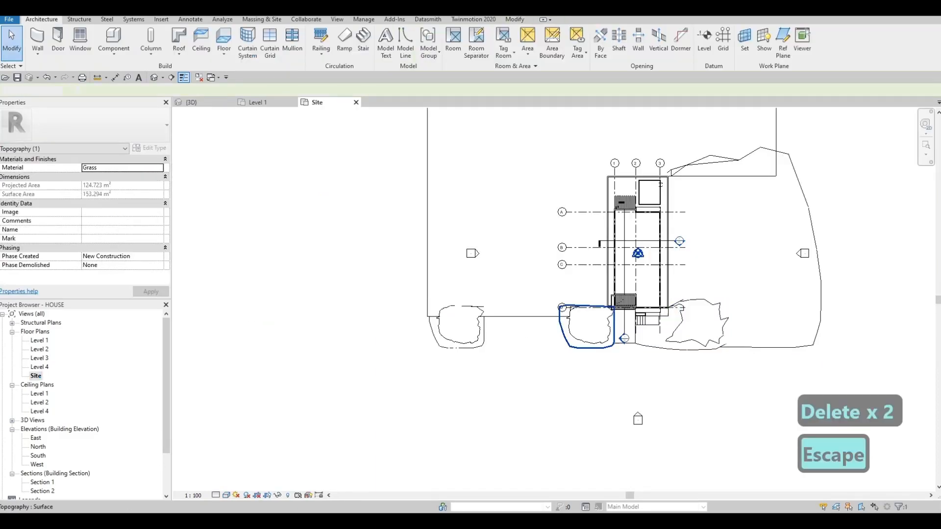
pyautogui.click(679, 347)
pyautogui.press('c')
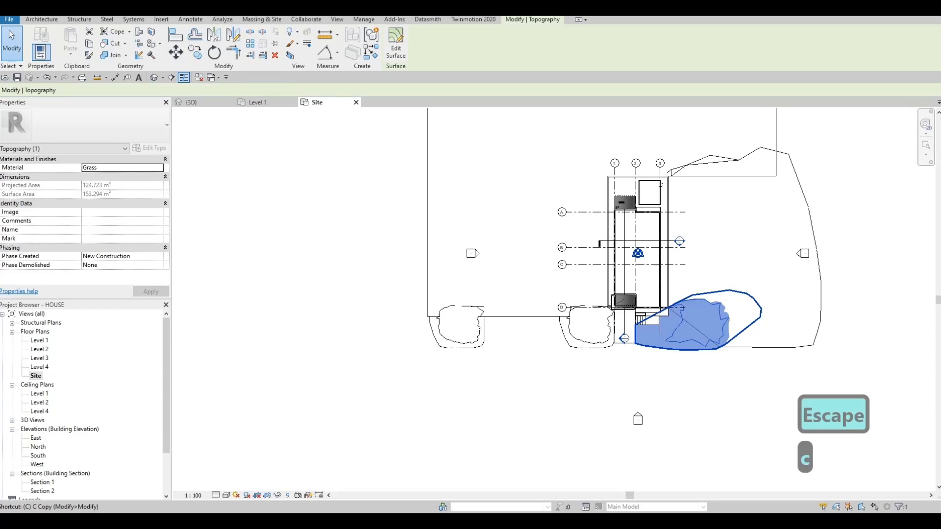
pyautogui.press('o')
pyautogui.click(526, 333)
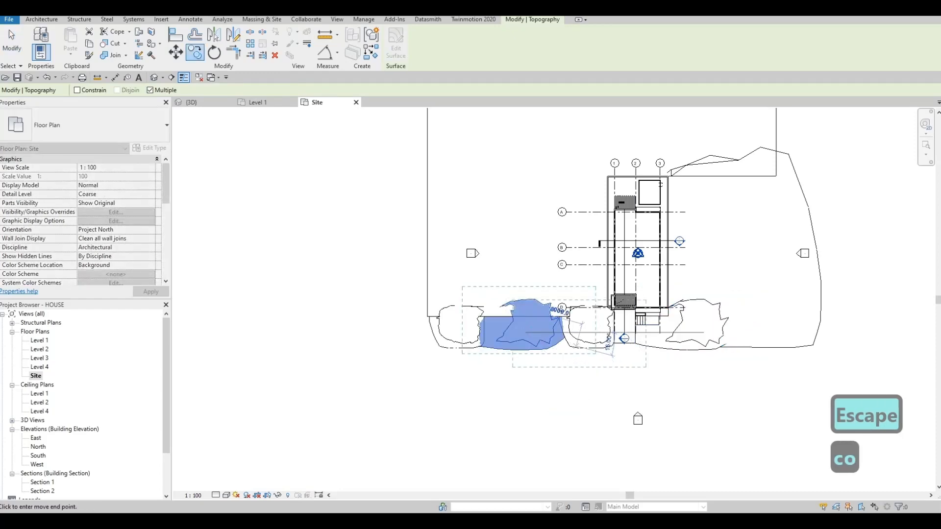
pyautogui.press('Escape')
pyautogui.press('Escape')
pyautogui.press('Escape')
pyautogui.click(198, 102)
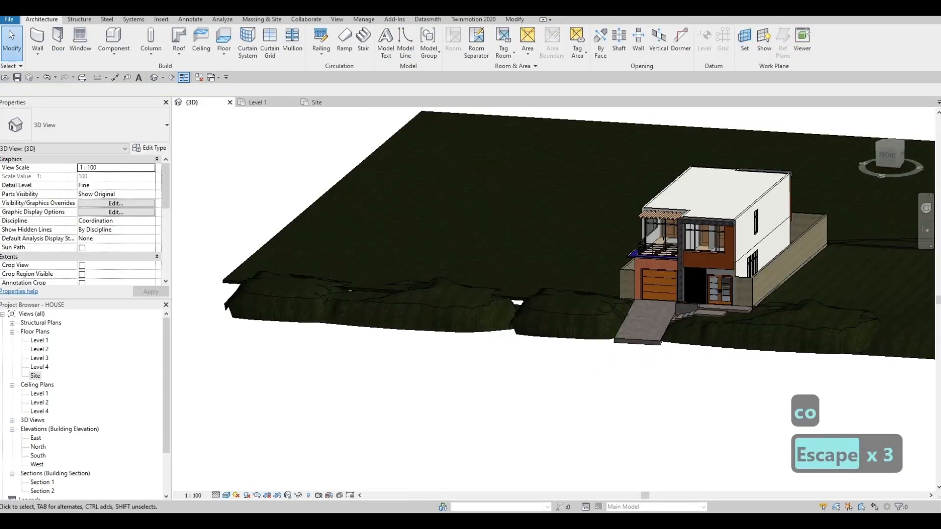
# - Nudge the copied large mound toward the driveway in the 3D view to close the gap beside the original small mound
pyautogui.press('Escape')
pyautogui.keyDown('shift'); pyautogui.moveTo(441, 316); pyautogui.dragTo(510, 314, button='middle'); pyautogui.keyUp('shift')
pyautogui.click(509, 313)
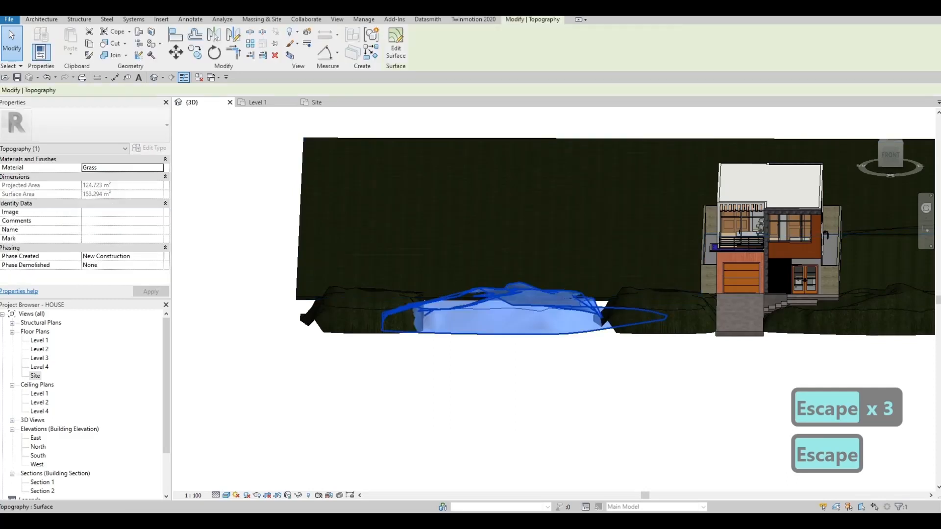
pyautogui.press('Right')
pyautogui.press('Right')
pyautogui.press('Right')
pyautogui.press('Right')
pyautogui.press('Right')
pyautogui.press('Right')
pyautogui.press('Right')
pyautogui.press('Right')
pyautogui.press('Right')
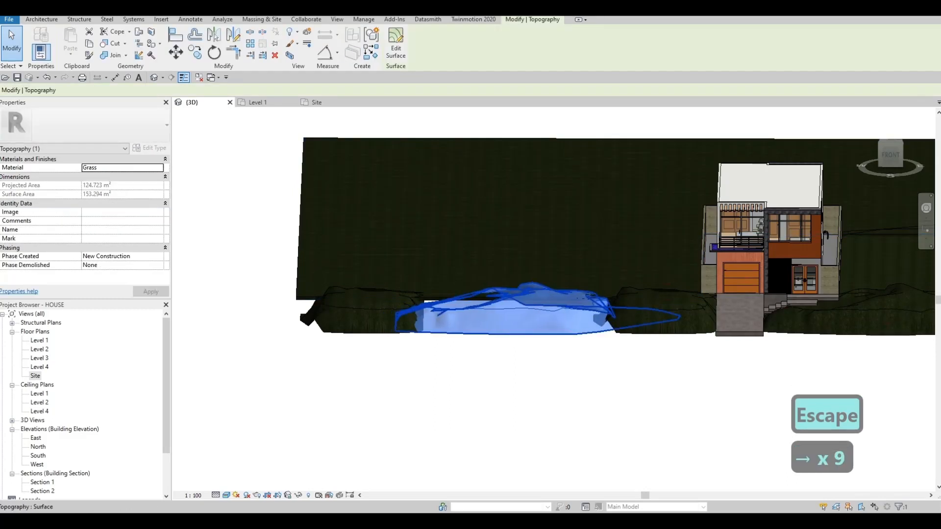
# - Finish shifting the large mound copy against the small mound beside the driveway and clear the selection
pyautogui.press('Right')
pyautogui.press('Right')
pyautogui.press('Right')
pyautogui.press('Right')
pyautogui.press('Right')
pyautogui.press('Escape')
pyautogui.press('Escape')
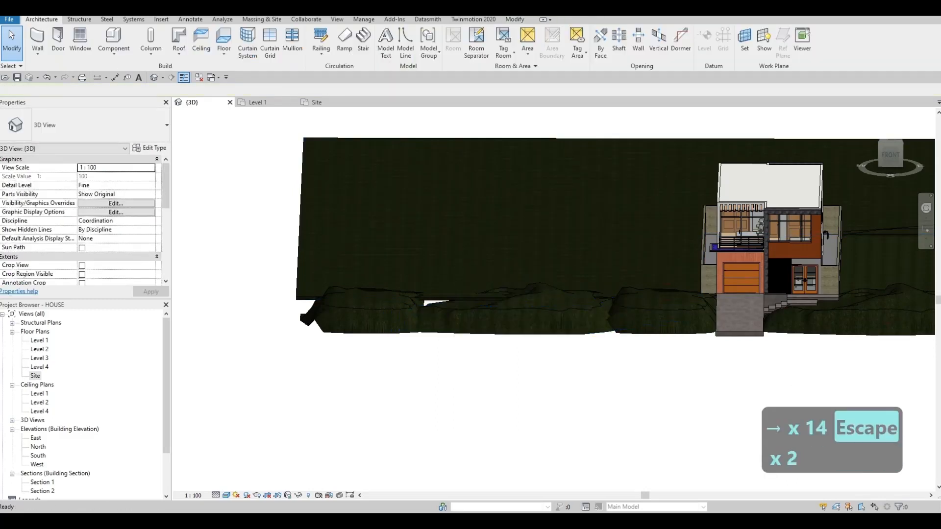
pyautogui.press('Escape')
# - In the Site plan, copy the outermost small mound into the gap beside the large mound copy and return to the 3D view
pyautogui.doubleClick(36, 376)
pyautogui.press('Escape')
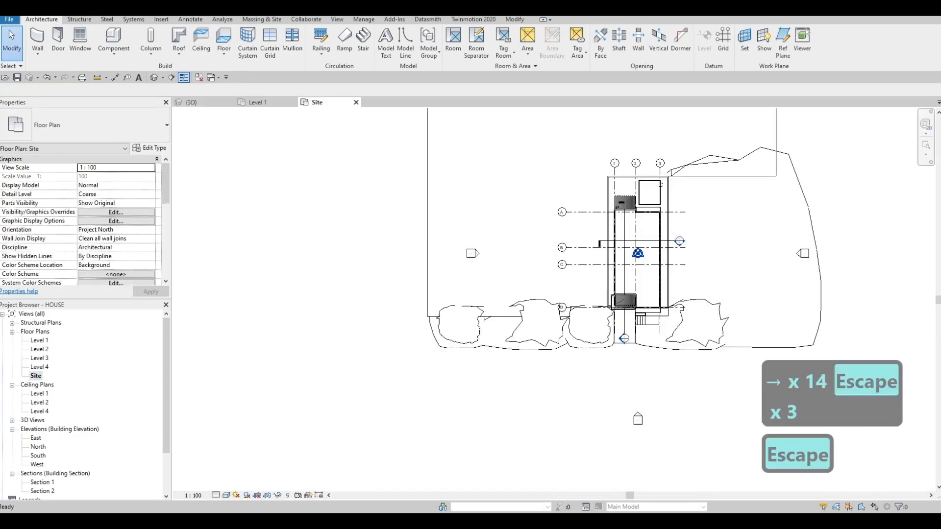
pyautogui.click(457, 347)
pyautogui.press('c')
pyautogui.press('o')
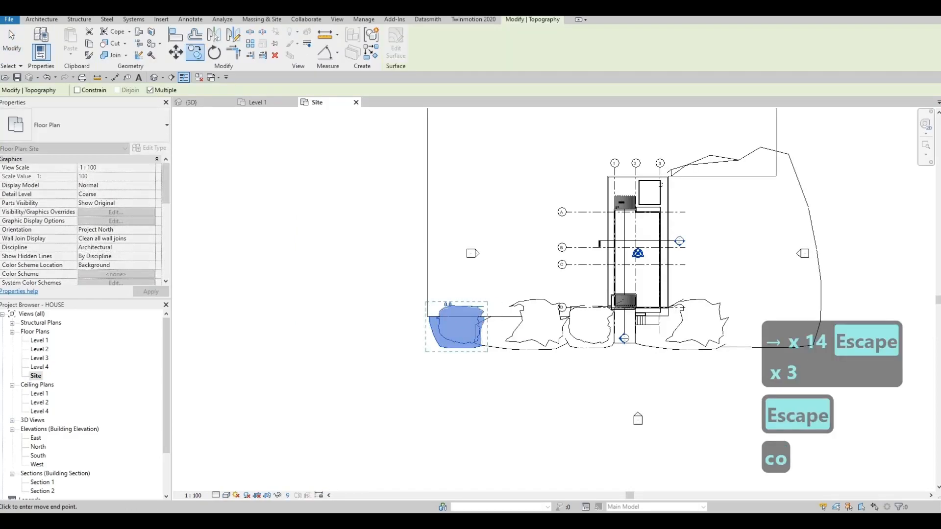
pyautogui.click(488, 333)
pyautogui.press('Escape')
pyautogui.press('Escape')
pyautogui.press('Escape')
pyautogui.click(192, 103)
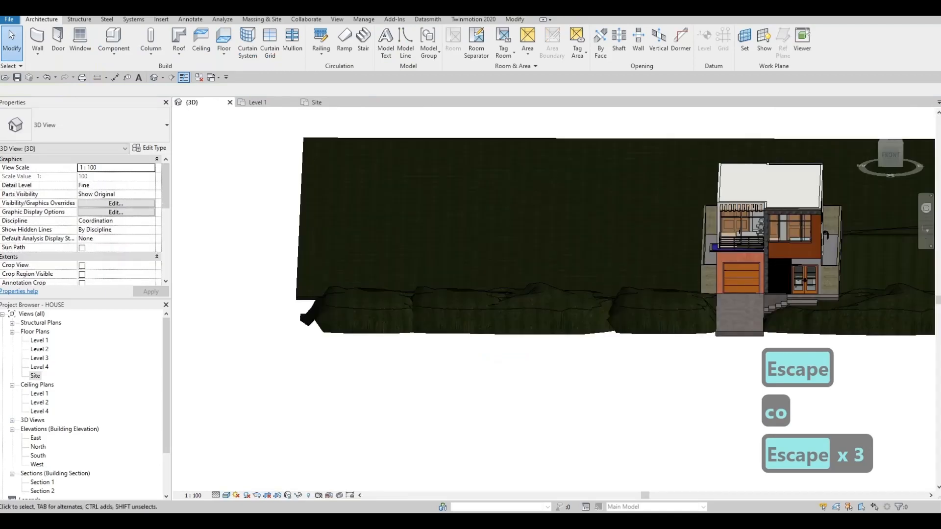
pyautogui.press('Escape')
# - Examine the row of mounds along the front edge in 3D and the driveway area in the Level 1 plan
pyautogui.moveTo(500, 328)
pyautogui.keyDown('shift'); pyautogui.mouseDown(button='middle')
pyautogui.moveTo(522, 324)
pyautogui.moveTo(431, 299)
pyautogui.moveTo(509, 313)
pyautogui.mouseUp(button='middle'); pyautogui.keyUp('shift')
pyautogui.keyDown('shift'); pyautogui.moveTo(601, 275); pyautogui.dragTo(596, 348, button='middle'); pyautogui.keyUp('shift')
pyautogui.scroll(3, 625, 269)
pyautogui.scroll(-2, 613, 294)
pyautogui.scroll(-2, 613, 299)
pyautogui.doubleClick(40, 341)
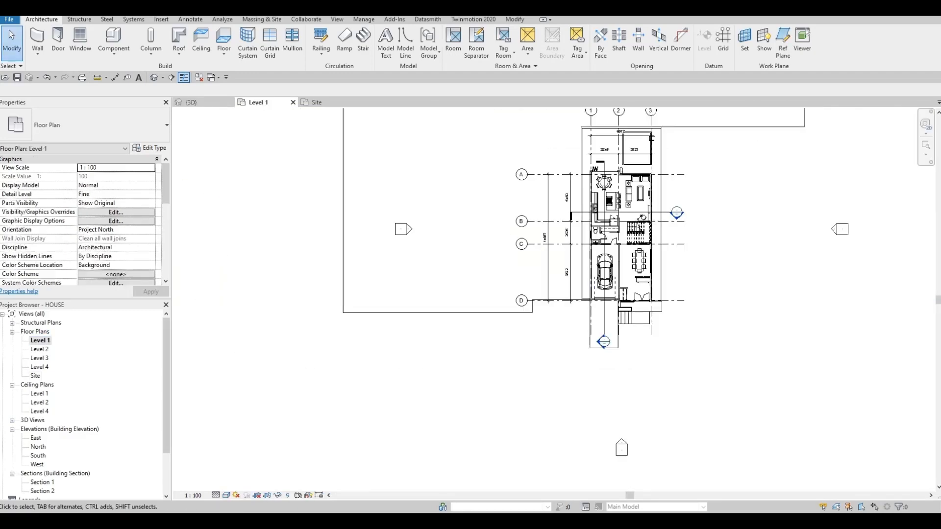
pyautogui.moveTo(612, 294); pyautogui.dragTo(578, 270, button='middle')
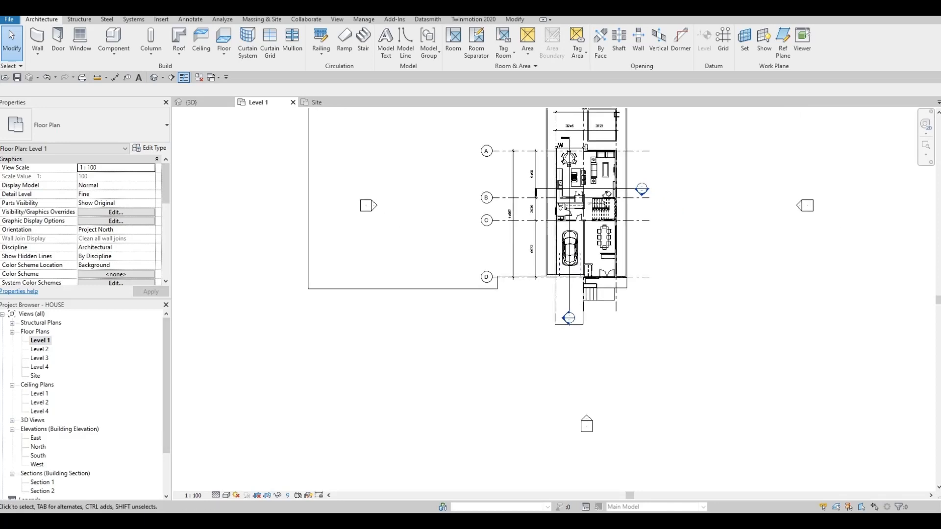
pyautogui.scroll(3, 566, 345)
pyautogui.press('Escape')
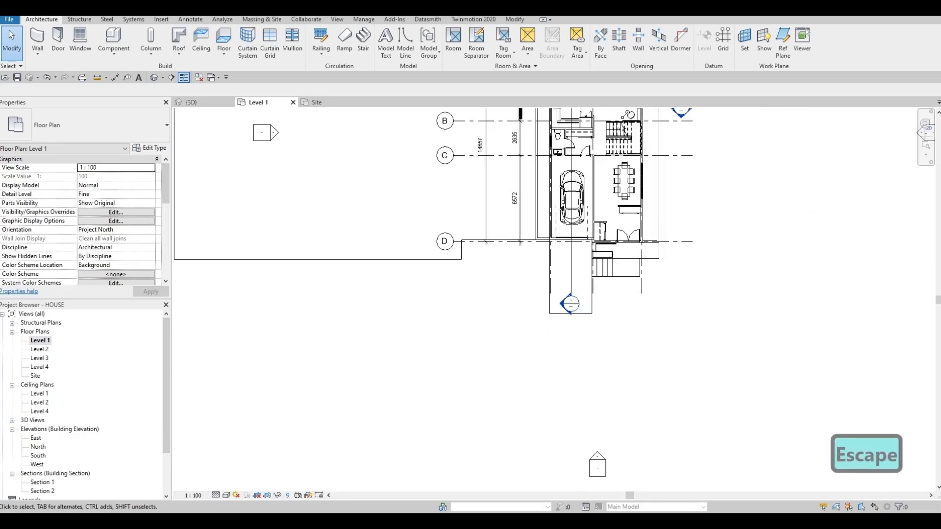
# - Check the type properties of the driveway floor in the Site plan
pyautogui.click(316, 103)
pyautogui.moveTo(656, 350); pyautogui.dragTo(592, 326, button='middle')
pyautogui.scroll(3, 592, 325)
pyautogui.click(549, 307)
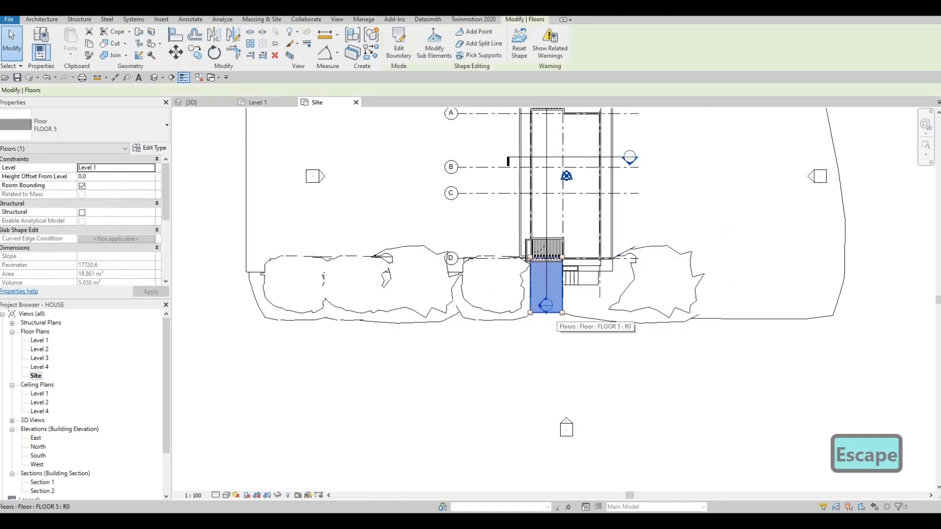
pyautogui.press('Escape')
pyautogui.click(550, 312)
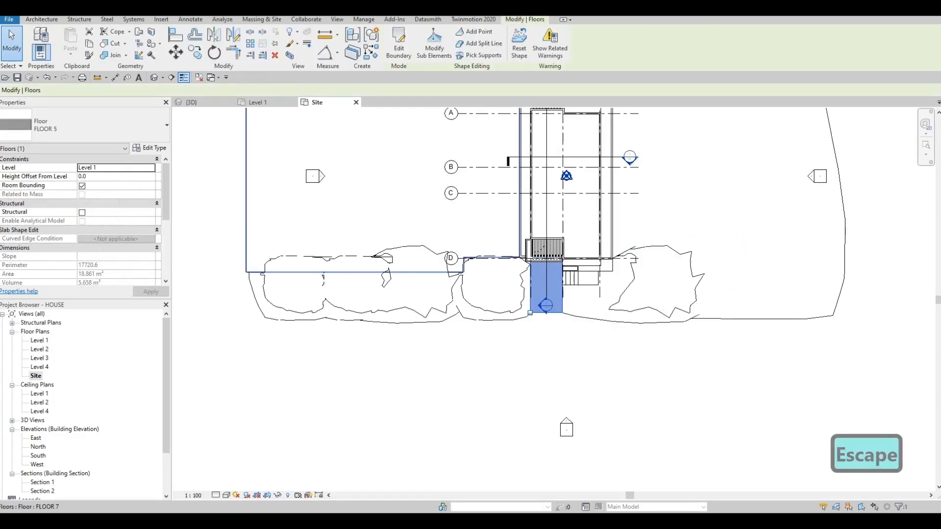
pyautogui.click(150, 148)
pyautogui.press('Escape')
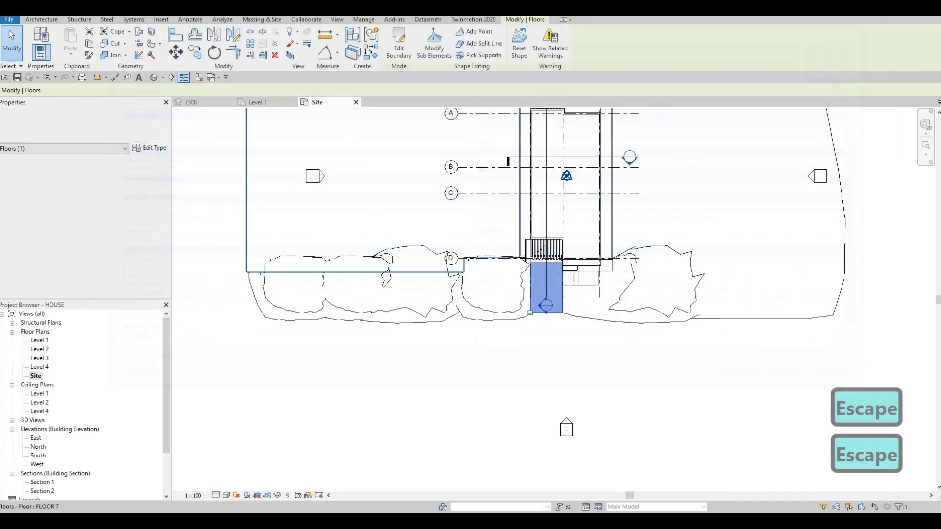
pyautogui.press('Escape')
pyautogui.click(191, 102)
pyautogui.scroll(2, 529, 364)
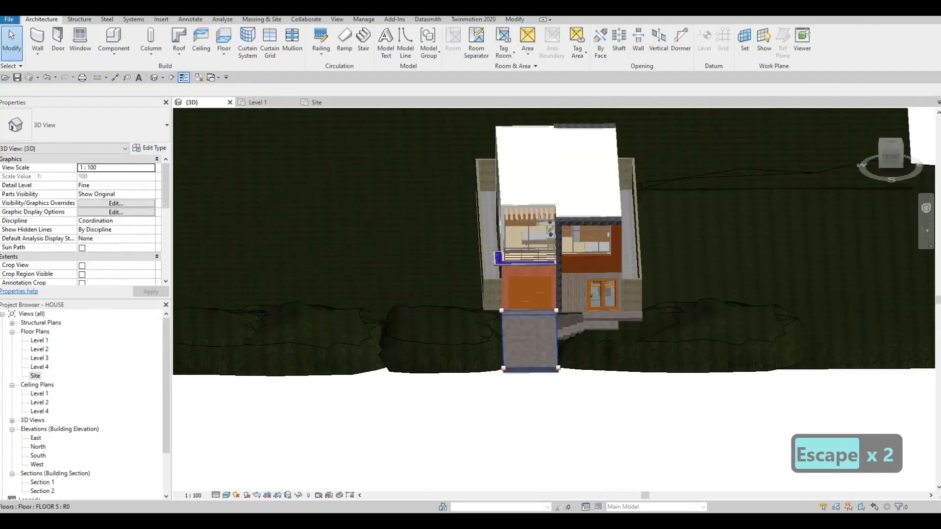
pyautogui.click(490, 360)
pyautogui.press('Escape')
pyautogui.click(516, 366)
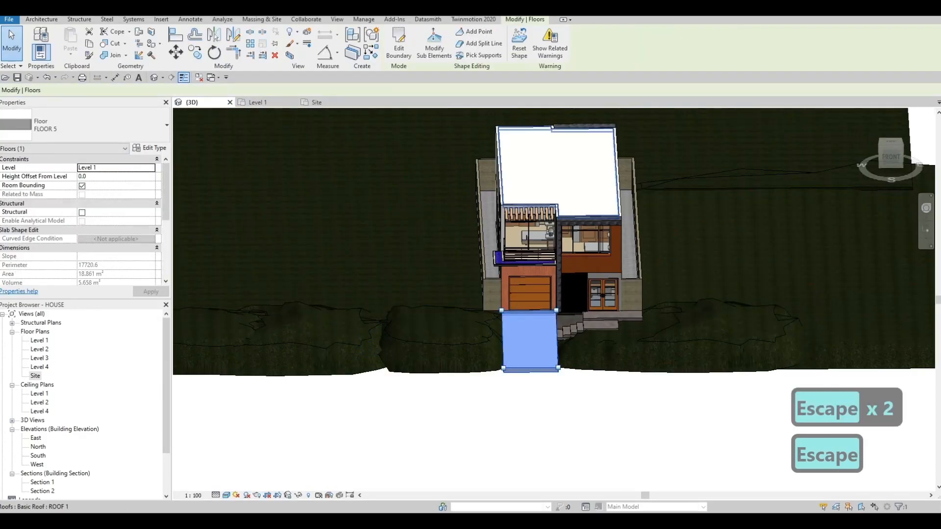
pyautogui.click(398, 44)
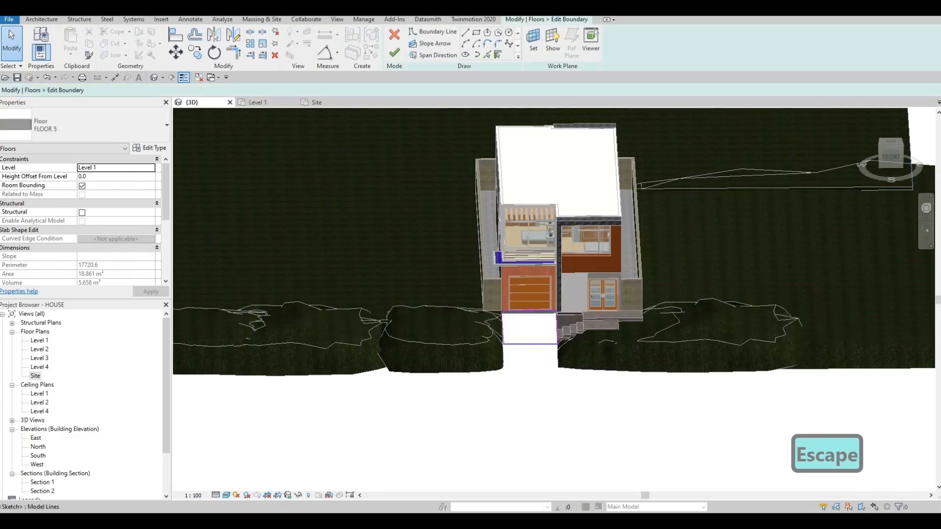
pyautogui.click(529, 344)
pyautogui.click(394, 35)
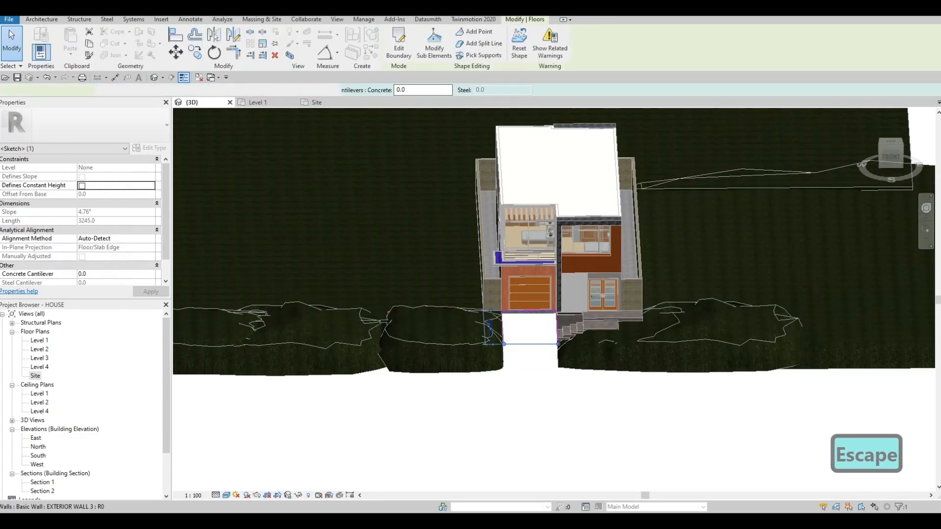
# - Check the elevation of the driveway slab's front corner point with Modify Sub Elements, then deselect the slab
pyautogui.scroll(2, 499, 356)
pyautogui.click(434, 43)
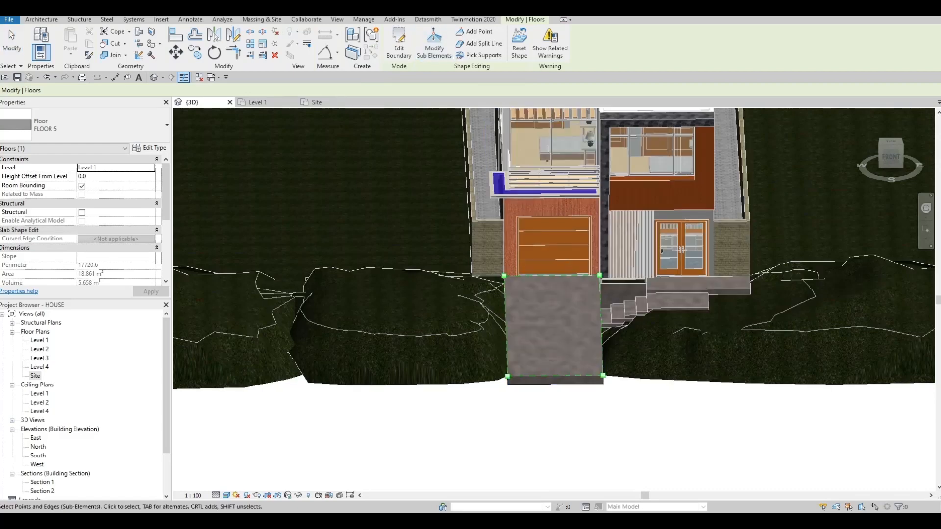
pyautogui.scroll(2, 502, 380)
pyautogui.click(500, 380)
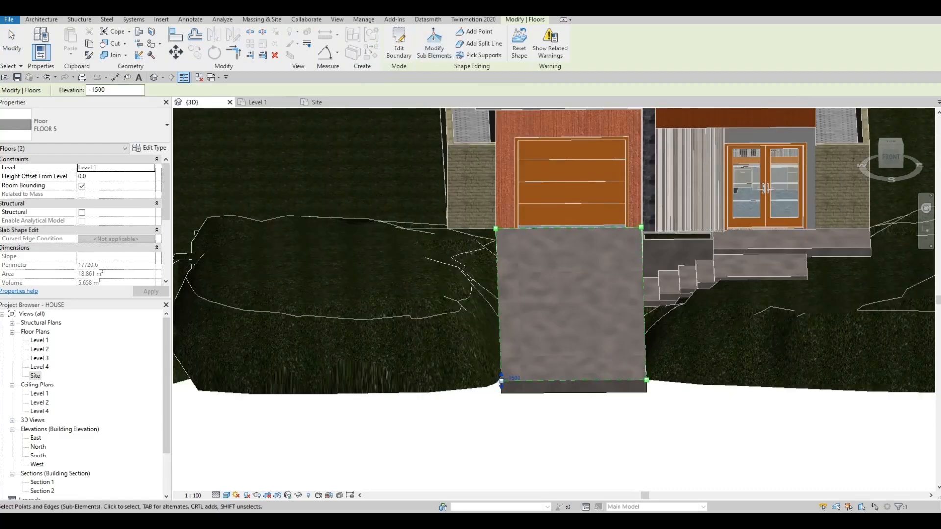
pyautogui.press('Escape')
pyautogui.press('Escape')
pyautogui.press('Escape')
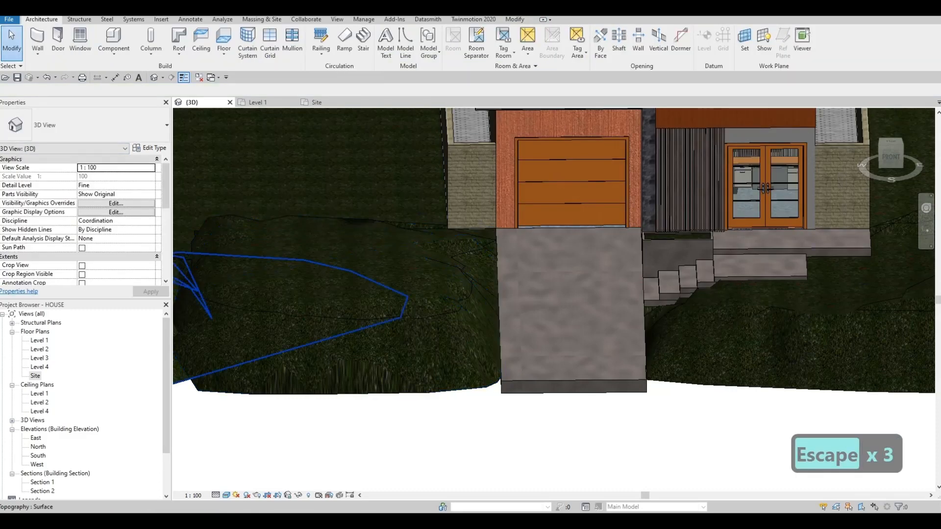
# - Start a new architectural floor in the Level 1 plan and duplicate the FLOOR 7 type as FLOOR 8
pyautogui.click(257, 102)
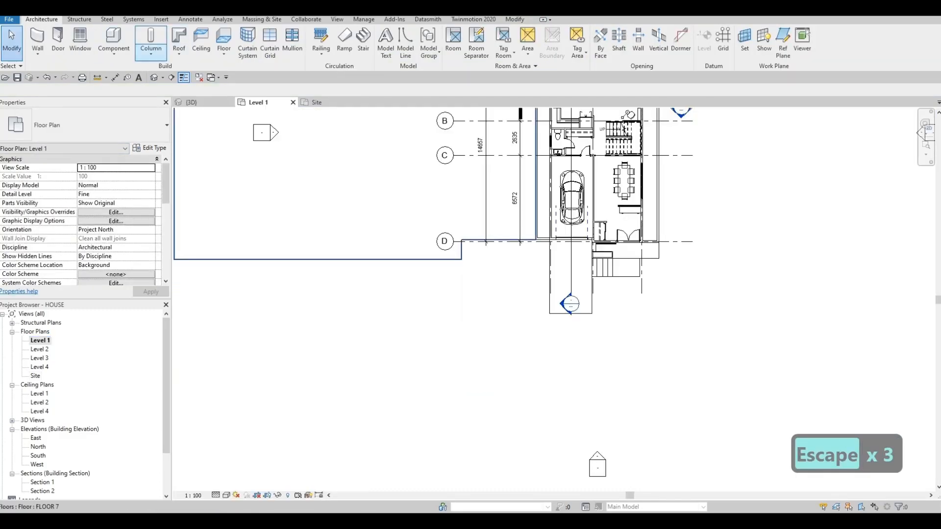
pyautogui.click(223, 54)
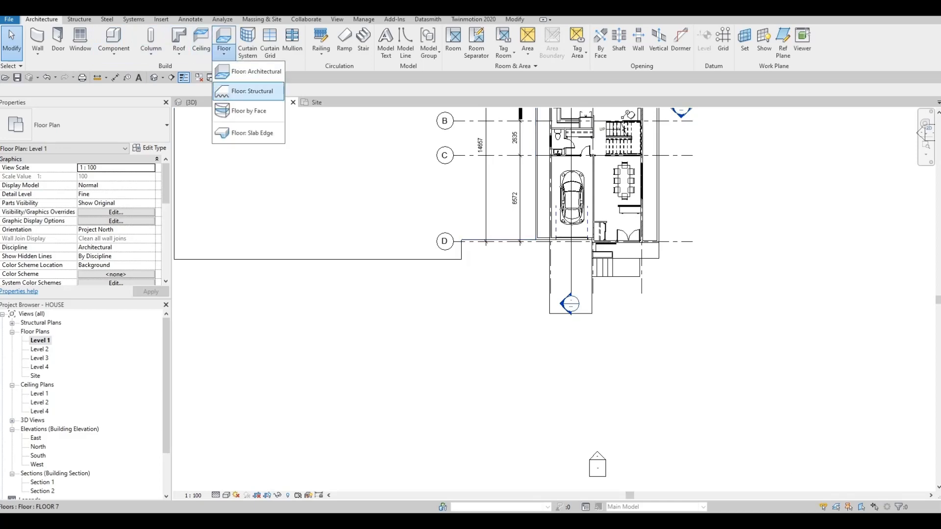
pyautogui.click(256, 71)
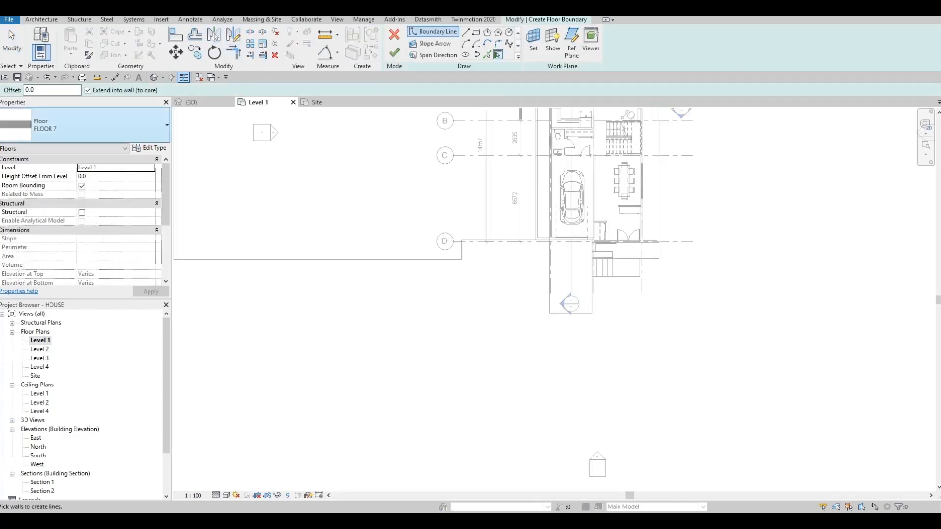
pyautogui.click(149, 148)
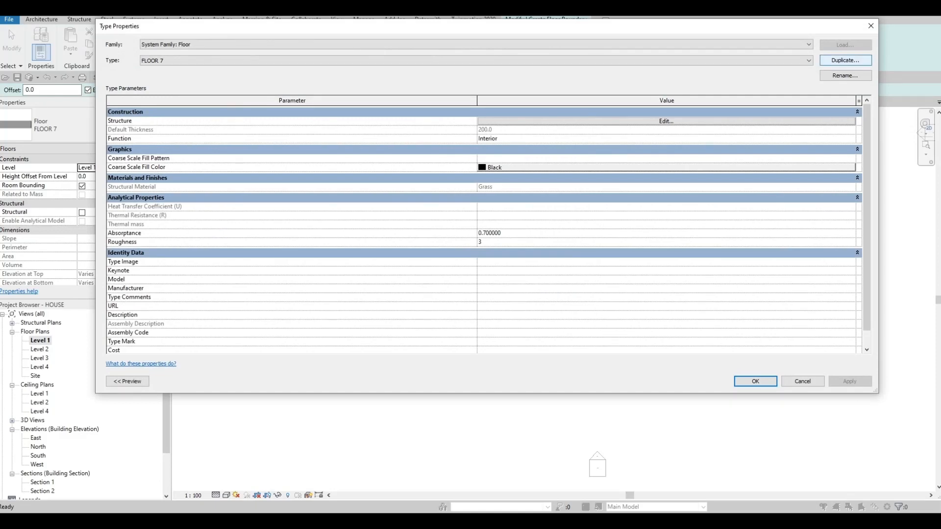
pyautogui.click(844, 60)
pyautogui.click(487, 230)
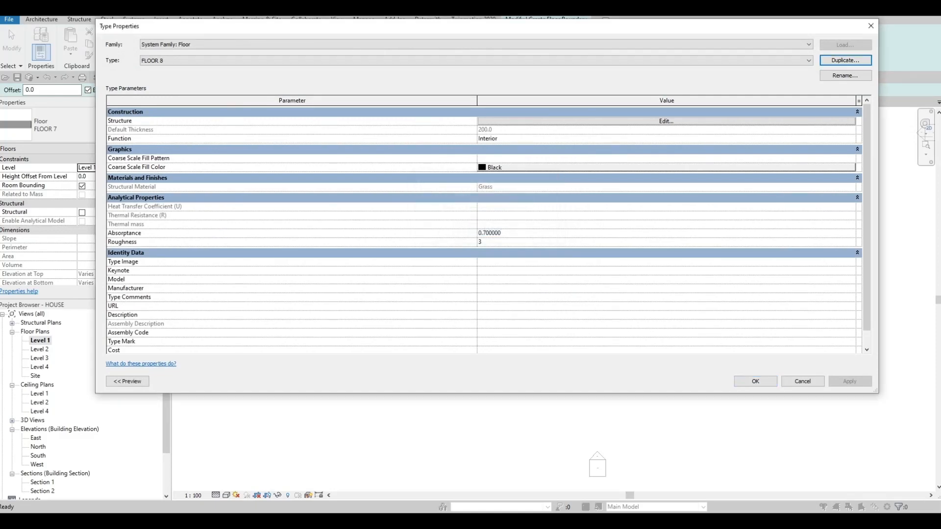
# - Set the structure layer material of FLOOR 8 to Concrete, C20/25 from the AEC concrete library
pyautogui.click(666, 121)
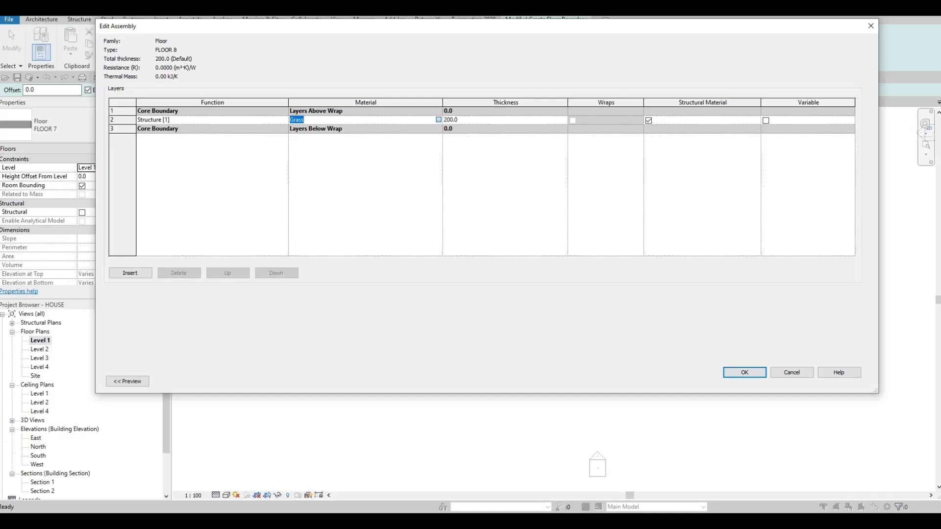
pyautogui.click(438, 119)
pyautogui.scroll(-3, 367, 196)
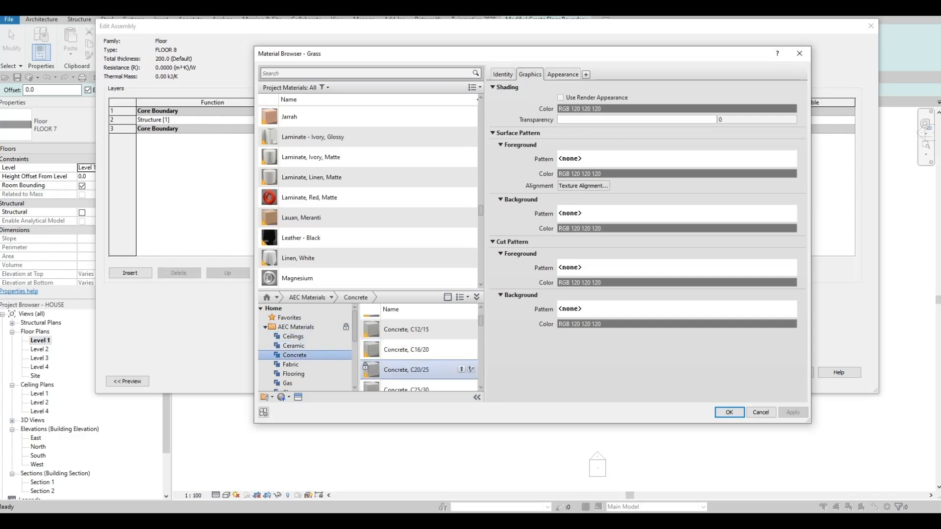
pyautogui.click(461, 369)
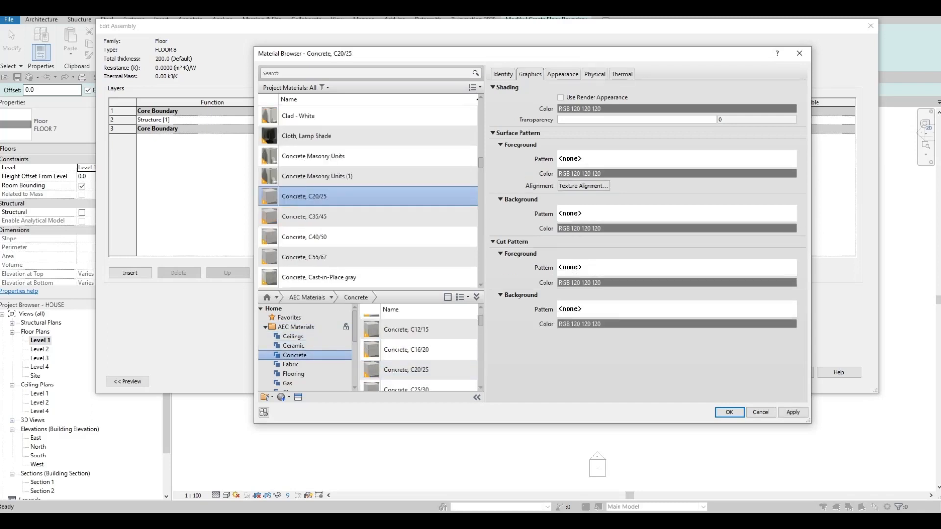
pyautogui.click(729, 412)
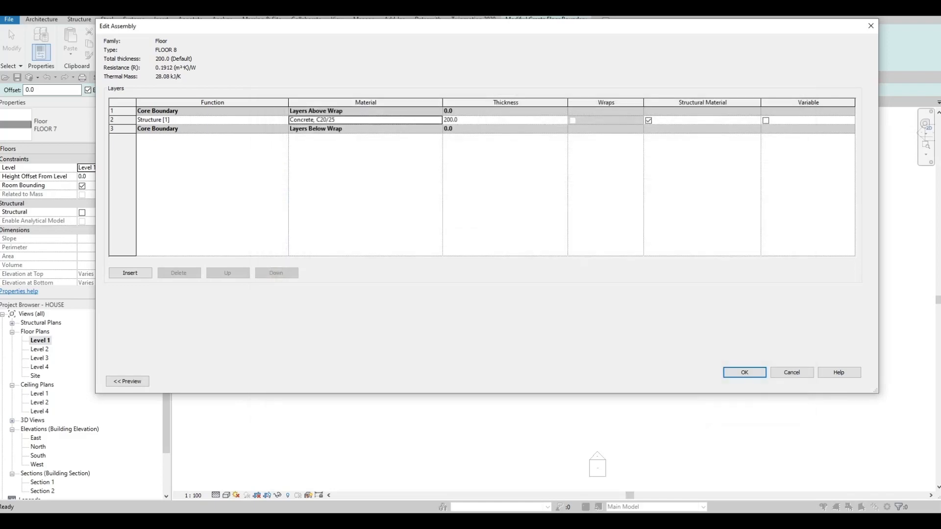
pyautogui.click(744, 373)
pyautogui.click(756, 381)
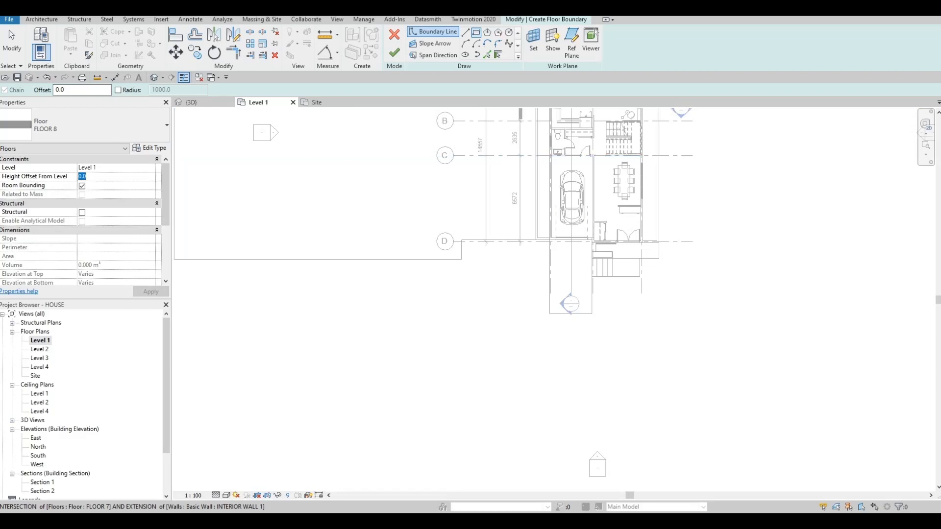
# - Set the floor's height offset to -1500 and sketch a rectangular boundary about 45 m by 5 m in front of the driveway
pyautogui.write('-1500')
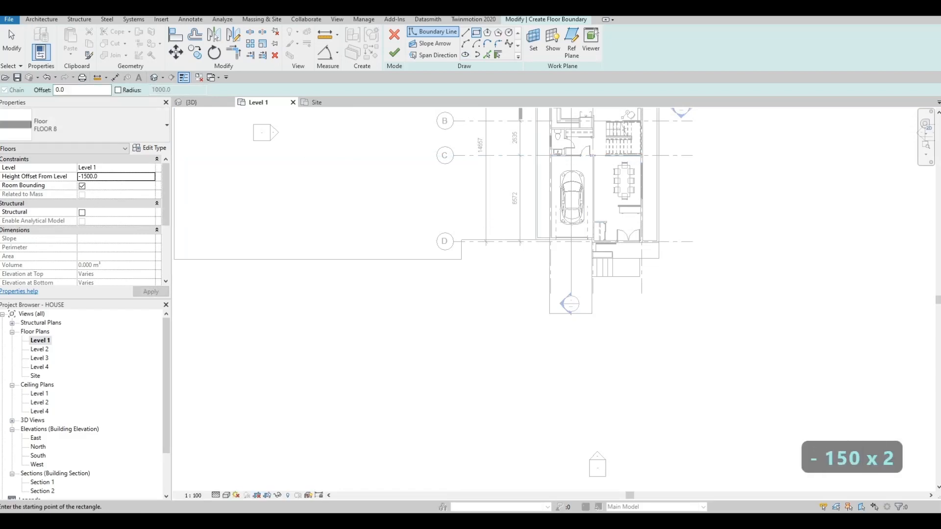
pyautogui.click(236, 318)
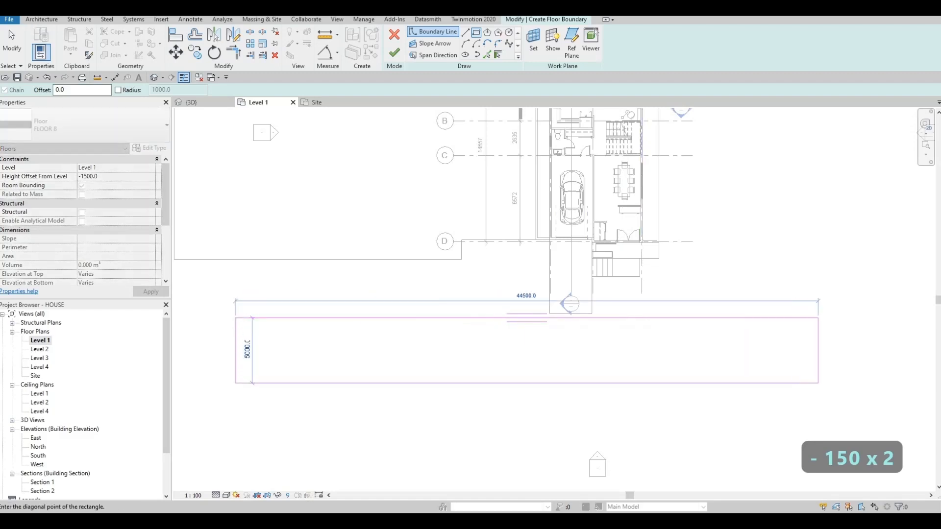
pyautogui.click(839, 388)
pyautogui.press('Escape')
pyautogui.scroll(-2, 476, 272)
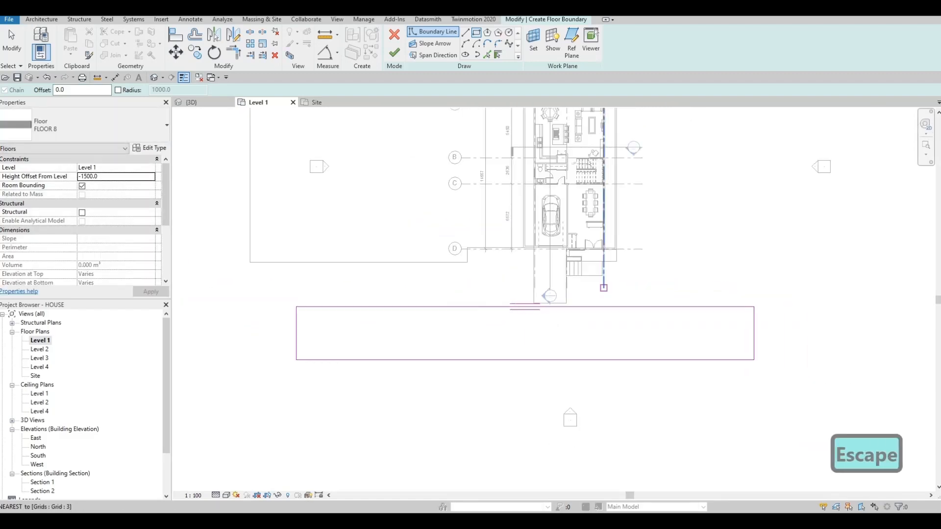
# - In the Site plan, pick the driveway's front edge as a boundary line and draw an arc from its right corner along the neighbouring mound
pyautogui.click(318, 103)
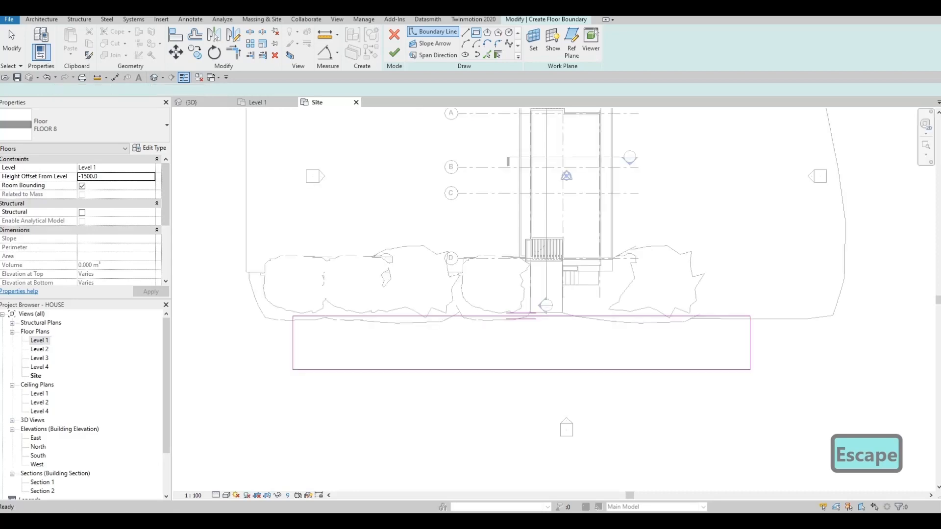
pyautogui.scroll(3, 490, 313)
pyautogui.press('Escape')
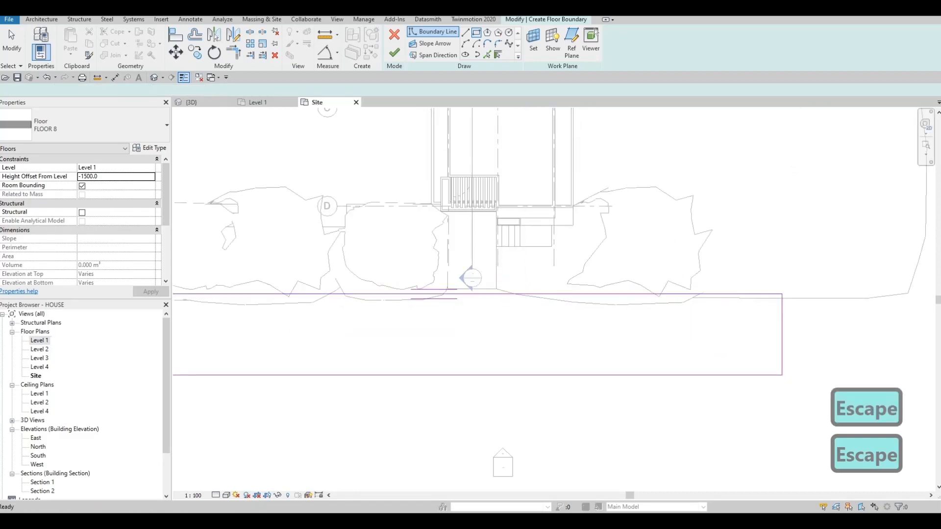
pyautogui.scroll(3, 441, 299)
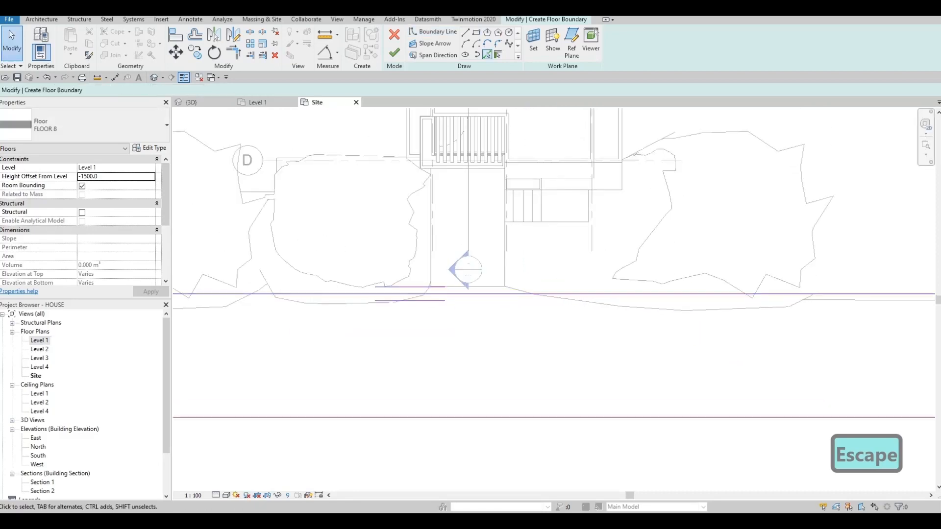
pyautogui.click(487, 54)
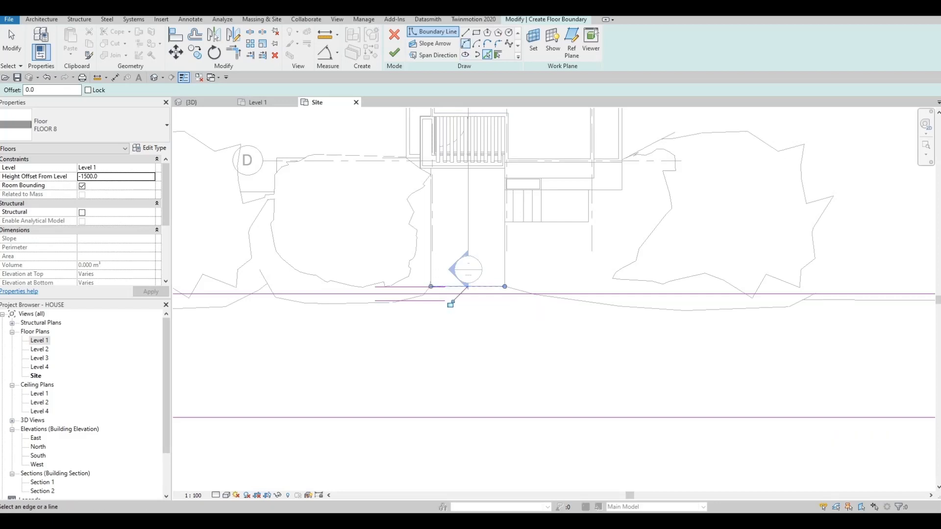
pyautogui.click(466, 43)
pyautogui.click(505, 286)
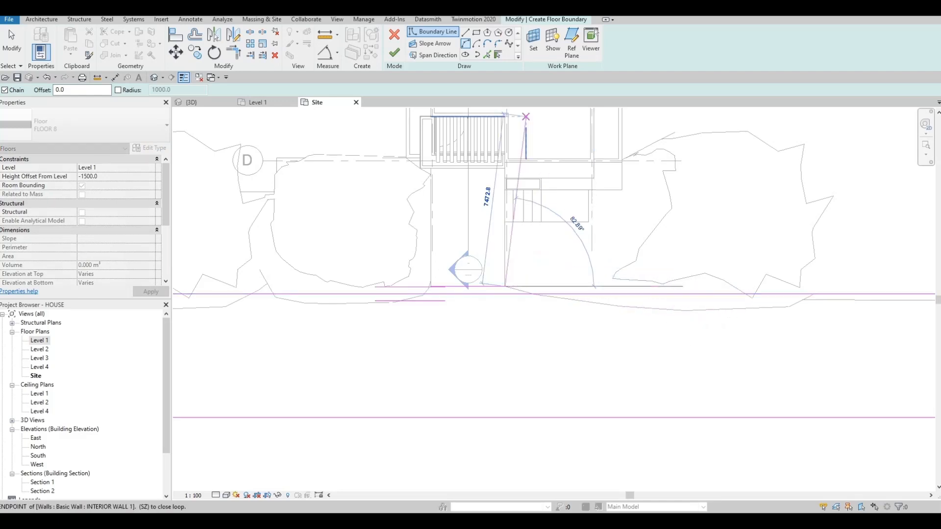
pyautogui.click(815, 294)
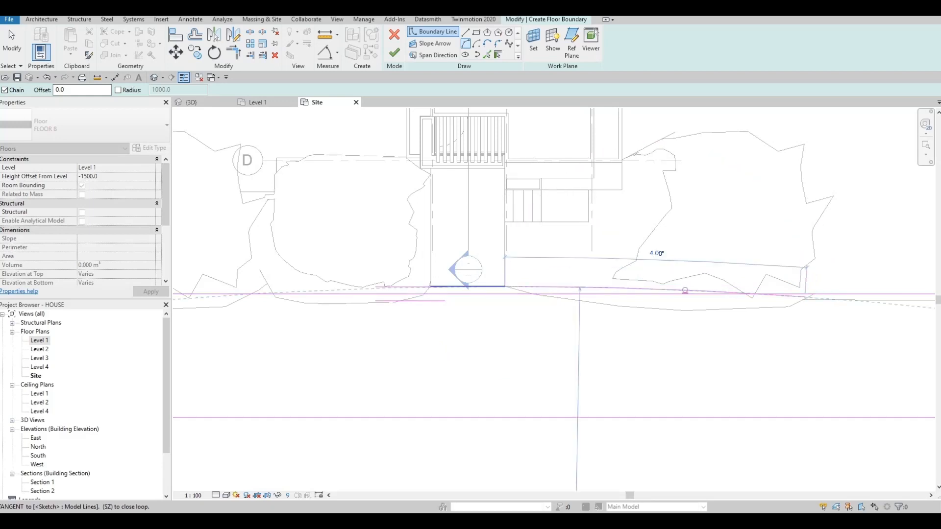
pyautogui.click(655, 305)
pyautogui.press('Escape')
pyautogui.press('Escape')
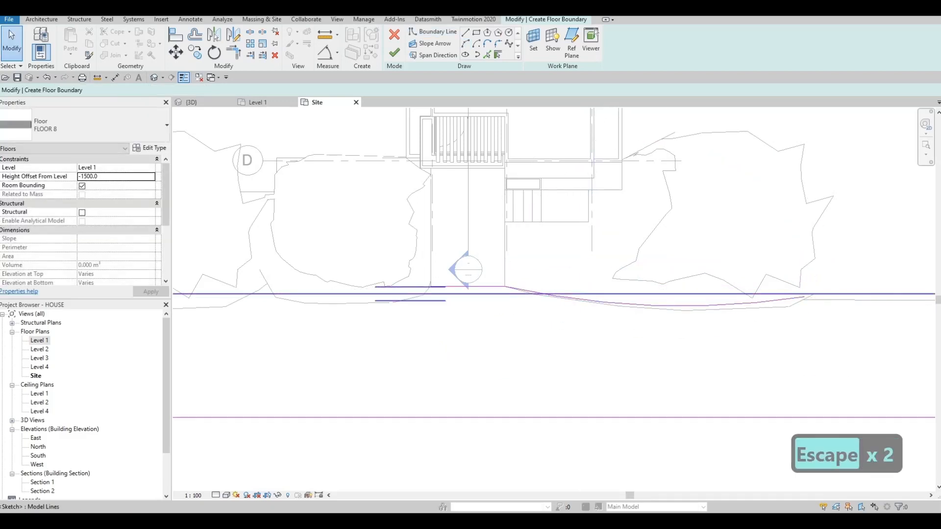
# - Delete the rectangle's straight long edge on the house side from the floor boundary sketch
pyautogui.click(655, 294)
pyautogui.press('Delete')
pyautogui.scroll(-4, 405, 220)
pyautogui.press('Escape')
pyautogui.press('Escape')
pyautogui.press('Escape')
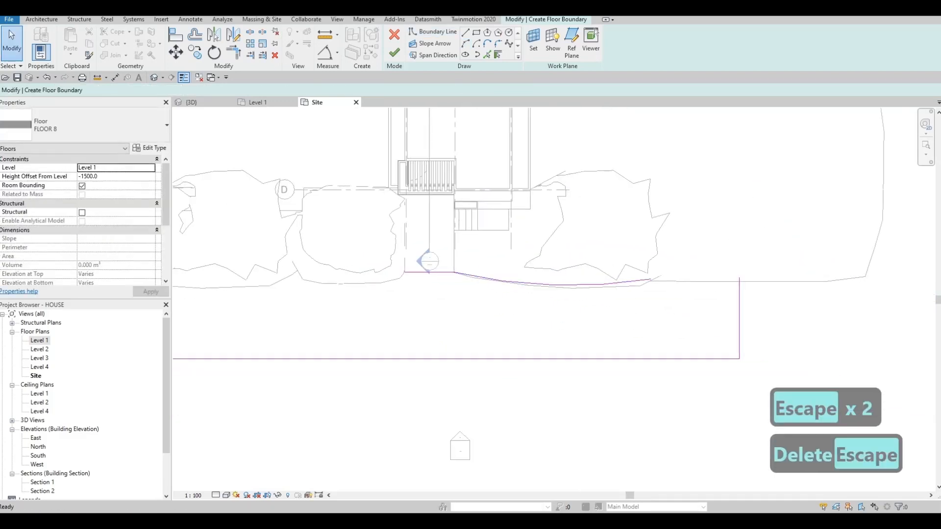
# - Move the two short end edges of the floor boundary outward towards the sides of the site
pyautogui.click(710, 294)
pyautogui.moveTo(710, 294); pyautogui.dragTo(808, 294)
pyautogui.press('Escape')
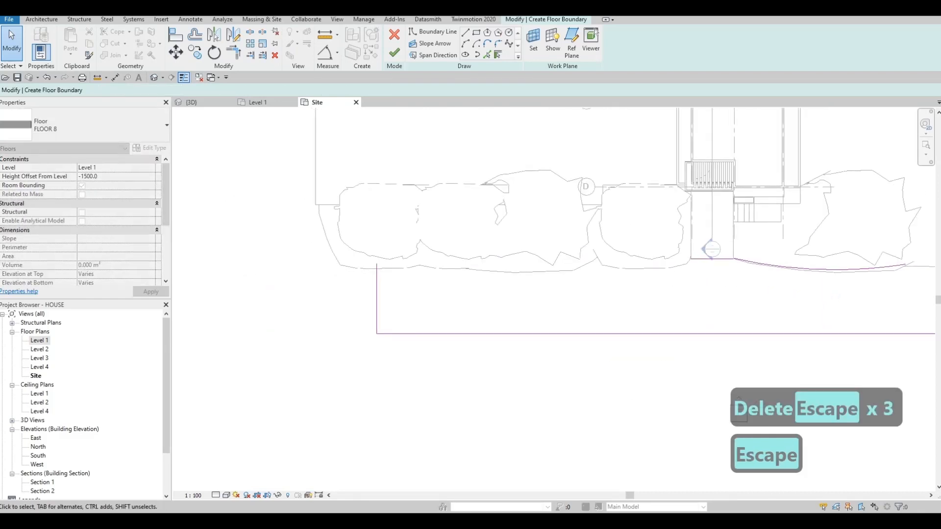
pyautogui.click(376, 300)
pyautogui.moveTo(377, 300); pyautogui.dragTo(332, 300)
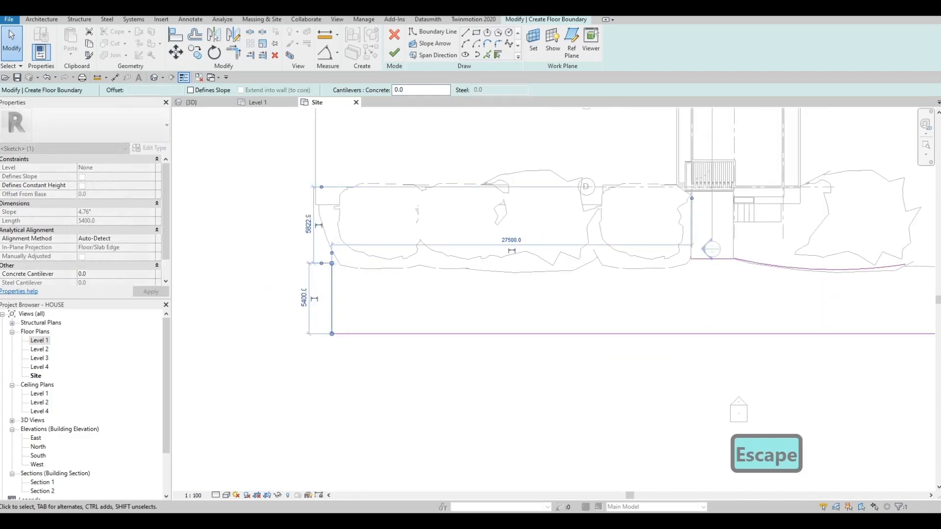
# - Draw an arc from above the boundary's left end edge to the driveway's left front corner, following the mounds
pyautogui.click(488, 54)
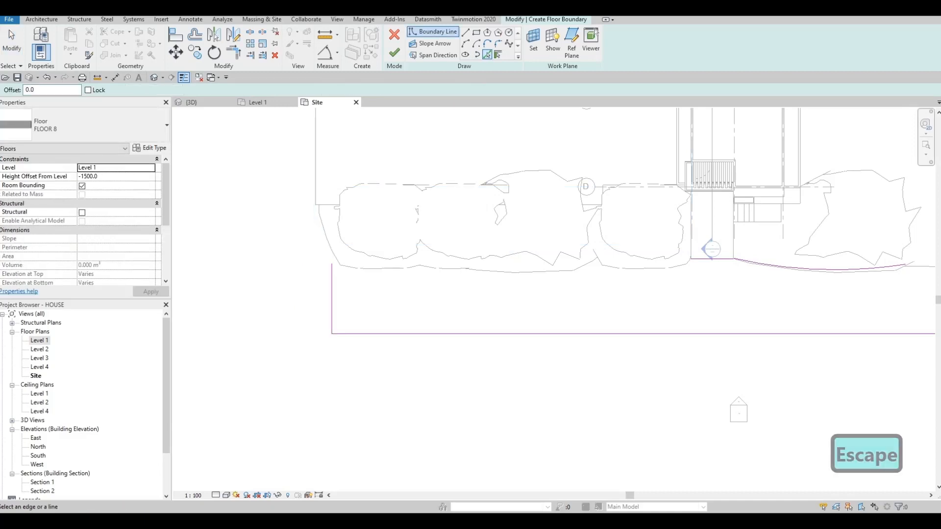
pyautogui.click(332, 250)
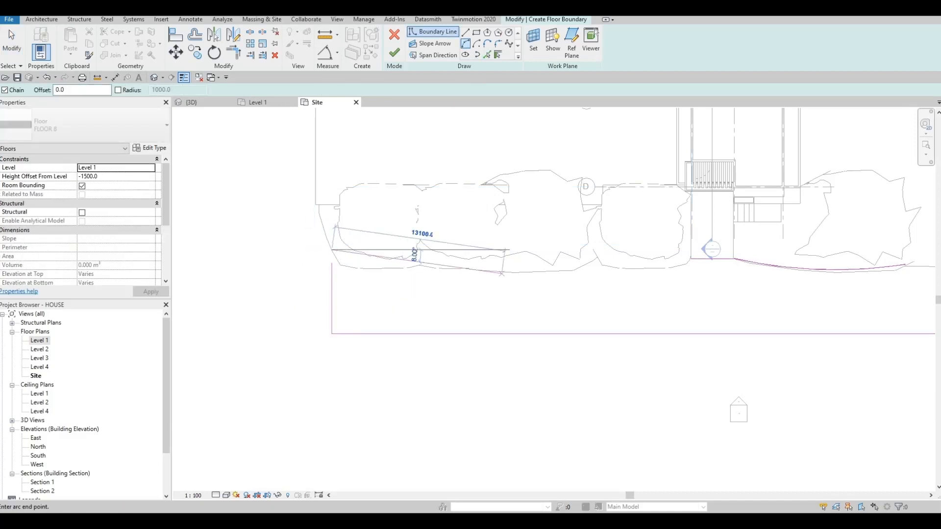
pyautogui.click(686, 264)
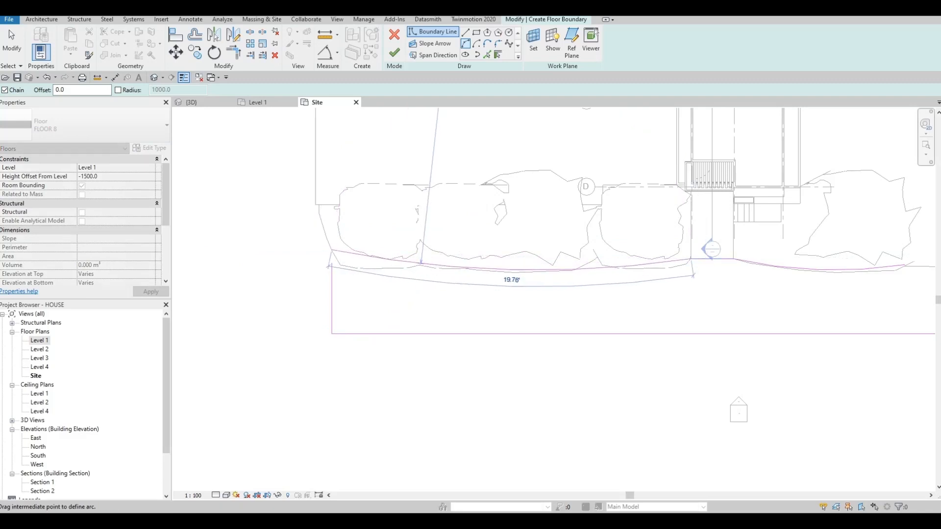
pyautogui.press('Escape')
pyautogui.press('Escape')
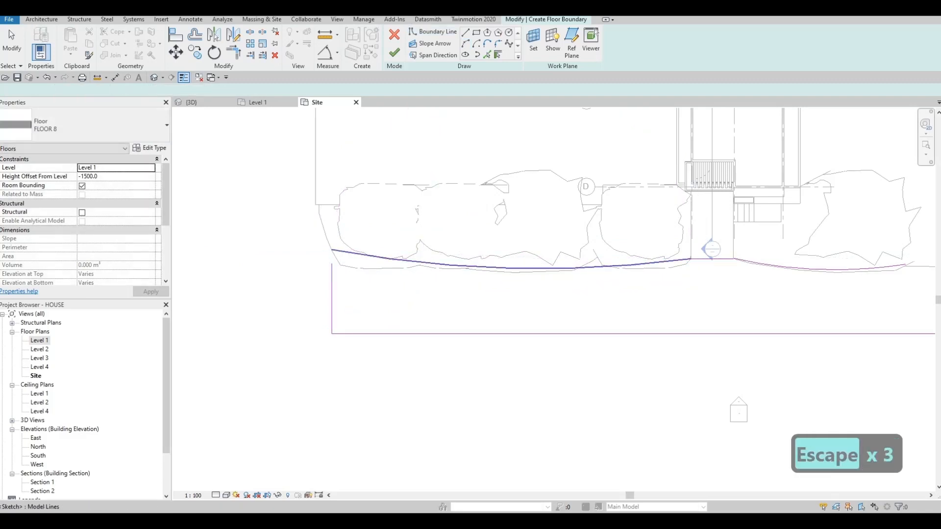
# - Flatten the long left arc slightly so that it tucks further under the mounds' front edge
pyautogui.scroll(6, 606, 268)
pyautogui.scroll(-2, 586, 247)
pyautogui.moveTo(585, 246); pyautogui.dragTo(655, 240, button='middle')
pyautogui.scroll(-1, 655, 240)
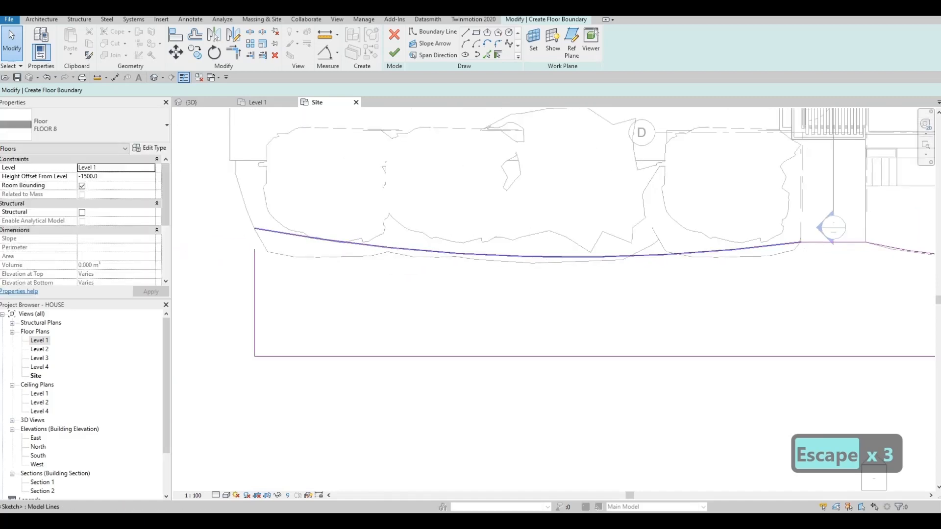
pyautogui.click(655, 256)
pyautogui.moveTo(527, 256)
pyautogui.mouseDown()
pyautogui.moveTo(531, 239)
pyautogui.moveTo(531, 249)
pyautogui.mouseUp()
pyautogui.press('Escape')
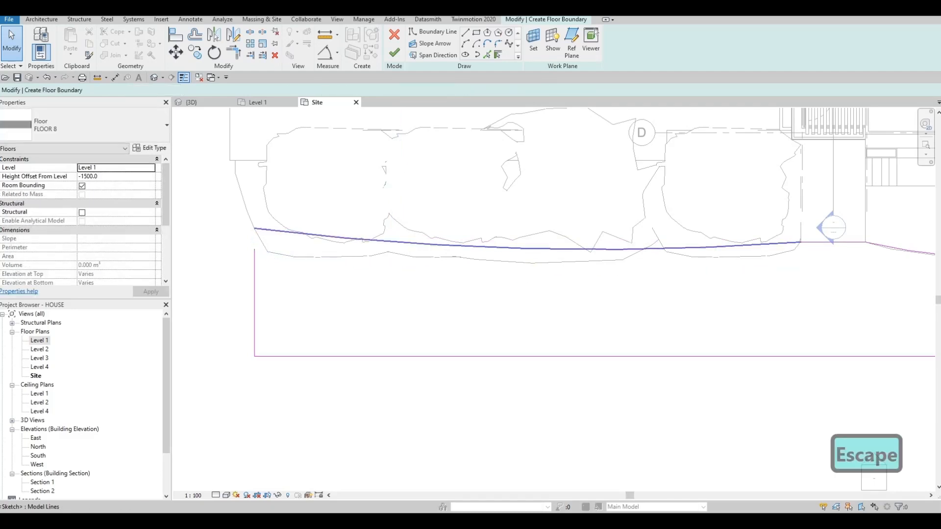
# - Trim the boundary's left end edge and the long arc to a shared corner
pyautogui.press('t')
pyautogui.press('r')
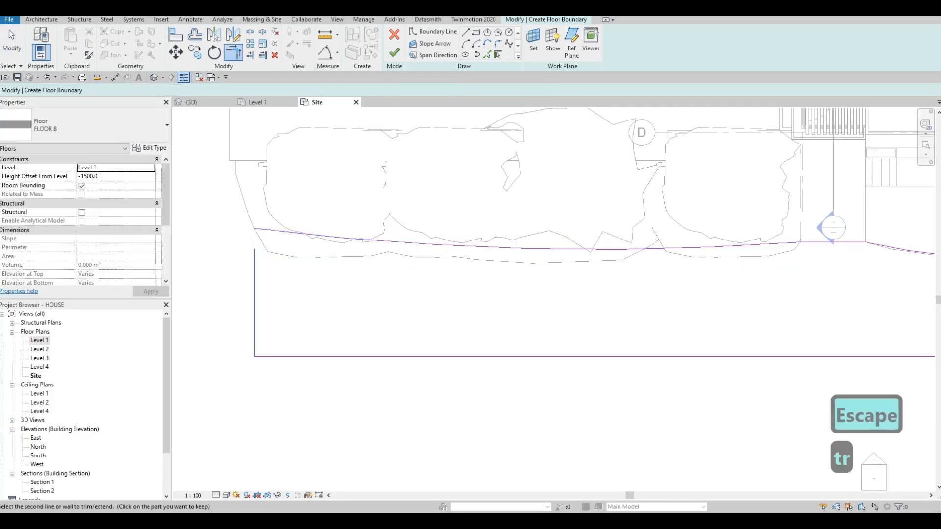
pyautogui.click(260, 229)
pyautogui.scroll(-2, 260, 230)
# - Draw a straight boundary line about 13.3 m from the right arc's end to the right end edge, and move that edge outward past the site
pyautogui.moveTo(608, 254); pyautogui.dragTo(389, 241, button='middle')
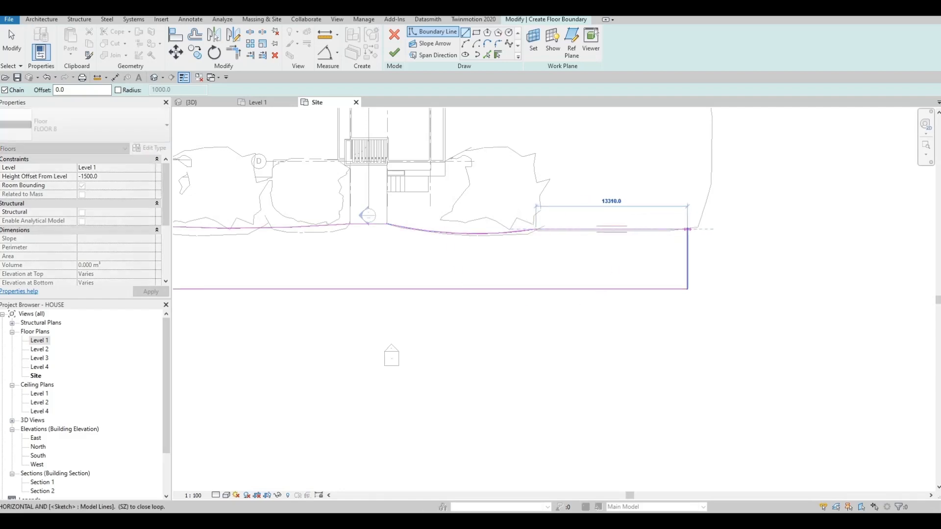
pyautogui.press('Escape')
pyautogui.press('Escape')
pyautogui.click(687, 255)
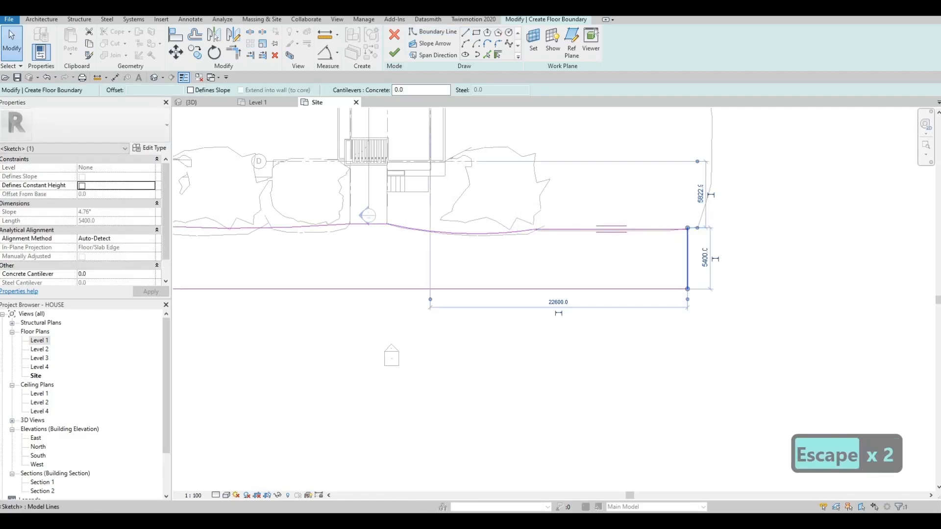
pyautogui.moveTo(687, 255); pyautogui.dragTo(711, 255)
pyautogui.press('Escape')
pyautogui.press('Escape')
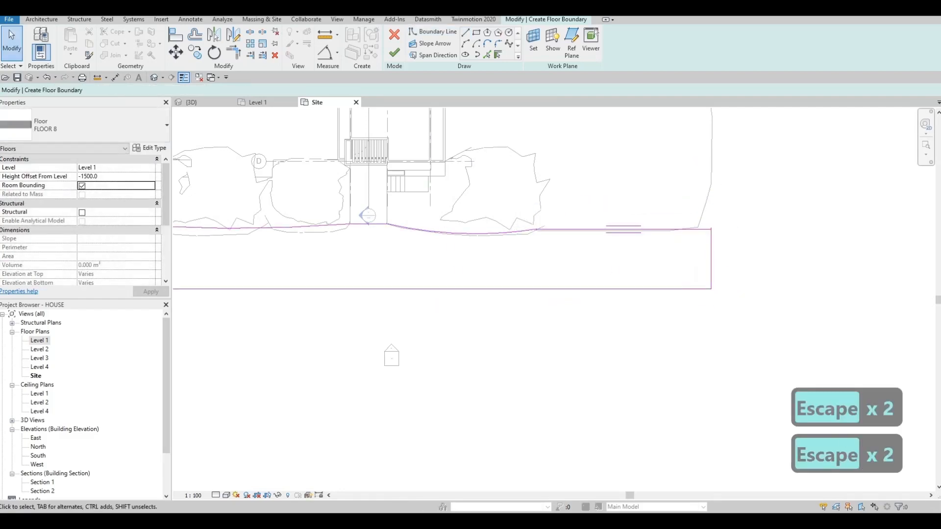
# - Trim the straight boundary line and the right end edge to a clean corner
pyautogui.press('t')
pyautogui.press('r')
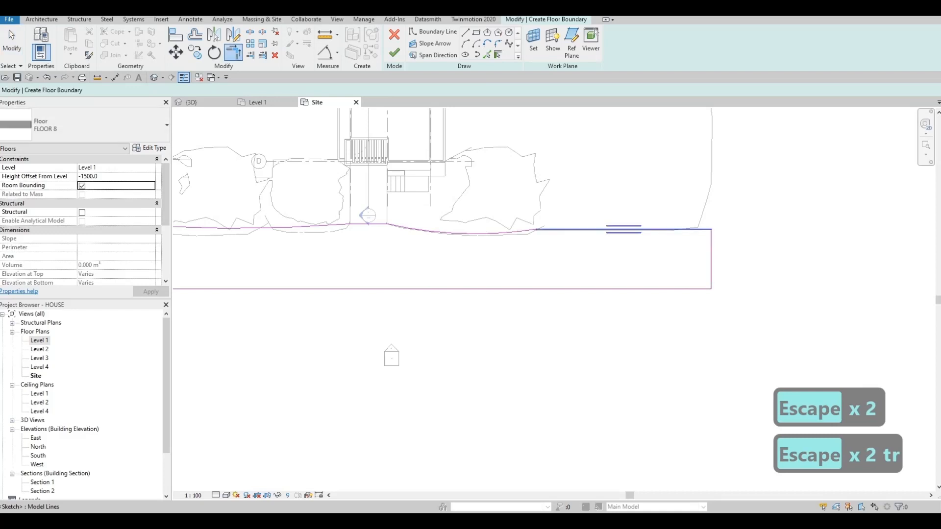
pyautogui.click(624, 229)
pyautogui.press('Escape')
pyautogui.press('Escape')
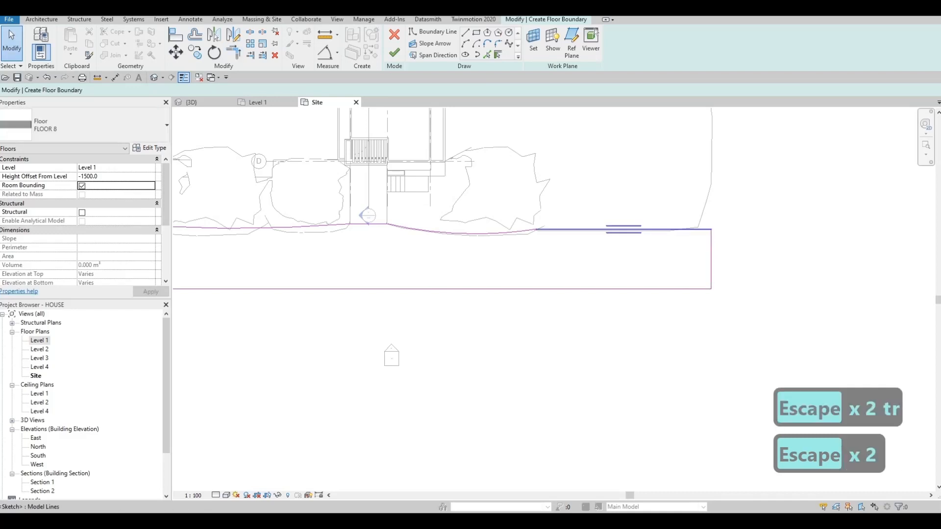
# - Shift the straight boundary line towards the house, level with the driveway's front edge, and finish the floor sketch
pyautogui.click(519, 256)
pyautogui.press('Escape')
pyautogui.press('Escape')
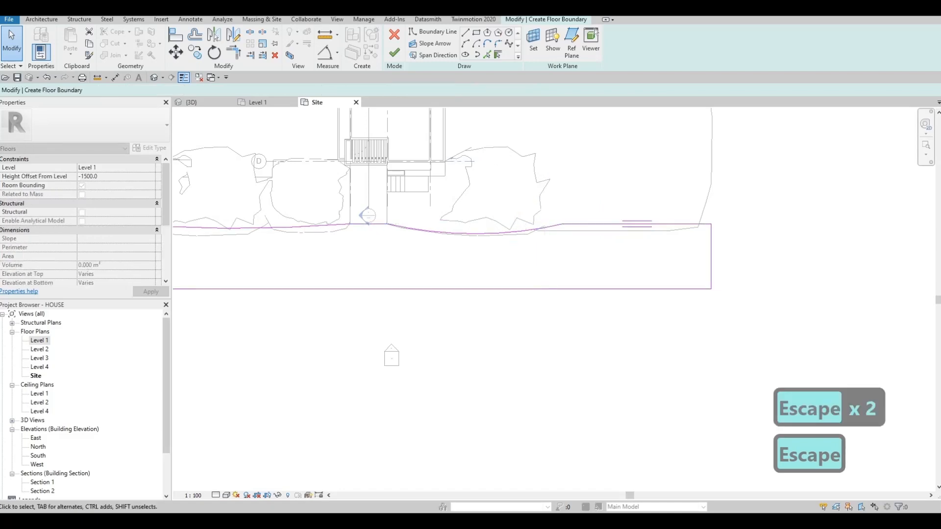
pyautogui.click(394, 52)
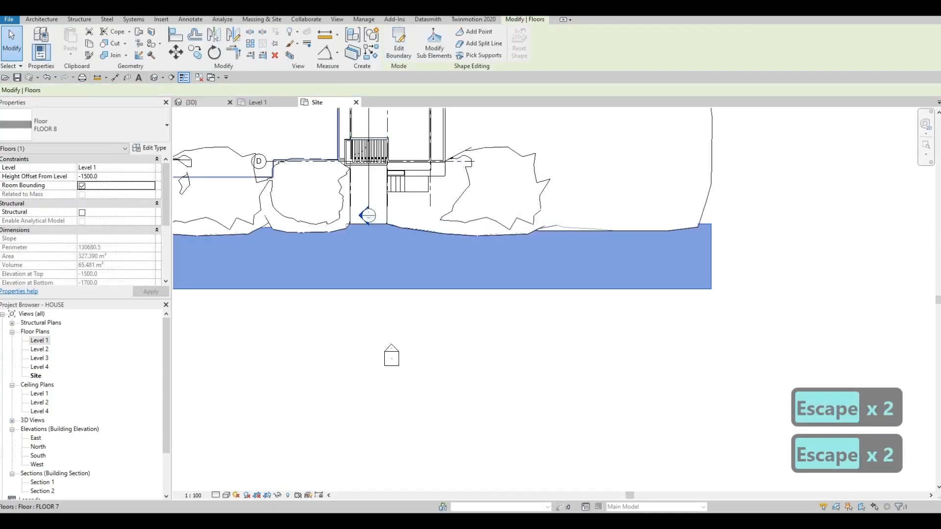
# - In the 3D view, nudge the middle topography mound sideways towards the driveway to close the gap along the concrete floor
pyautogui.click(192, 102)
pyautogui.press('Escape')
pyautogui.moveTo(679, 262); pyautogui.dragTo(769, 220, button='middle')
pyautogui.scroll(-2, 769, 220)
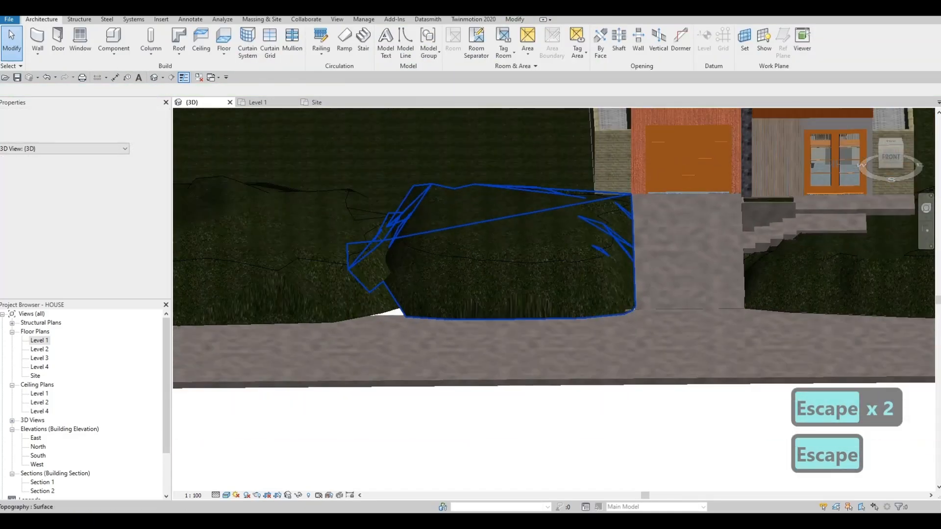
pyautogui.scroll(-2, 549, 252)
pyautogui.moveTo(366, 267); pyautogui.dragTo(460, 258, button='middle')
pyautogui.click(460, 259)
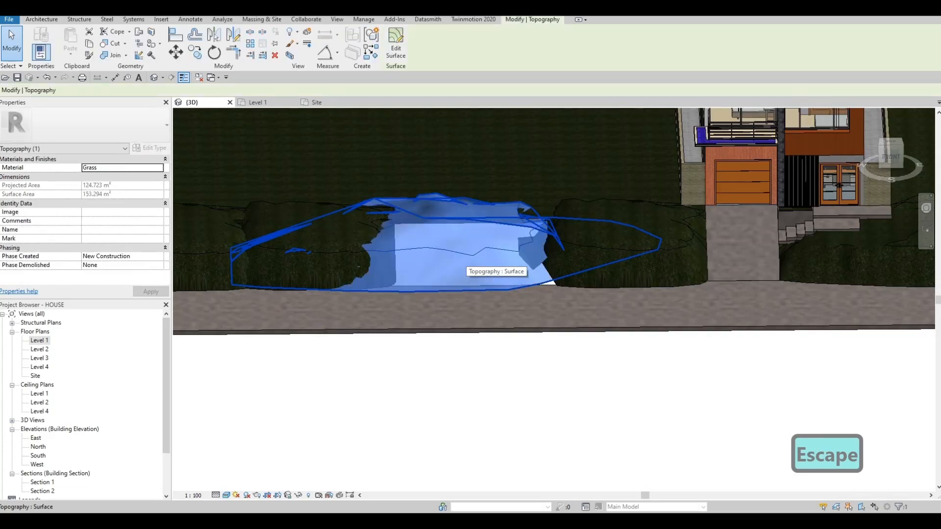
pyautogui.press('Right')
pyautogui.press('Right')
pyautogui.press('Right')
pyautogui.press('Right')
pyautogui.press('Right')
pyautogui.press('Right')
pyautogui.press('Right')
pyautogui.press('Right')
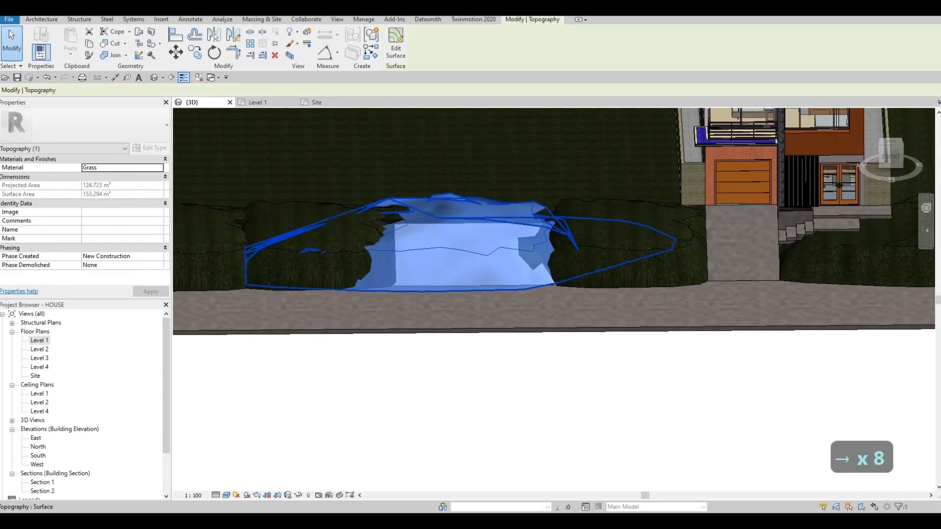
pyautogui.press('Right')
pyautogui.press('Escape')
pyautogui.press('Escape')
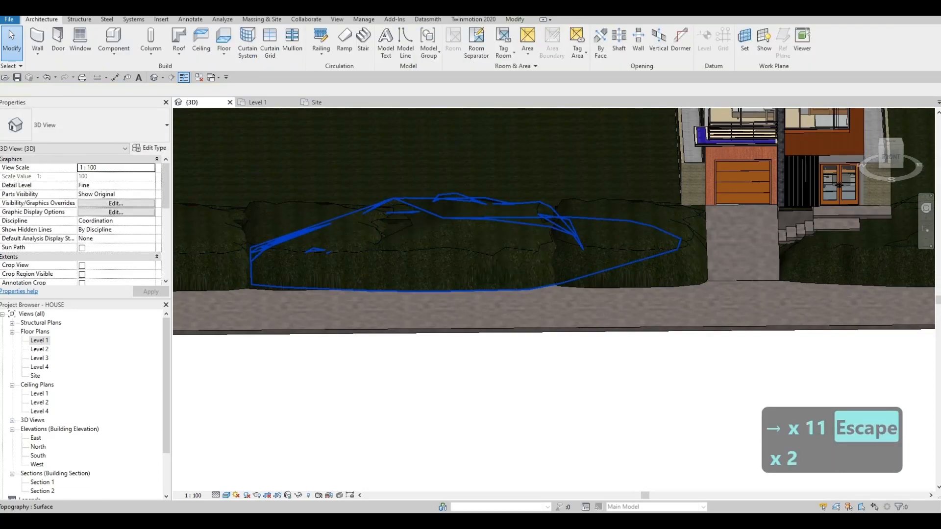
# - Inspect the new concrete floor, the mounds and the house from several 3D angles
pyautogui.keyDown('shift'); pyautogui.moveTo(839, 185); pyautogui.dragTo(754, 177, button='middle'); pyautogui.keyUp('shift')
pyautogui.keyDown('shift'); pyautogui.moveTo(612, 260); pyautogui.dragTo(594, 353, button='middle'); pyautogui.keyUp('shift')
pyautogui.moveTo(839, 116); pyautogui.dragTo(735, 172, button='middle')
pyautogui.scroll(1, 735, 172)
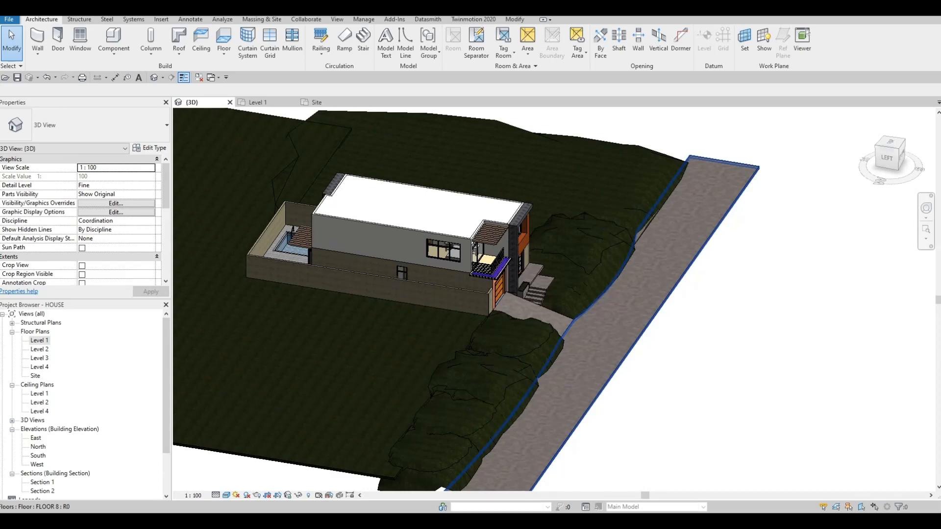
pyautogui.scroll(-1, 661, 245)
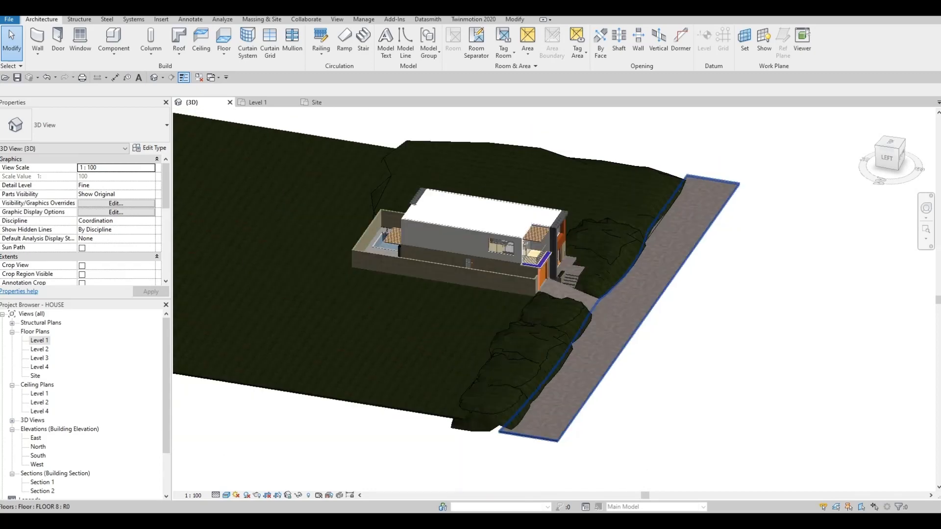
pyautogui.keyDown('shift'); pyautogui.moveTo(662, 248); pyautogui.dragTo(510, 196, button='middle'); pyautogui.keyUp('shift')
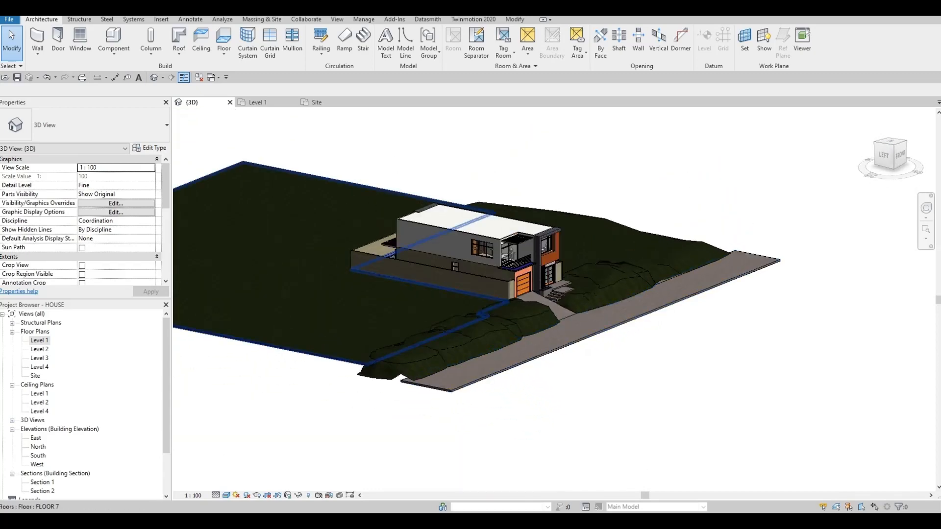
# - In the Site plan, create a floor similar to the concrete strip, sketching a 59000 by 11000 rectangle along its outer edge
pyautogui.click(39, 340)
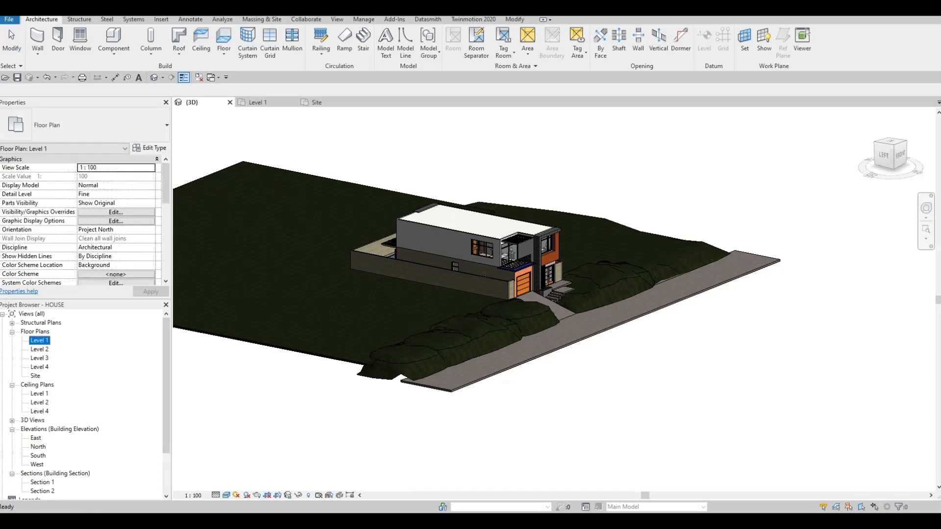
pyautogui.click(317, 102)
pyautogui.scroll(-3, 499, 268)
pyautogui.moveTo(498, 267); pyautogui.dragTo(622, 245, button='middle')
pyautogui.press('Escape')
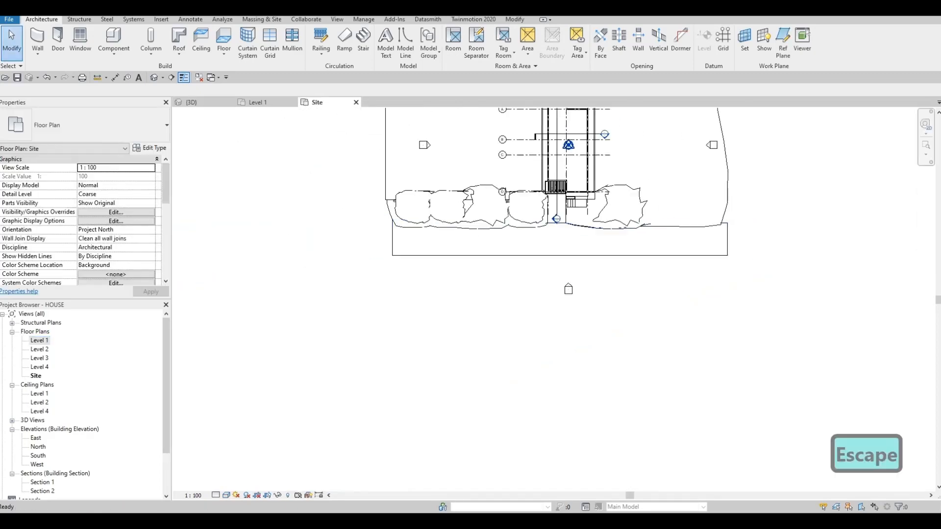
pyautogui.click(430, 251)
pyautogui.press('c')
pyautogui.press('s')
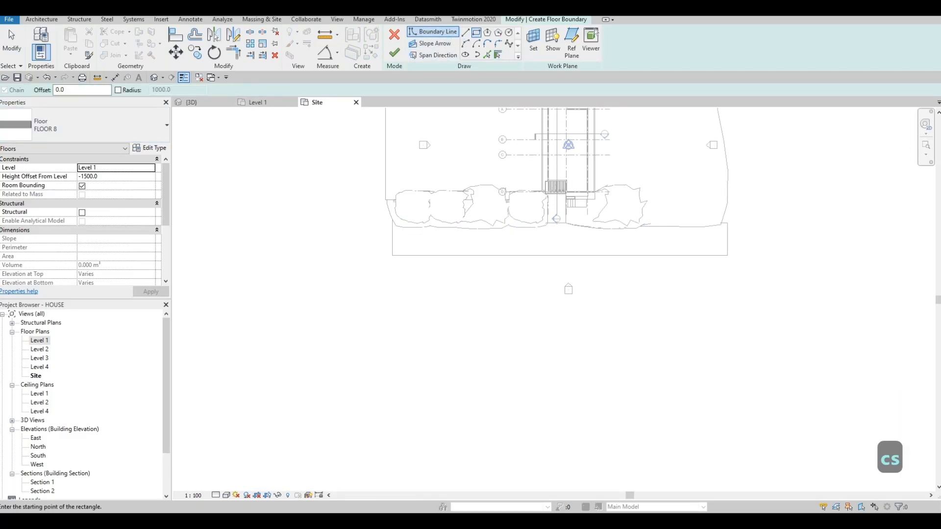
pyautogui.click(392, 255)
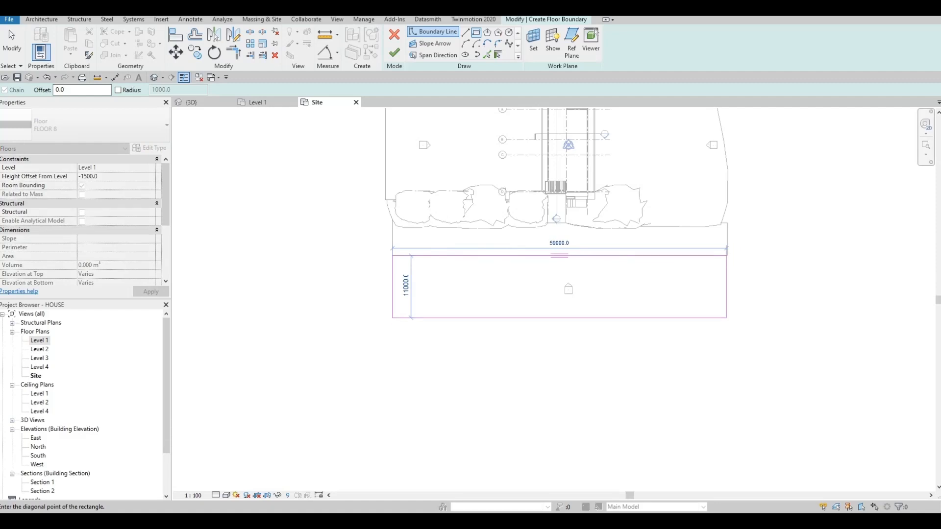
pyautogui.click(726, 317)
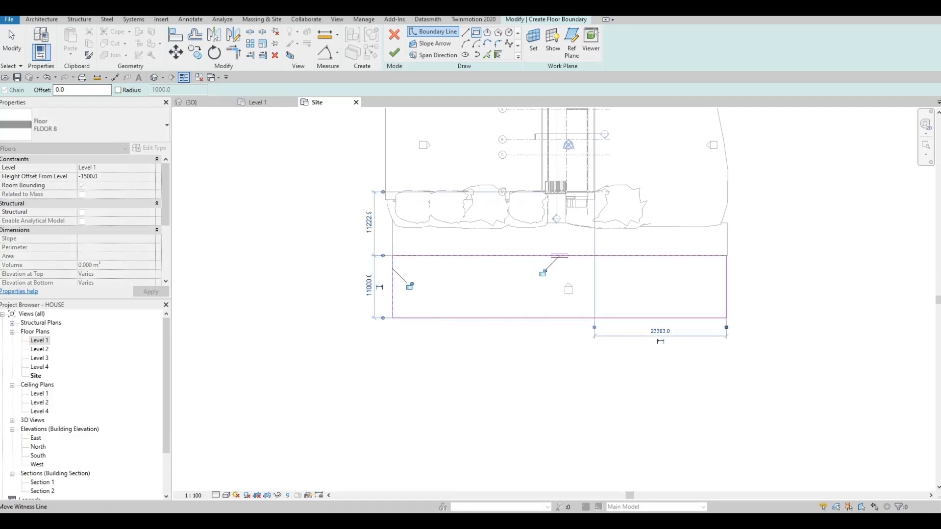
pyautogui.press('Escape')
# - Set the new floor's type to FLOOR 7 and finish its sketch
pyautogui.click(100, 126)
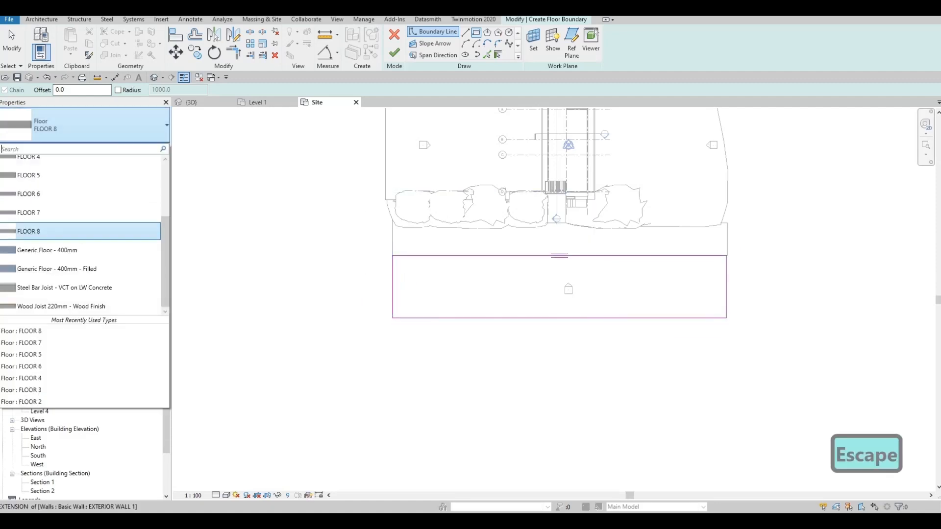
pyautogui.click(73, 213)
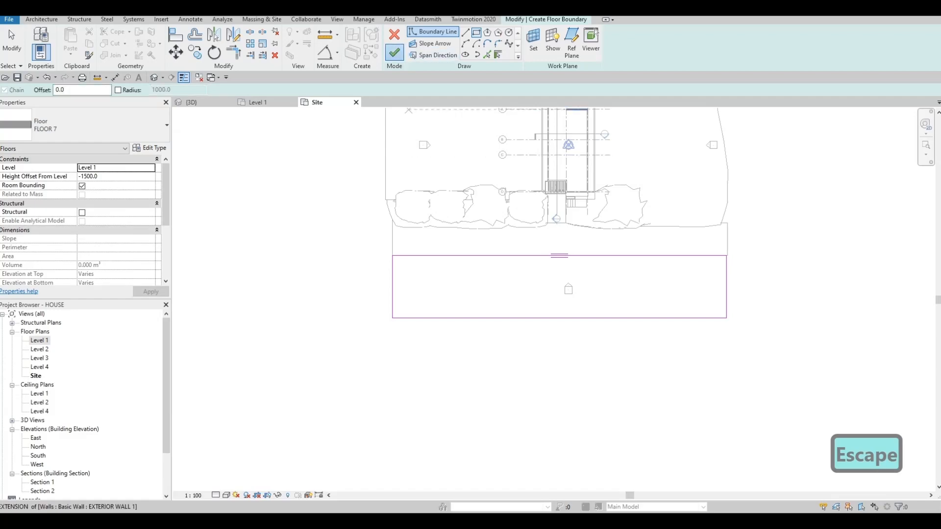
pyautogui.click(394, 53)
pyautogui.press('Escape')
pyautogui.press('Escape')
# - Inspect the new outer floor strip, the mounds and the house front from several 3D angles
pyautogui.click(192, 103)
pyautogui.press('Escape')
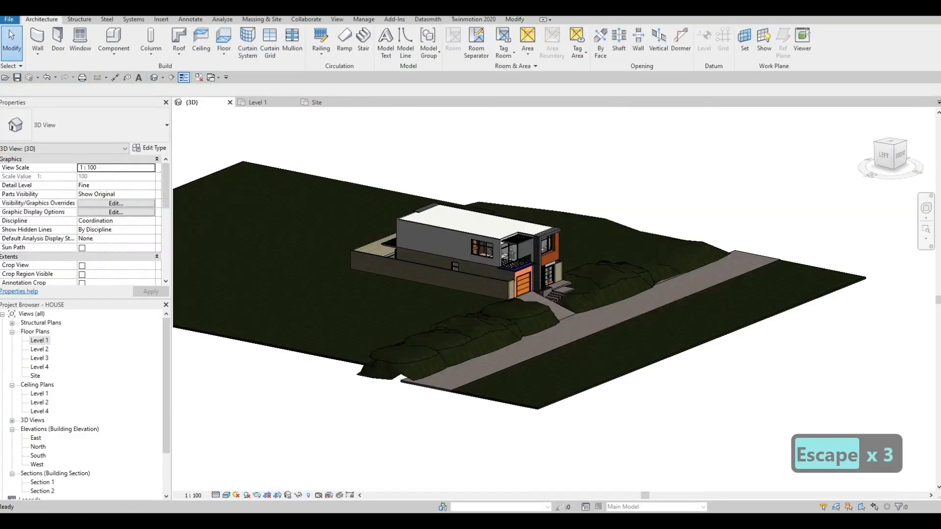
pyautogui.keyDown('shift'); pyautogui.moveTo(539, 345); pyautogui.dragTo(441, 360, button='middle'); pyautogui.keyUp('shift')
pyautogui.keyDown('shift'); pyautogui.moveTo(495, 345); pyautogui.dragTo(531, 306, button='middle'); pyautogui.keyUp('shift')
pyautogui.scroll(2, 532, 311)
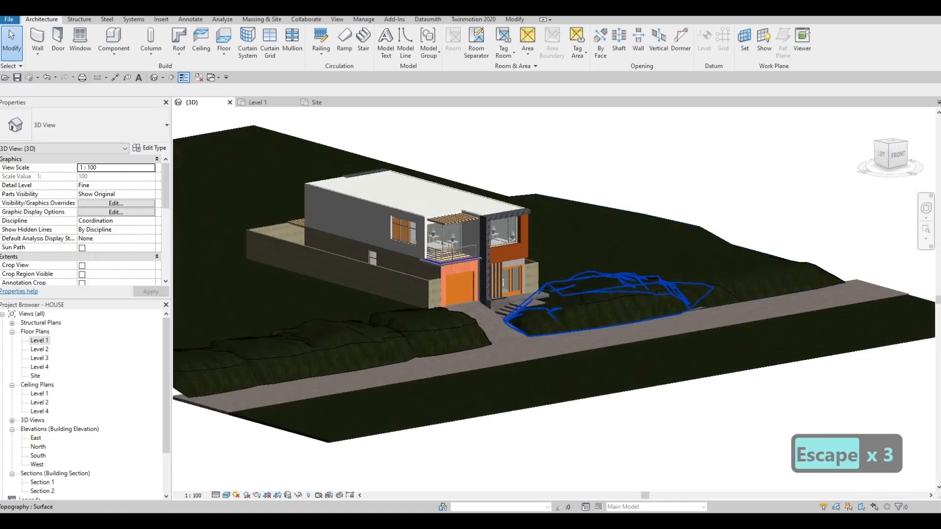
pyautogui.keyDown('shift'); pyautogui.moveTo(549, 346); pyautogui.dragTo(431, 352, button='middle'); pyautogui.keyUp('shift')
pyautogui.scroll(-2, 632, 352)
pyautogui.moveTo(431, 351); pyautogui.dragTo(509, 334, button='middle')
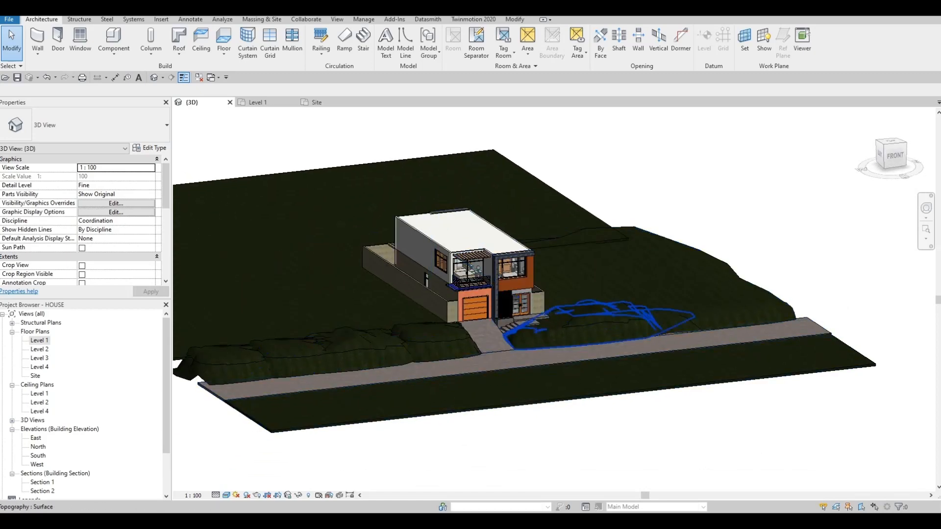
pyautogui.scroll(5, 470, 279)
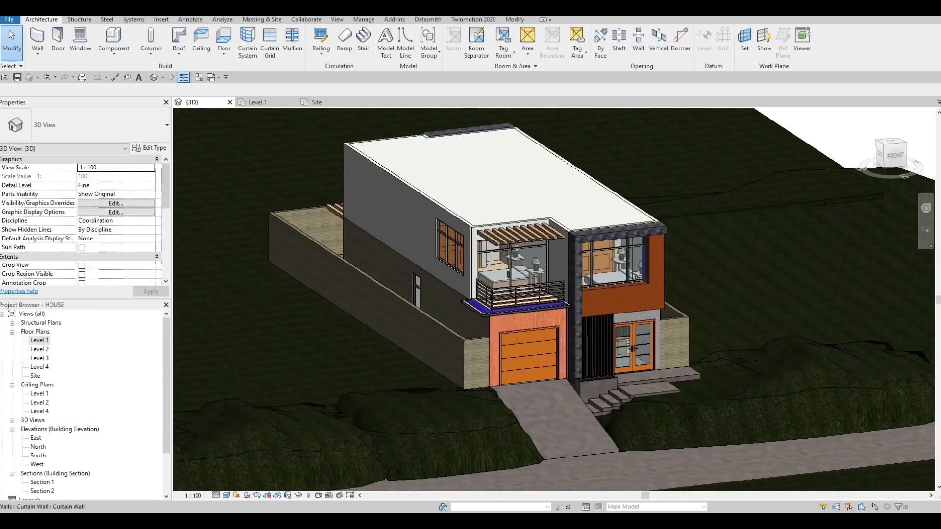
pyautogui.keyDown('shift'); pyautogui.moveTo(632, 348); pyautogui.dragTo(553, 345, button='middle'); pyautogui.keyUp('shift')
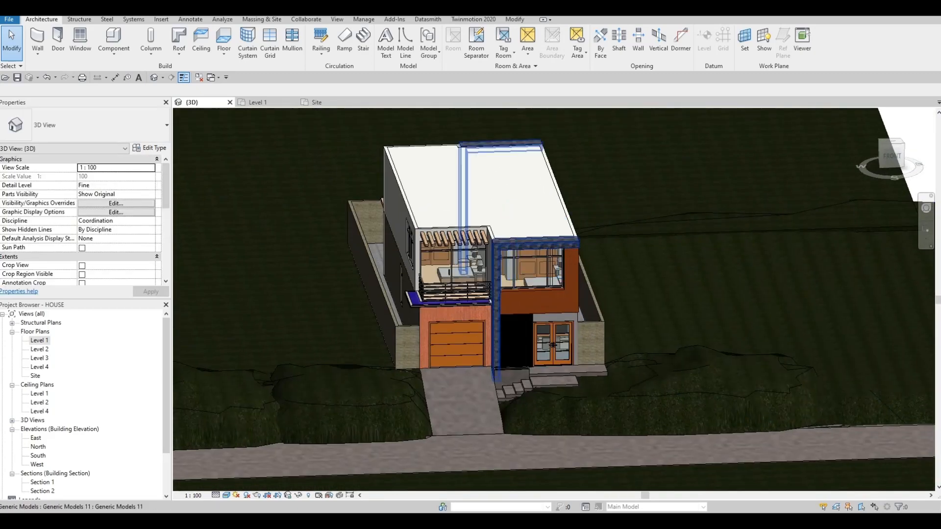
pyautogui.scroll(1, 448, 251)
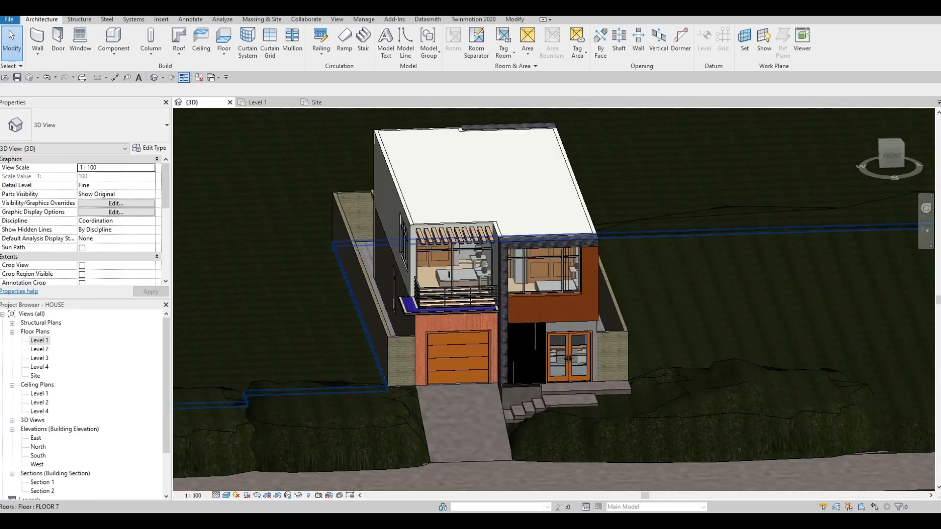
# - In the South elevation, move the balcony curtain wall's vertical grid line so the door bay is 900 wide
pyautogui.doubleClick(38, 455)
pyautogui.scroll(6, 517, 294)
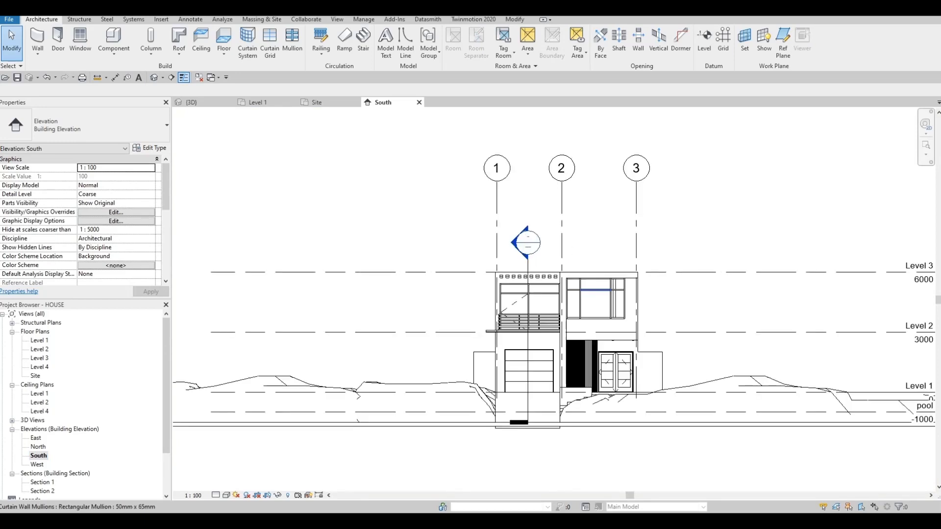
pyautogui.scroll(3, 511, 291)
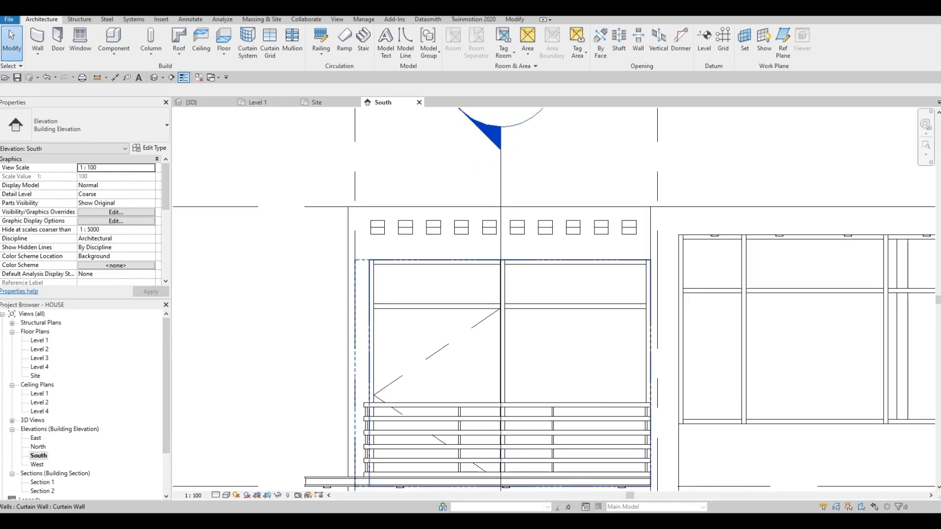
pyautogui.press('Tab')
pyautogui.click(503, 290)
pyautogui.moveTo(502, 290); pyautogui.dragTo(466, 291)
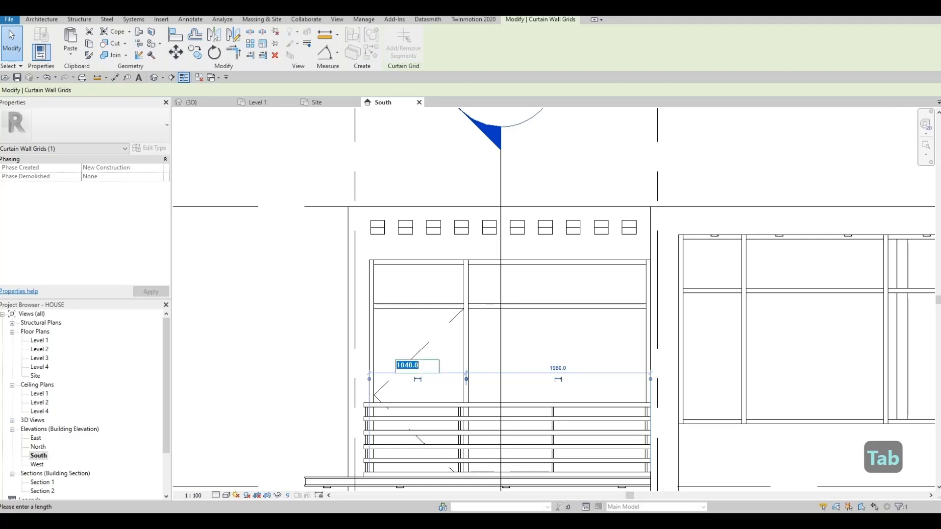
pyautogui.write('900')
pyautogui.press('Return')
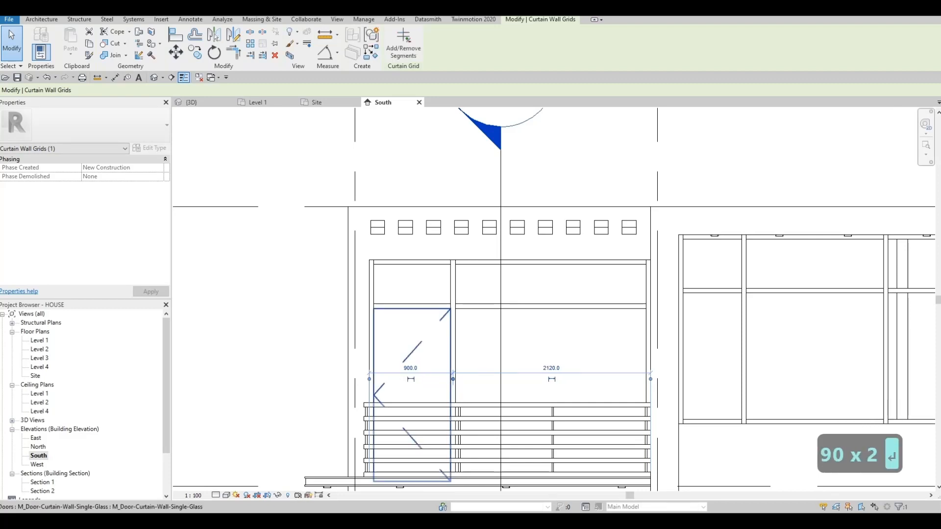
pyautogui.press('Escape')
pyautogui.press('Escape')
# - Add a vertical grid line midway across the wide bay beside the balcony door and place a 50mm x 65mm rectangular mullion on it
pyautogui.scroll(-3, 460, 331)
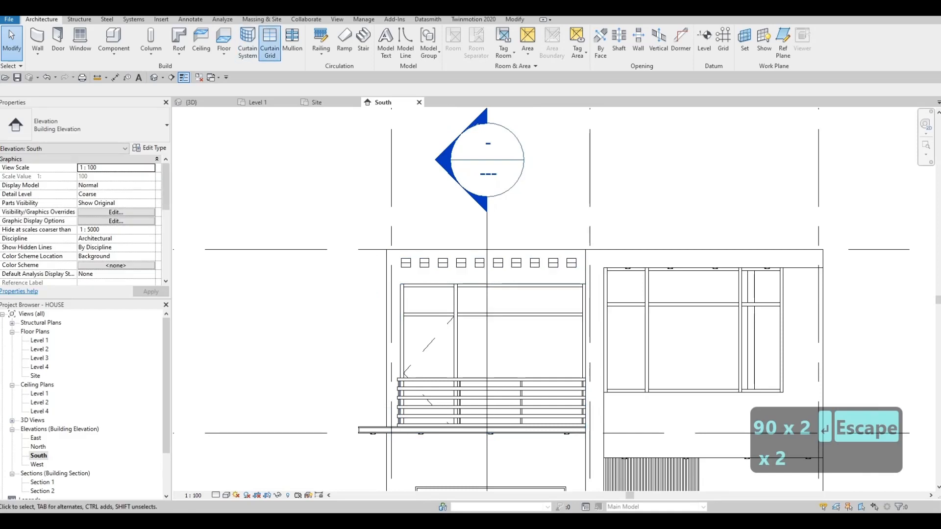
pyautogui.click(270, 42)
pyautogui.press('Escape')
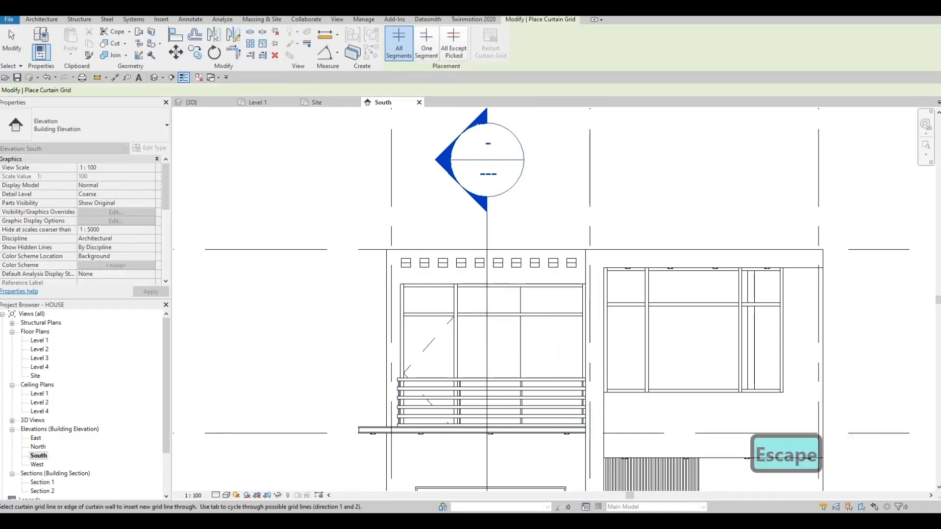
pyautogui.press('Escape')
pyautogui.click(292, 42)
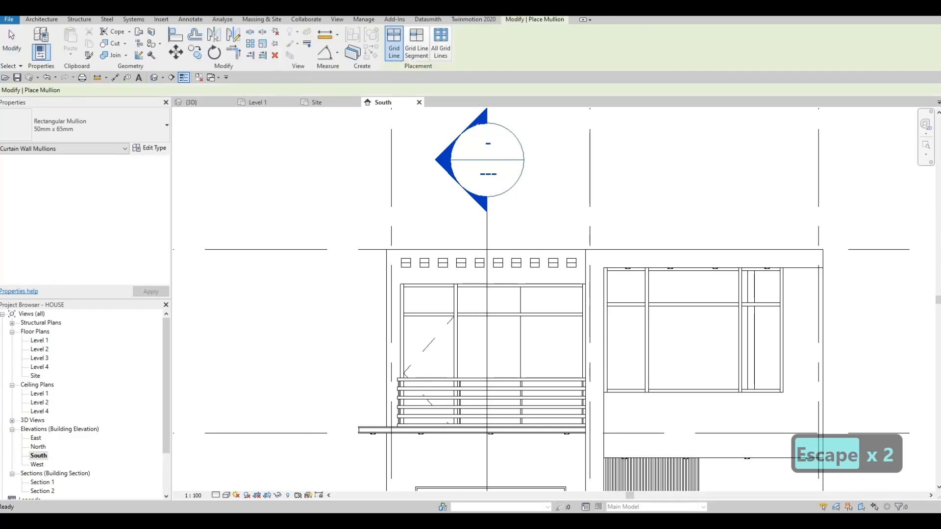
pyautogui.press('Escape')
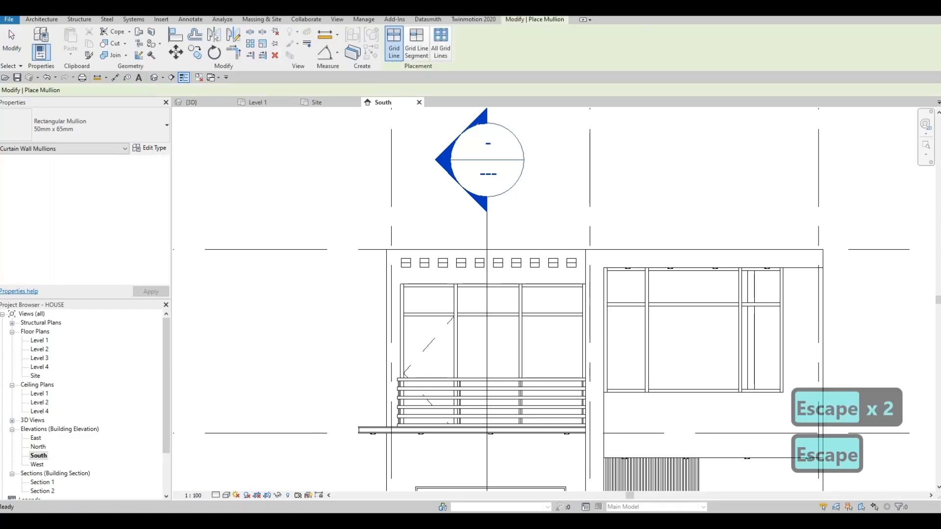
pyautogui.press('Escape')
# - Examine the revised balcony glazing, the entrance steps and the planter beside them in the 3D view
pyautogui.scroll(-2, 454, 310)
pyautogui.click(196, 102)
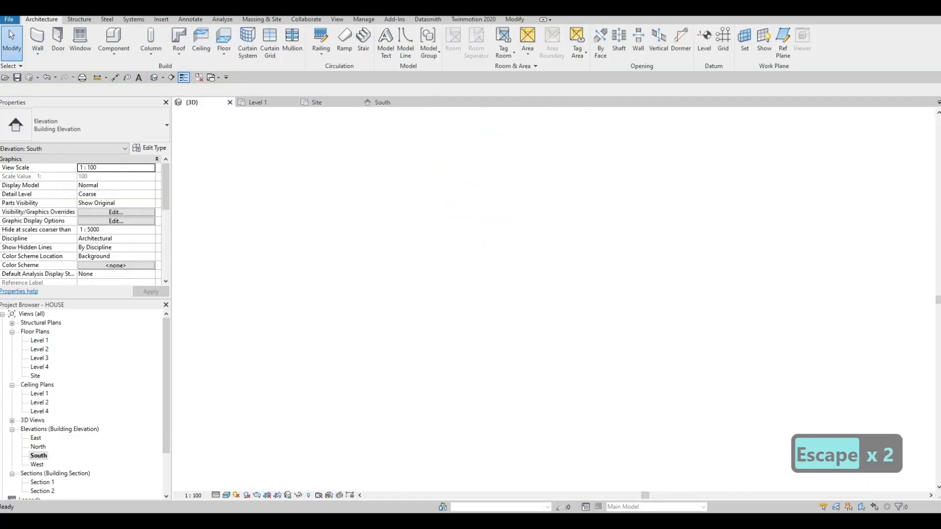
pyautogui.press('Escape')
pyautogui.keyDown('shift'); pyautogui.moveTo(456, 304); pyautogui.dragTo(539, 297, button='middle'); pyautogui.keyUp('shift')
pyautogui.moveTo(613, 274); pyautogui.dragTo(495, 289, button='middle')
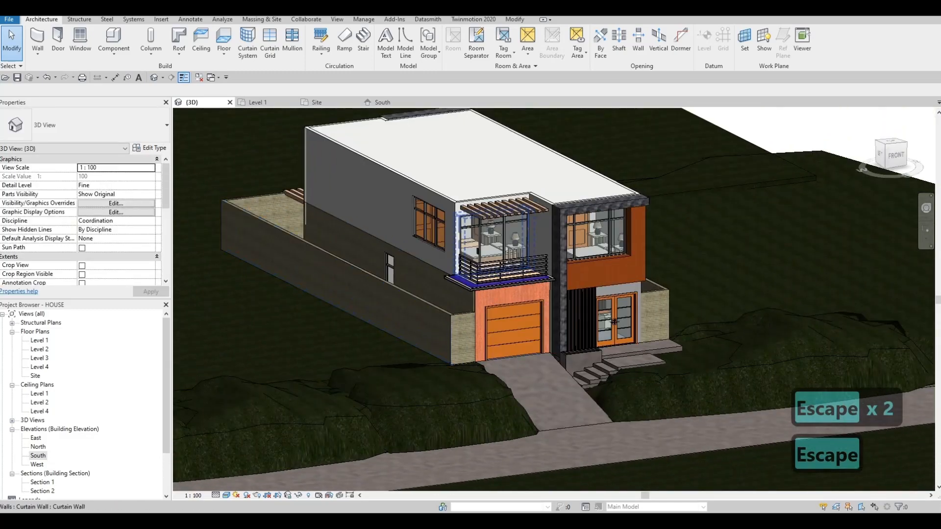
pyautogui.scroll(3, 505, 249)
pyautogui.scroll(-1, 504, 289)
pyautogui.moveTo(612, 319); pyautogui.dragTo(495, 308, button='middle')
pyautogui.scroll(-1, 578, 338)
pyautogui.moveTo(578, 338); pyautogui.dragTo(507, 256, button='middle')
pyautogui.press('Escape')
pyautogui.press('Escape')
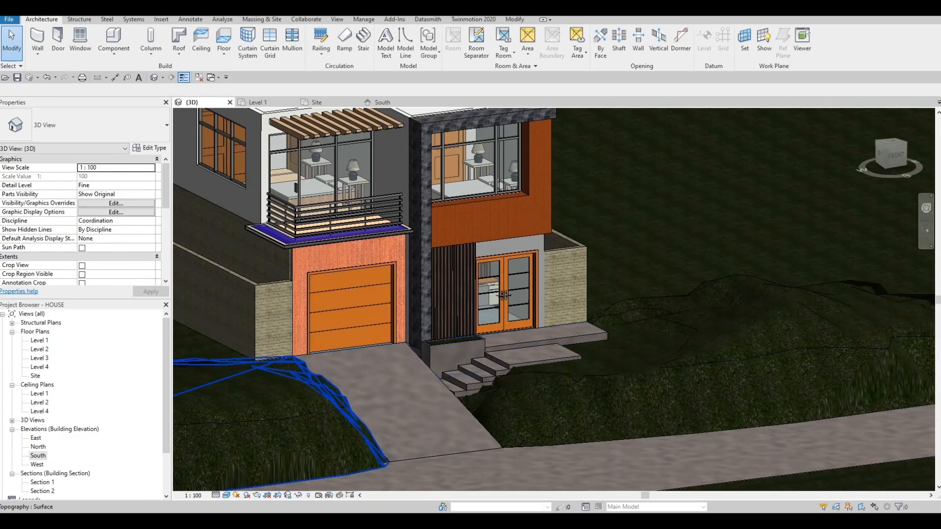
# - In the Level 1 plan, copy the entrance planter to the corner where the lower landing's outer side meets the upper landing
pyautogui.doubleClick(39, 341)
pyautogui.moveTo(539, 374); pyautogui.dragTo(497, 400, button='middle')
pyautogui.scroll(3, 525, 301)
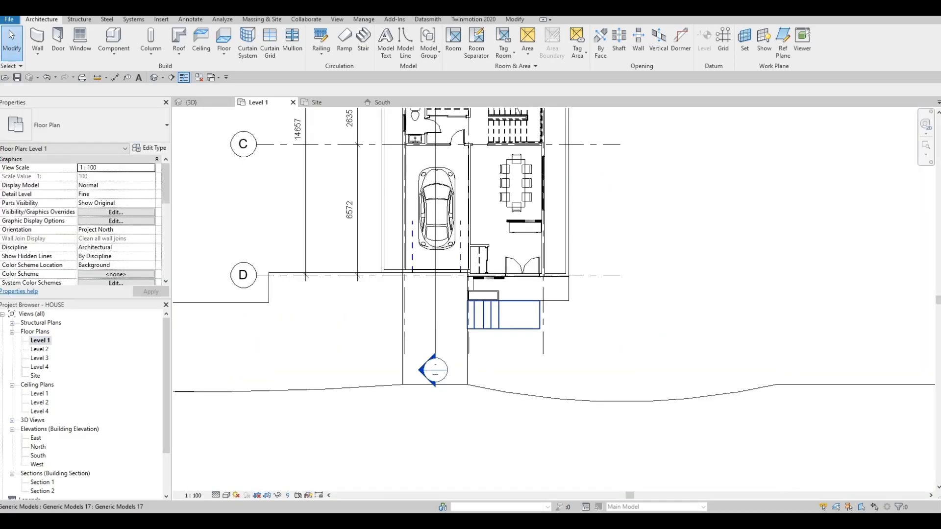
pyautogui.scroll(3, 500, 295)
pyautogui.click(477, 289)
pyautogui.press('Escape')
pyautogui.scroll(2, 456, 288)
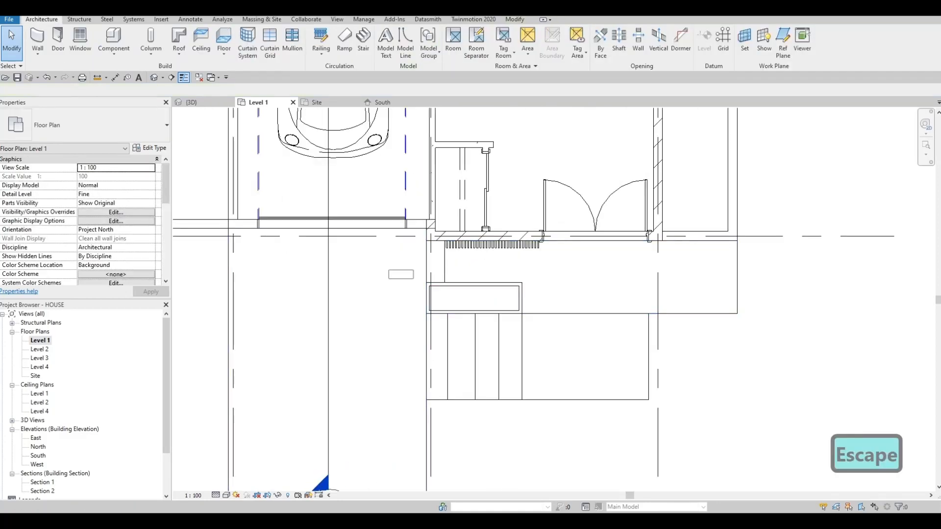
pyautogui.click(473, 298)
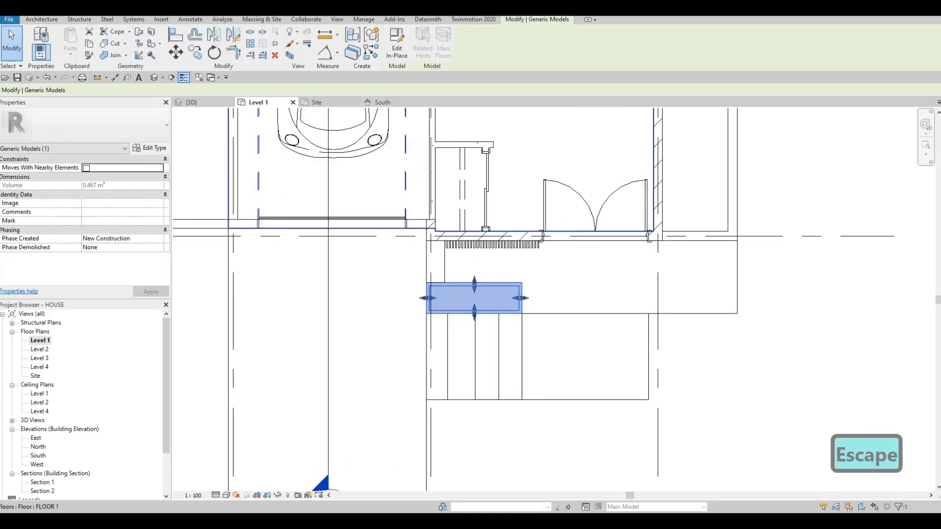
pyautogui.press('c')
pyautogui.click(429, 260)
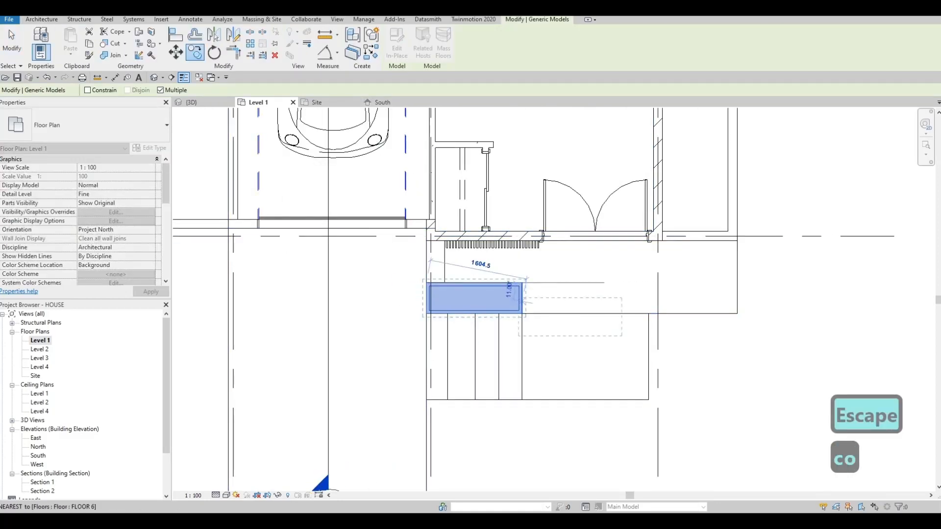
pyautogui.click(648, 314)
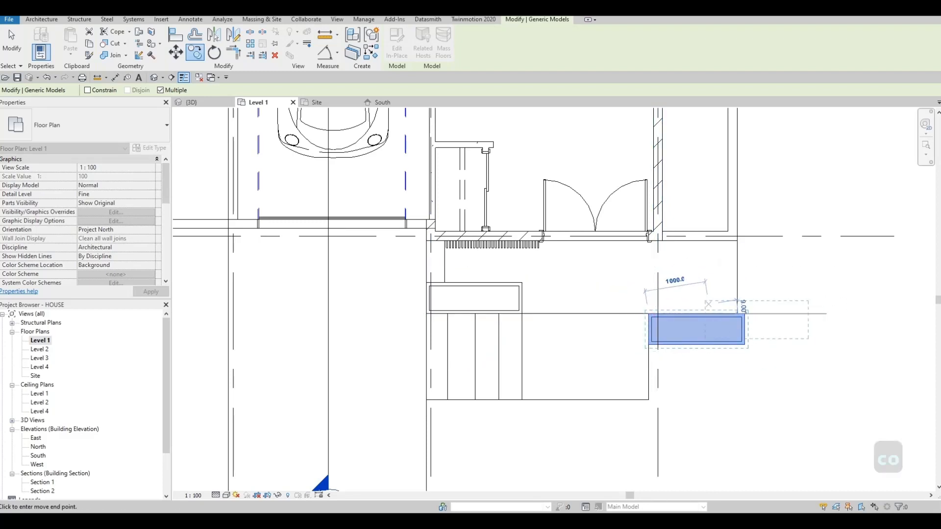
# - Place a second copy of the planter in the open area beyond the upper landing's outer side and end the Copy command
pyautogui.moveTo(649, 284); pyautogui.dragTo(546, 289, button='middle')
pyautogui.click(668, 288)
pyautogui.press('Escape')
pyautogui.press('Escape')
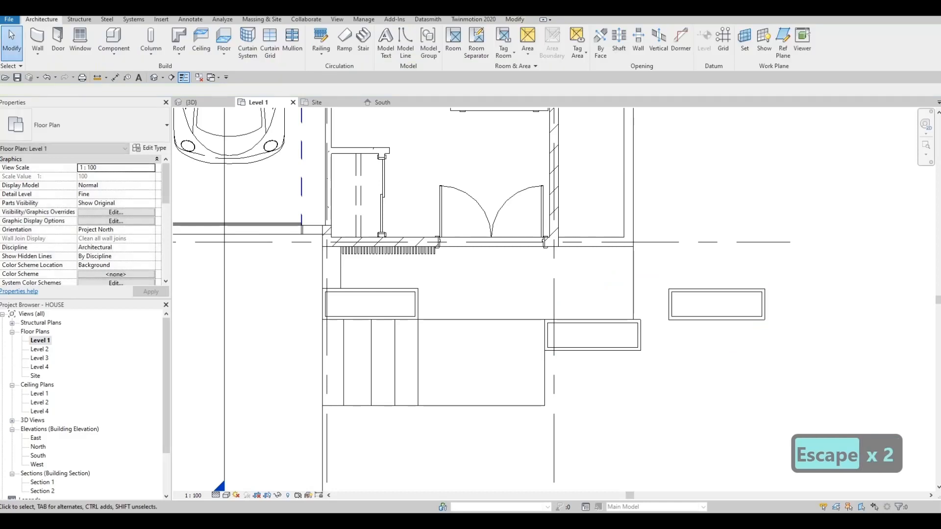
# - Rotate the detached planter copy 90 degrees about its centre
pyautogui.click(717, 290)
pyautogui.press('r')
pyautogui.press('o')
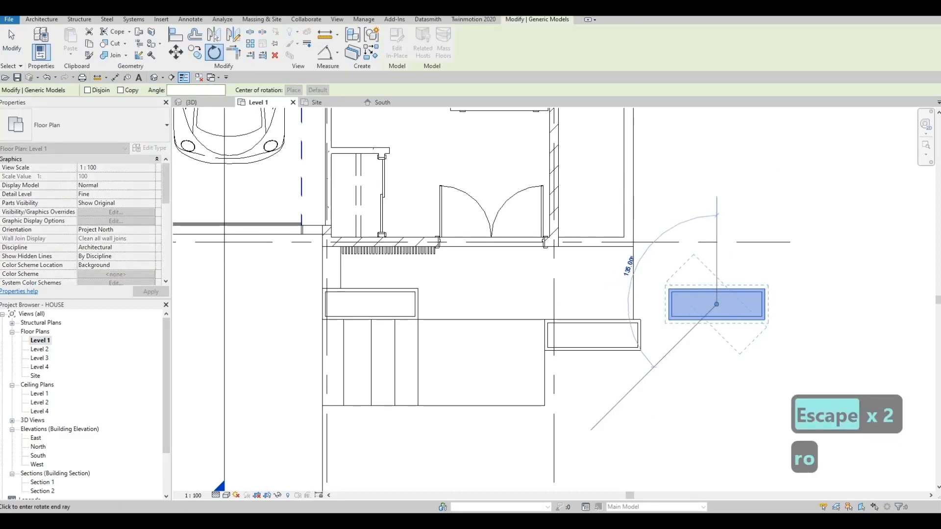
pyautogui.click(632, 303)
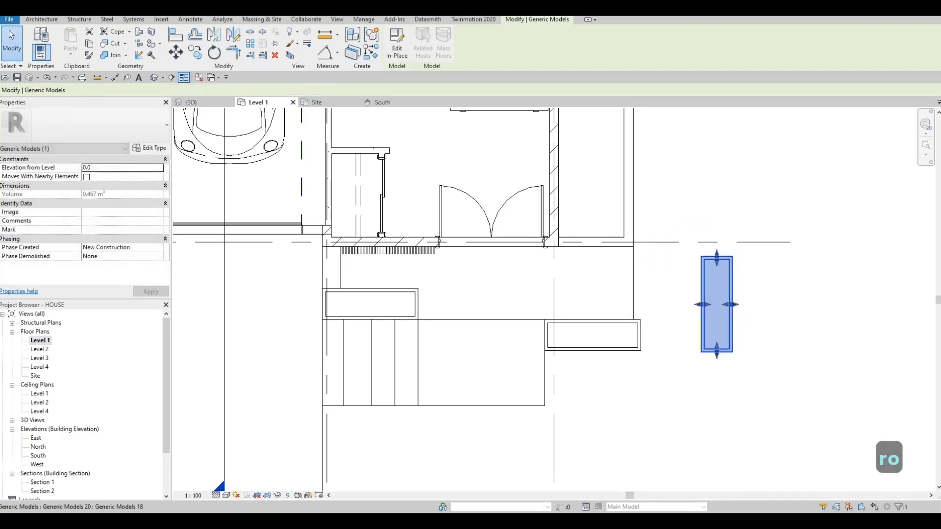
# - Try to place the rotated planter against the upper landing's outer side by eye
pyautogui.moveTo(716, 304); pyautogui.dragTo(652, 288)
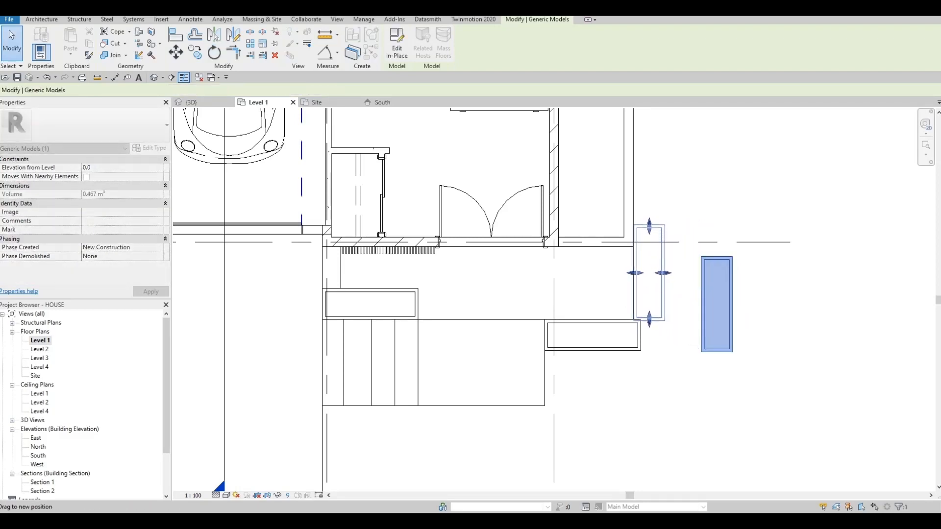
pyautogui.moveTo(651, 288); pyautogui.dragTo(654, 287)
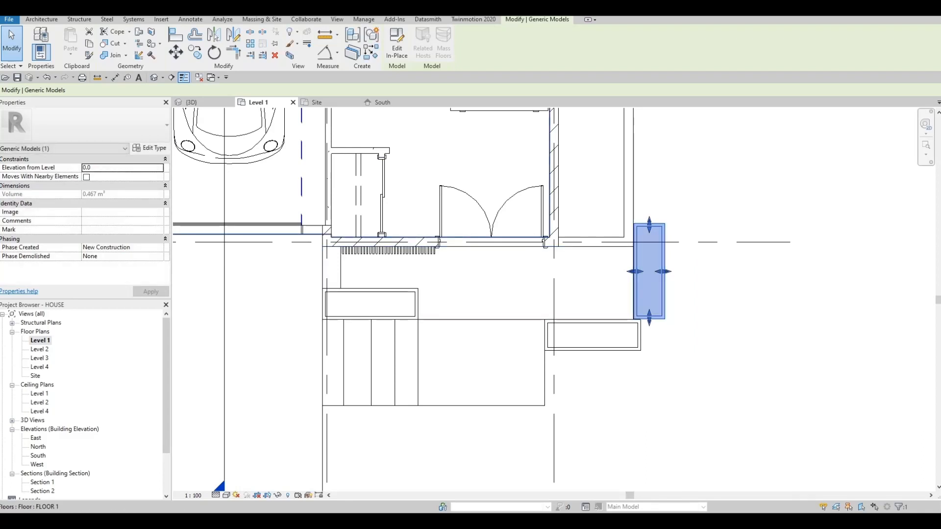
pyautogui.scroll(2, 641, 268)
pyautogui.scroll(3, 561, 294)
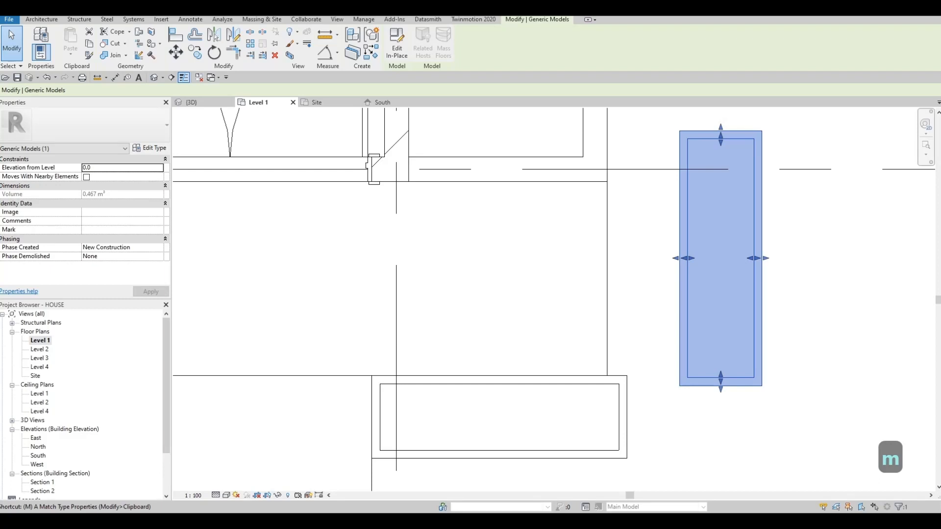
pyautogui.press('Escape')
pyautogui.press('Escape')
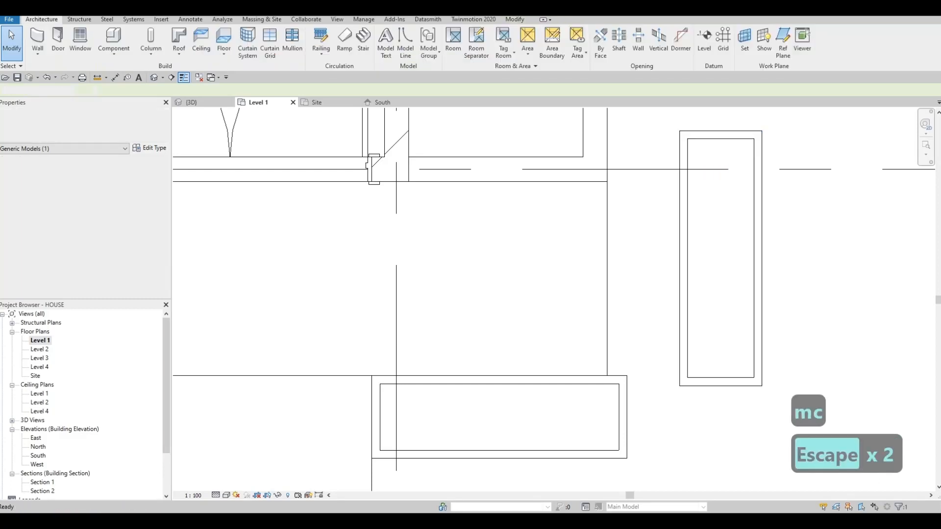
# - Move the rotated planter so its inner front corner snaps to the upper landing's outer front corner
pyautogui.moveTo(700, 151); pyautogui.dragTo(788, 403)
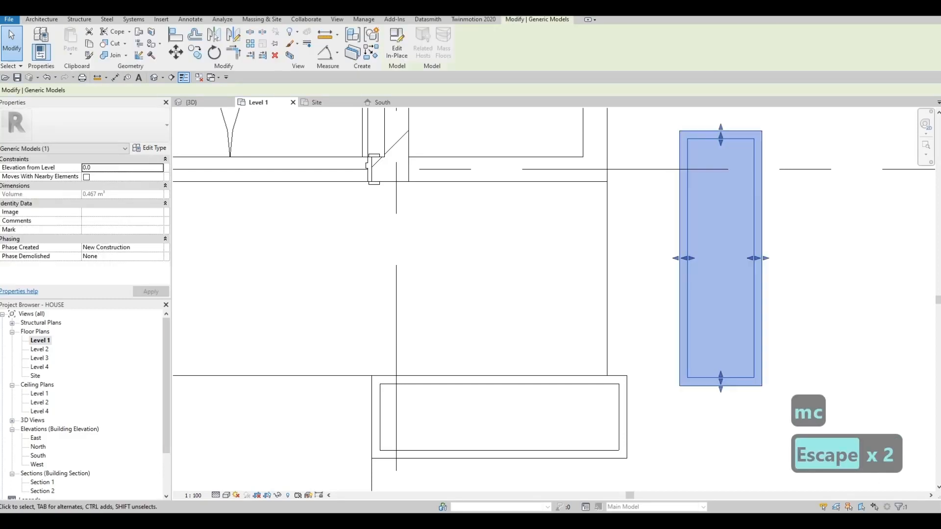
pyautogui.press('m')
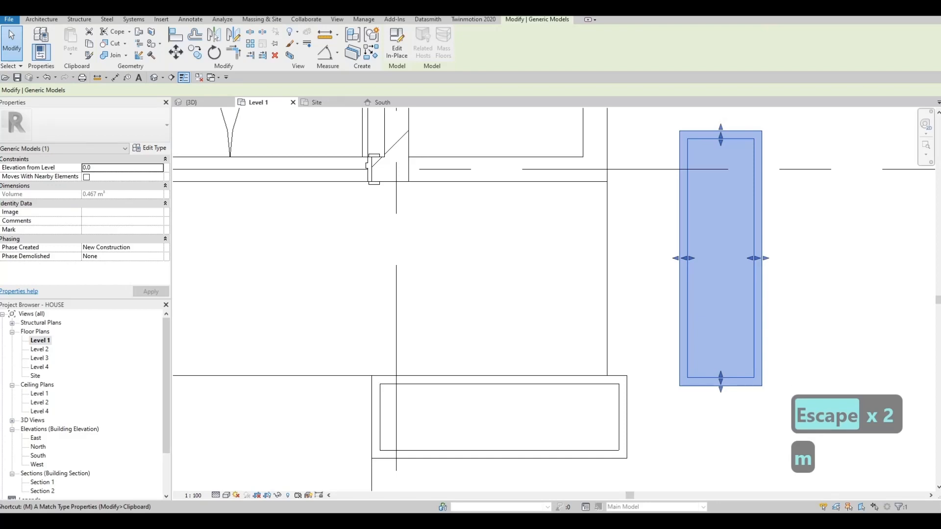
pyautogui.press('v')
pyautogui.click(679, 386)
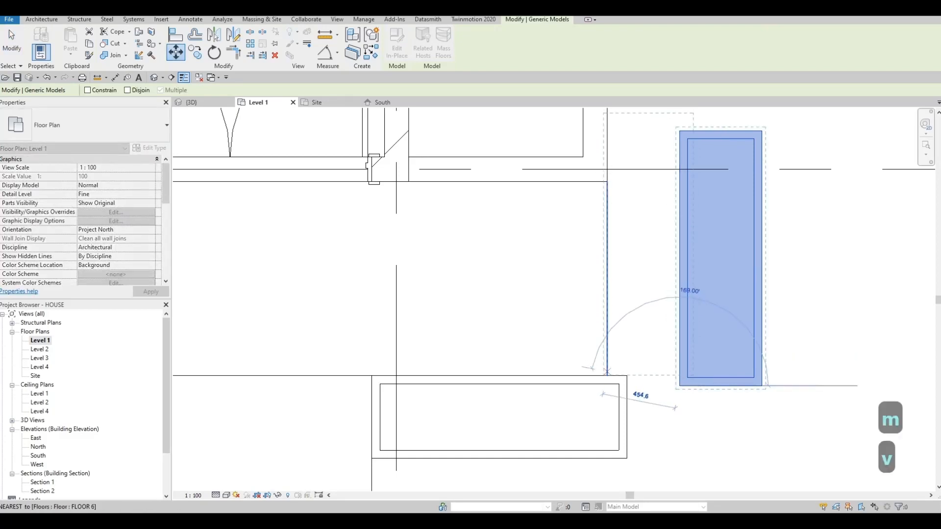
pyautogui.click(607, 375)
pyautogui.press('Escape')
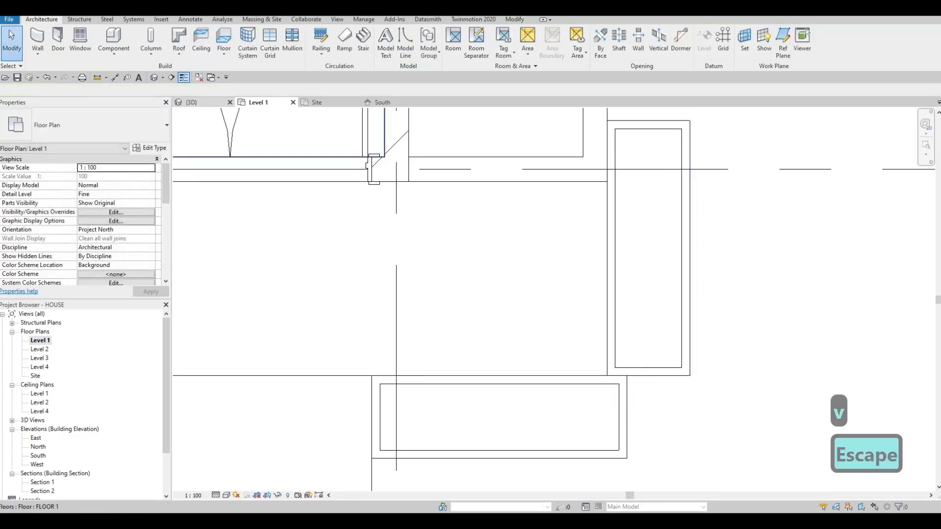
# - Examine the three planters around the entrance steps and landings in the 3D view
pyautogui.click(195, 102)
pyautogui.press('Escape')
pyautogui.keyDown('shift'); pyautogui.moveTo(561, 289); pyautogui.dragTo(523, 240, button='middle'); pyautogui.keyUp('shift')
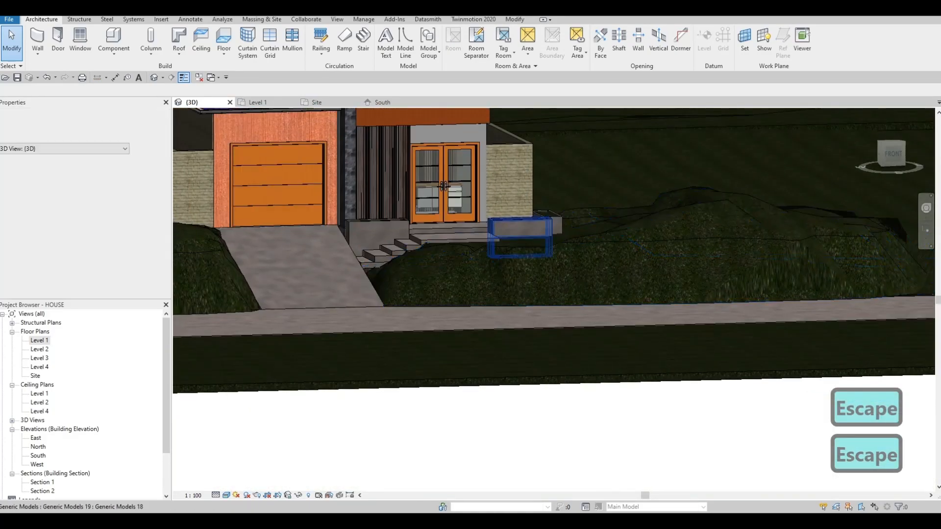
pyautogui.scroll(4, 443, 186)
pyautogui.moveTo(423, 230); pyautogui.dragTo(455, 229, button='middle')
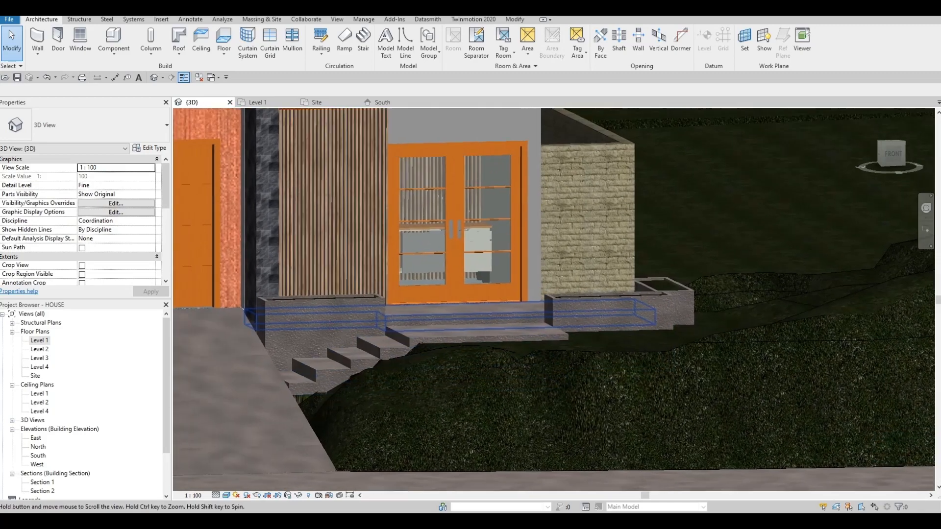
pyautogui.moveTo(441, 316); pyautogui.dragTo(445, 316, button='middle')
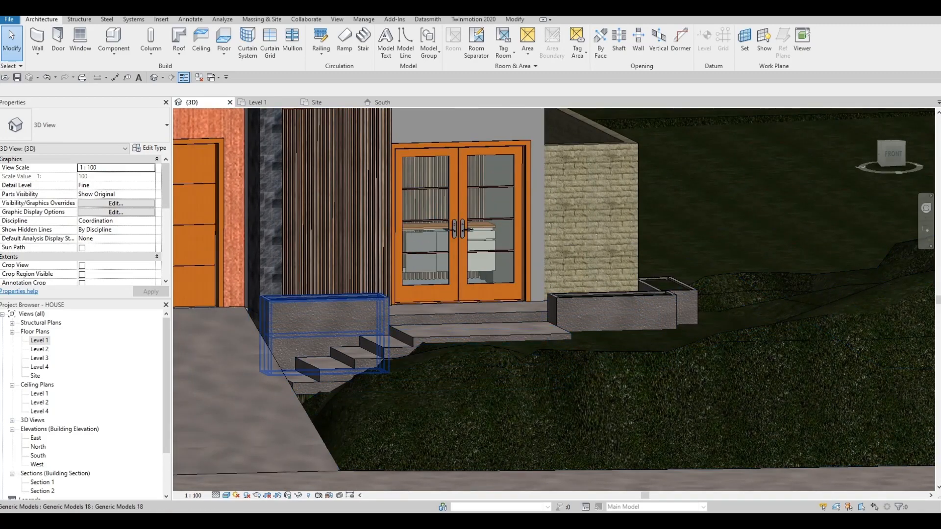
# - In the Level 1 plan, lengthen the front planter until its end is flush with the side planter's outer face, keeping its cavity inside
pyautogui.click(258, 103)
pyautogui.scroll(-4, 396, 246)
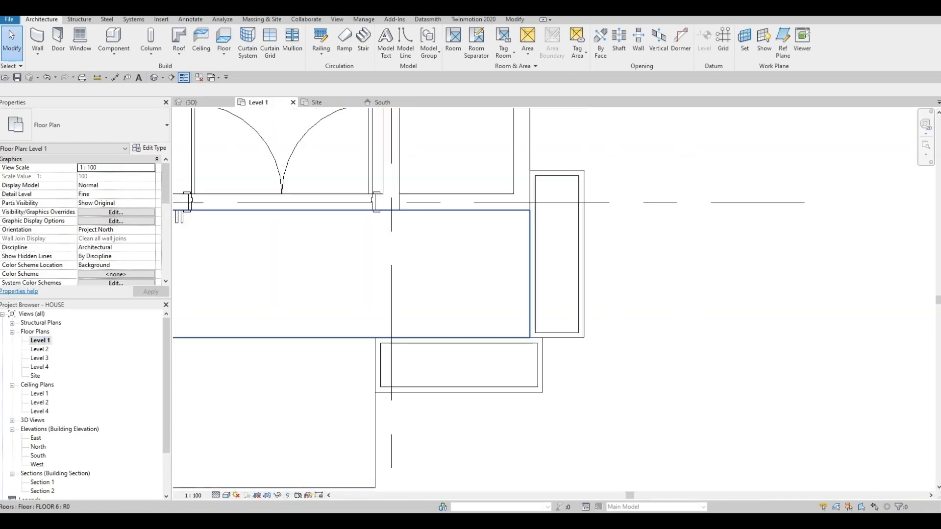
pyautogui.press('Escape')
pyautogui.scroll(3, 479, 297)
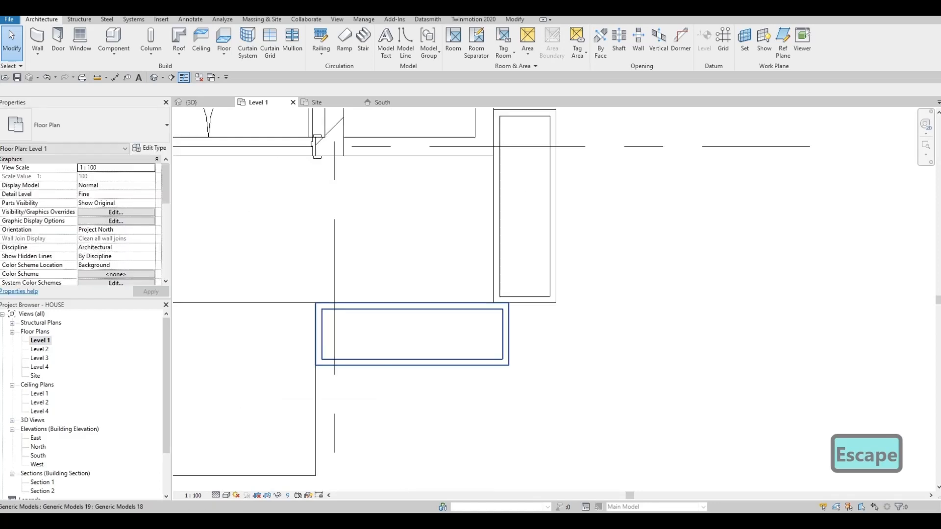
pyautogui.click(507, 335)
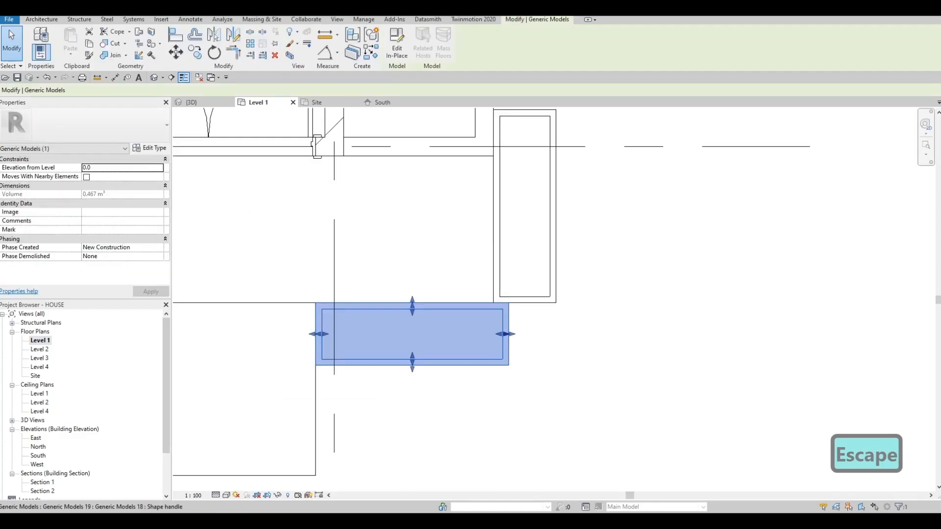
pyautogui.moveTo(505, 334); pyautogui.dragTo(556, 334)
pyautogui.press('Escape')
pyautogui.press('Escape')
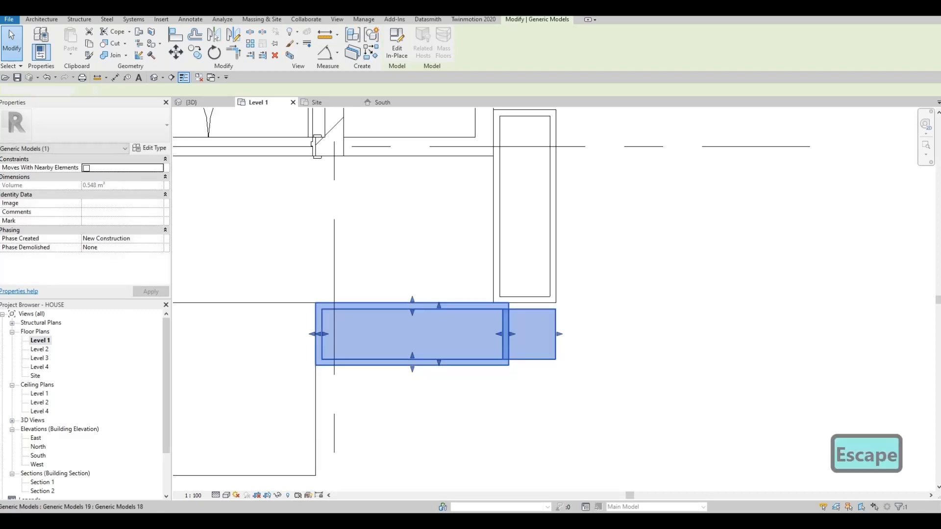
pyautogui.click(508, 336)
pyautogui.moveTo(512, 334); pyautogui.dragTo(517, 334)
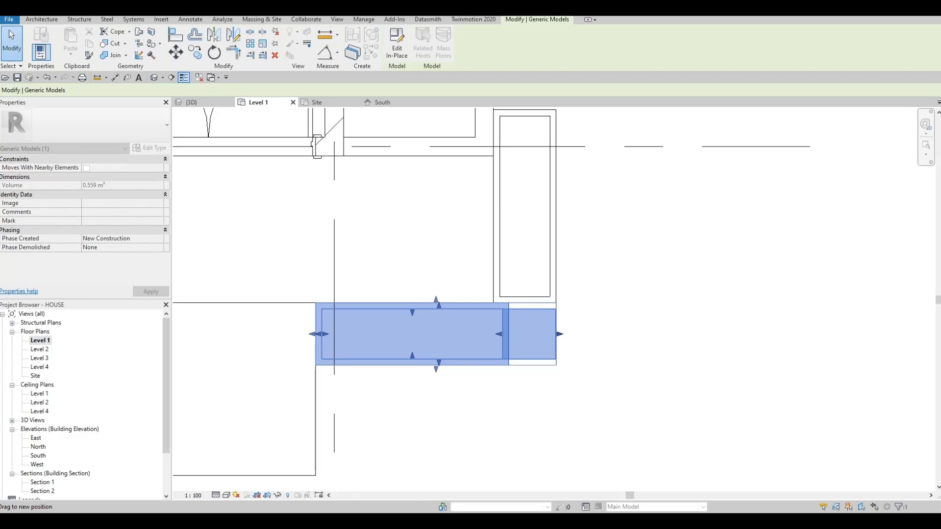
pyautogui.moveTo(560, 334); pyautogui.dragTo(541, 336)
# - Align the end face of the front planter's cavity with the outer-side inner face of the side planter
pyautogui.scroll(2, 544, 333)
pyautogui.press('a')
pyautogui.press('l')
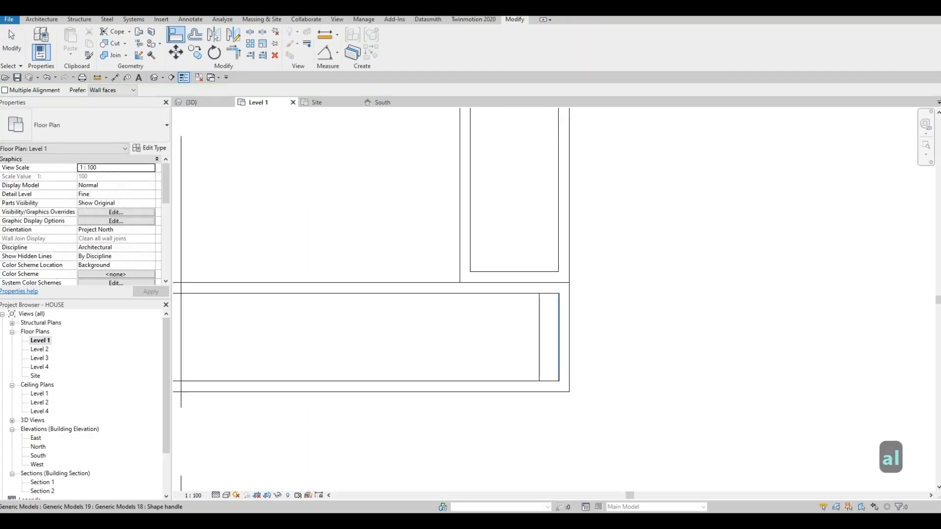
pyautogui.click(559, 336)
pyautogui.click(539, 337)
pyautogui.press('Escape')
pyautogui.scroll(-4, 575, 353)
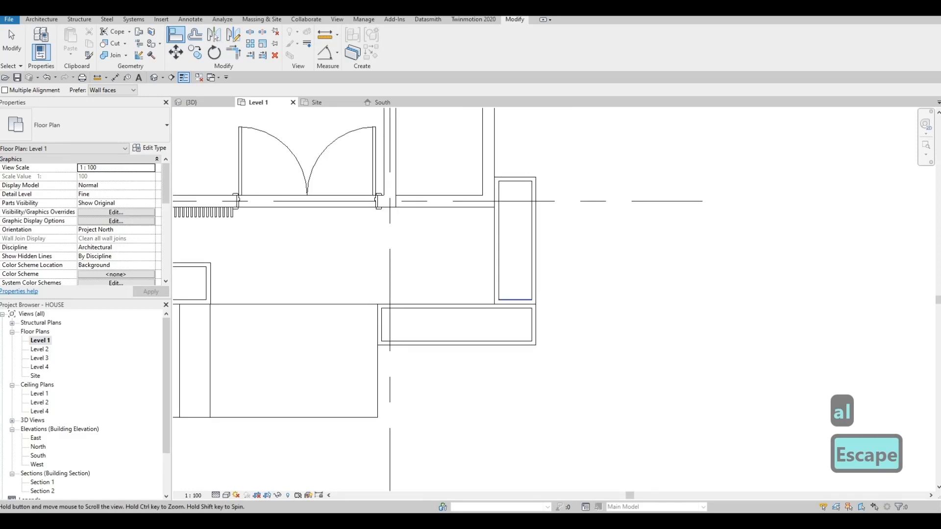
pyautogui.press('Escape')
# - Shorten the side planter's body and cavity at the house end so it stops near the front wall, keeping an even rim
pyautogui.click(508, 205)
pyautogui.scroll(3, 507, 206)
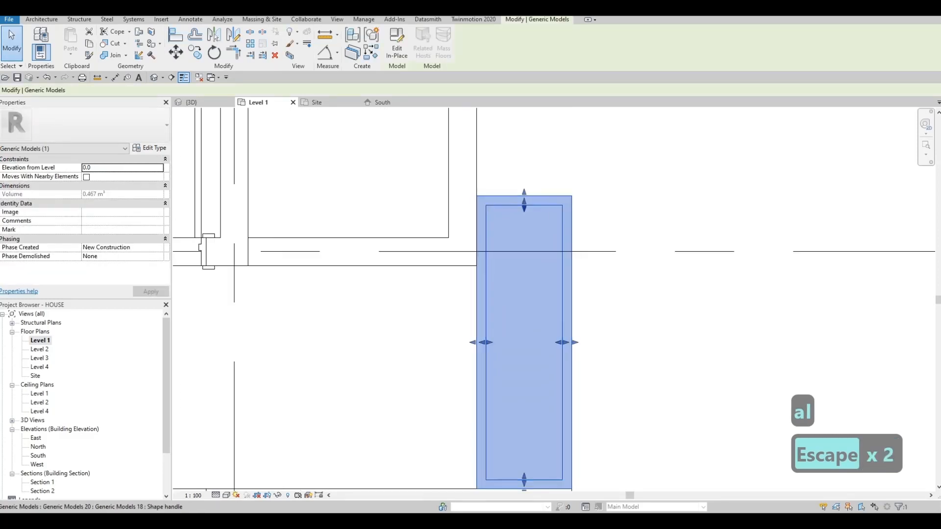
pyautogui.moveTo(524, 250); pyautogui.dragTo(524, 281)
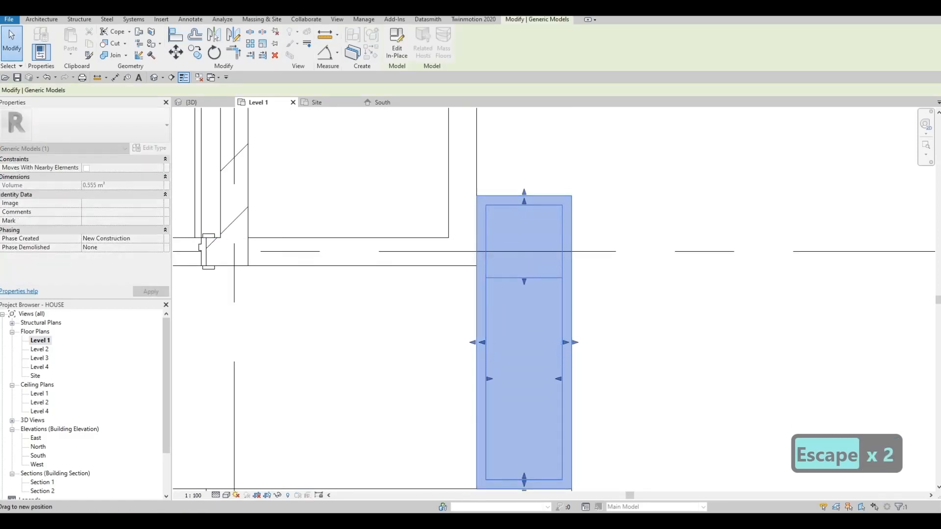
pyautogui.moveTo(523, 201); pyautogui.dragTo(524, 264)
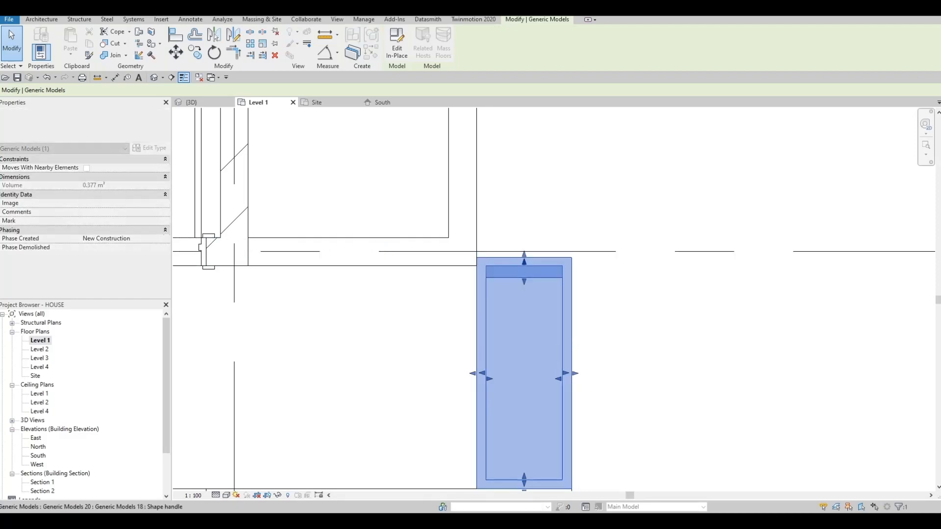
pyautogui.press('Escape')
pyautogui.click(526, 278)
pyautogui.moveTo(524, 282); pyautogui.dragTo(524, 274)
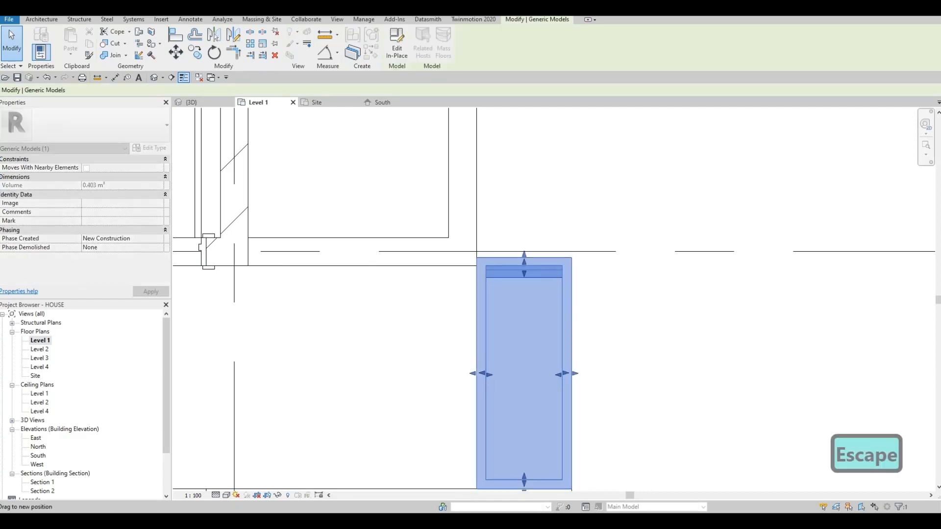
pyautogui.press('Escape')
# - Examine the resized planters, the entrance steps and the front facade in the 3D view
pyautogui.press('Escape')
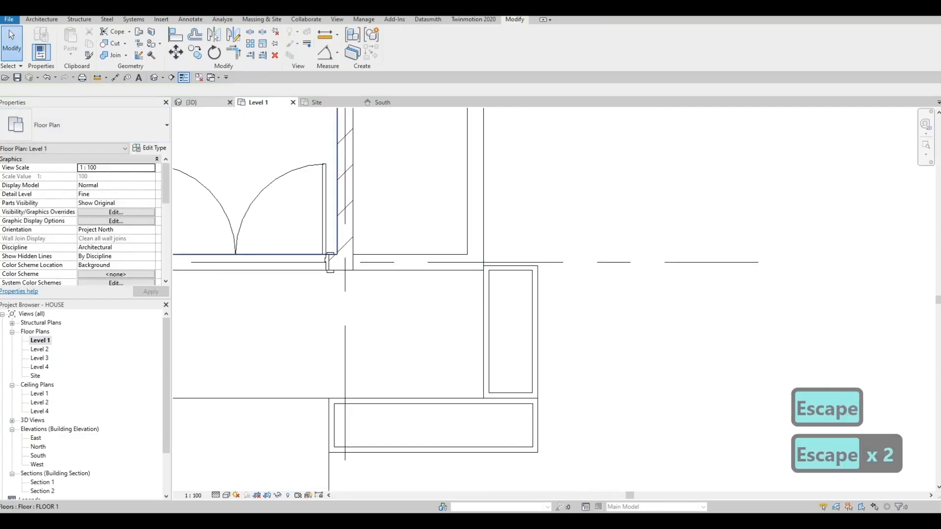
pyautogui.click(191, 101)
pyautogui.press('Escape')
pyautogui.scroll(-3, 461, 245)
pyautogui.keyDown('shift'); pyautogui.moveTo(471, 240); pyautogui.dragTo(451, 284, button='middle'); pyautogui.keyUp('shift')
pyautogui.keyDown('shift'); pyautogui.moveTo(363, 220); pyautogui.dragTo(426, 235, button='middle'); pyautogui.keyUp('shift')
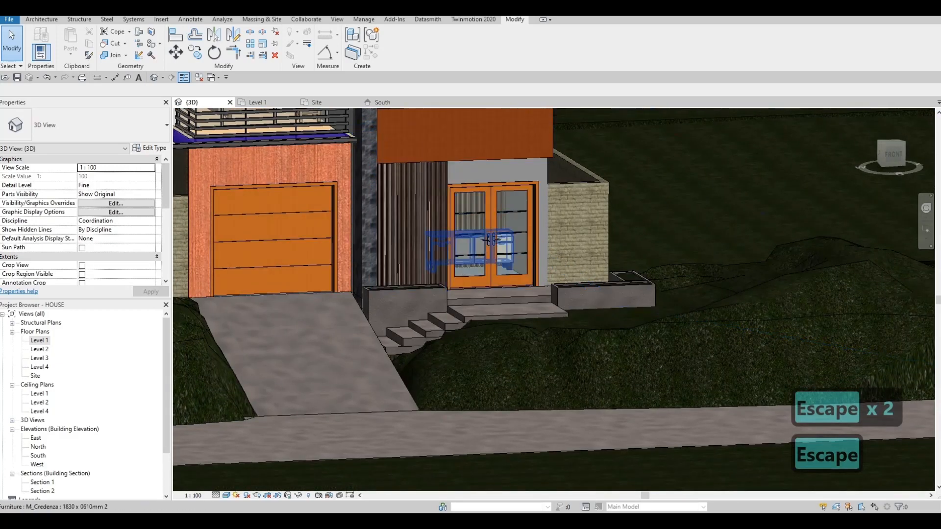
pyautogui.keyDown('shift'); pyautogui.moveTo(563, 245); pyautogui.dragTo(514, 206, button='middle'); pyautogui.keyUp('shift')
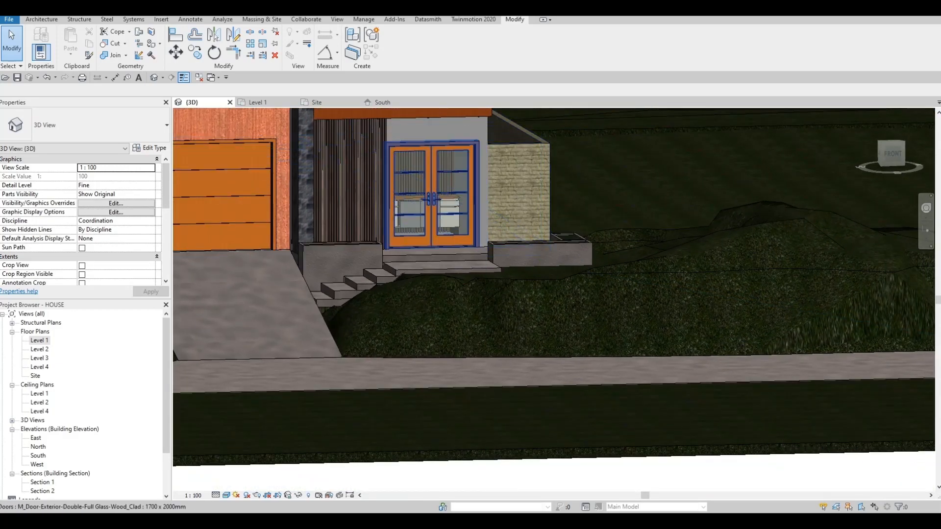
pyautogui.moveTo(482, 245); pyautogui.dragTo(551, 300, button='middle')
pyautogui.scroll(2, 610, 307)
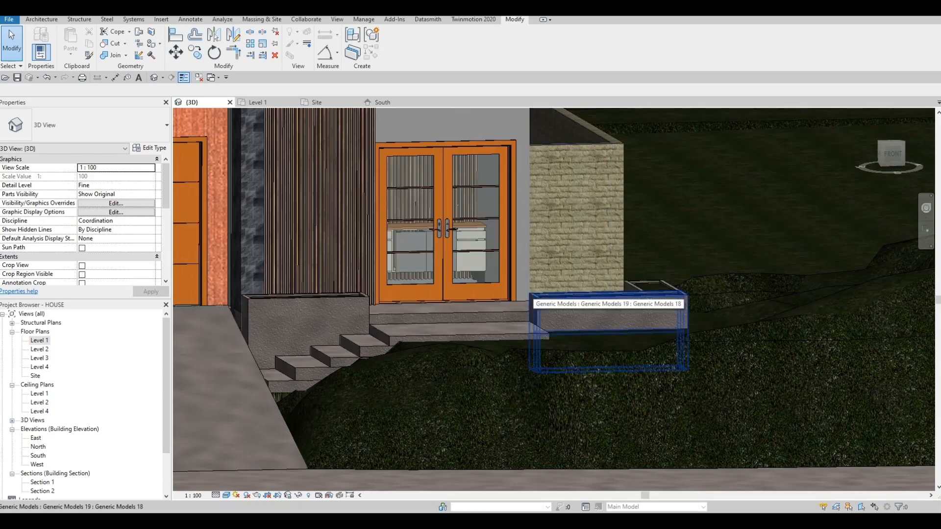
pyautogui.moveTo(453, 232); pyautogui.dragTo(538, 241, button='middle')
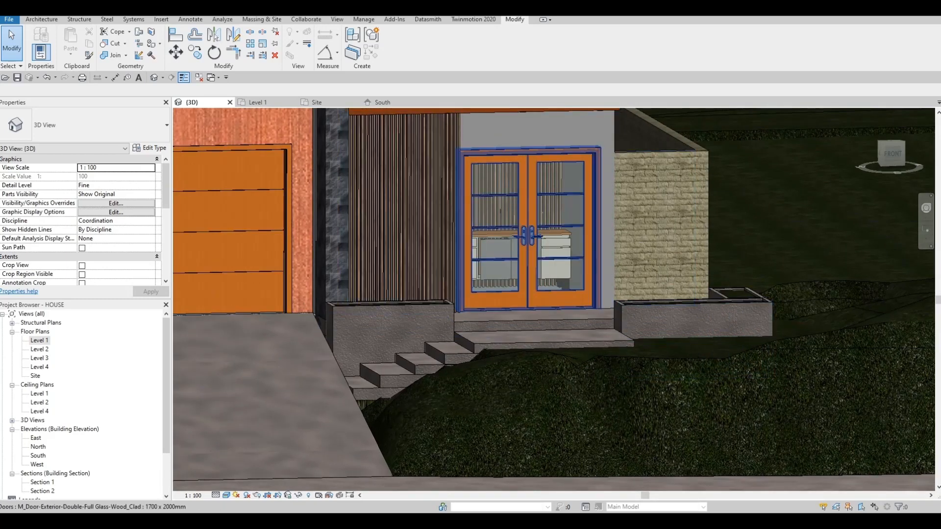
pyautogui.moveTo(225, 196); pyautogui.dragTo(345, 293, button='middle')
pyautogui.scroll(-2, 345, 293)
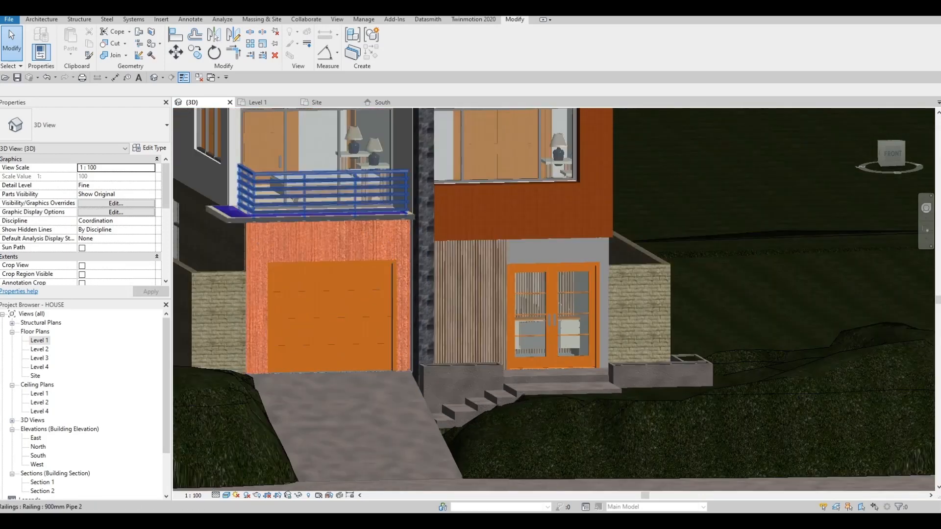
# - Start a sketched railing in the Level 1 plan with a base offset of -200
pyautogui.doubleClick(39, 340)
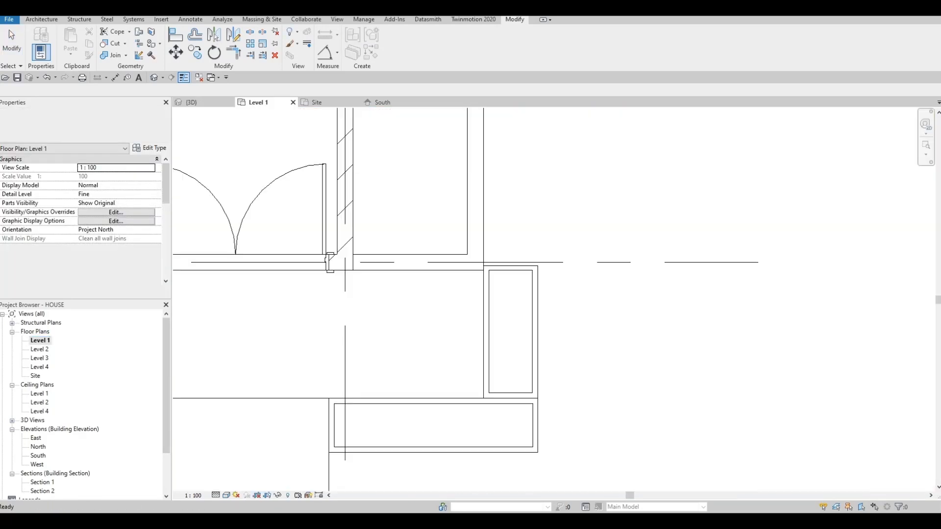
pyautogui.scroll(-2, 403, 248)
pyautogui.moveTo(387, 250); pyautogui.dragTo(565, 235, button='middle')
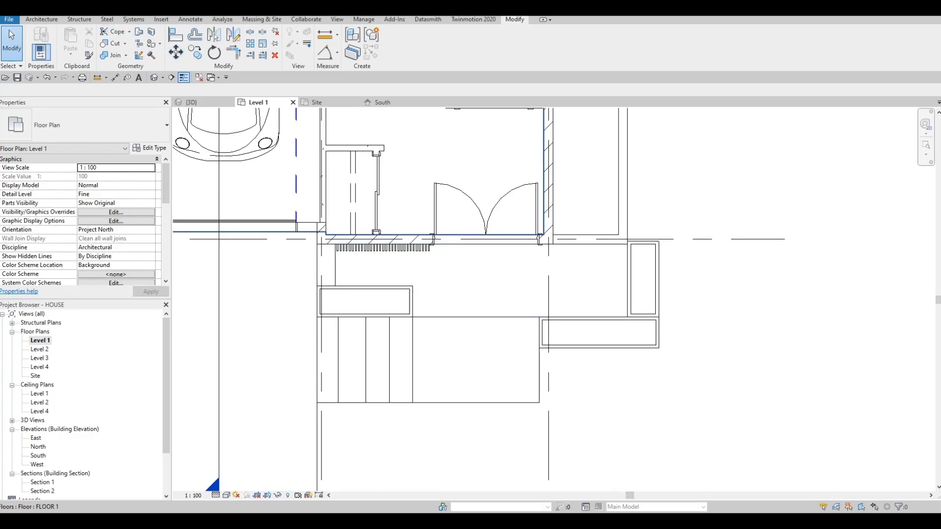
pyautogui.click(42, 19)
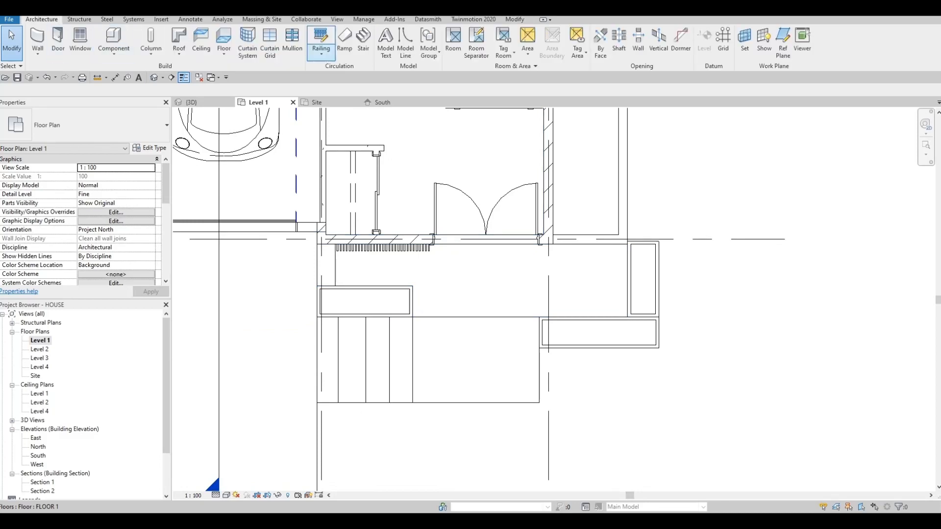
pyautogui.click(321, 39)
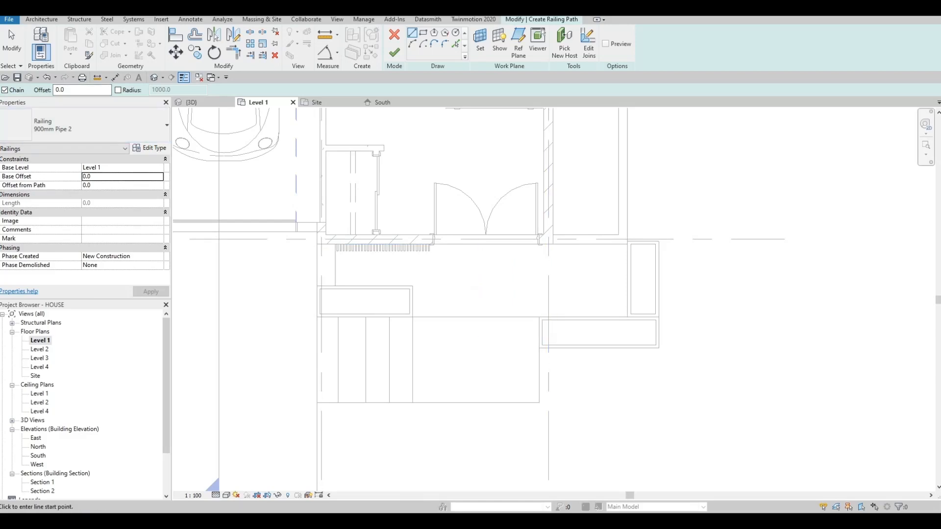
pyautogui.write('-')
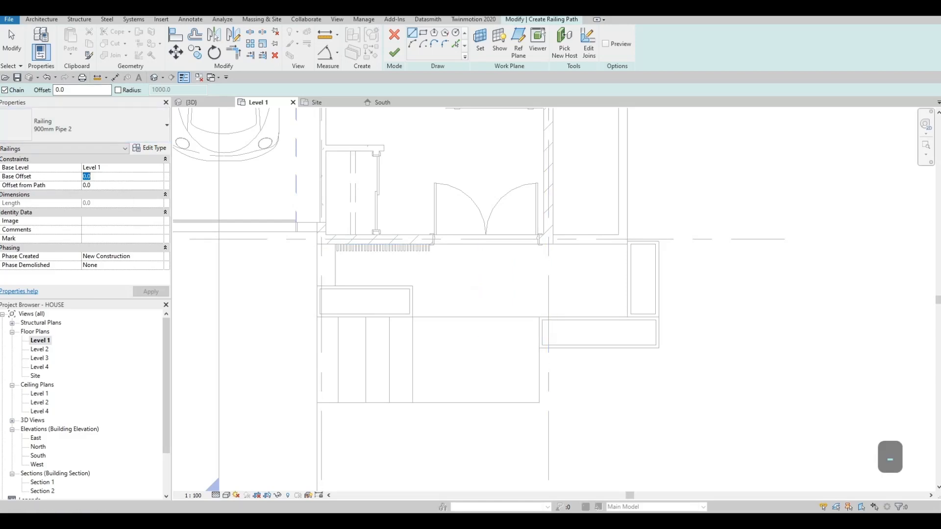
pyautogui.write('-200')
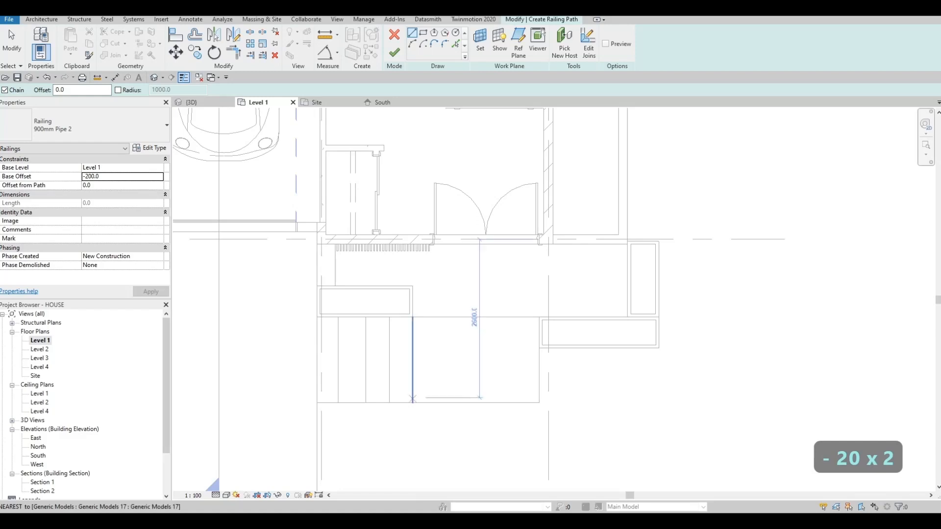
# - Sketch the railing path 2000 mm along the lower landing's front edge and back along its outer side, and finish the railing
pyautogui.click(412, 398)
pyautogui.click(534, 398)
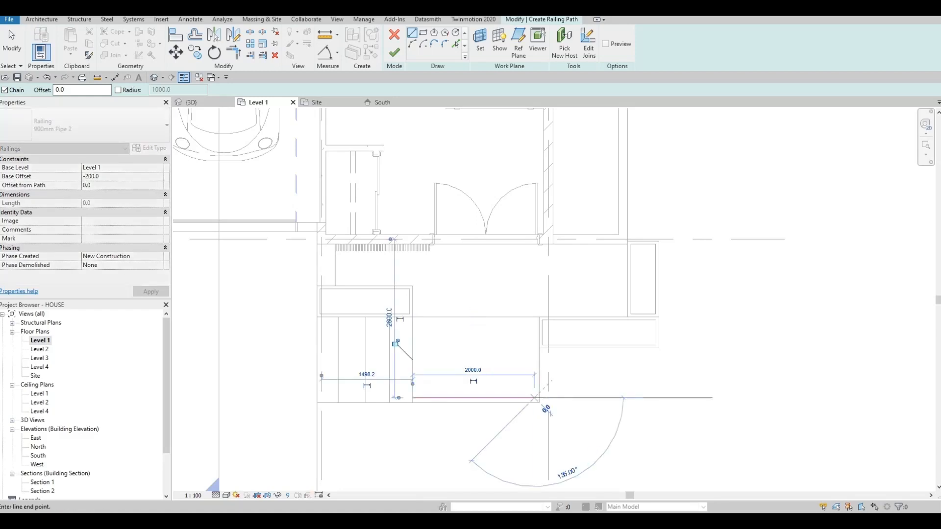
pyautogui.click(534, 317)
pyautogui.press('Escape')
pyautogui.press('Escape')
pyautogui.press('Escape')
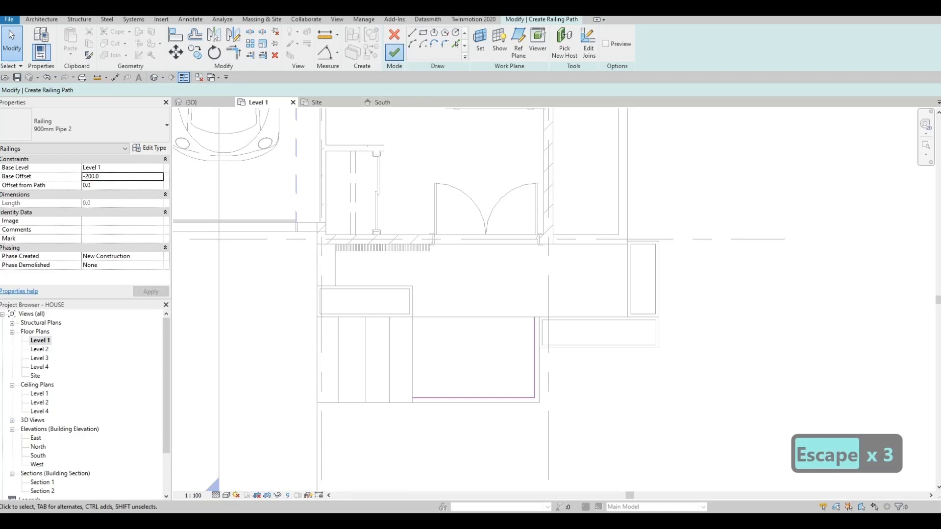
pyautogui.click(395, 53)
pyautogui.press('Escape')
pyautogui.press('Escape')
# - Examine the new railing on the lower landing and the front facade in the 3D view
pyautogui.click(192, 103)
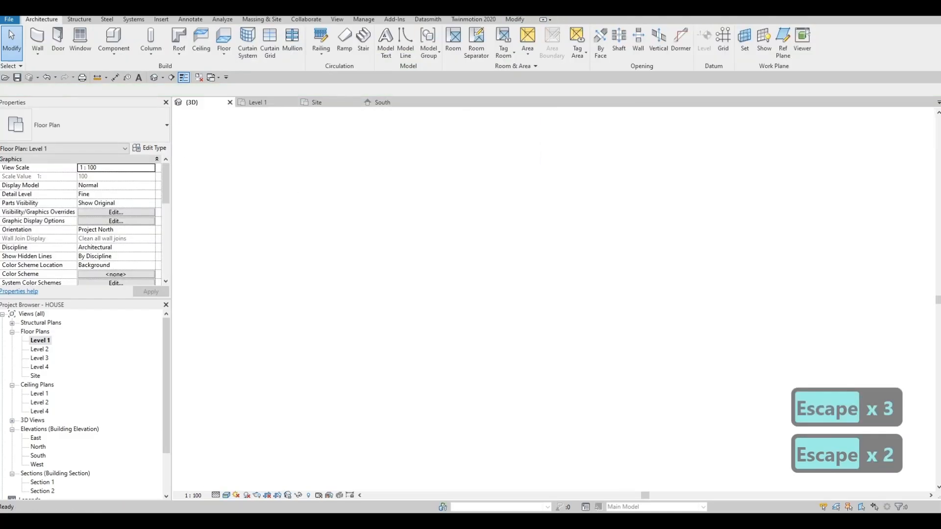
pyautogui.press('Escape')
pyautogui.keyDown('shift'); pyautogui.moveTo(544, 341); pyautogui.dragTo(561, 321, button='middle'); pyautogui.keyUp('shift')
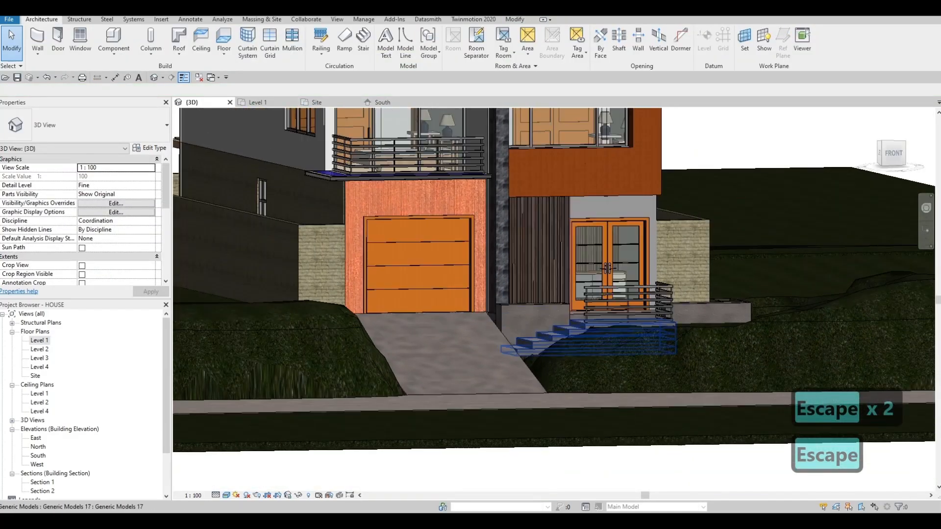
pyautogui.keyDown('shift'); pyautogui.moveTo(607, 268); pyautogui.dragTo(592, 248, button='middle'); pyautogui.keyUp('shift')
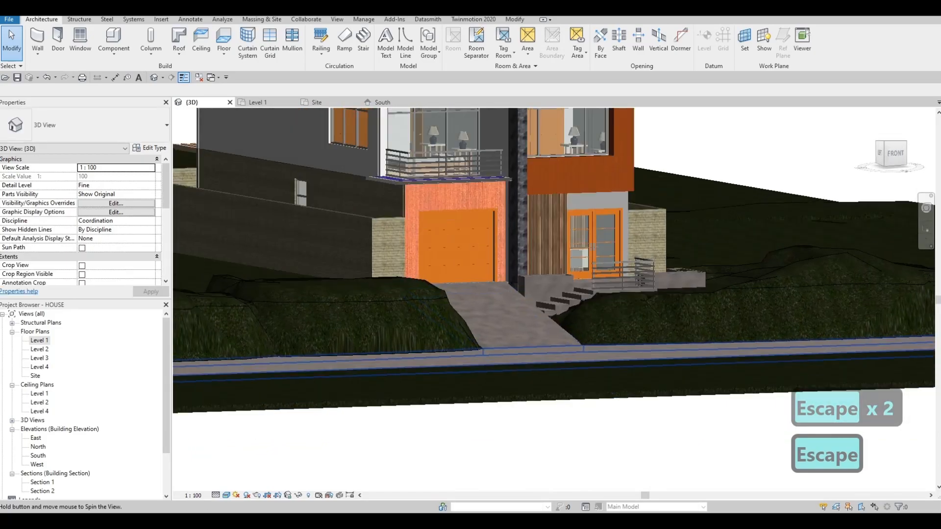
pyautogui.scroll(6, 569, 299)
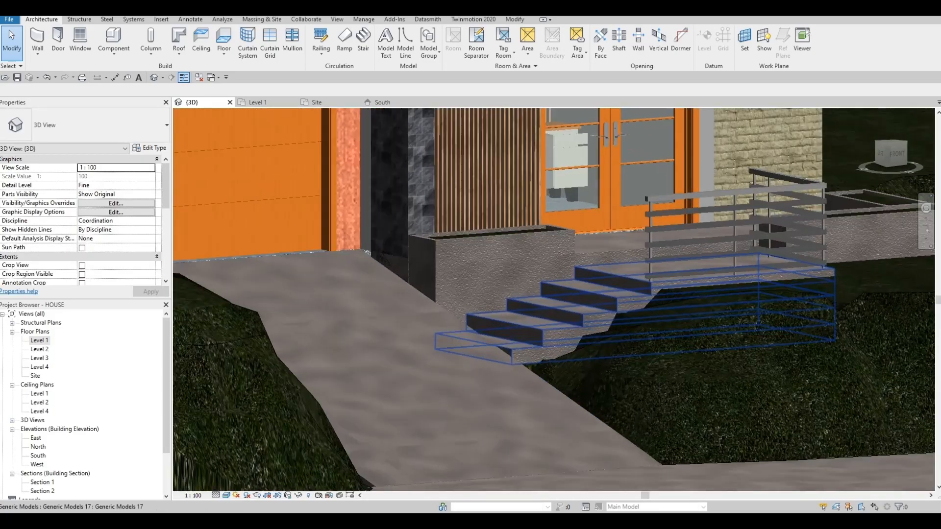
pyautogui.scroll(-1, 578, 289)
pyautogui.moveTo(577, 294); pyautogui.dragTo(490, 294, button='middle')
pyautogui.keyDown('shift'); pyautogui.moveTo(490, 294); pyautogui.dragTo(632, 276, button='middle'); pyautogui.keyUp('shift')
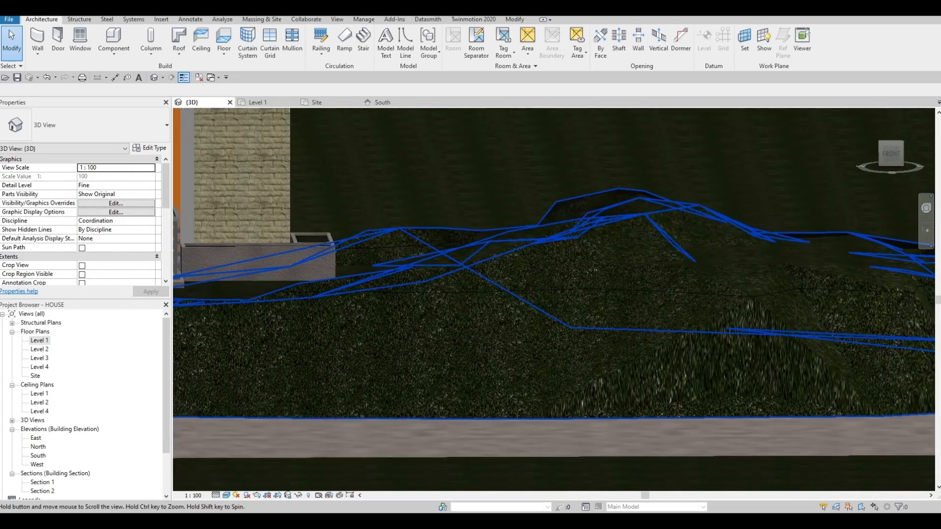
pyautogui.moveTo(275, 294); pyautogui.dragTo(817, 283, button='middle')
pyautogui.press('Escape')
pyautogui.press('Escape')
pyautogui.scroll(1, 546, 282)
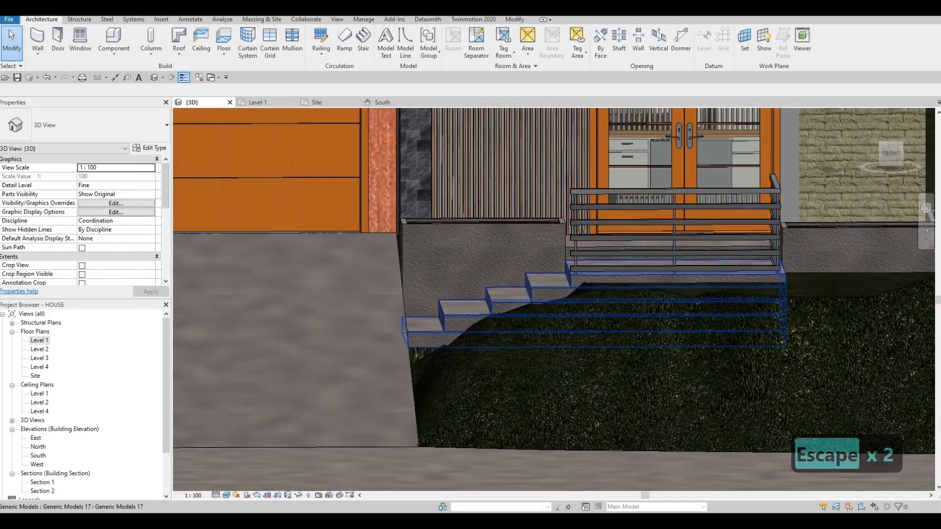
pyautogui.moveTo(461, 318); pyautogui.dragTo(498, 257, button='middle')
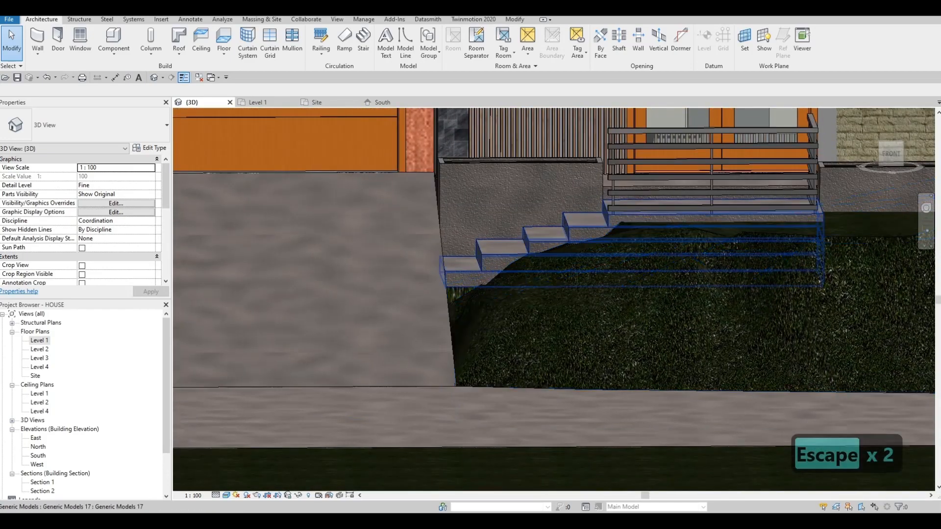
# - Inspect where the entrance steps meet the driveway and terrain, from below and from several angles
pyautogui.click(483, 286)
pyautogui.scroll(2, 485, 289)
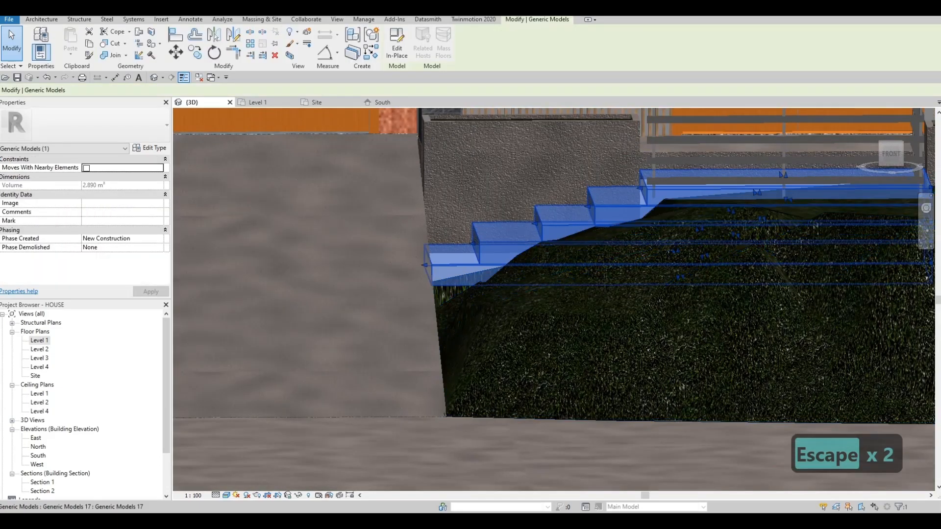
pyautogui.keyDown('shift'); pyautogui.moveTo(485, 289); pyautogui.dragTo(490, 243, button='middle'); pyautogui.keyUp('shift')
pyautogui.moveTo(424, 264); pyautogui.dragTo(424, 271)
pyautogui.press('Escape')
pyautogui.press('Escape')
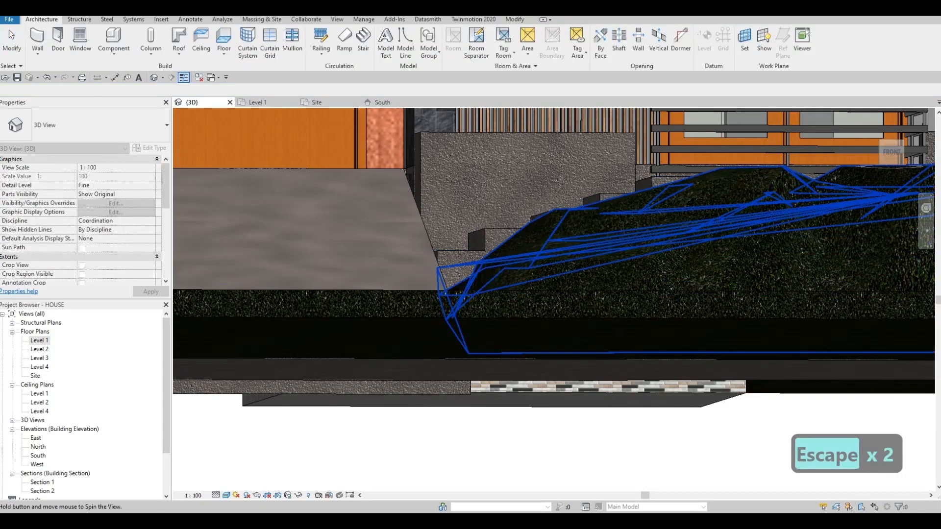
pyautogui.press('Escape')
pyautogui.keyDown('shift'); pyautogui.moveTo(467, 281); pyautogui.dragTo(487, 302, button='middle'); pyautogui.keyUp('shift')
pyautogui.scroll(-1, 456, 307)
pyautogui.scroll(-2, 531, 304)
pyautogui.scroll(-1, 487, 302)
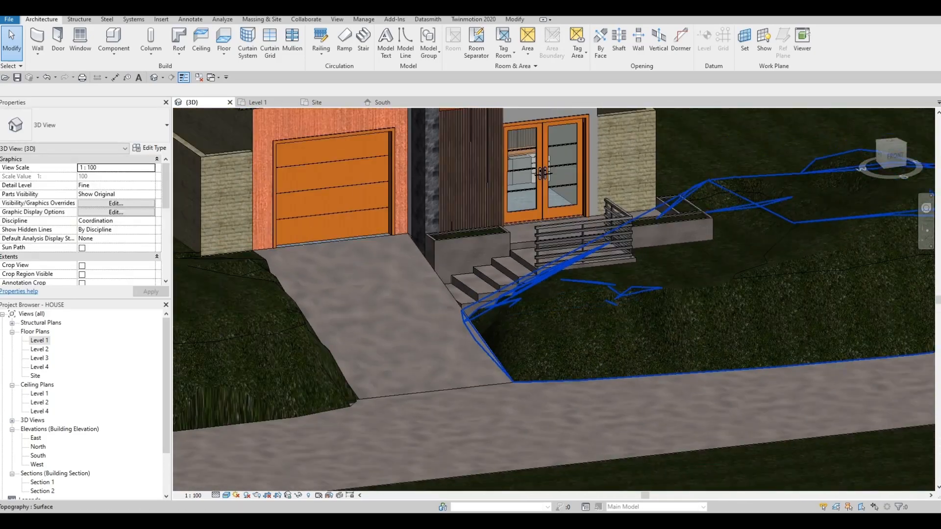
pyautogui.keyDown('shift'); pyautogui.moveTo(542, 173); pyautogui.dragTo(514, 182, button='middle'); pyautogui.keyUp('shift')
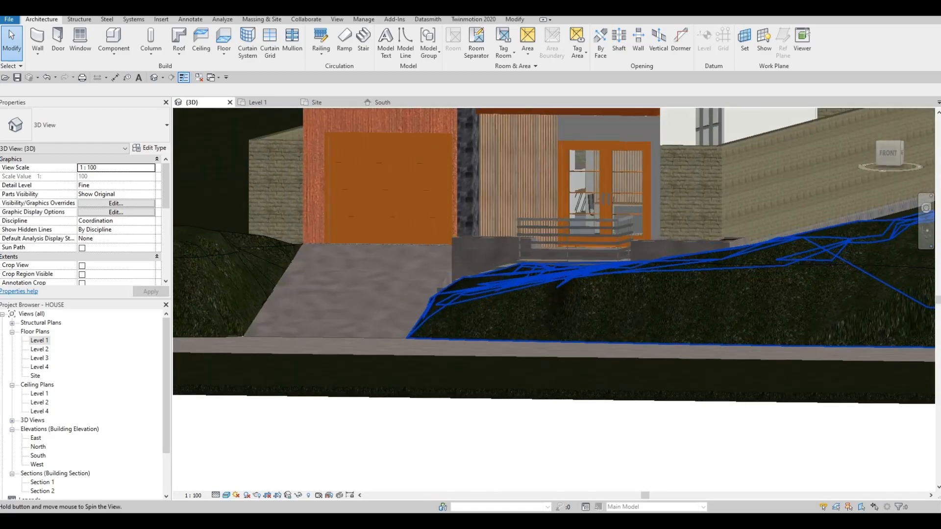
pyautogui.keyDown('shift'); pyautogui.moveTo(515, 235); pyautogui.dragTo(504, 237, button='middle'); pyautogui.keyUp('shift')
pyautogui.keyDown('shift'); pyautogui.moveTo(510, 274); pyautogui.dragTo(622, 245, button='middle'); pyautogui.keyUp('shift')
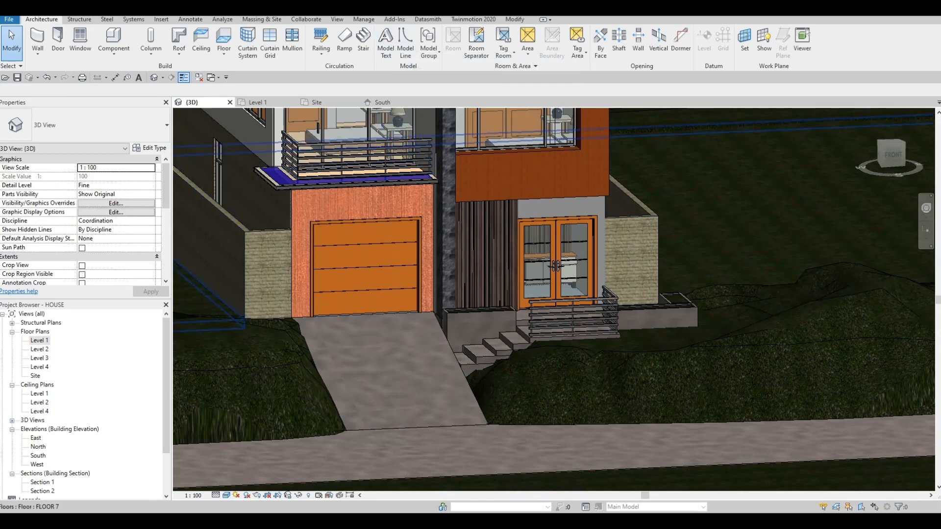
# - Start a model text in the South elevation, using the exterior wall face beside the entrance door as work plane
pyautogui.doubleClick(39, 340)
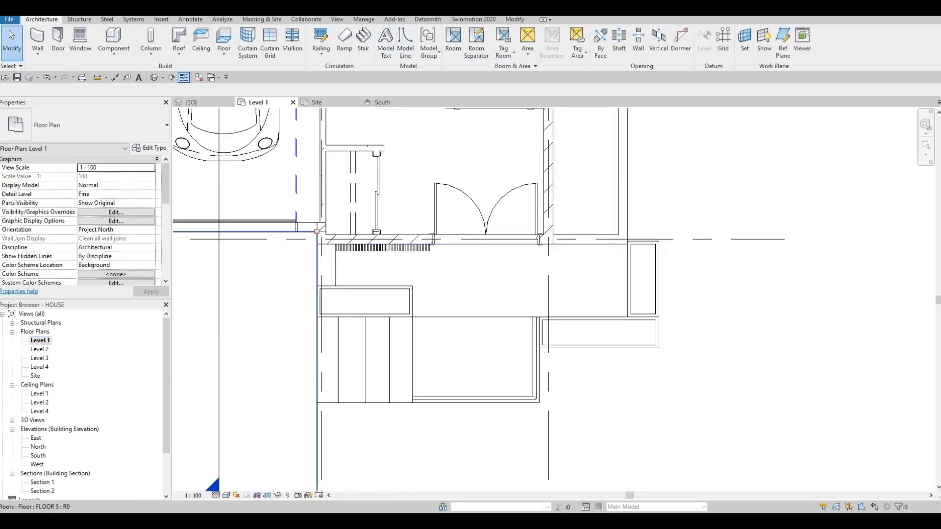
pyautogui.doubleClick(39, 455)
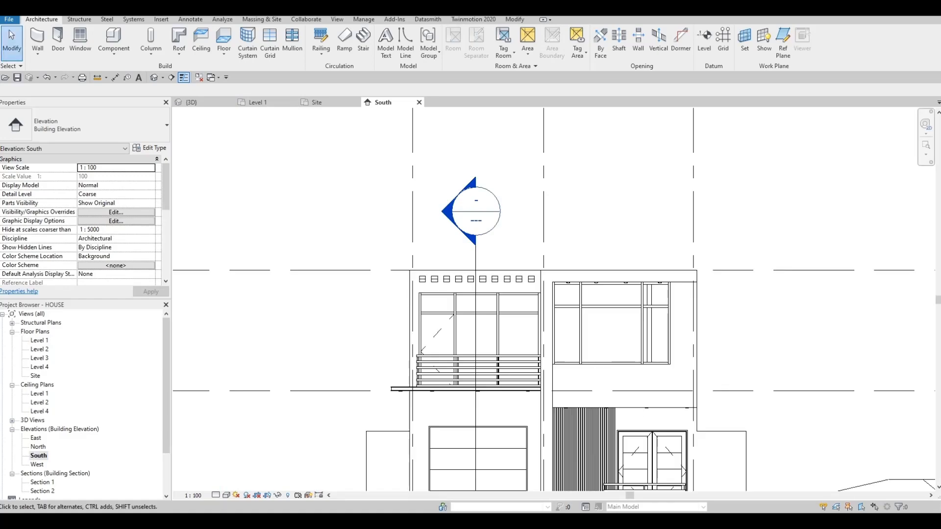
pyautogui.scroll(-2, 413, 300)
pyautogui.moveTo(449, 342); pyautogui.dragTo(407, 264, button='middle')
pyautogui.scroll(5, 539, 302)
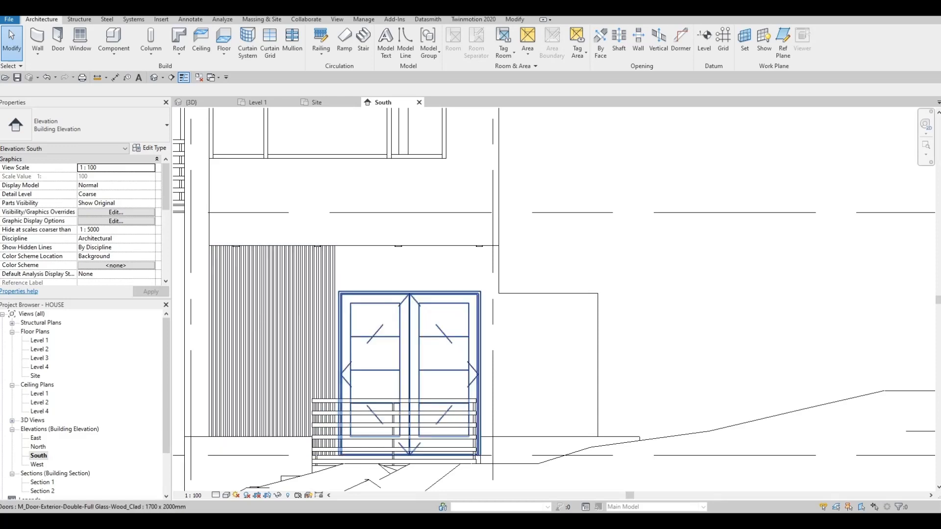
pyautogui.scroll(2, 489, 321)
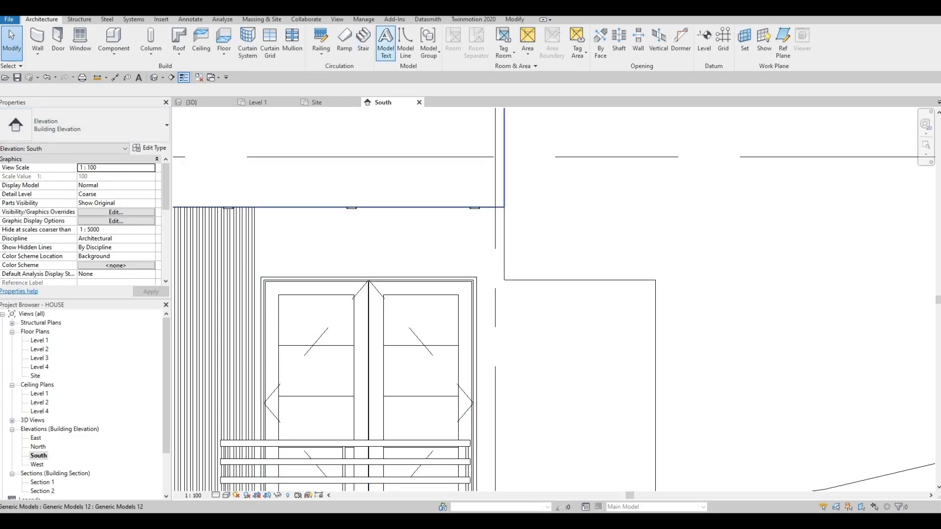
pyautogui.click(385, 42)
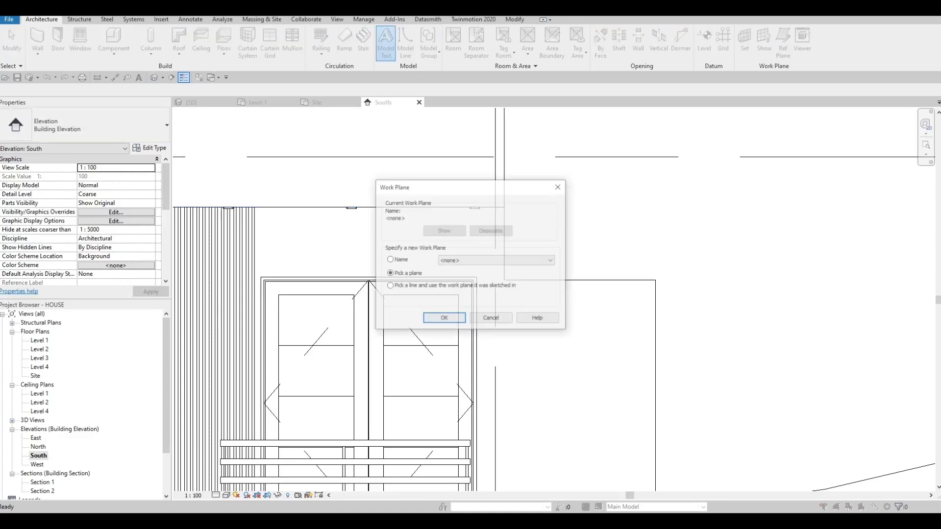
pyautogui.click(444, 319)
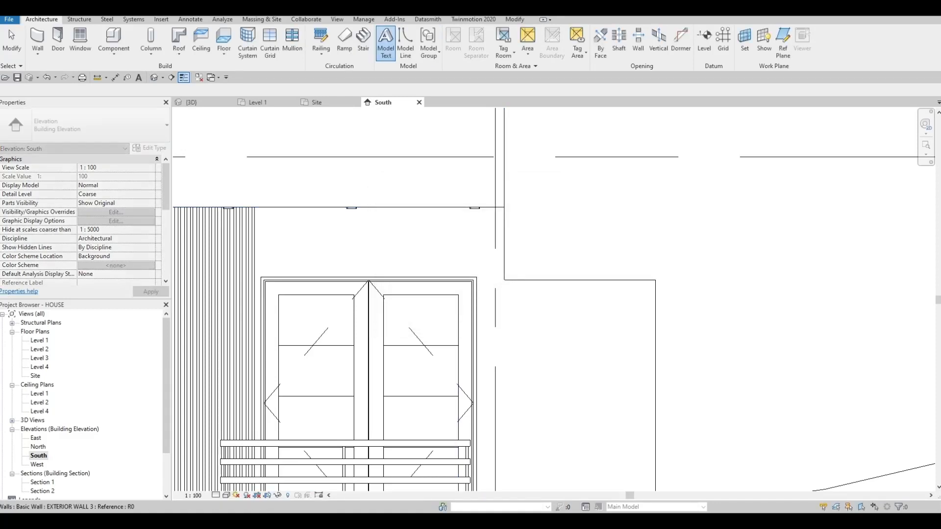
pyautogui.click(503, 221)
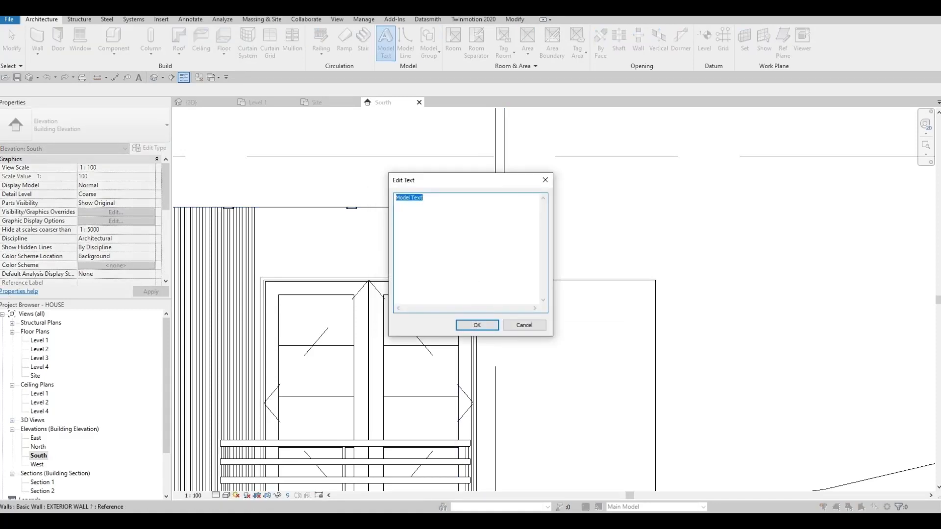
# - Keep the default wording Model Text and place the text beside the entrance double door
pyautogui.click(477, 326)
pyautogui.click(493, 340)
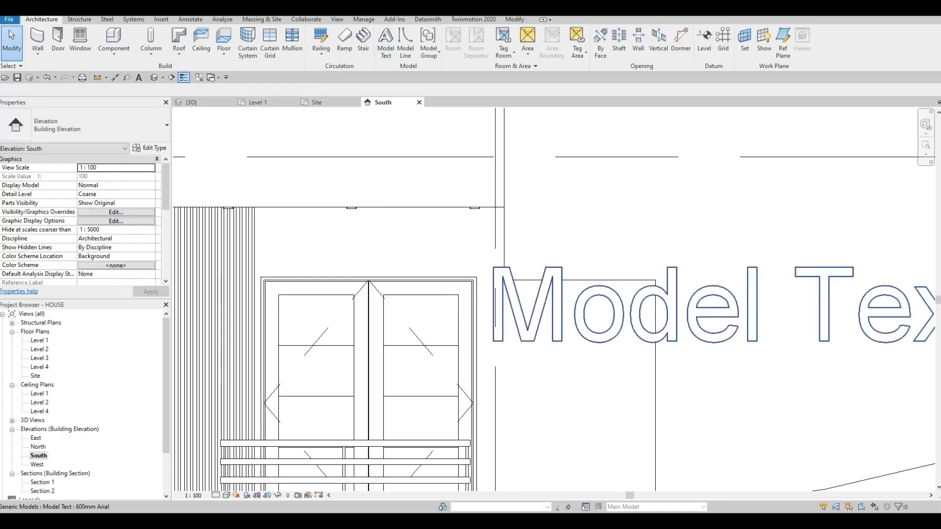
pyautogui.press('Escape')
pyautogui.press('Escape')
# - Duplicate the placed model text's type under the name HOUSE NUMBER
pyautogui.click(557, 309)
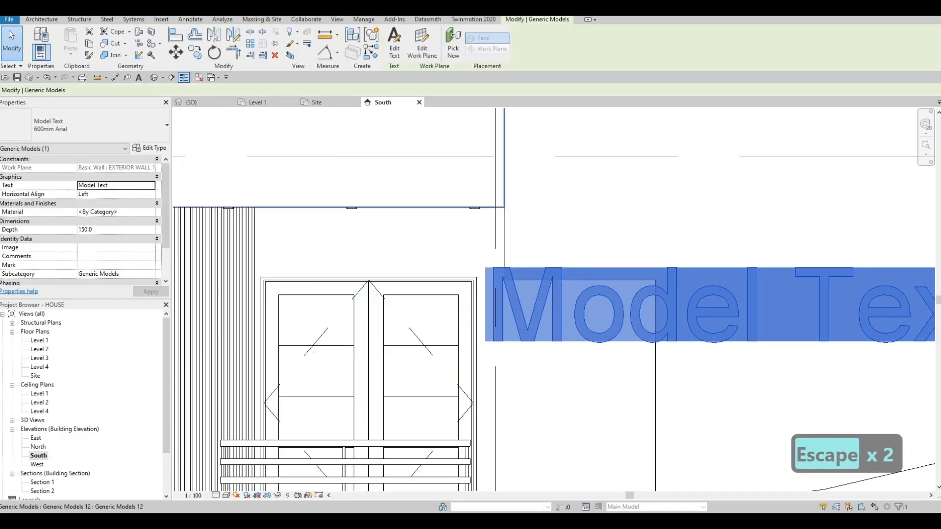
pyautogui.click(151, 149)
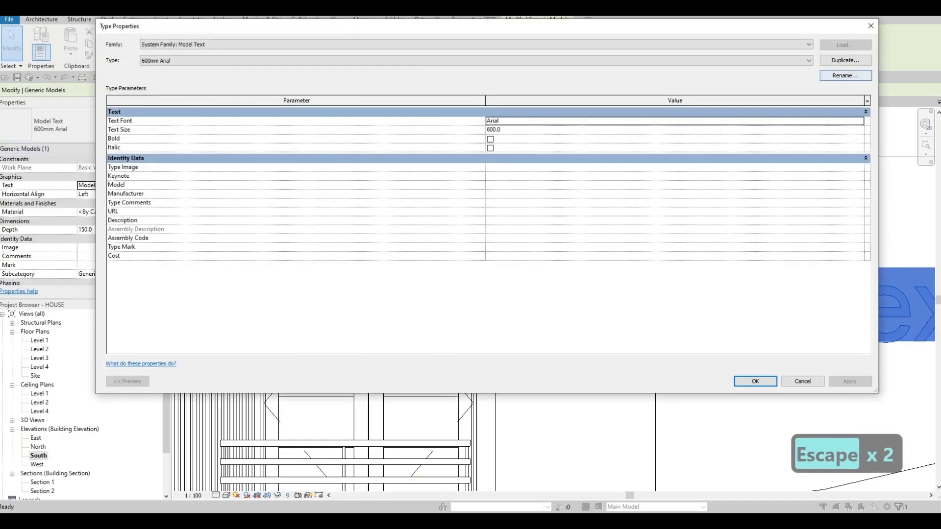
pyautogui.click(845, 61)
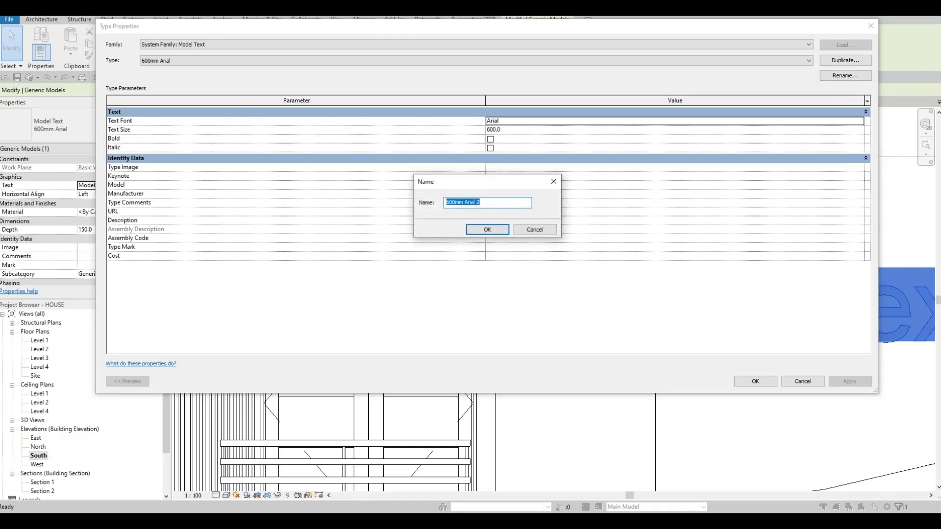
pyautogui.write('haouse')
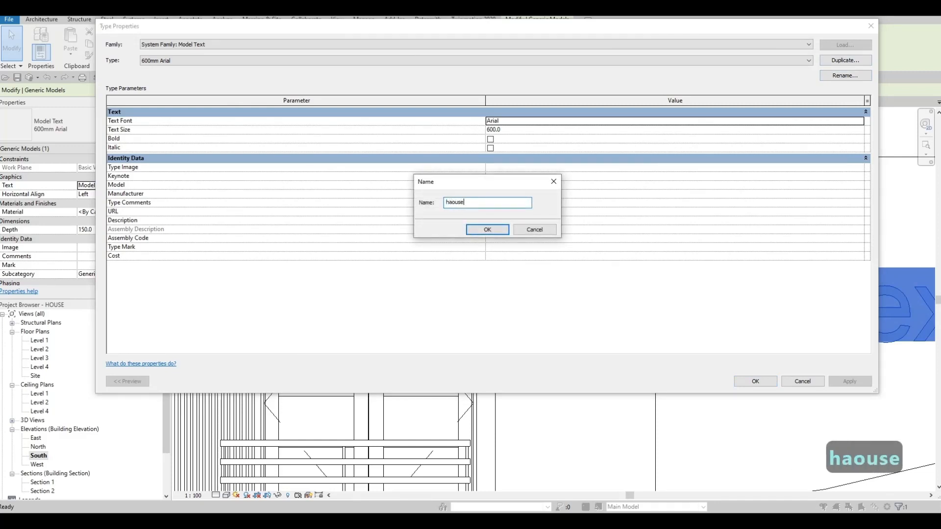
pyautogui.press('BackSpace')
pyautogui.press('BackSpace')
pyautogui.press('BackSpace')
pyautogui.press('BackSpace')
pyautogui.press('BackSpace')
pyautogui.press('BackSpace')
pyautogui.press('BackSpace')
pyautogui.press('BackSpace')
pyautogui.press('BackSpace')
pyautogui.press('BackSpace')
pyautogui.press('BackSpace')
pyautogui.press('BackSpace')
pyautogui.press('BackSpace')
pyautogui.press('BackSpace')
pyautogui.press('BackSpace')
pyautogui.press('capslock')
pyautogui.write('H')
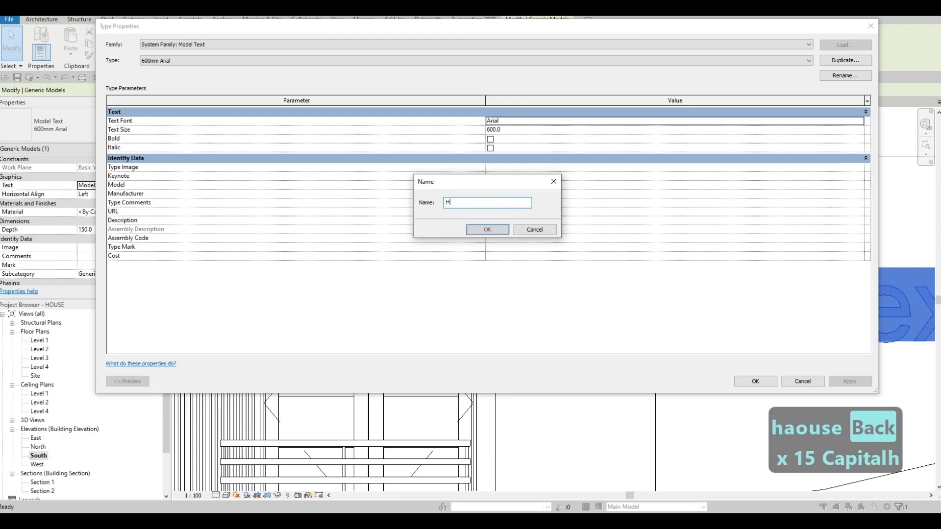
pyautogui.write('OUSE NUMBER')
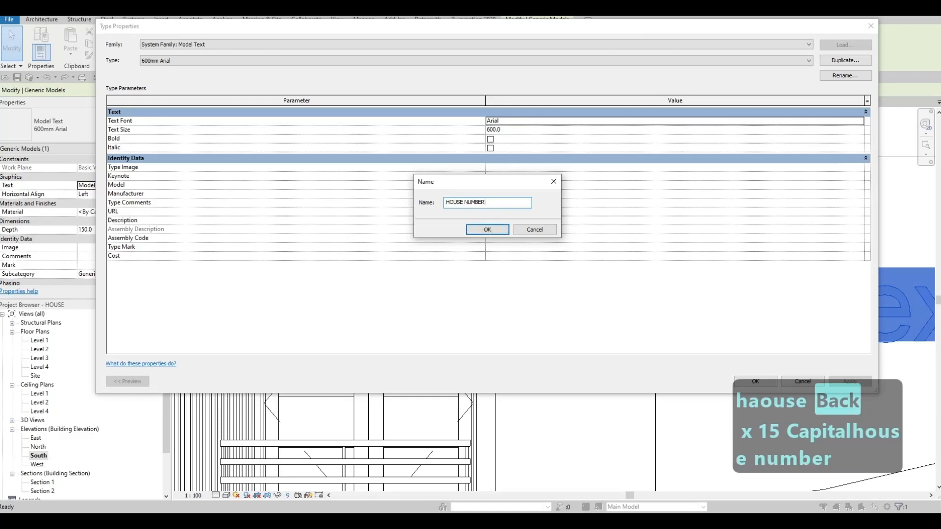
pyautogui.click(488, 230)
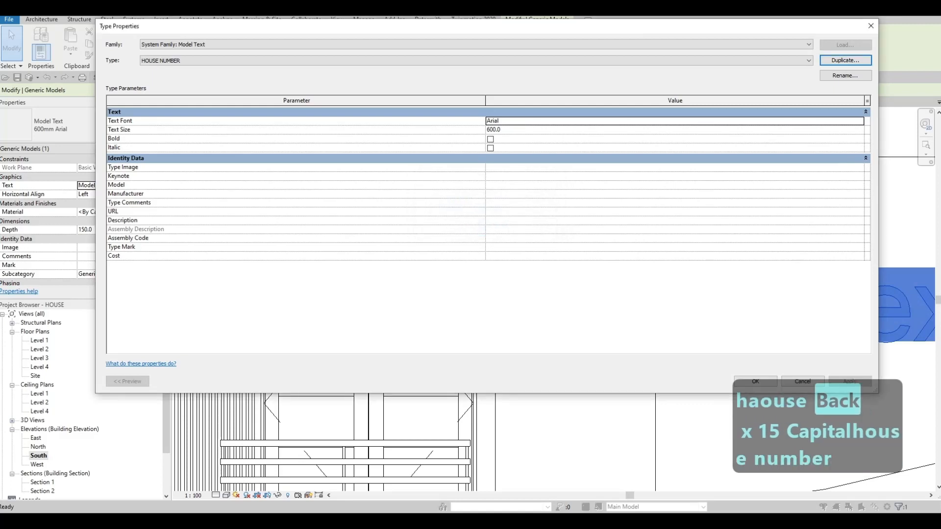
# - Set the text size of the HOUSE NUMBER type to 100 and apply it
pyautogui.click(510, 130)
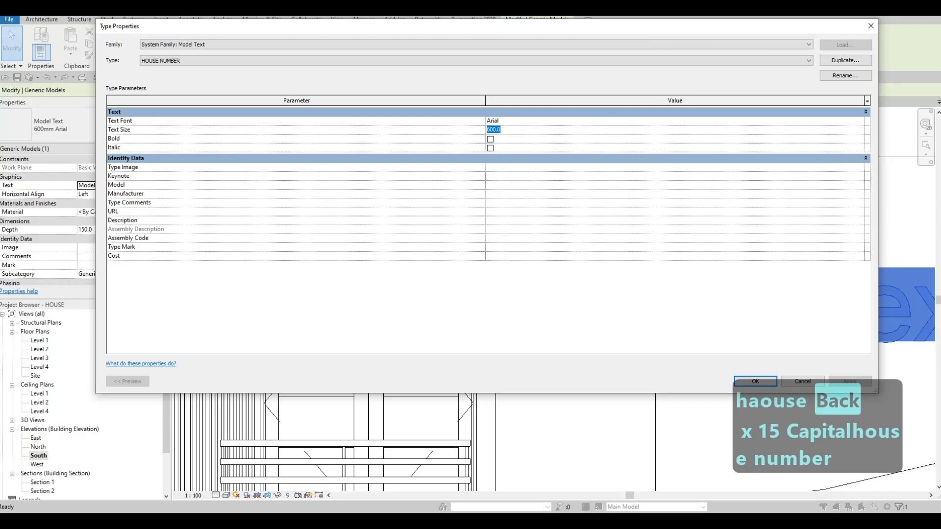
pyautogui.write('50')
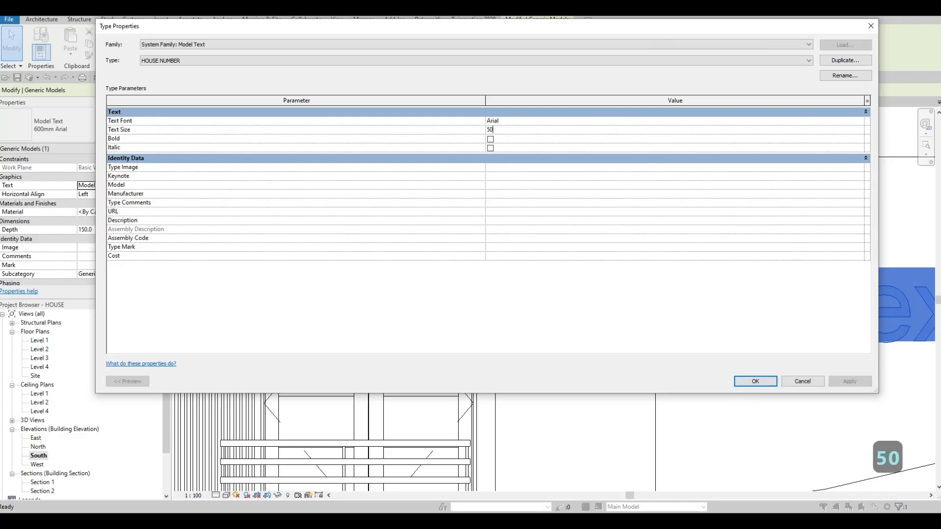
pyautogui.press('BackSpace')
pyautogui.press('BackSpace')
pyautogui.write('100')
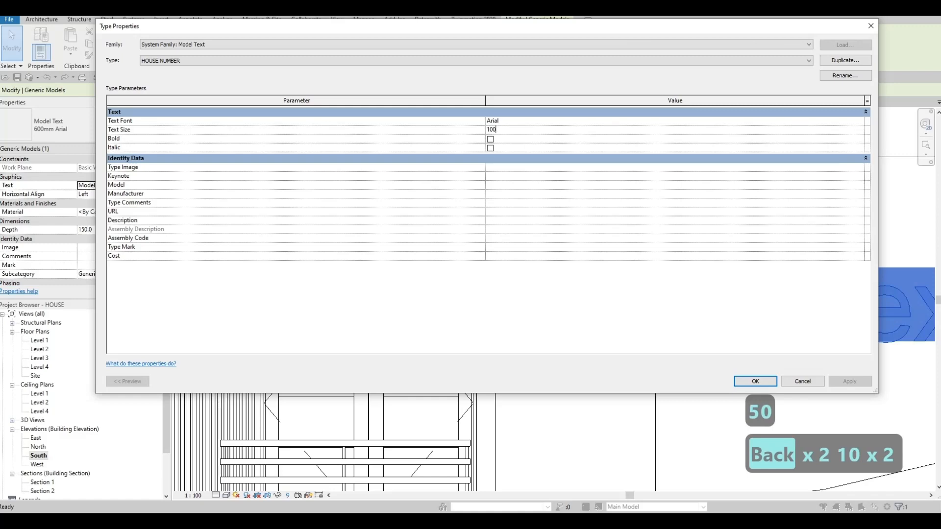
pyautogui.click(755, 382)
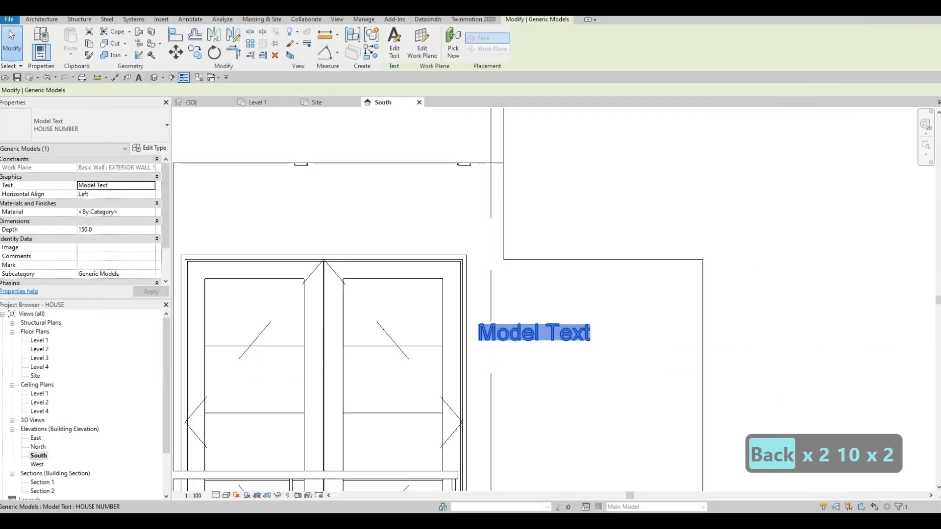
# - Move the model text higher beside the entrance double door and assign it the Aluminum 1100-O material
pyautogui.moveTo(534, 333); pyautogui.dragTo(531, 293)
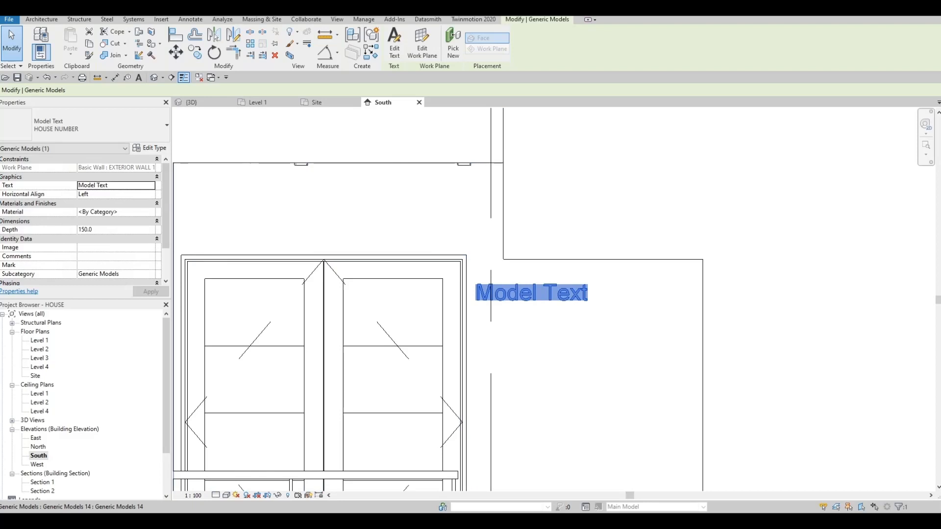
pyautogui.click(117, 211)
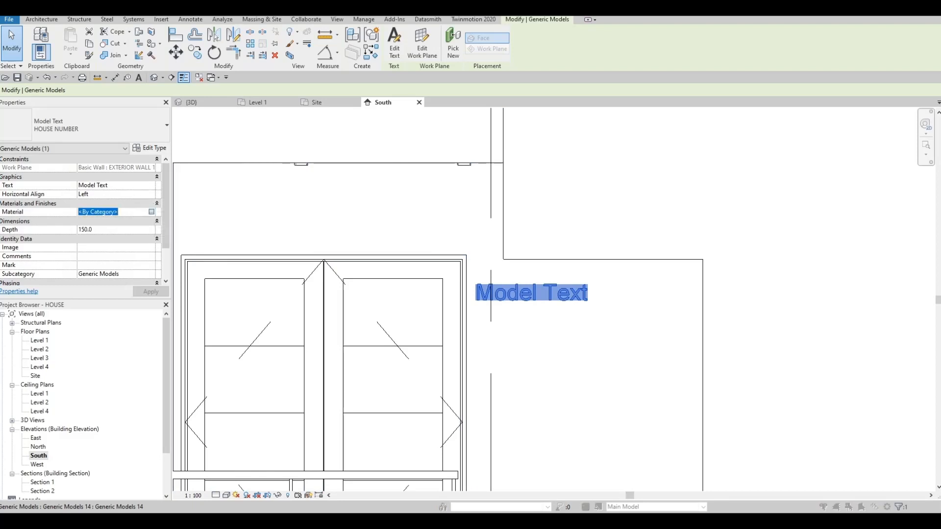
pyautogui.click(151, 212)
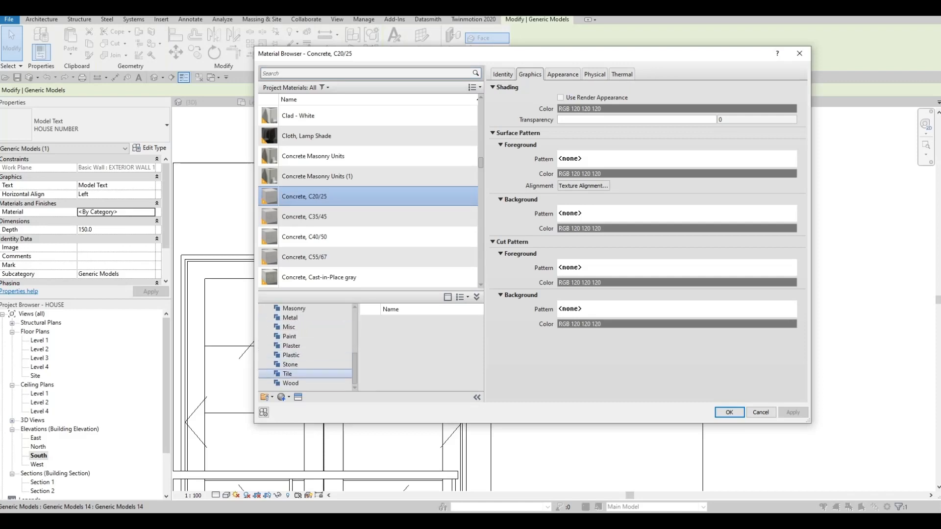
pyautogui.click(290, 318)
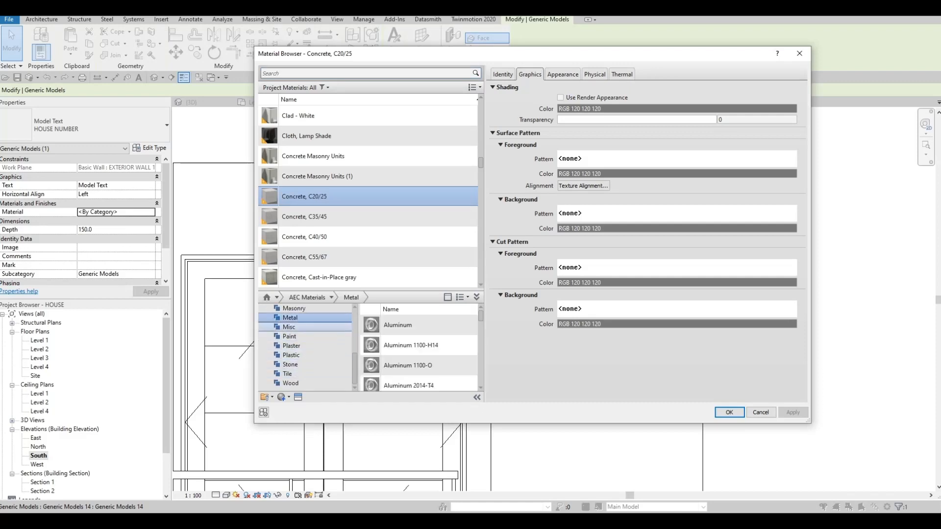
pyautogui.click(461, 365)
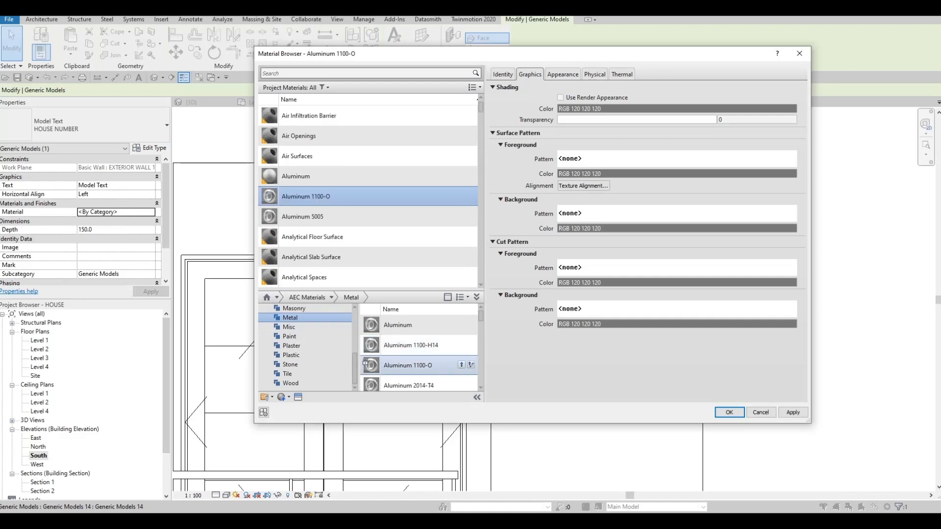
pyautogui.click(792, 412)
pyautogui.click(729, 413)
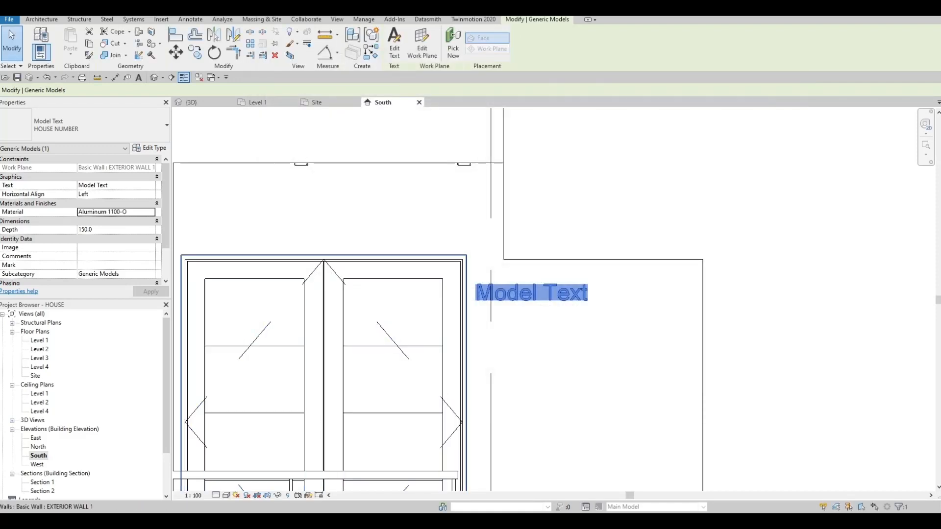
# - Set the model text's depth to 25 and change its wording to 313
pyautogui.click(115, 230)
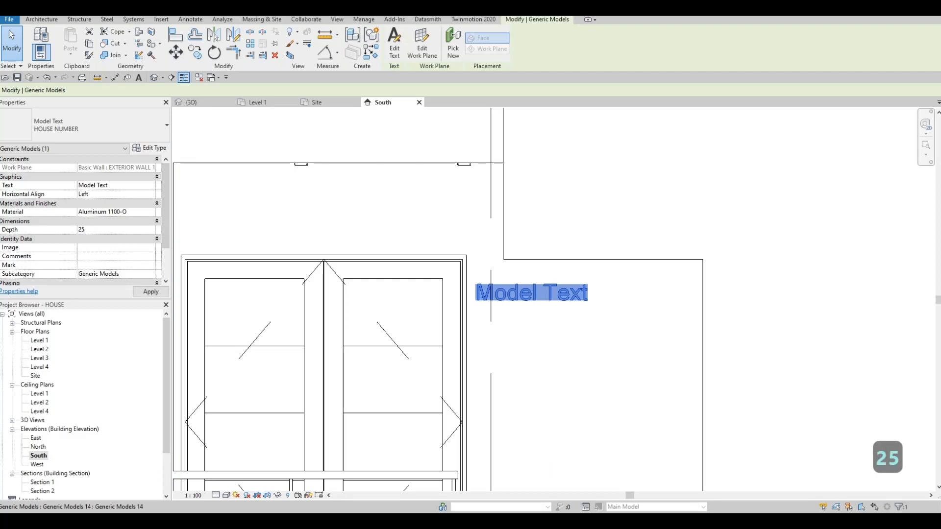
pyautogui.click(115, 212)
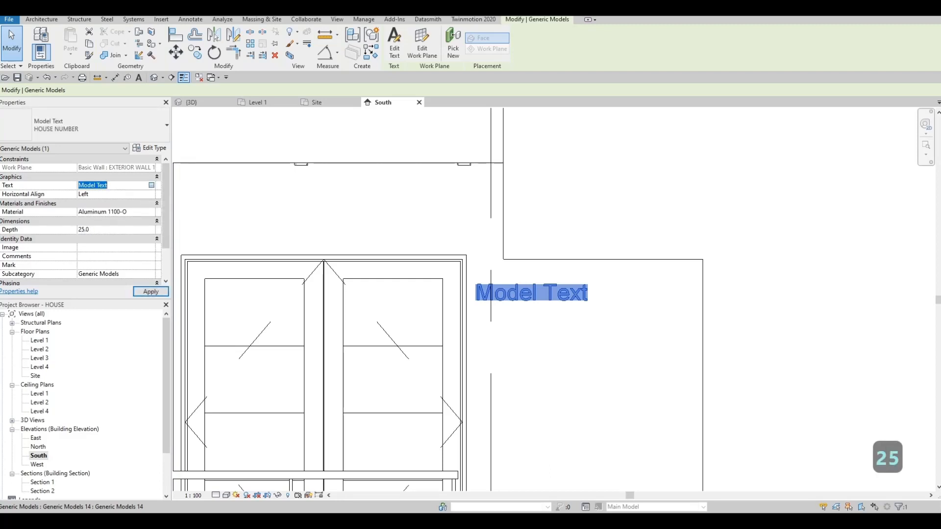
pyautogui.click(151, 185)
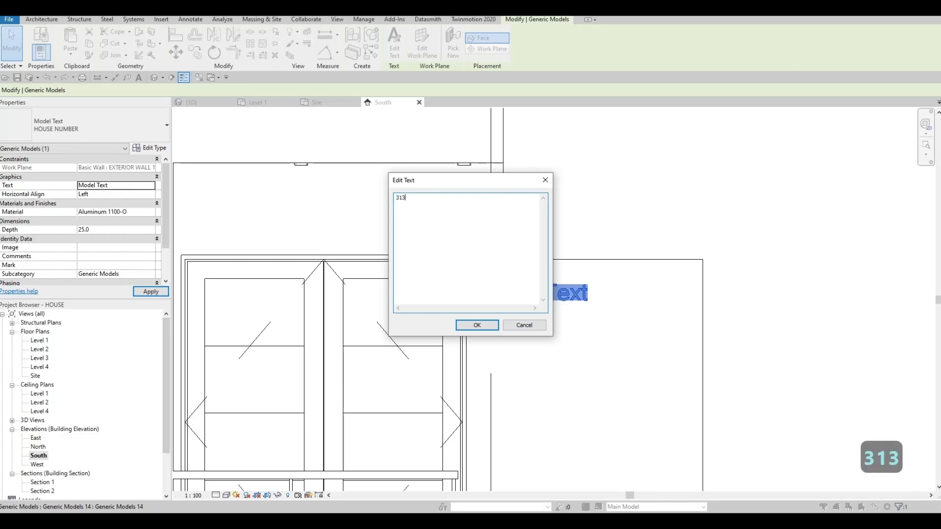
pyautogui.click(476, 325)
# - Fine-tune the position of the 313 text beside the entrance door, shifting it down and slightly to the right
pyautogui.scroll(3, 511, 275)
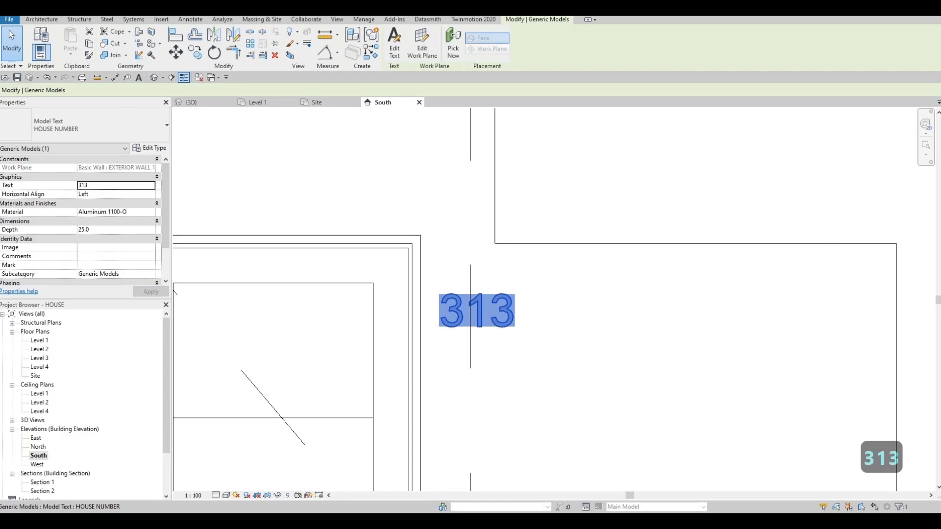
pyautogui.moveTo(477, 311); pyautogui.dragTo(466, 306)
pyautogui.scroll(-3, 542, 231)
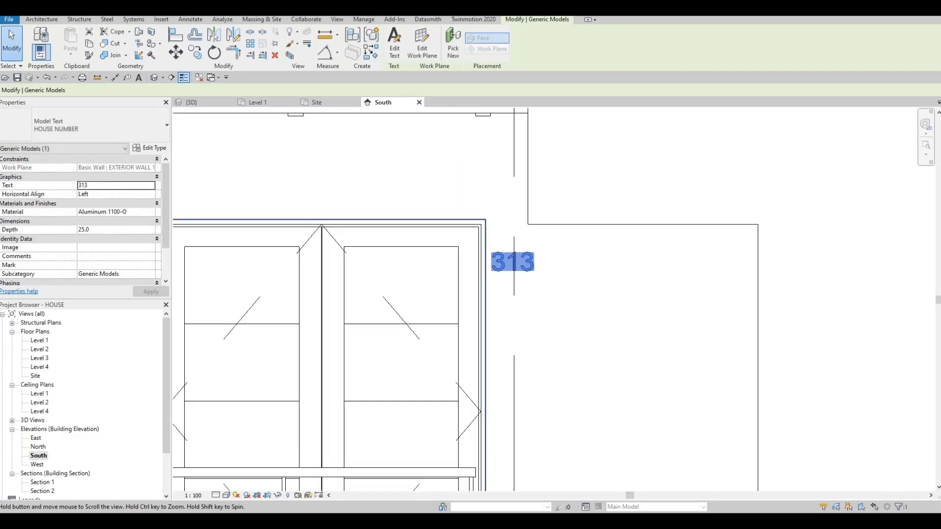
pyautogui.press('Down')
pyautogui.press('Down')
pyautogui.press('Down')
pyautogui.press('Down')
pyautogui.press('Down')
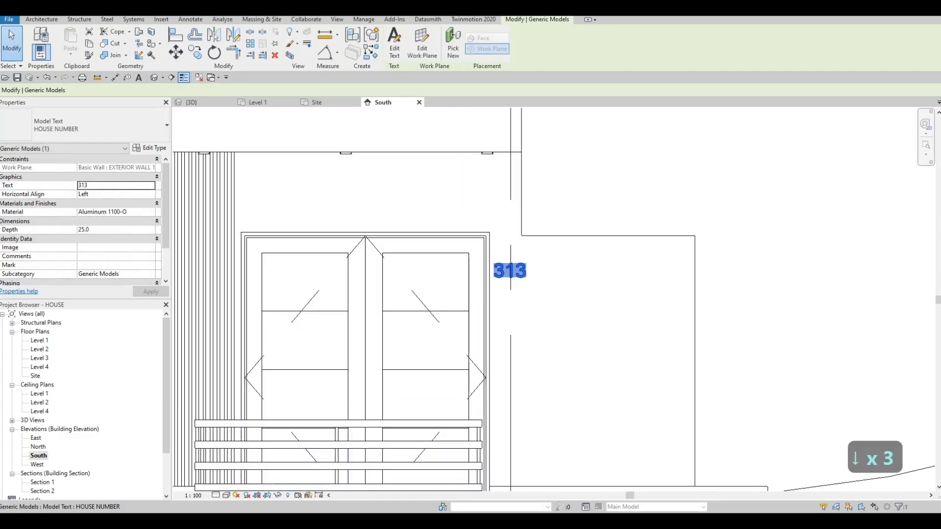
pyautogui.press('Down')
pyautogui.press('Down')
pyautogui.press('Down')
pyautogui.press('Right')
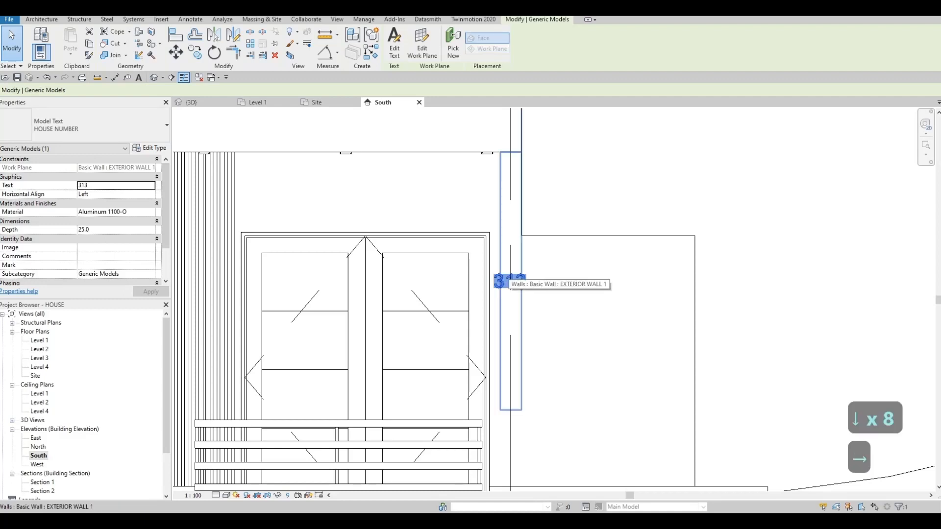
pyautogui.press('Down')
pyautogui.press('Down')
pyautogui.press('Down')
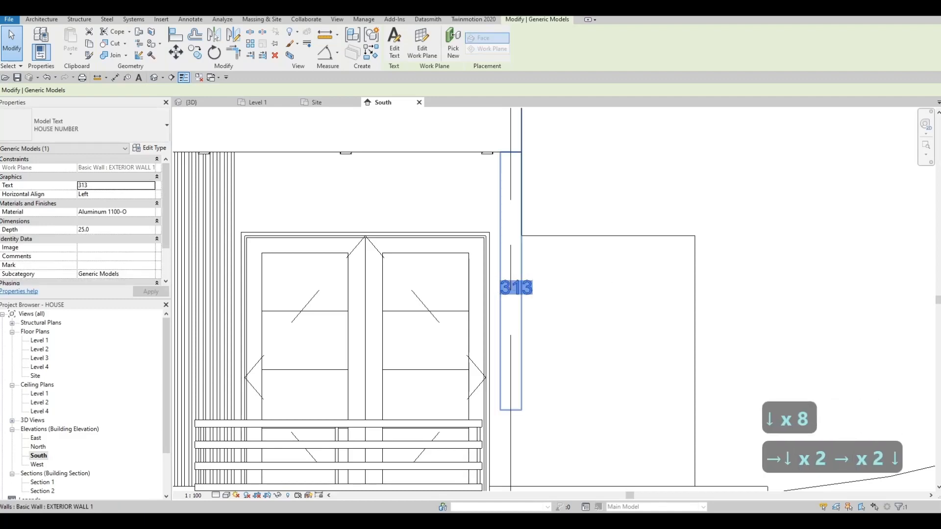
pyautogui.press('Right')
pyautogui.press('Left')
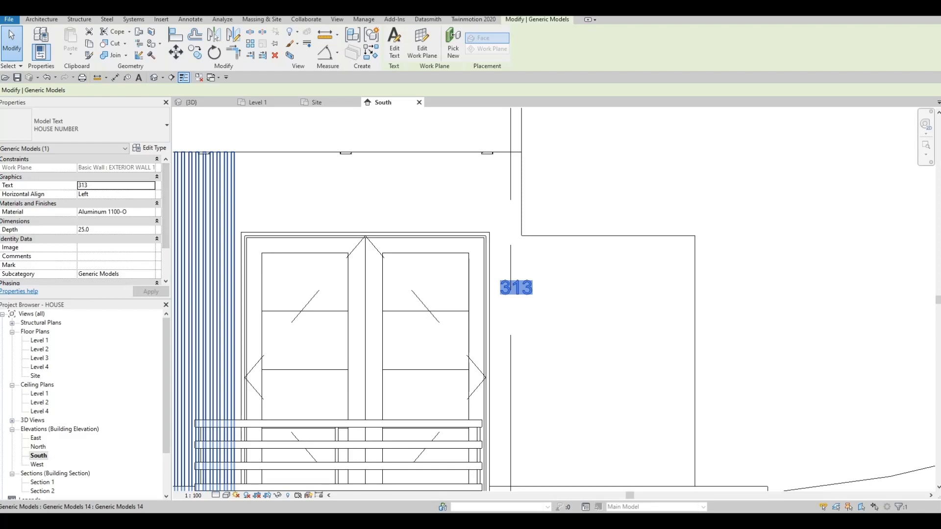
# - Examine the house number beside the entrance door in the 3D view
pyautogui.click(192, 102)
pyautogui.press('Escape')
pyautogui.press('Escape')
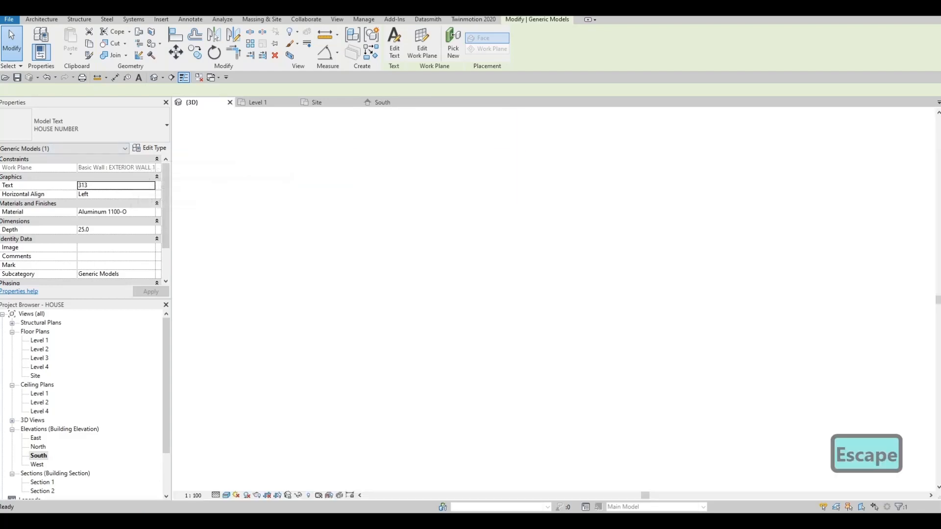
pyautogui.scroll(5, 613, 262)
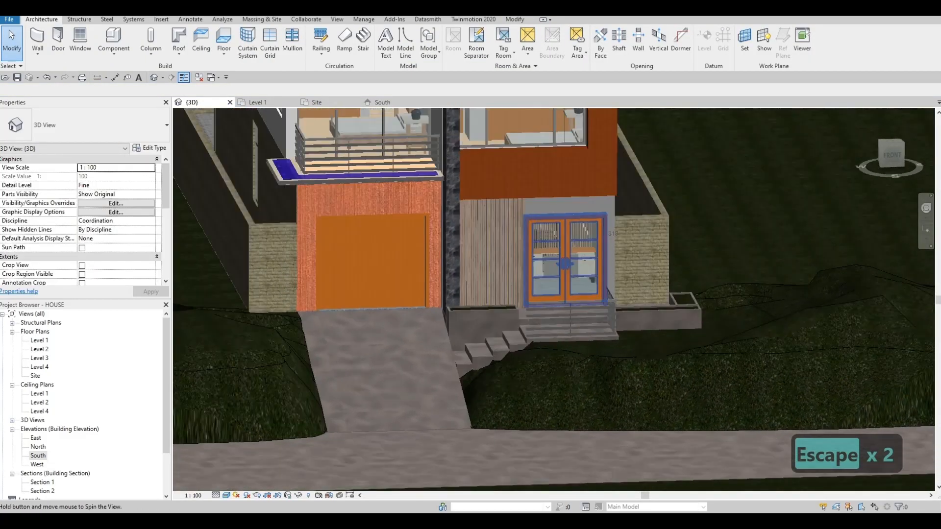
pyautogui.scroll(3, 648, 225)
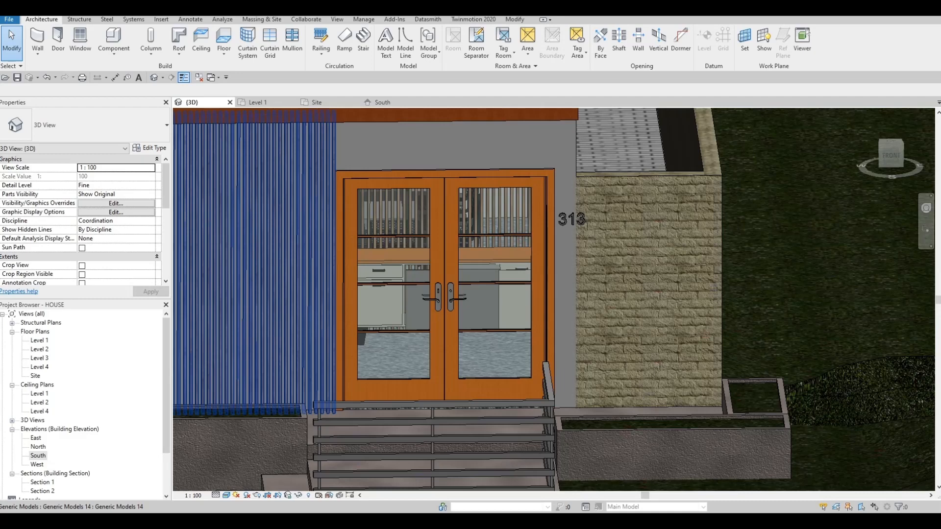
# - In the South elevation, edit the profile of the EXTERIOR WALL 3 beside the entrance and sketch a door-shaped rectangle about 740 by 1860 from its base
pyautogui.doubleClick(38, 455)
pyautogui.press('Escape')
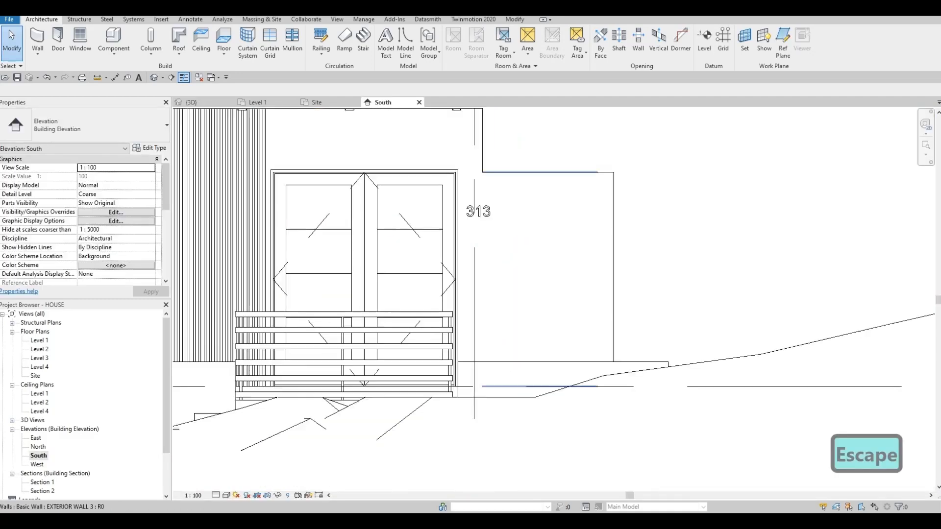
pyautogui.click(490, 247)
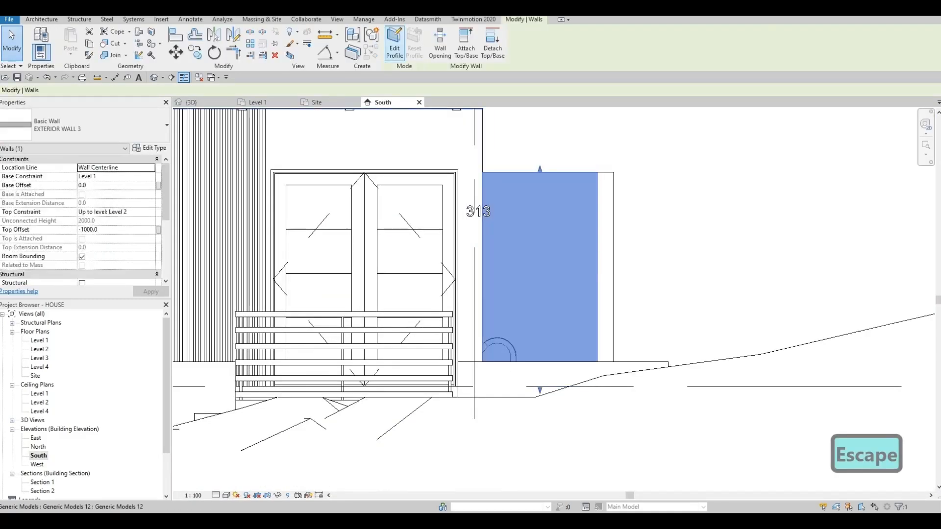
pyautogui.click(395, 44)
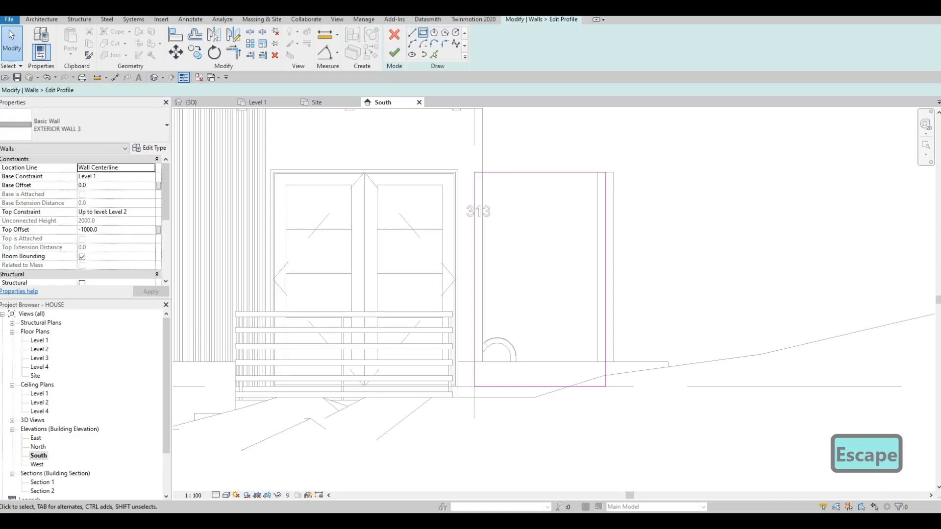
pyautogui.click(423, 33)
pyautogui.click(505, 386)
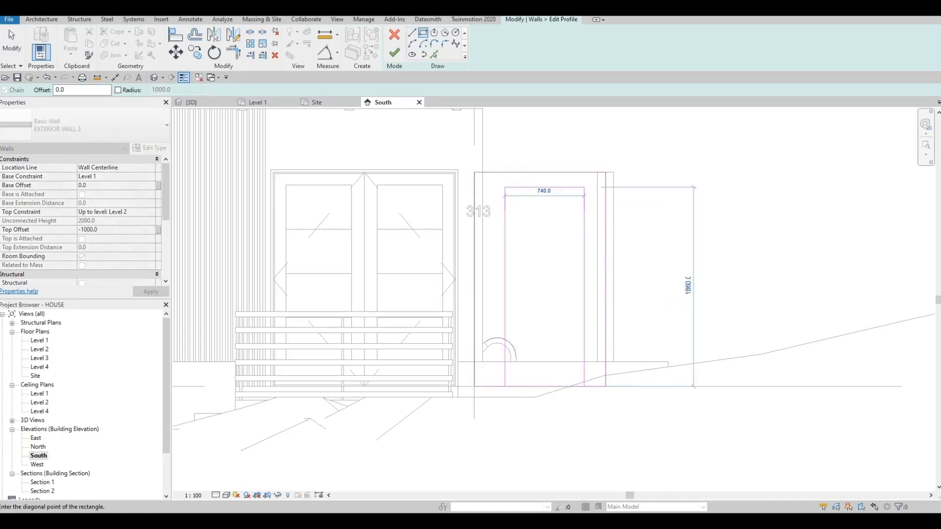
pyautogui.click(584, 187)
pyautogui.press('Escape')
pyautogui.press('Escape')
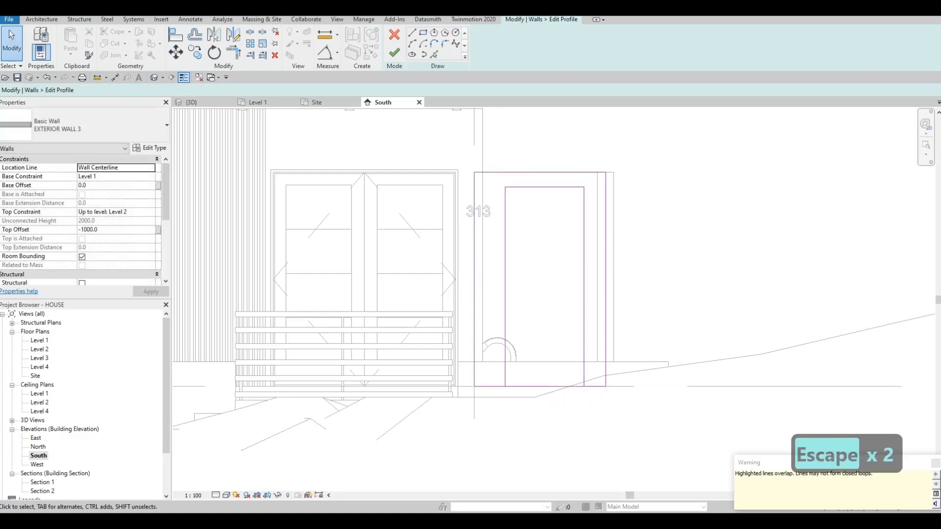
# - Set the opening rectangle's width to 750 by moving its left line
pyautogui.click(504, 243)
pyautogui.press('Left')
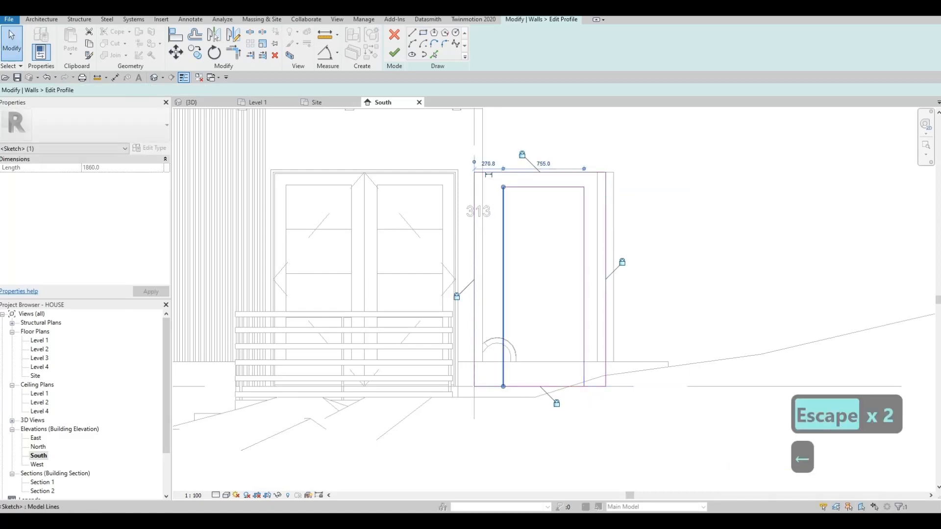
pyautogui.press('Left')
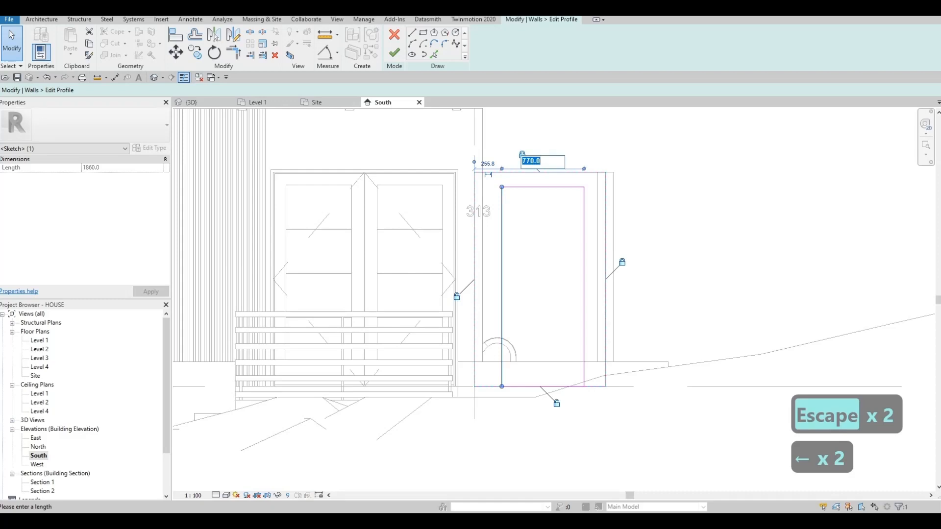
pyautogui.write('7')
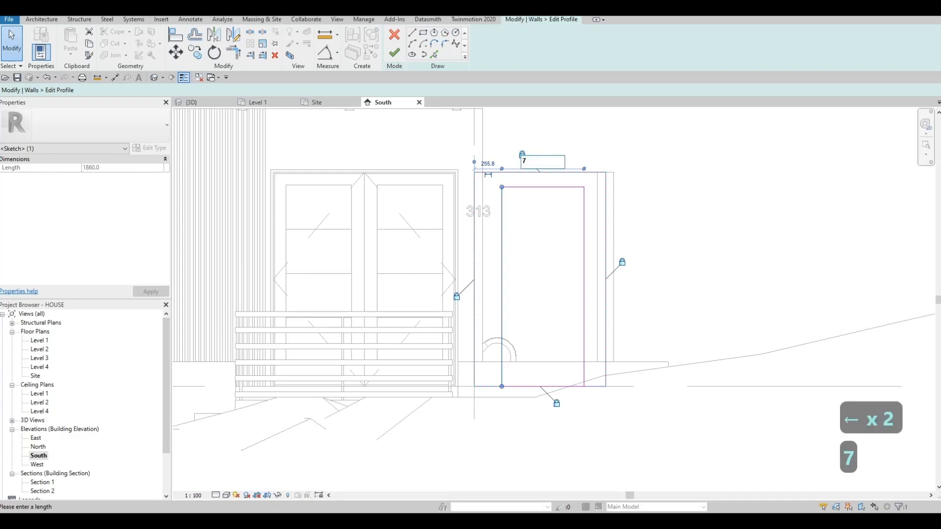
pyautogui.write('50')
pyautogui.press('Return')
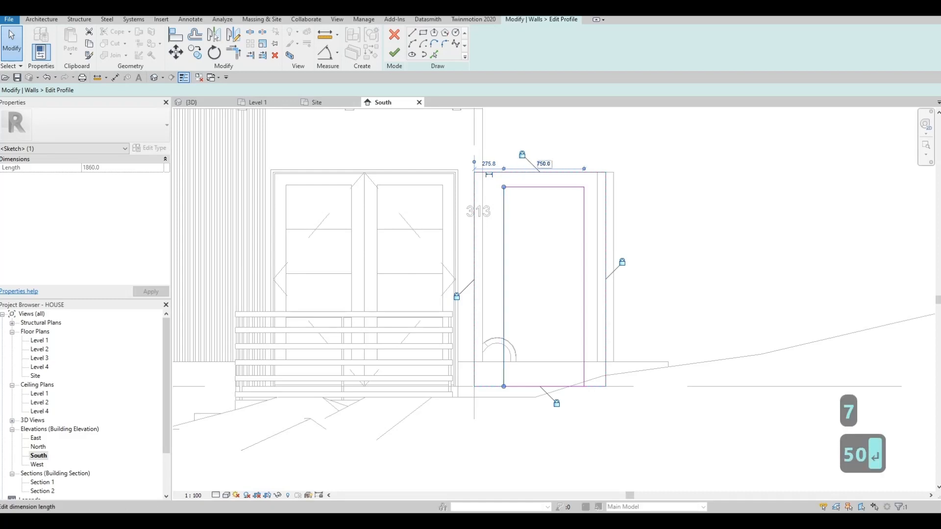
pyautogui.press('Escape')
pyautogui.press('Escape')
pyautogui.press('Escape')
# - Delete the opening rectangle's bottom line and split the wall profile's bottom edge within the opening
pyautogui.click(544, 386)
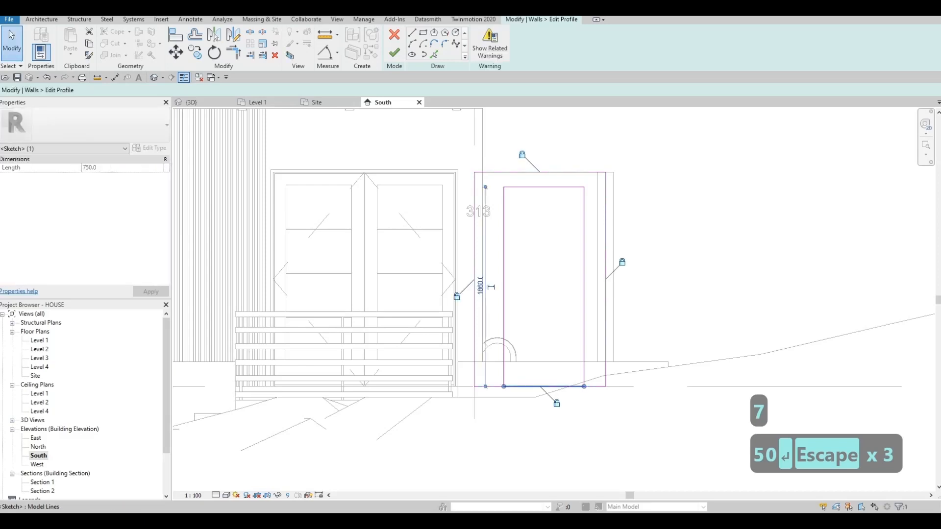
pyautogui.press('Delete')
pyautogui.press('s')
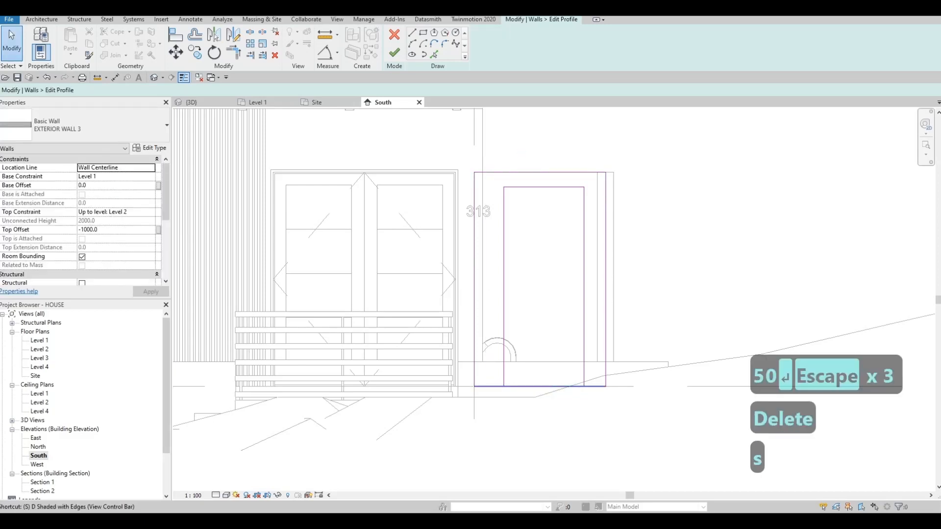
pyautogui.press('l')
pyautogui.press('Escape')
pyautogui.press('Escape')
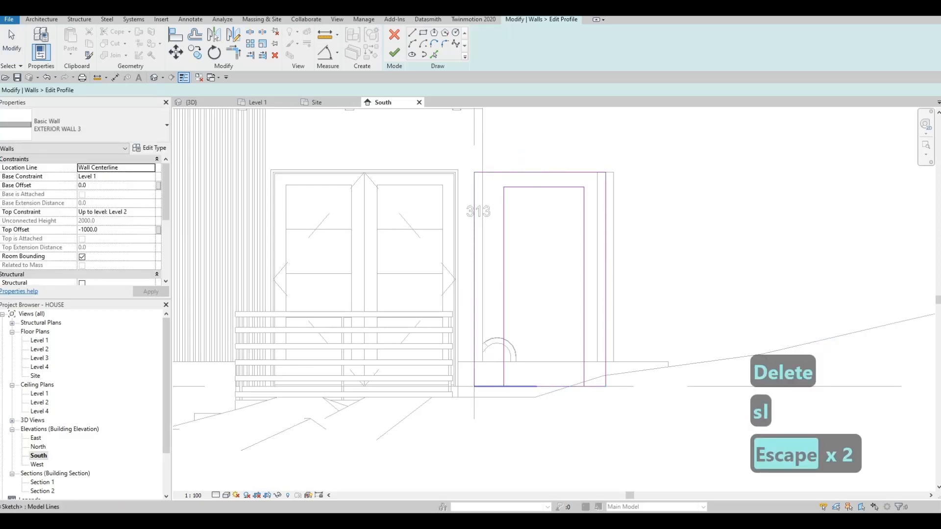
# - Trim the wall profile's bottom edge to both sides of the opening and finish the profile edit
pyautogui.press('t')
pyautogui.press('r')
pyautogui.click(490, 386)
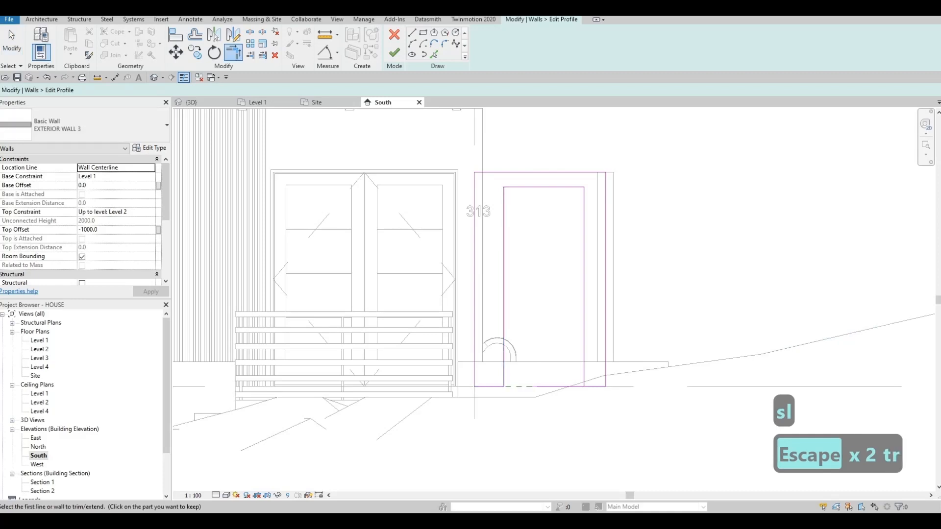
pyautogui.click(584, 361)
pyautogui.click(595, 386)
pyautogui.press('Escape')
pyautogui.press('Escape')
pyautogui.press('Escape')
pyautogui.press('Escape')
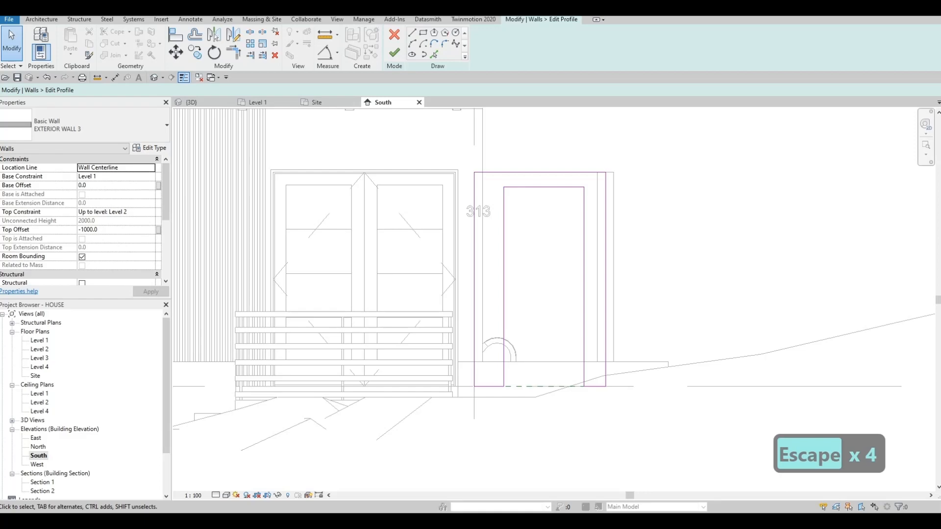
pyautogui.click(394, 52)
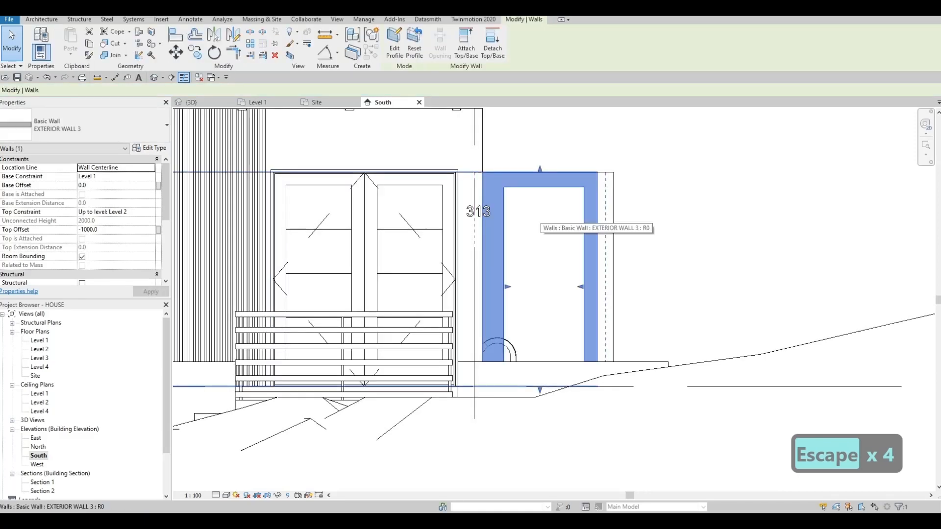
pyautogui.press('Escape')
pyautogui.press('Escape')
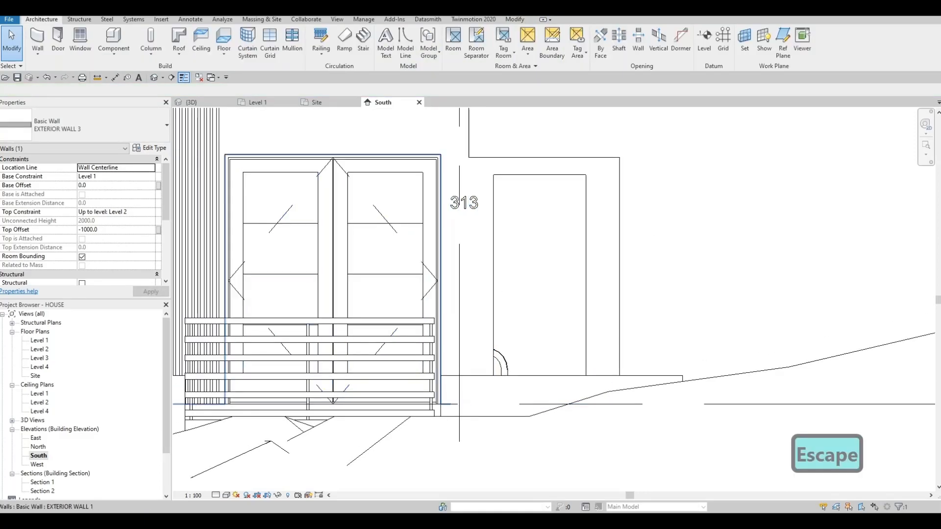
# - Create an in-place model in the Generic Models category, keeping the default name
pyautogui.click(114, 54)
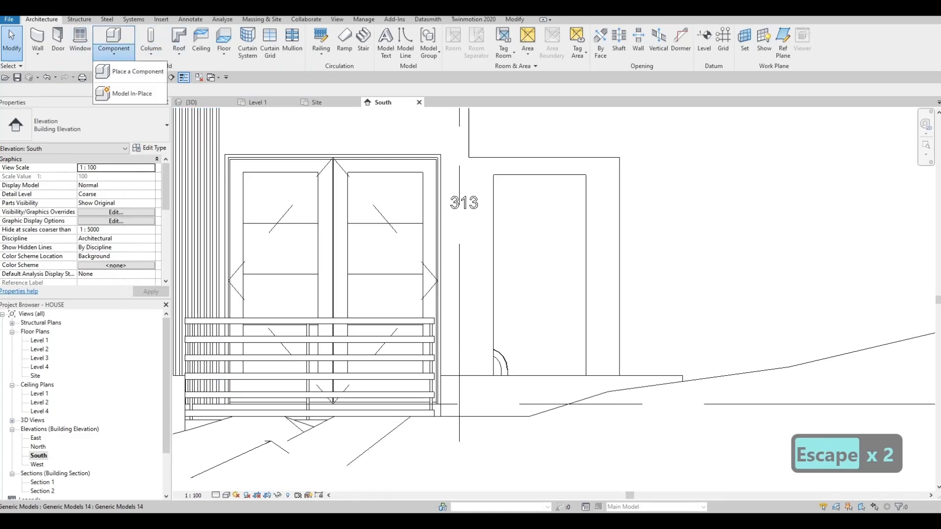
pyautogui.click(130, 92)
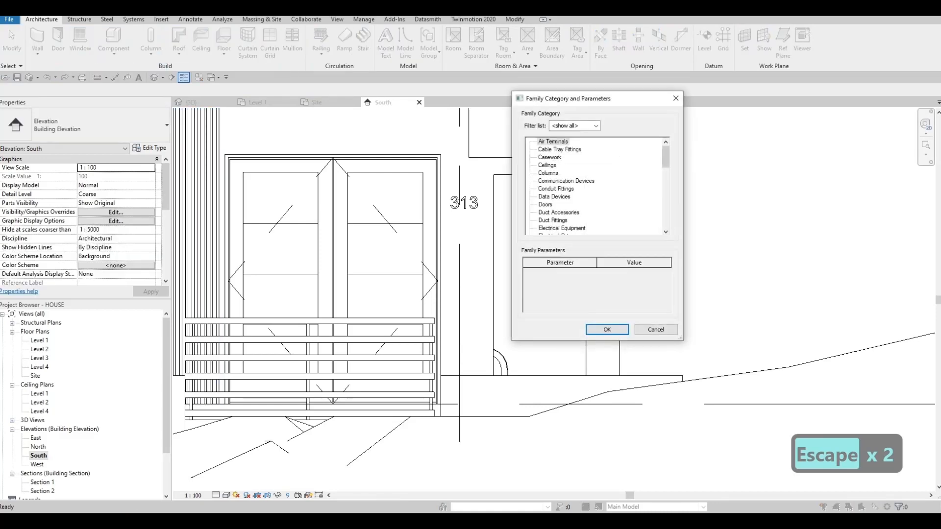
pyautogui.scroll(-4, 596, 186)
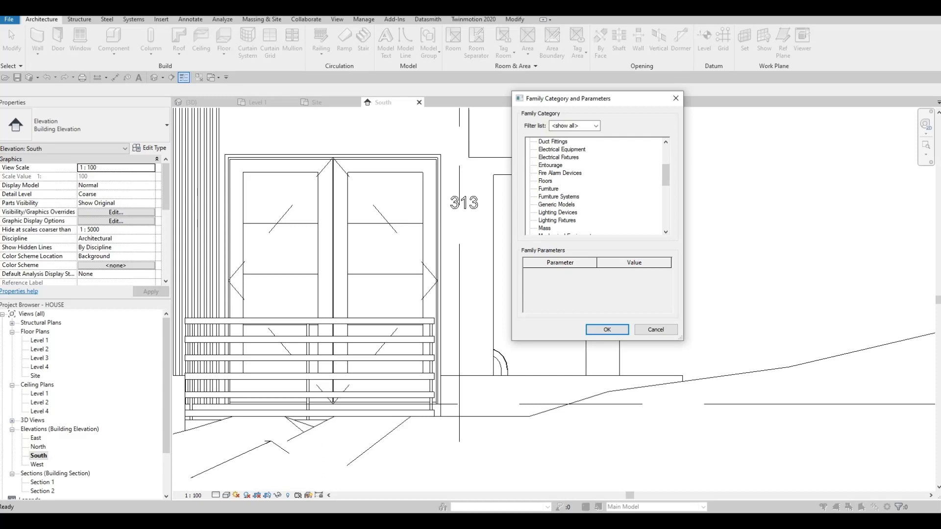
pyautogui.scroll(-1, 595, 186)
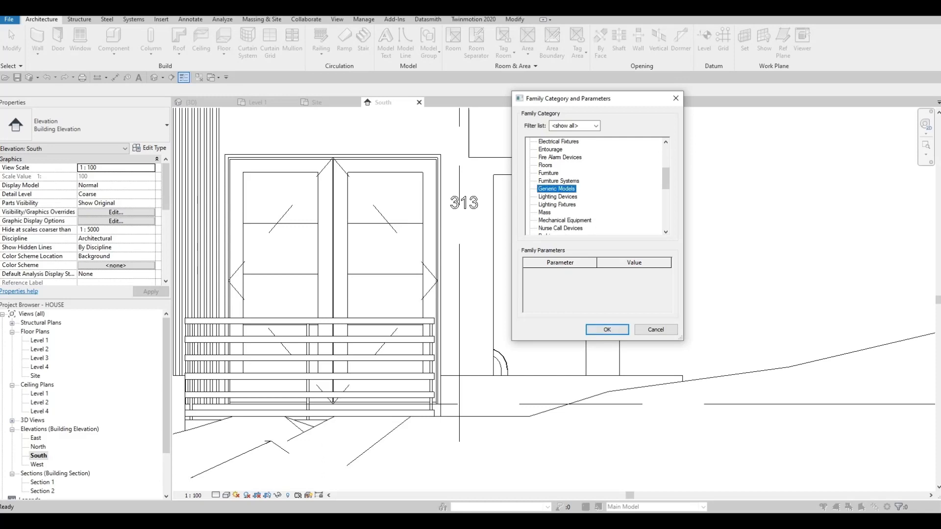
pyautogui.press('Return')
pyautogui.press('Return')
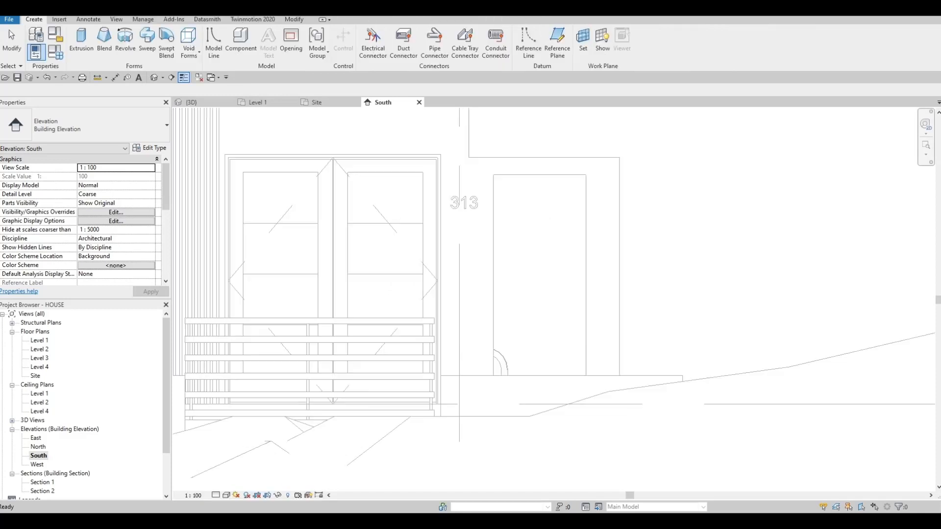
# - Begin an extrusion in the in-place model, picking EXTERIOR WALL 3 at the opening's edge as its work plane
pyautogui.click(81, 43)
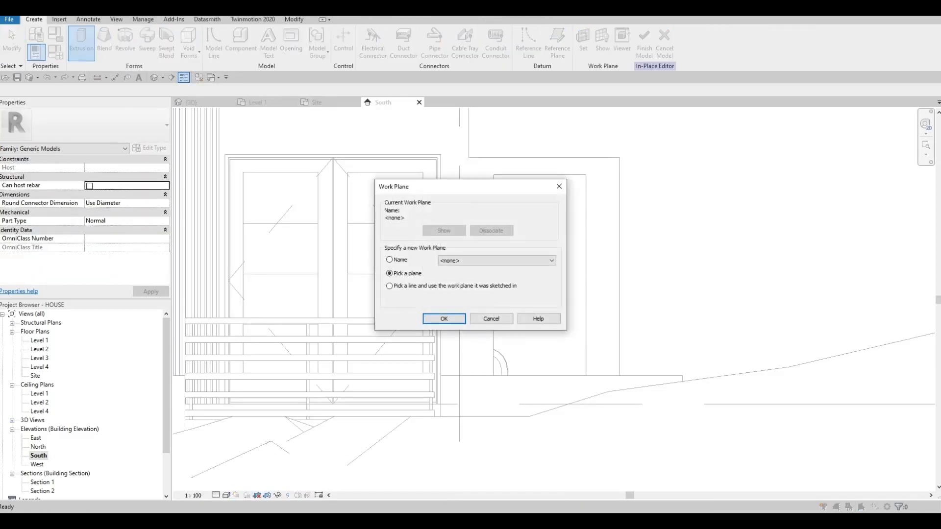
pyautogui.click(444, 319)
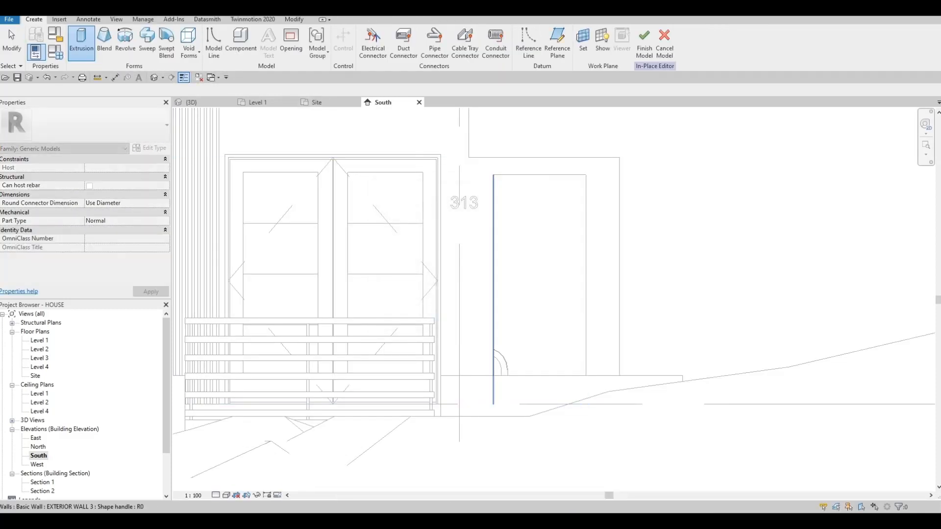
pyautogui.click(494, 221)
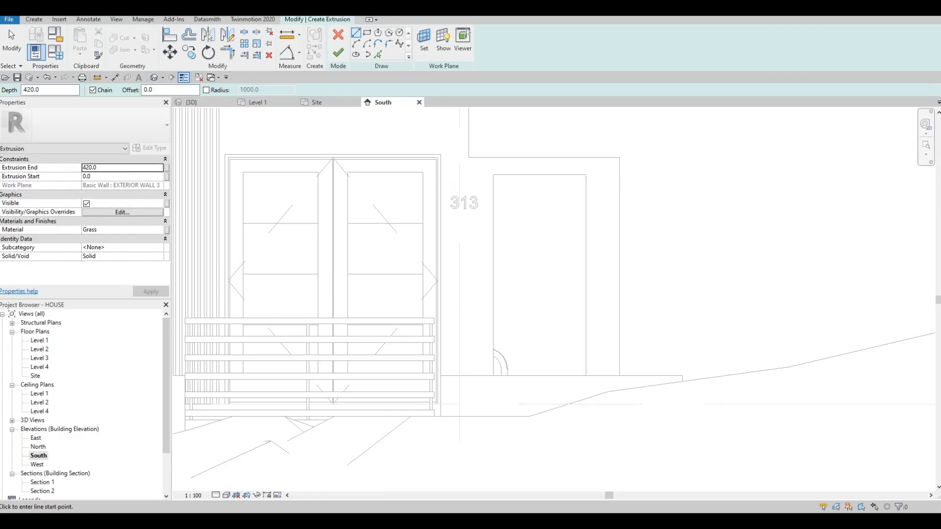
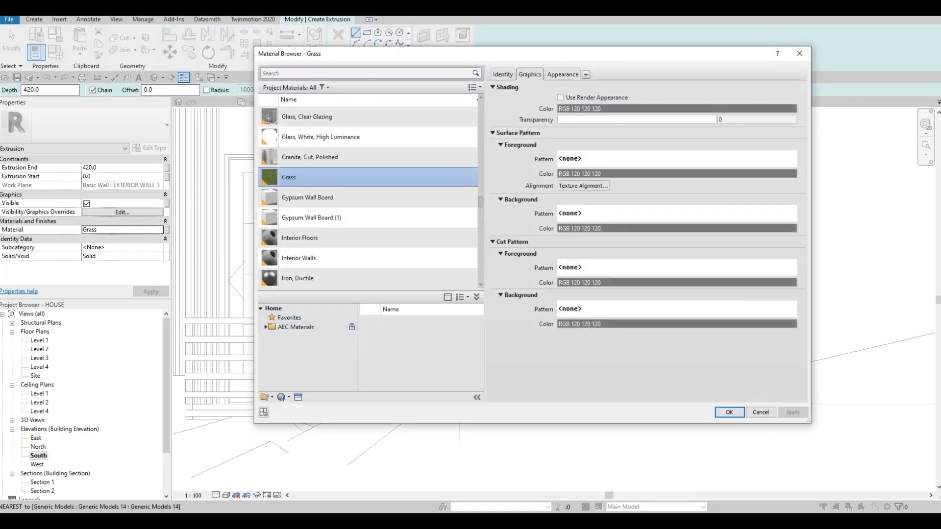
# - Add Aluminum 2014-T4 from the AEC Metal library to the project and assign it as the extrusion's material
pyautogui.click(265, 327)
pyautogui.scroll(-3, 294, 363)
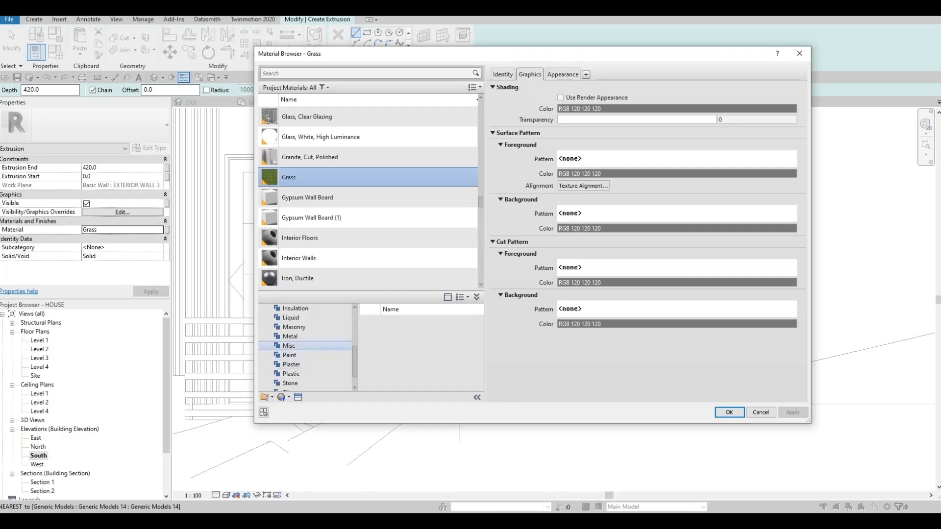
pyautogui.click(290, 336)
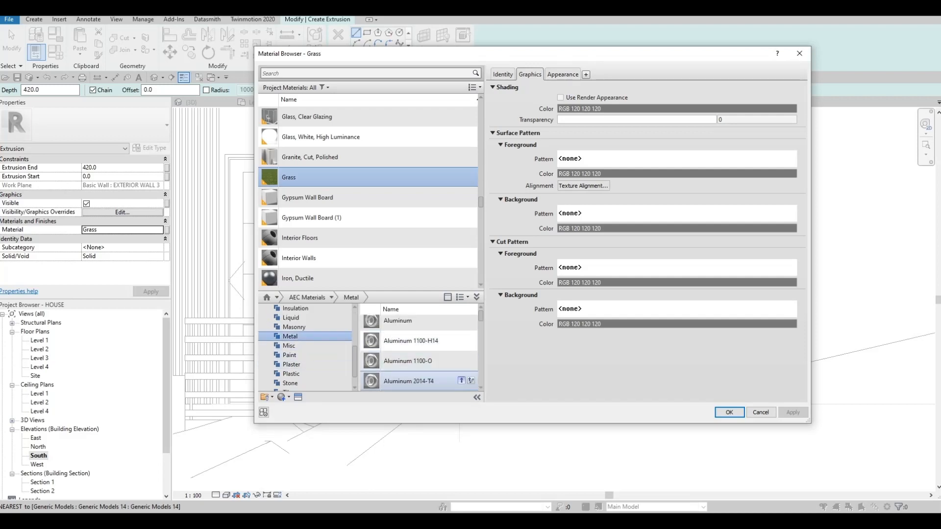
pyautogui.click(461, 380)
pyautogui.click(730, 412)
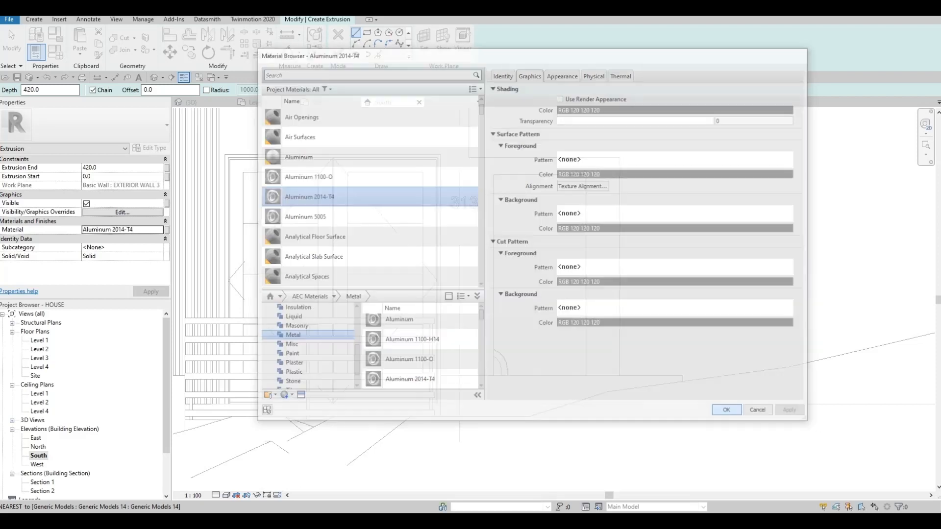
# - Sketch a rectangle about 740 wide and 1800 high over the wall opening, starting at its upper corner
pyautogui.click(367, 32)
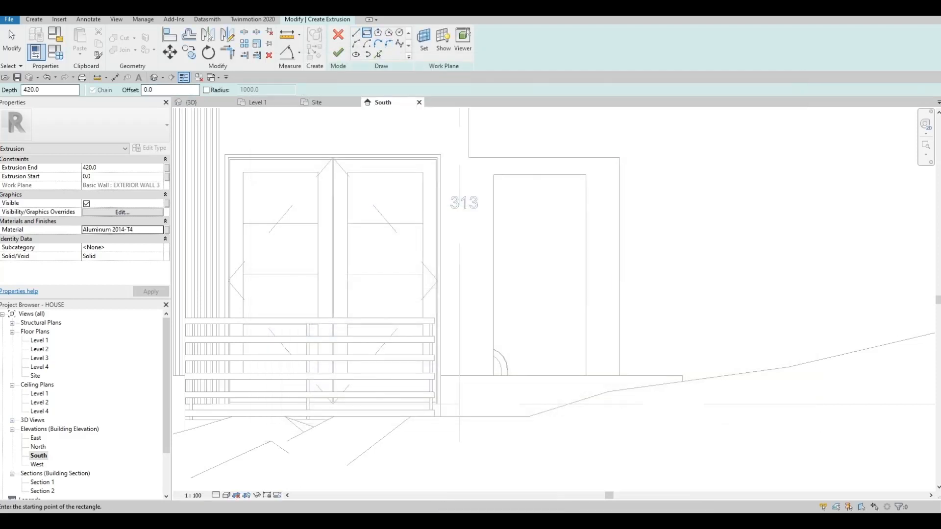
pyautogui.click(494, 174)
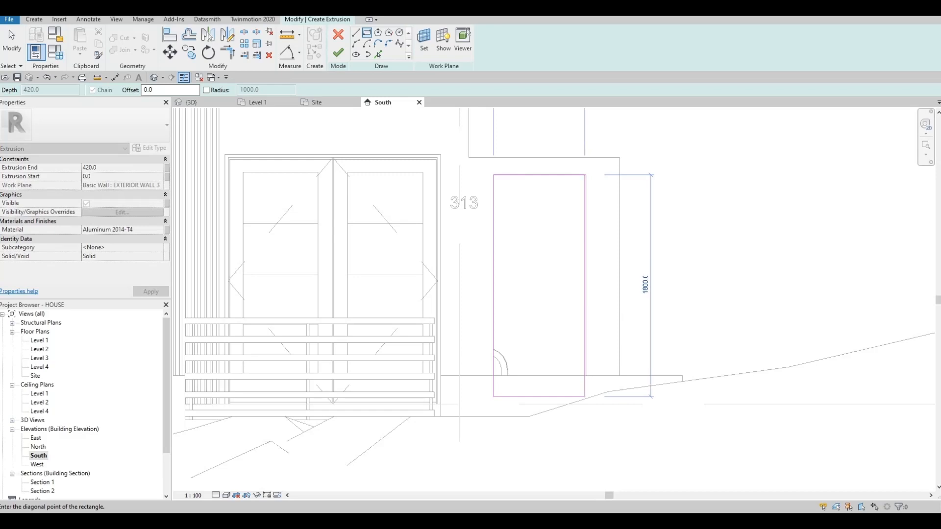
pyautogui.click(584, 397)
pyautogui.press('Escape')
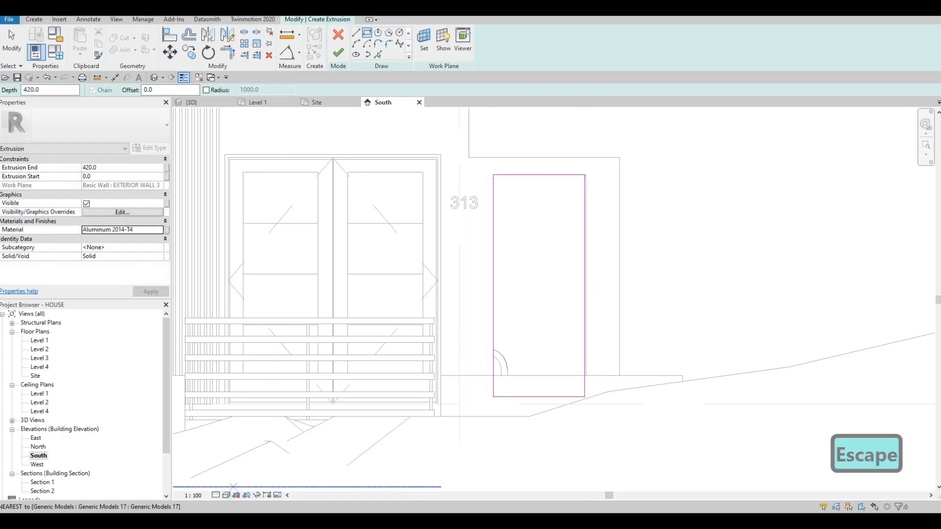
# - Set the South view's model display transparency to 40 in the Graphic Display Options
pyautogui.click(226, 494)
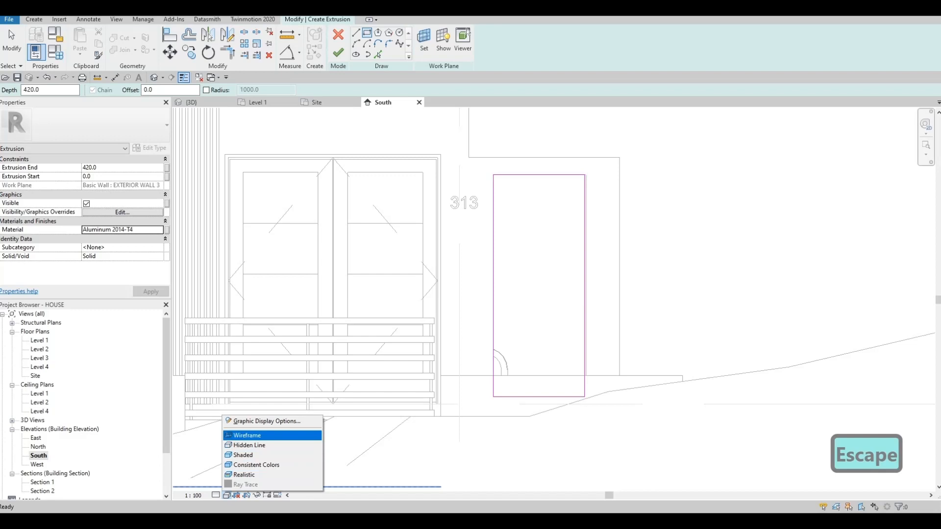
pyautogui.click(267, 421)
pyautogui.moveTo(673, 206); pyautogui.dragTo(703, 207)
pyautogui.click(751, 345)
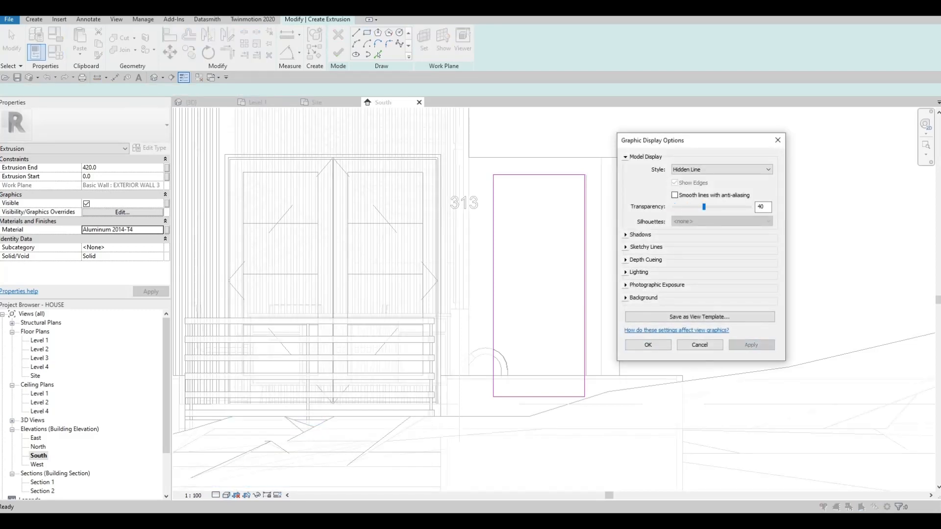
pyautogui.click(647, 344)
pyautogui.scroll(2, 517, 421)
pyautogui.press('Escape')
pyautogui.press('Escape')
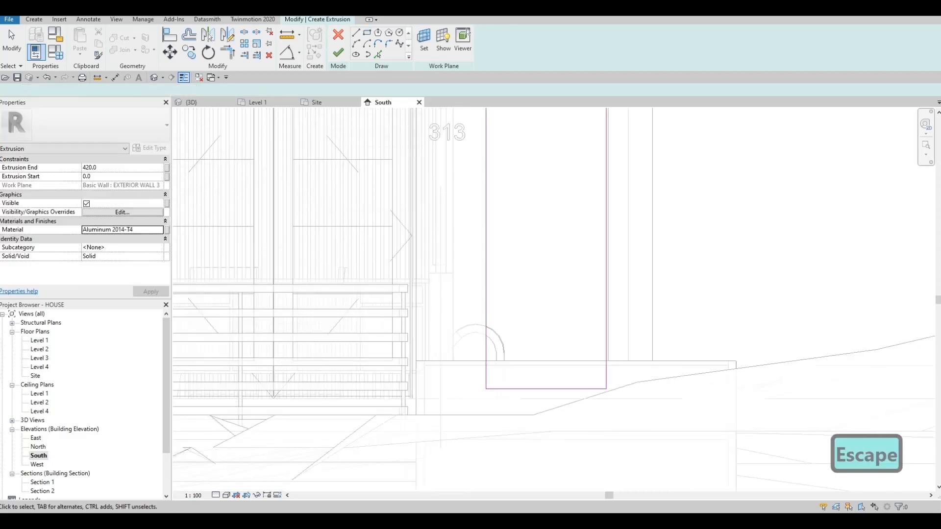
# - Lower the sketch rectangle's bottom edge slightly and nudge its side and top lines just inside the opening
pyautogui.moveTo(613, 389); pyautogui.dragTo(618, 398)
pyautogui.moveTo(535, 395); pyautogui.dragTo(536, 395)
pyautogui.press('Escape')
pyautogui.press('Escape')
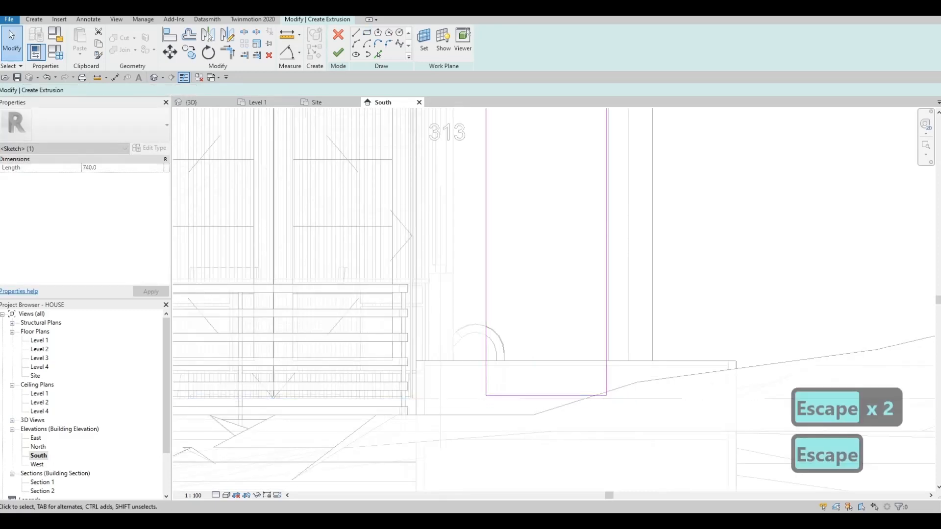
pyautogui.moveTo(536, 343); pyautogui.dragTo(514, 398, button='middle')
pyautogui.click(464, 358)
pyautogui.press('Right')
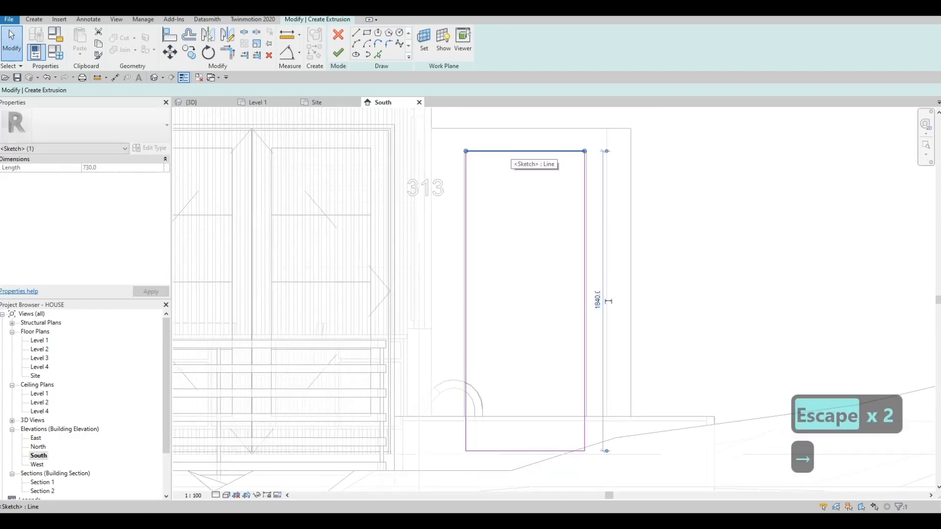
pyautogui.press('Down')
pyautogui.press('Escape')
pyautogui.scroll(5, 571, 155)
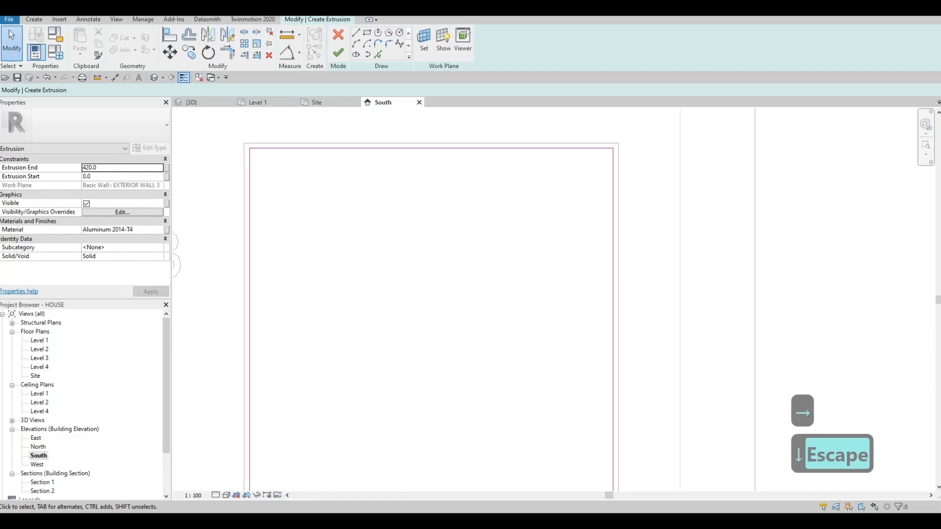
pyautogui.scroll(-5, 444, 217)
pyautogui.press('Escape')
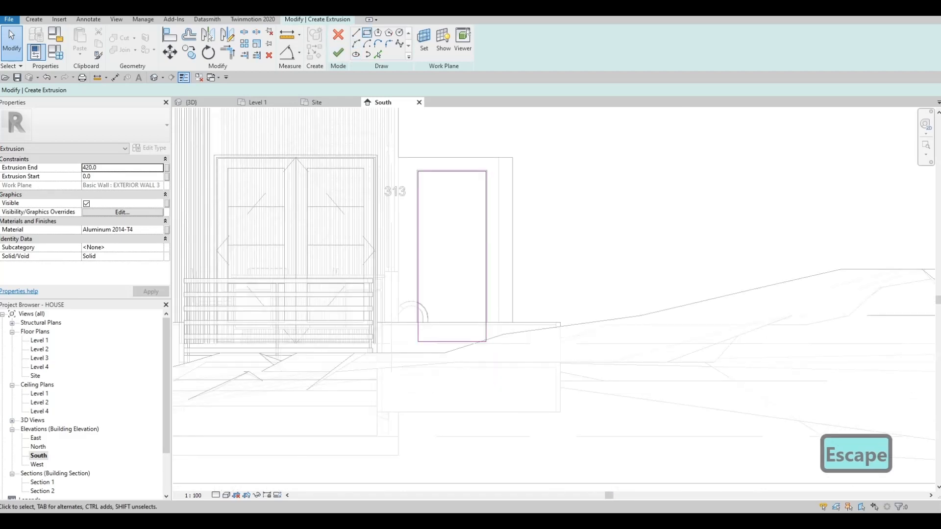
# - Sketch a second rectangle offset 50 inside the first and finish the frame extrusion
pyautogui.click(367, 33)
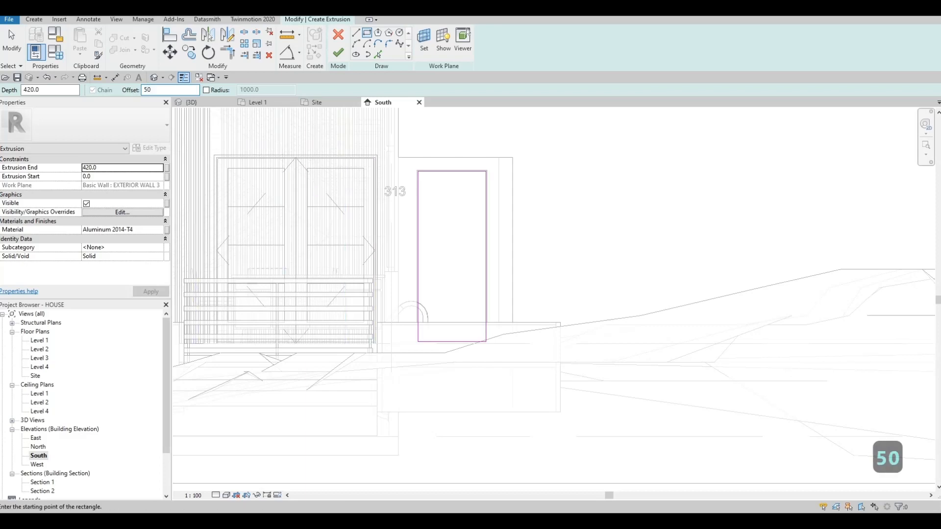
pyautogui.click(418, 171)
pyautogui.scroll(5, 485, 341)
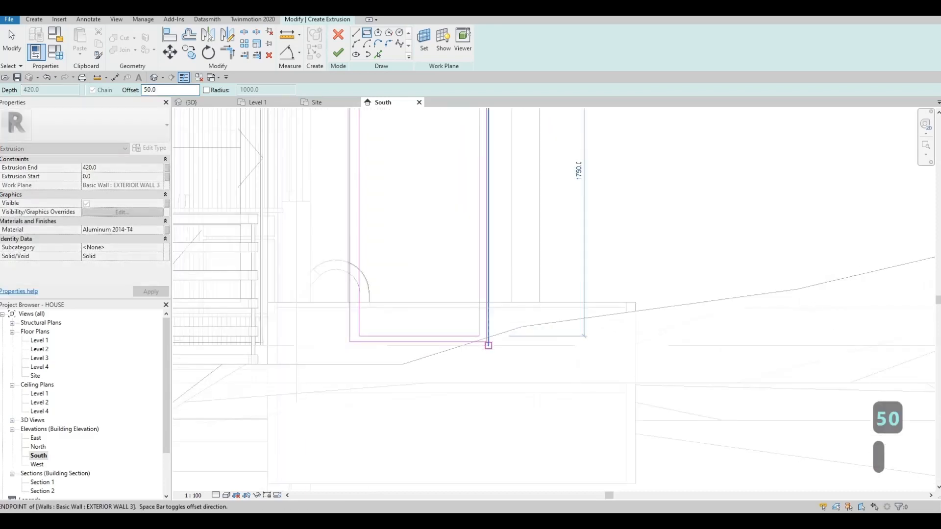
pyautogui.scroll(-3, 504, 319)
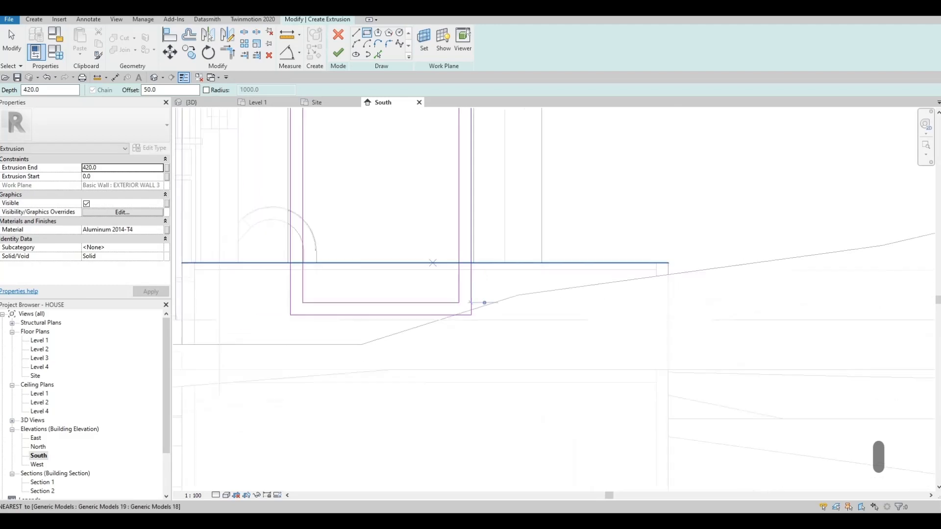
pyautogui.moveTo(439, 305); pyautogui.dragTo(510, 367, button='middle')
pyautogui.scroll(-1, 500, 470)
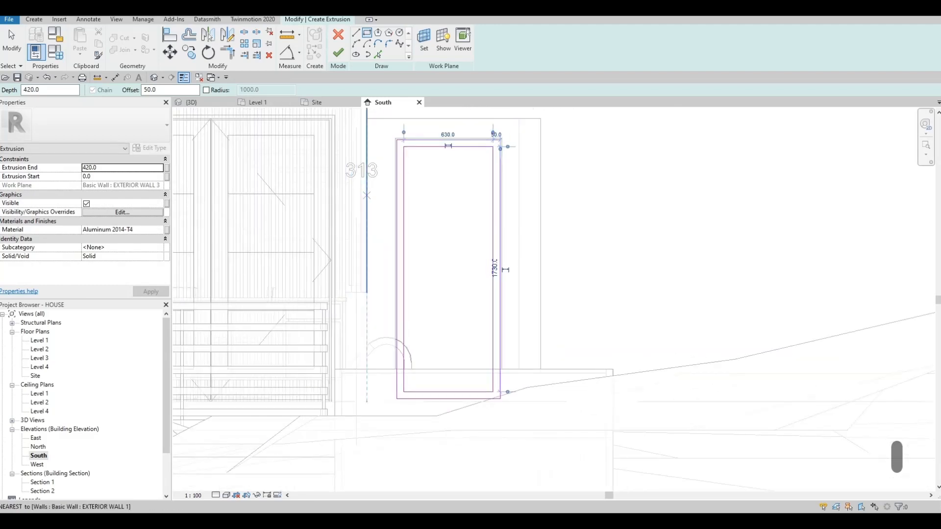
pyautogui.scroll(-1, 443, 262)
pyautogui.moveTo(382, 282); pyautogui.dragTo(491, 229, button='middle')
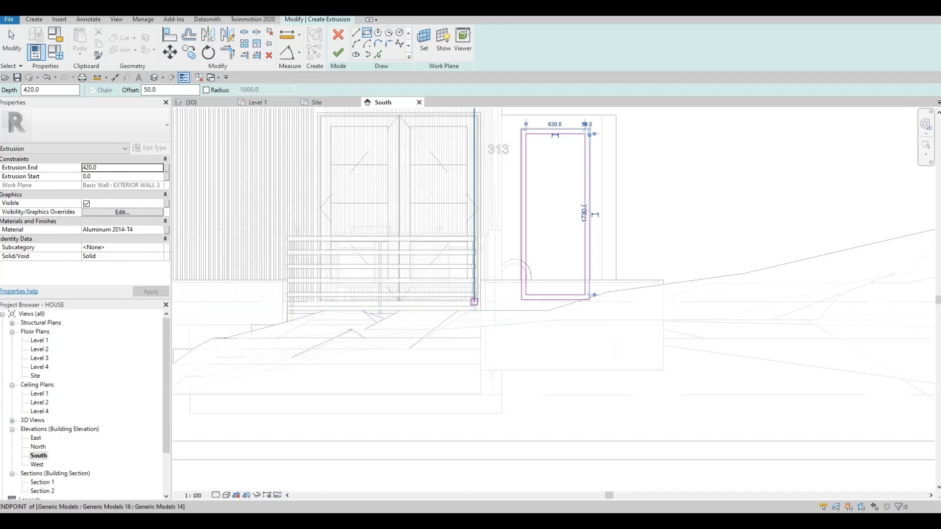
pyautogui.click(338, 53)
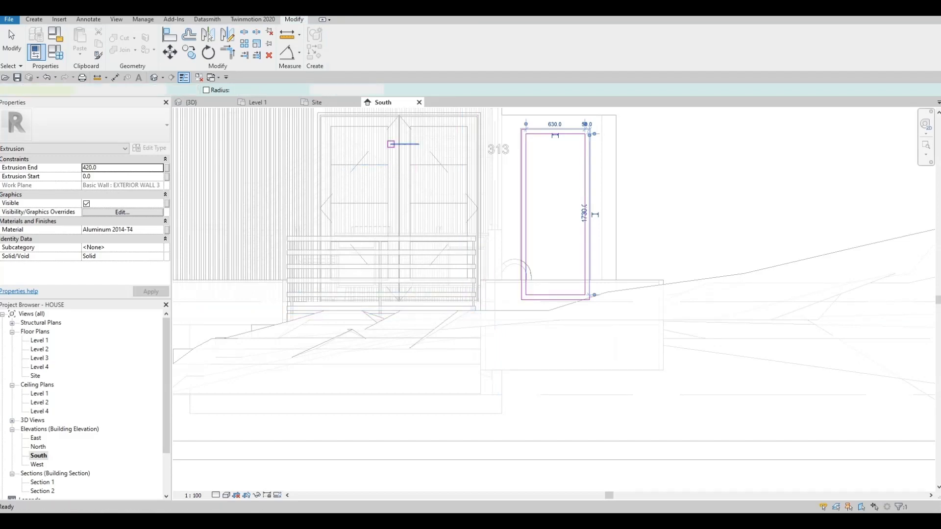
pyautogui.scroll(2, 570, 131)
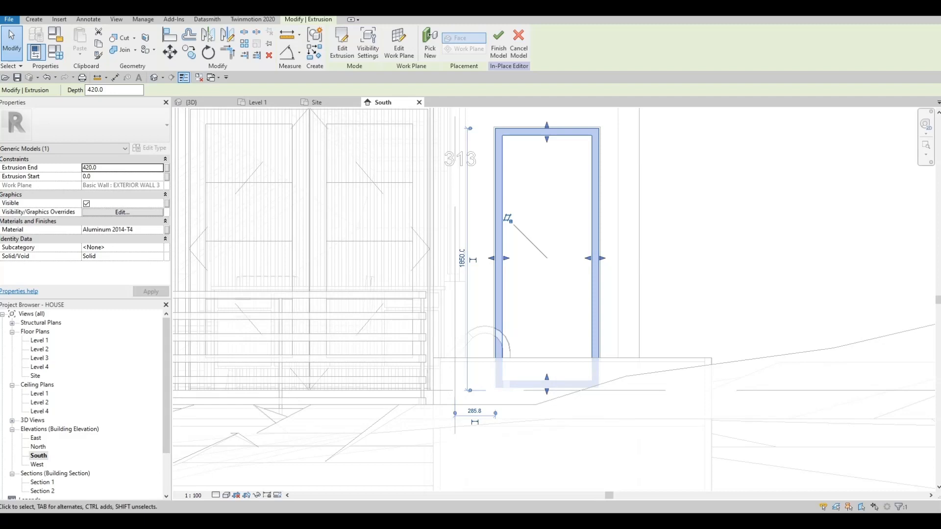
# - In the Level 1 plan, pull the frame extrusion's faces into the wall thickness so it spans from -150 to -75
pyautogui.click(257, 103)
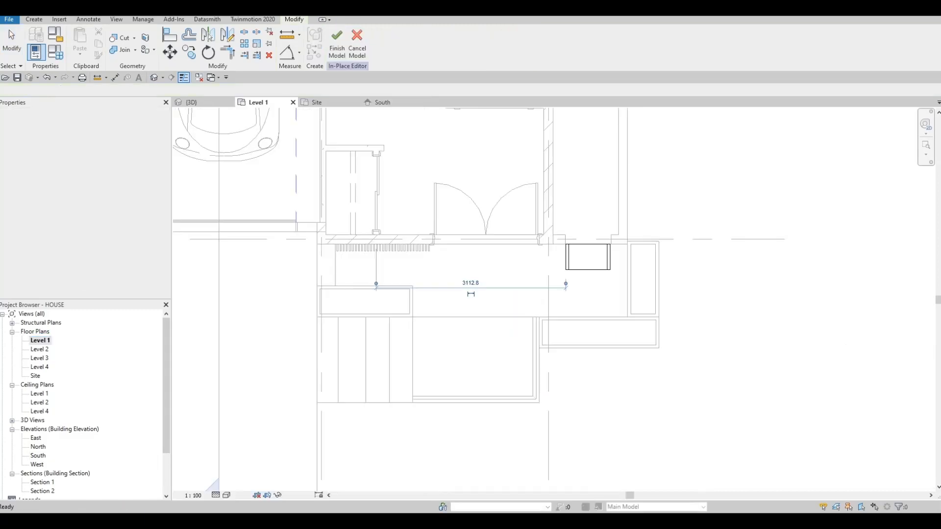
pyautogui.scroll(7, 602, 234)
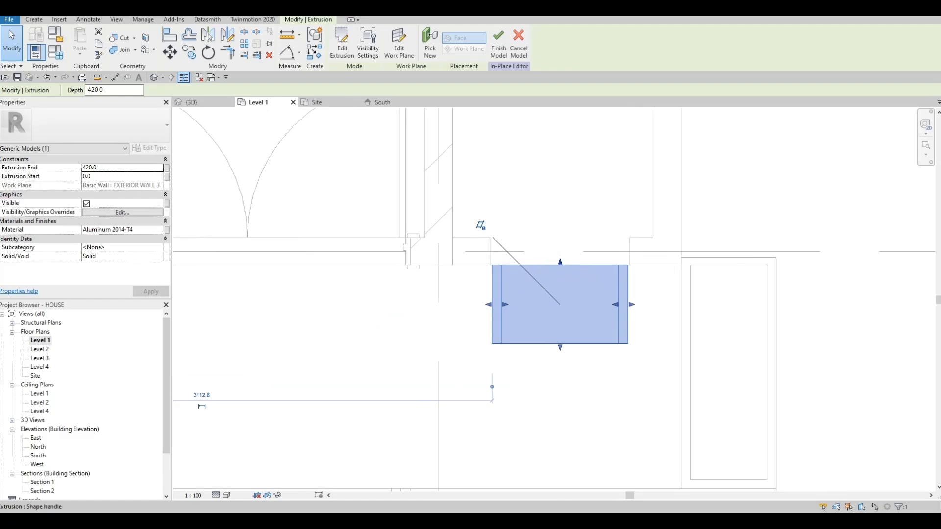
pyautogui.moveTo(560, 262); pyautogui.dragTo(560, 234)
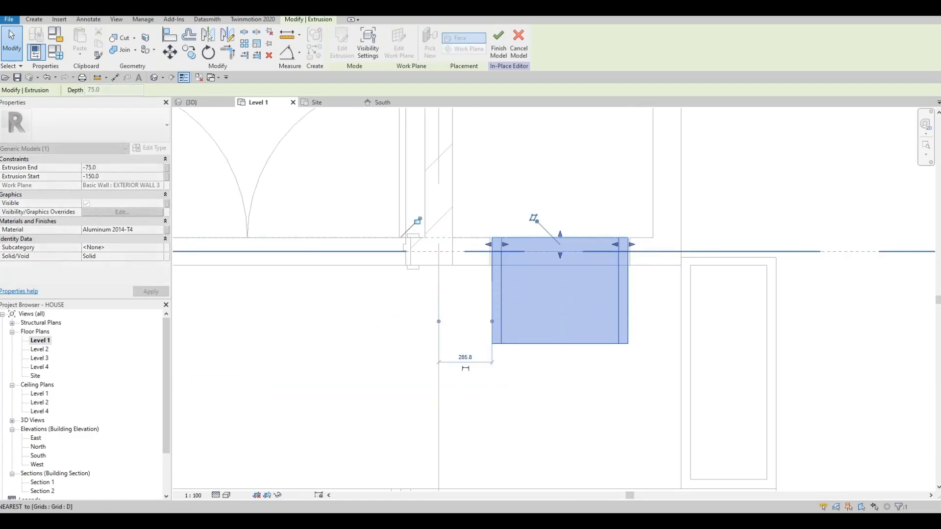
pyautogui.press('Escape')
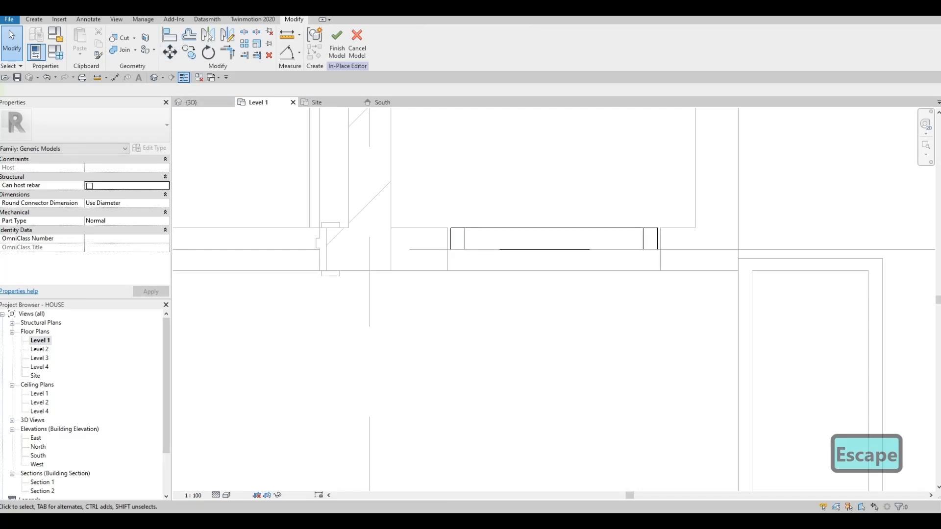
# - Begin a second extrusion in the Level 1 plan, picking a face of the frame extrusion as its work plane
pyautogui.click(34, 19)
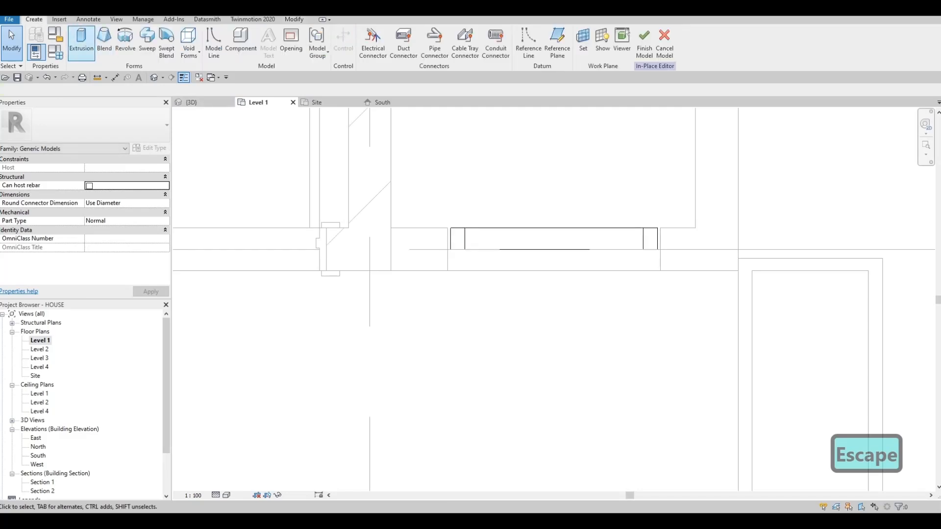
pyautogui.click(82, 42)
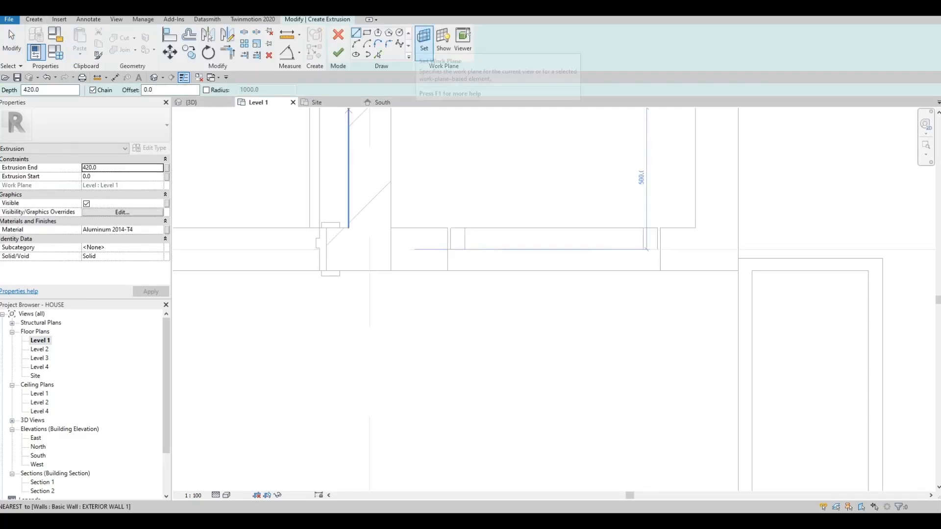
pyautogui.click(424, 42)
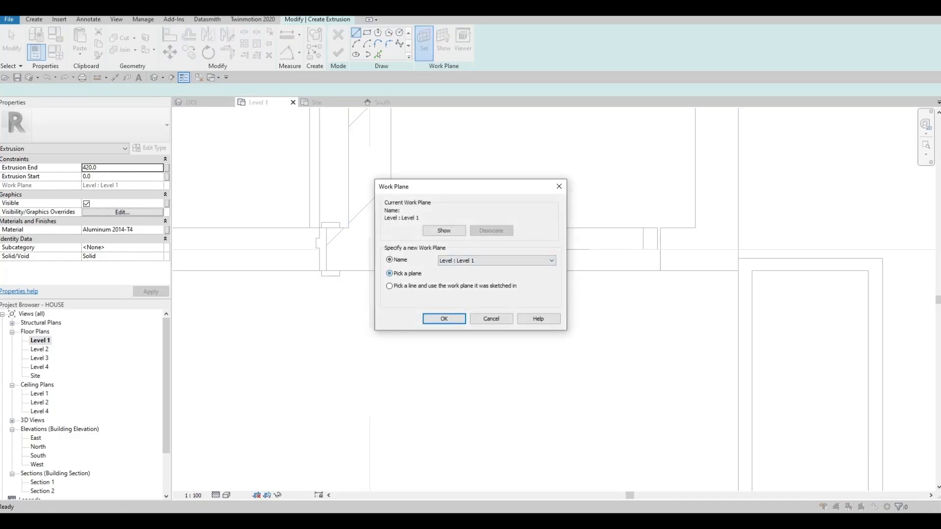
pyautogui.click(444, 319)
pyautogui.click(471, 249)
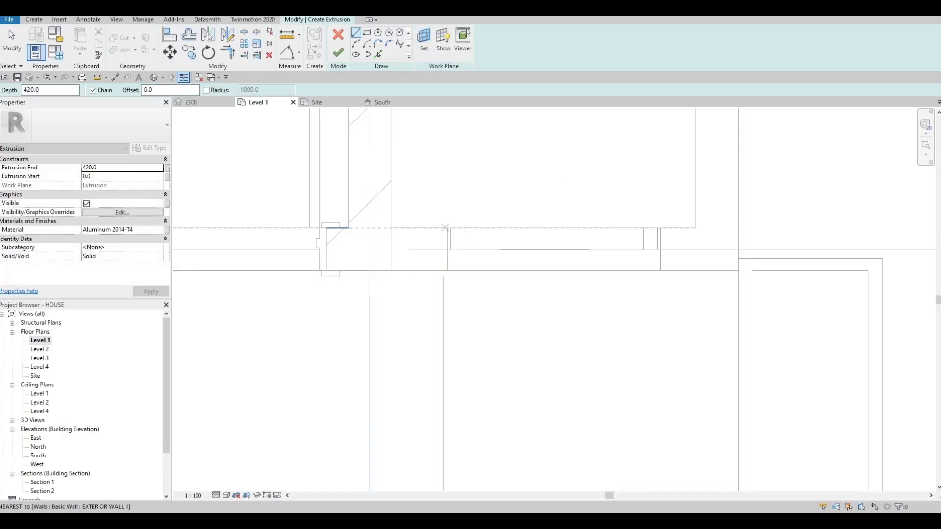
# - Sketch a thin rectangle about 17 wide and 75 deep near the frame's inner side and finish the slat extrusion
pyautogui.click(367, 33)
pyautogui.scroll(2, 479, 241)
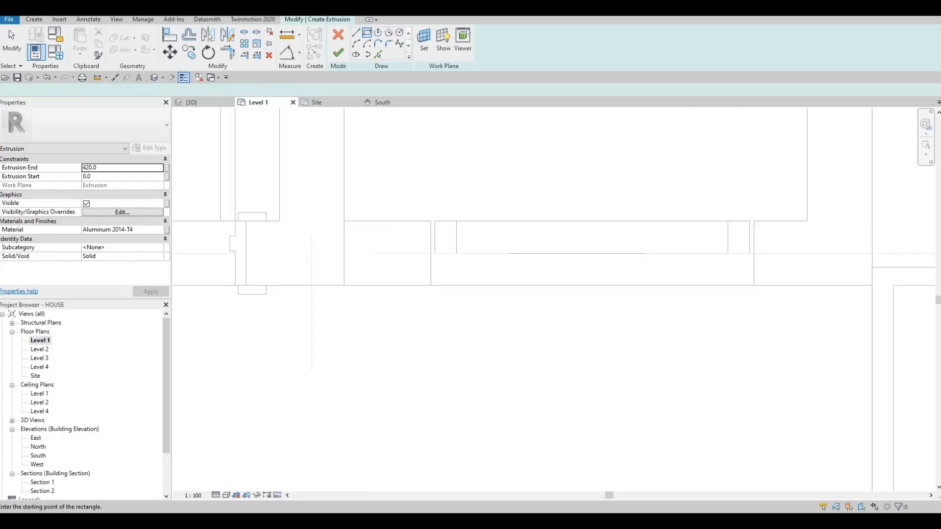
pyautogui.click(473, 221)
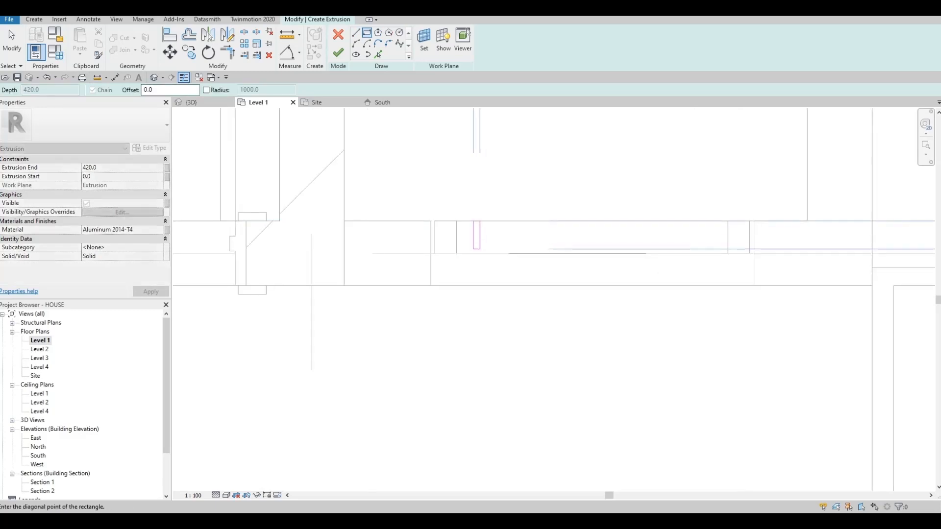
pyautogui.click(481, 253)
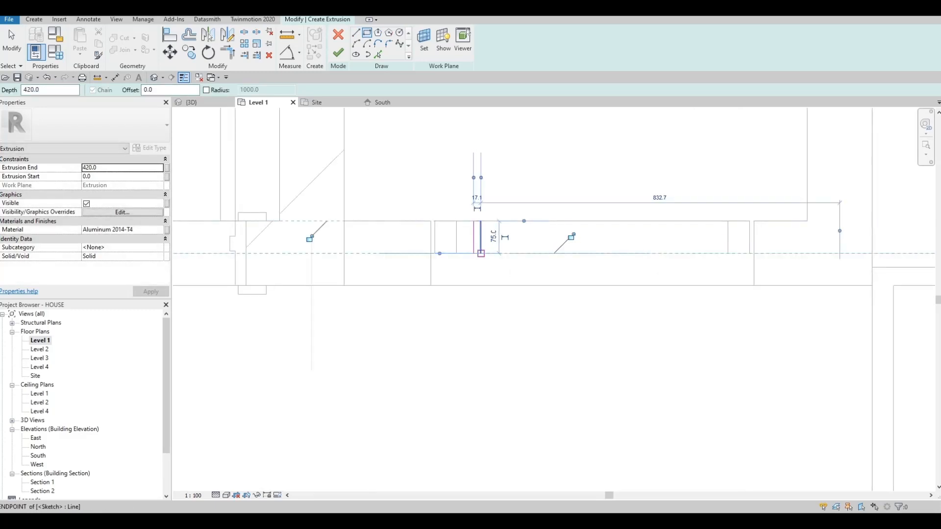
pyautogui.scroll(1, 481, 254)
pyautogui.press('Escape')
pyautogui.press('Escape')
pyautogui.press('Tab')
pyautogui.click(481, 236)
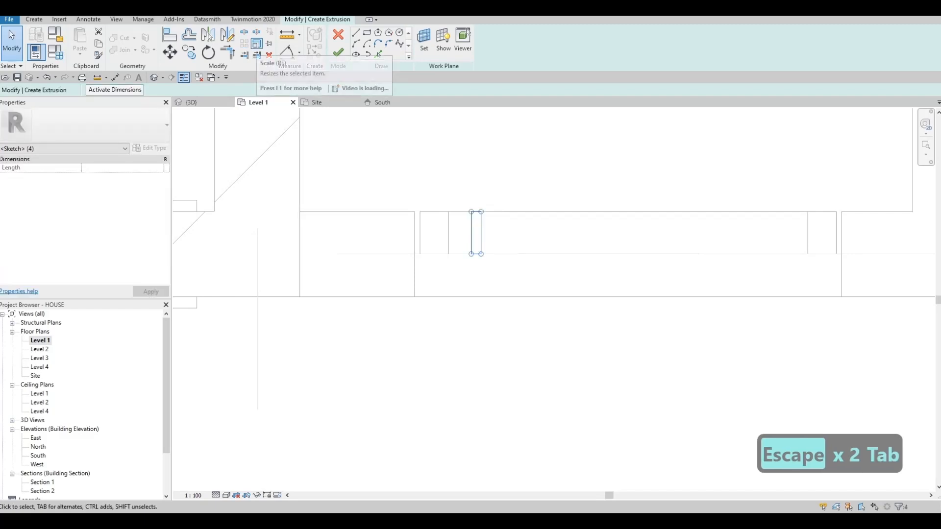
pyautogui.press('Escape')
pyautogui.press('Escape')
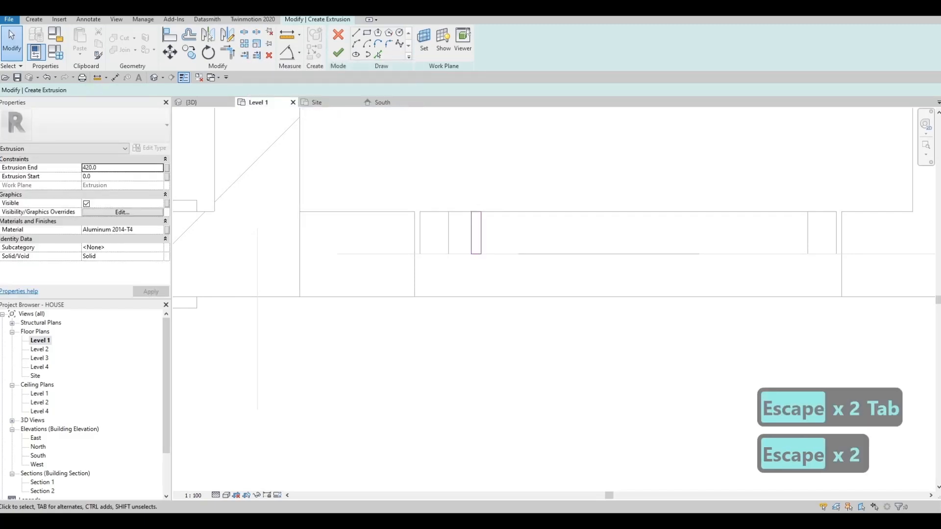
pyautogui.click(338, 53)
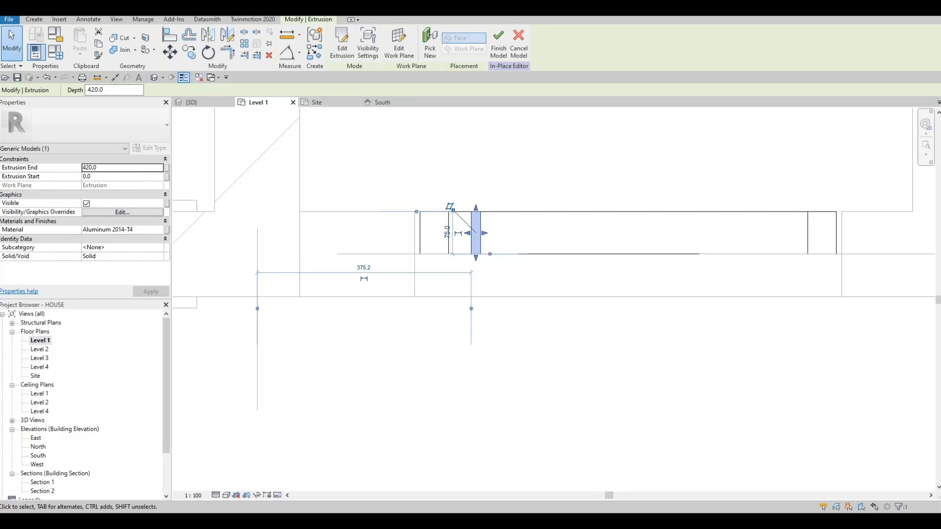
pyautogui.press('a')
pyautogui.press('r')
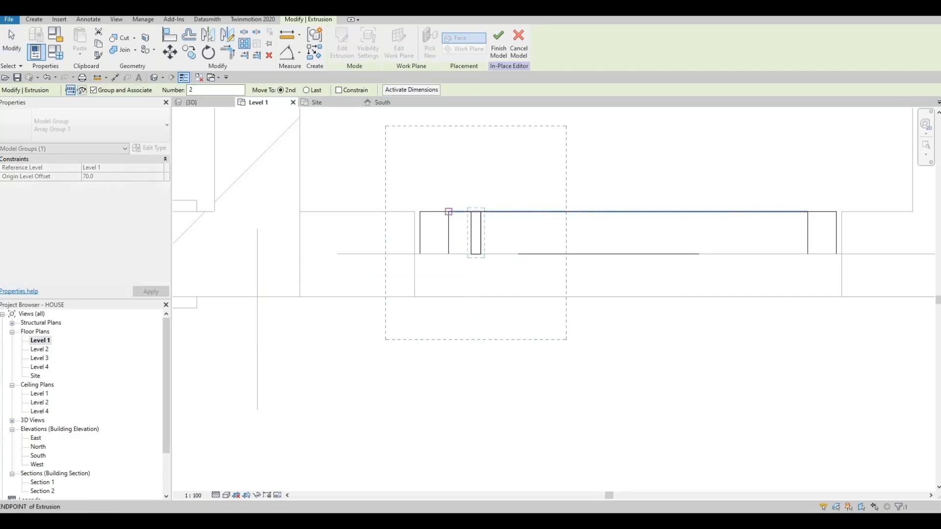
pyautogui.click(449, 212)
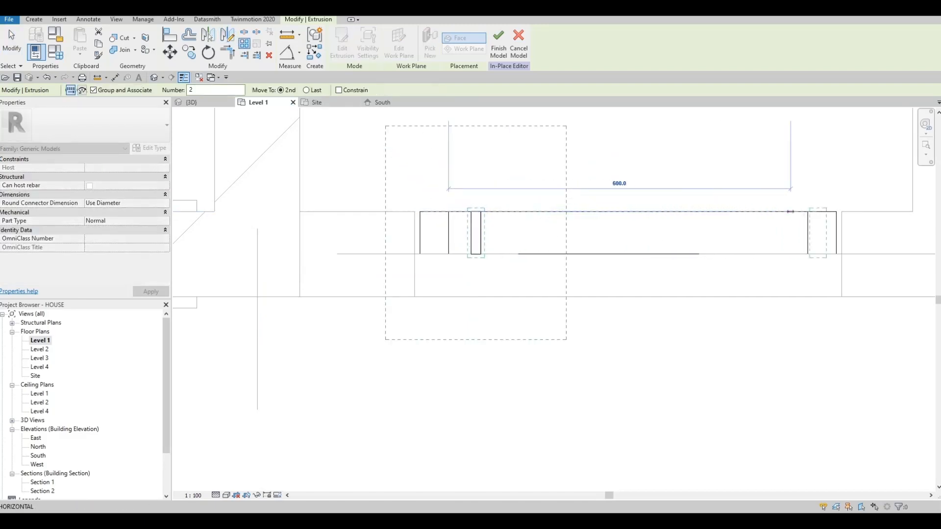
pyautogui.press('Escape')
pyautogui.press('Escape')
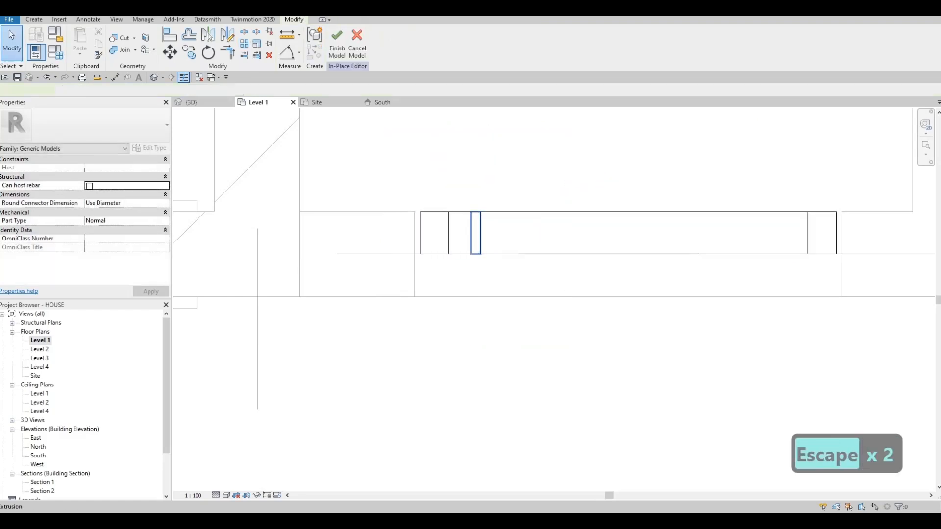
# - Nudge the slat in small increments closer to the frame upright beside it
pyautogui.click(476, 232)
pyautogui.press('Left')
pyautogui.press('Left')
pyautogui.press('Left')
pyautogui.press('Left')
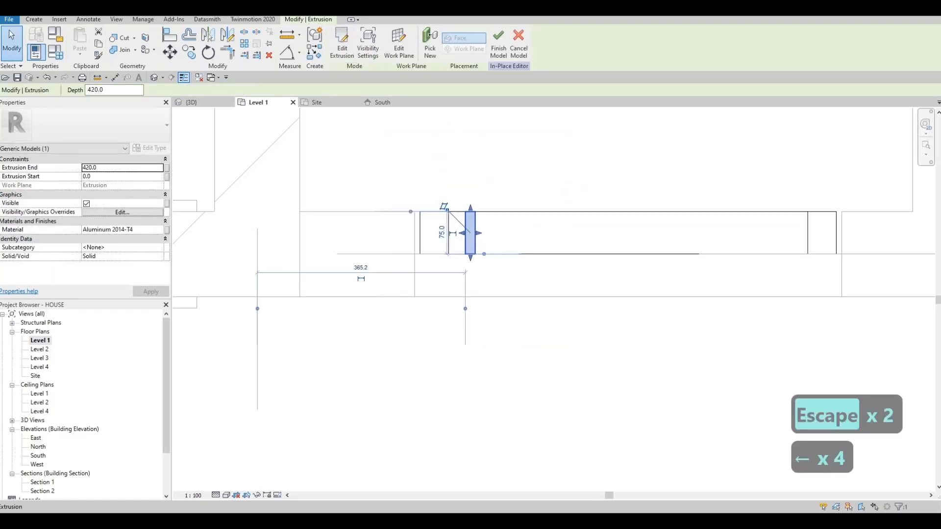
pyautogui.press('Left')
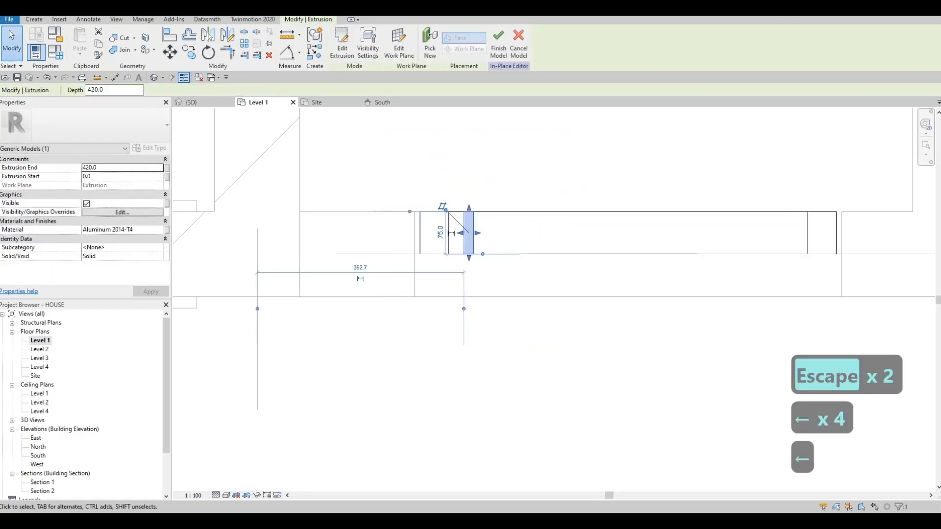
# - Array the slat as a group to a last position near the frame's far upright and finish the in-place model
pyautogui.click(244, 43)
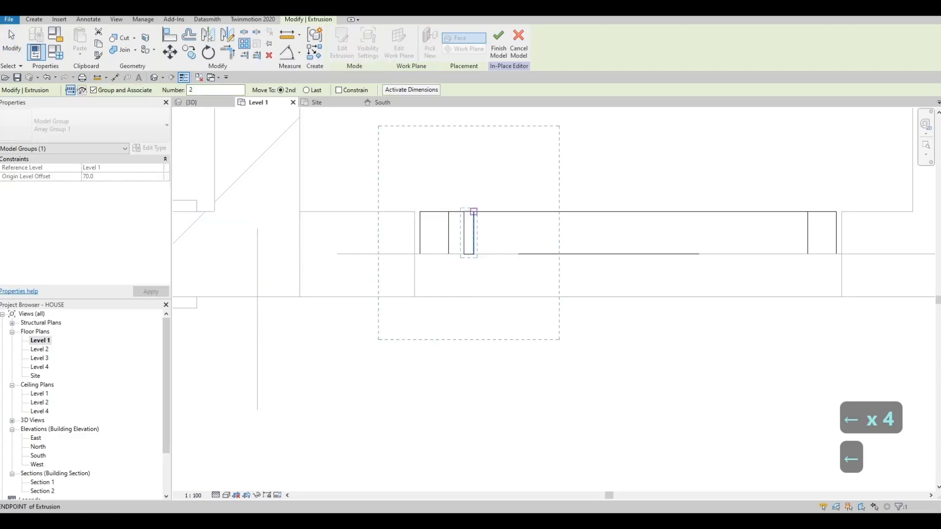
pyautogui.click(469, 212)
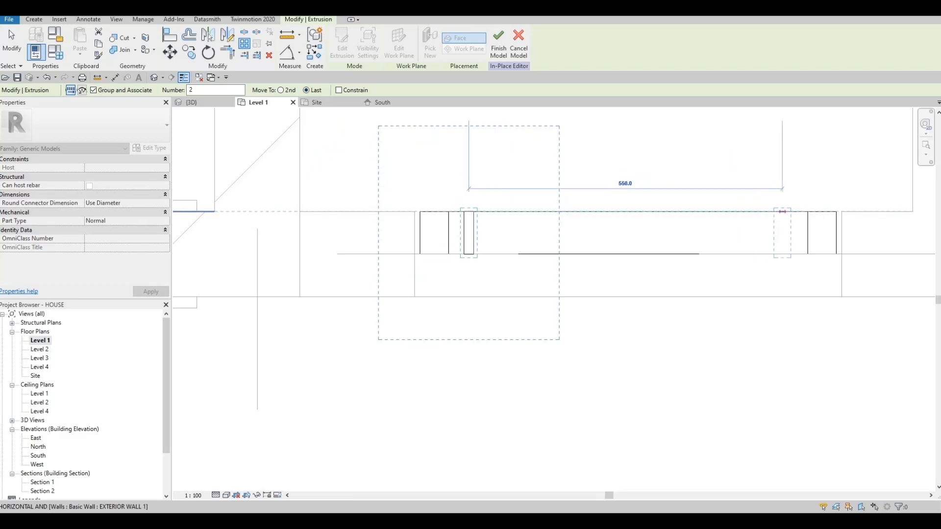
pyautogui.click(791, 212)
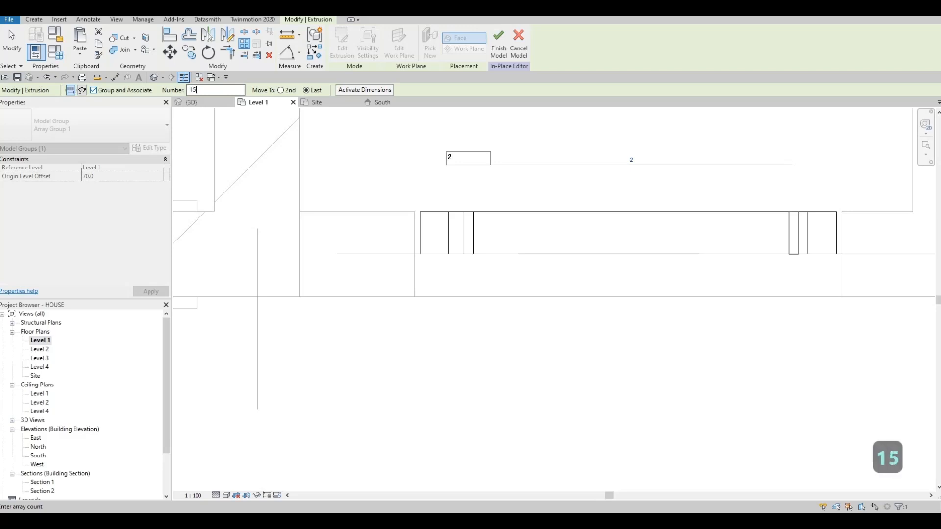
pyautogui.click(498, 44)
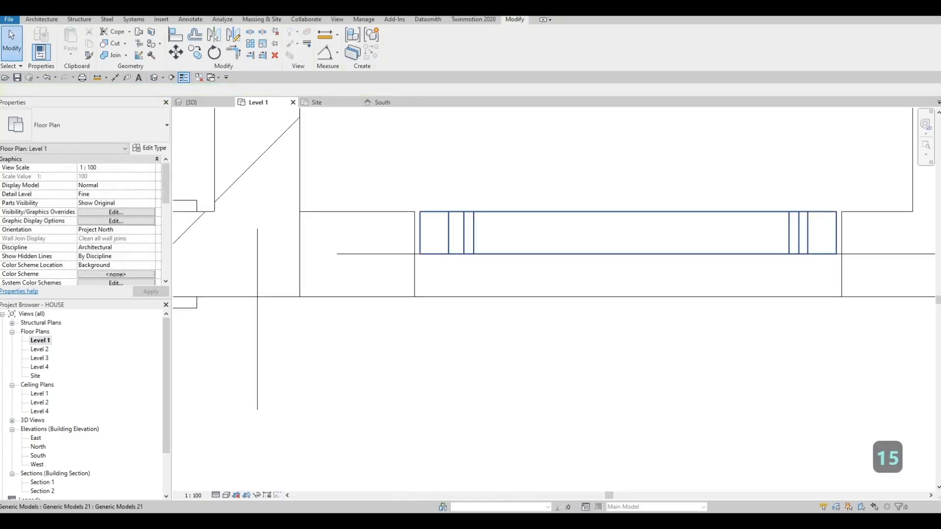
pyautogui.press('Escape')
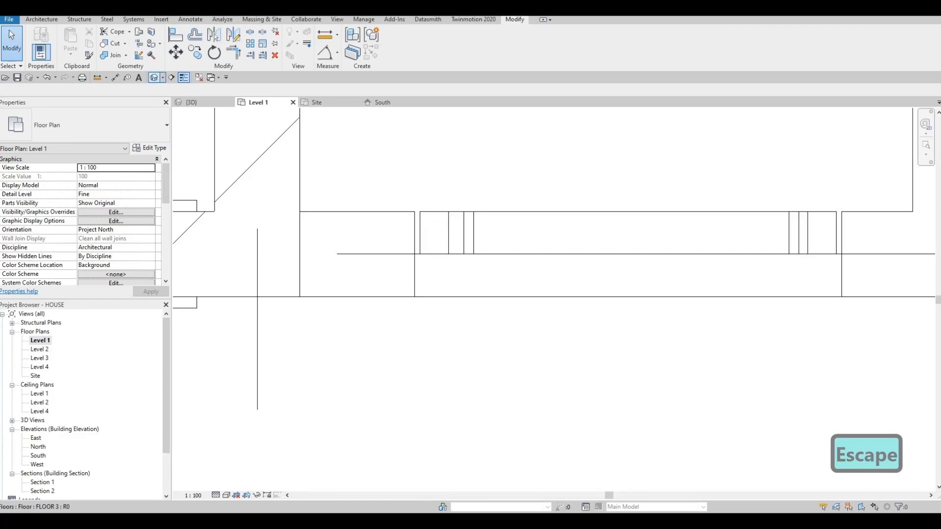
# - Reopen the gate for in-place editing from the 3D view and return to the Level 1 plan
pyautogui.click(153, 78)
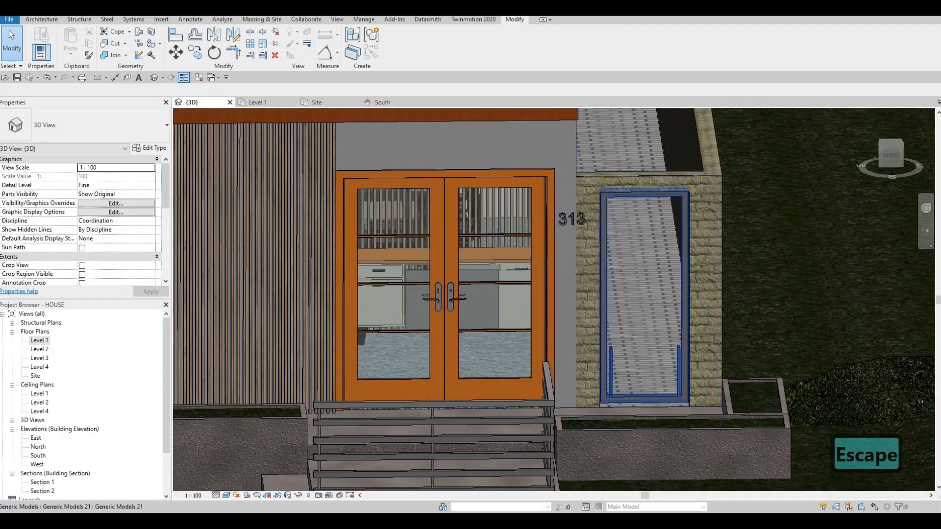
pyautogui.click(685, 294)
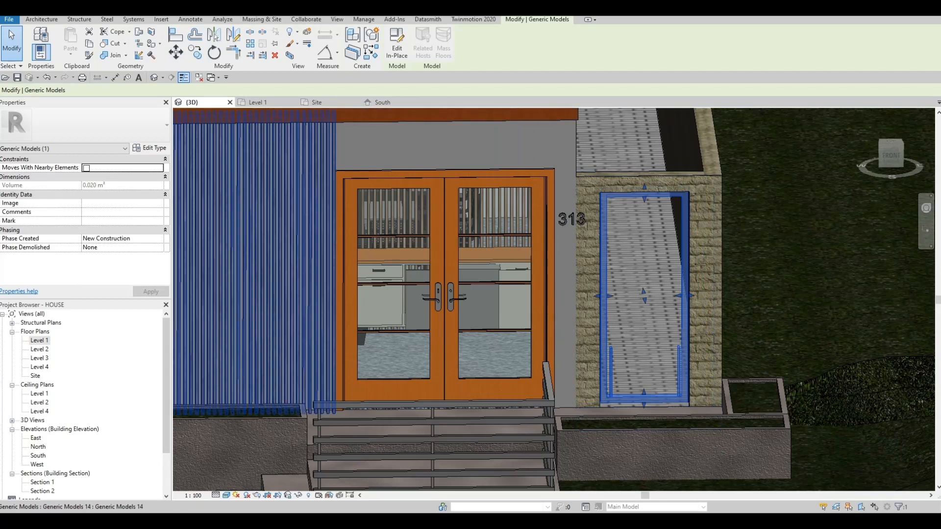
pyautogui.click(397, 42)
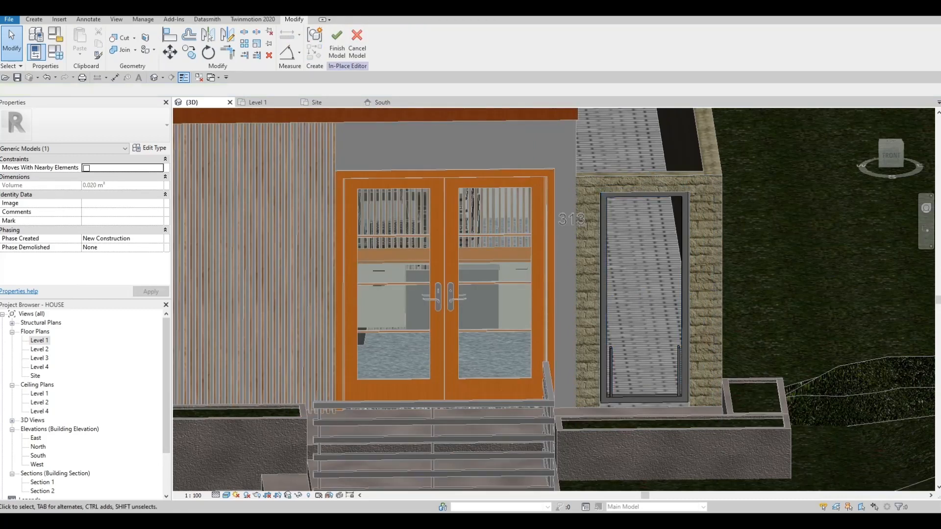
pyautogui.click(258, 102)
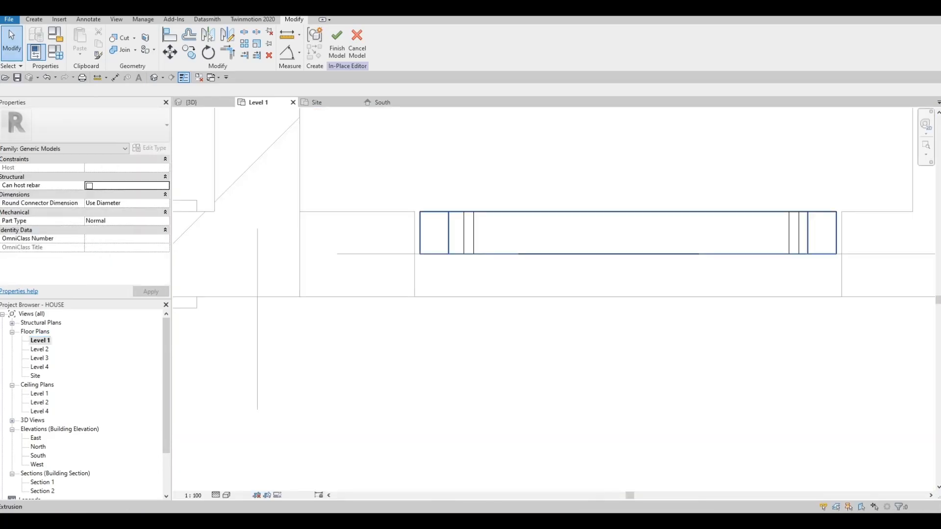
# - Set the slat array count to 10, raise it to 16, and finish the in-place model
pyautogui.click(469, 233)
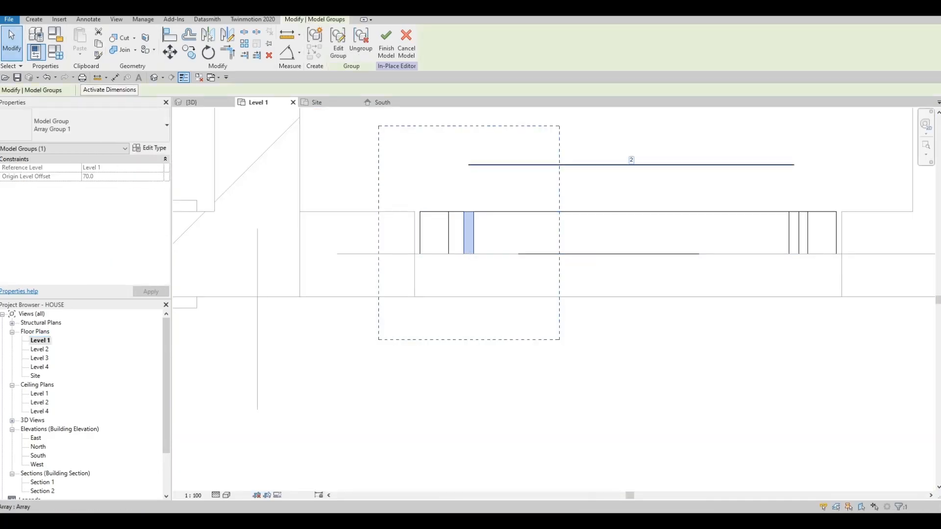
pyautogui.click(631, 160)
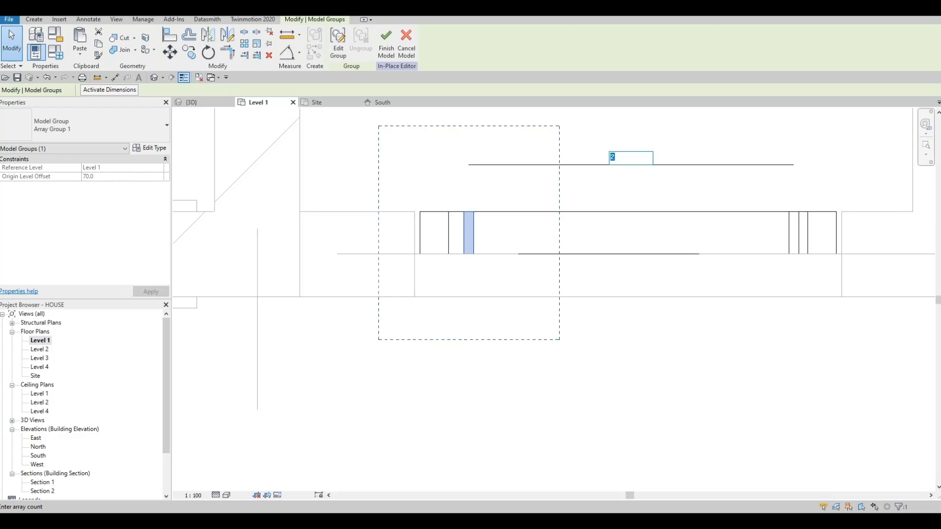
pyautogui.press('Return')
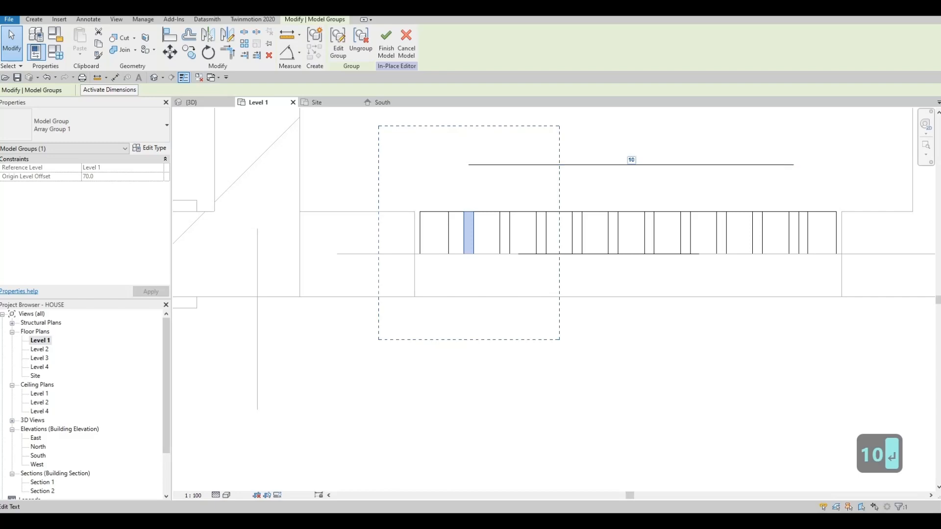
pyautogui.click(631, 160)
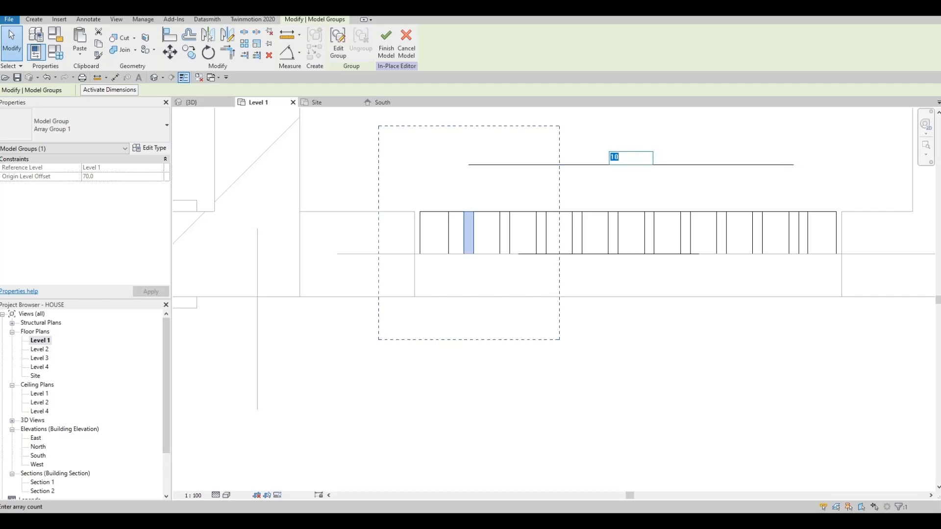
pyautogui.write('16')
pyautogui.press('Return')
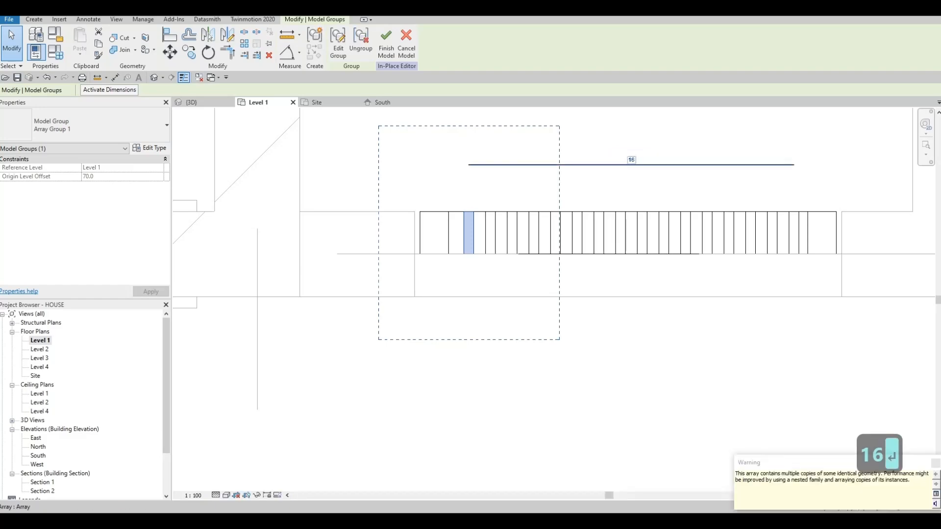
pyautogui.click(386, 43)
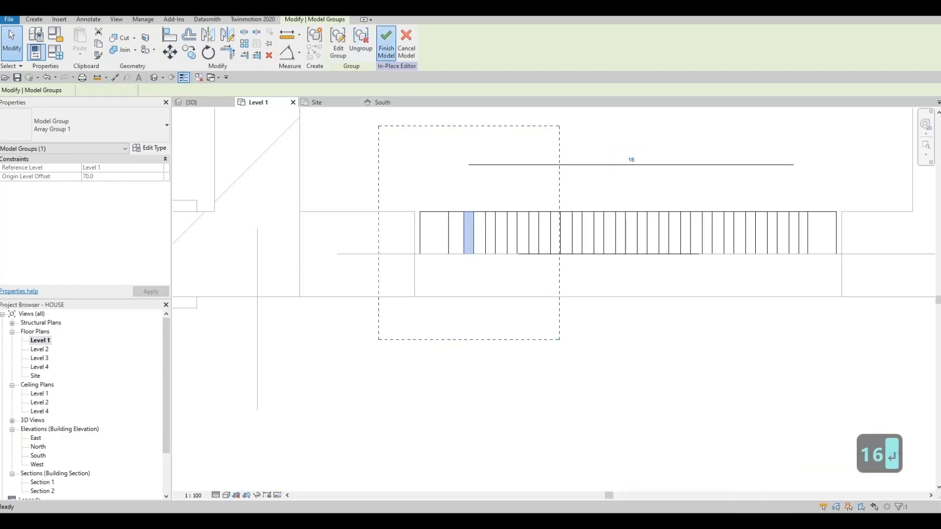
# - Select the gate in the 3D view, start editing it in place, and switch to the South elevation
pyautogui.click(192, 103)
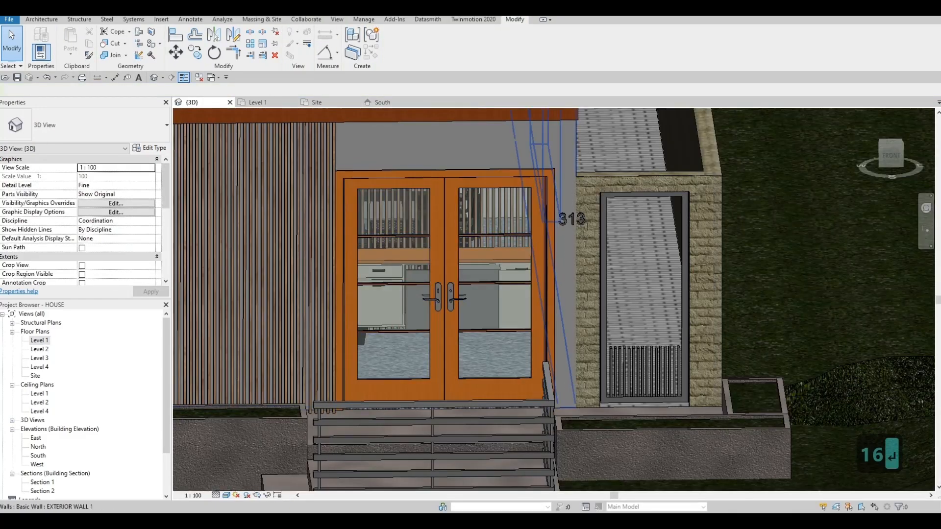
pyautogui.click(609, 350)
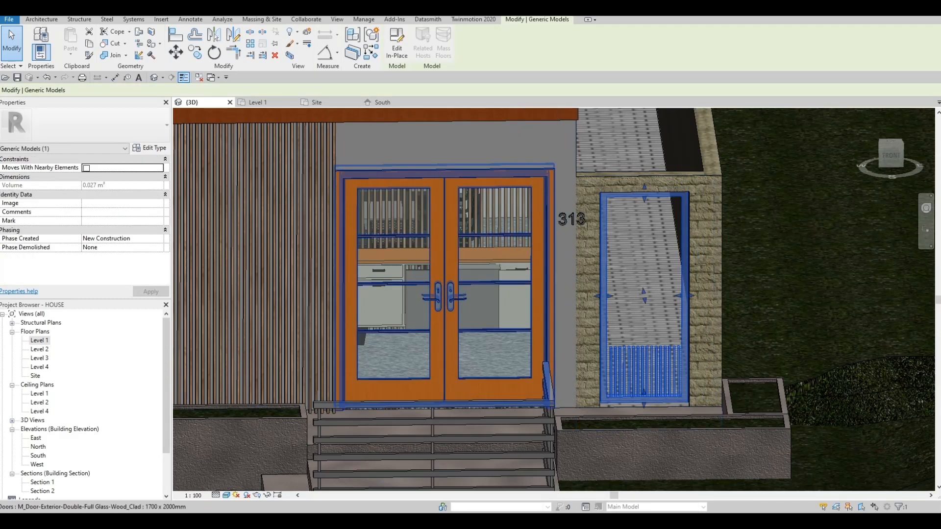
pyautogui.click(396, 43)
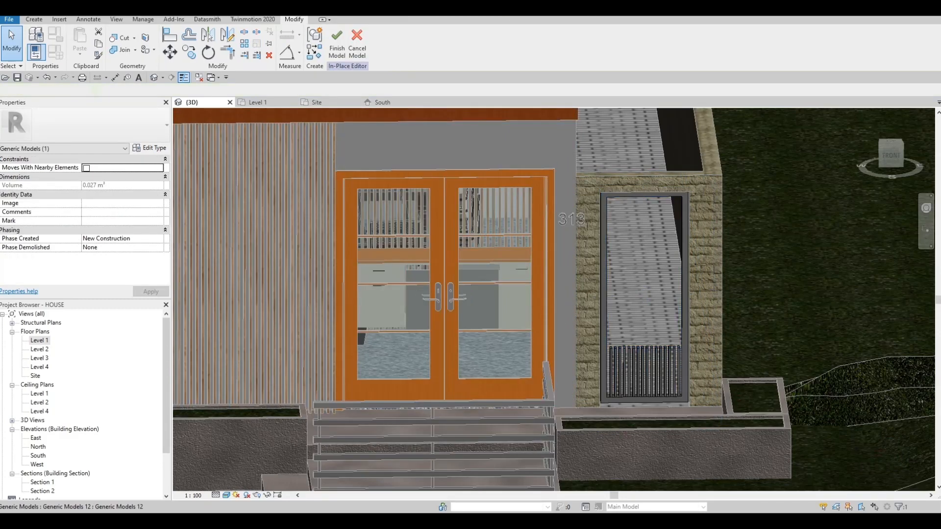
pyautogui.click(647, 373)
pyautogui.press('Escape')
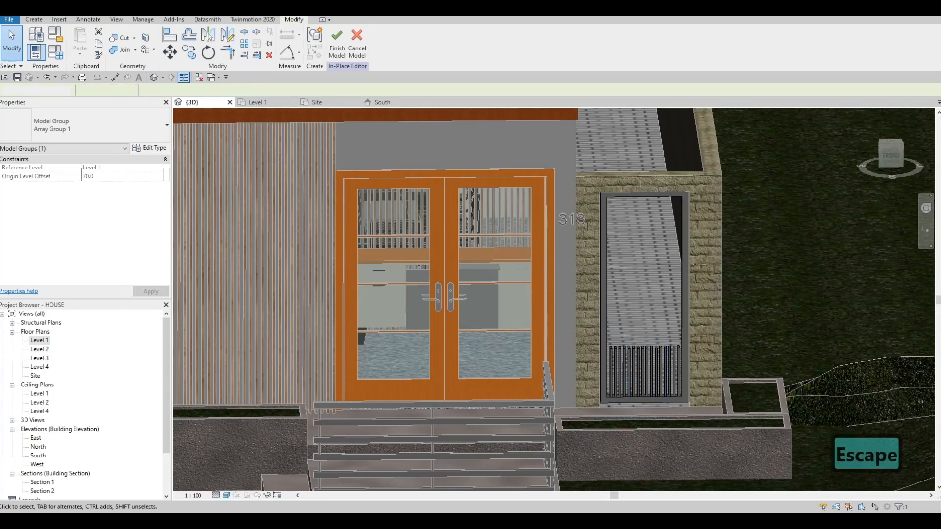
pyautogui.click(383, 102)
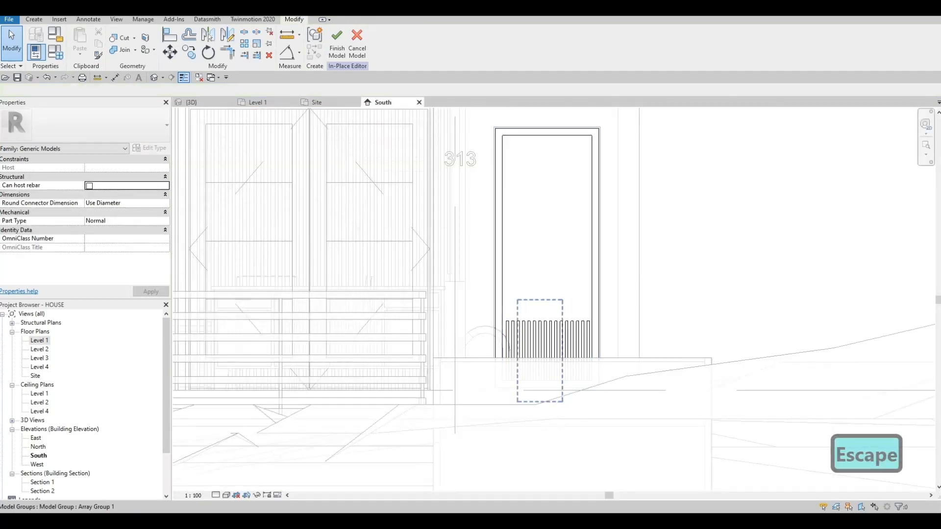
# - Edit the first slat's array group and stretch its extrusion up near the frame's top, to a depth of about 1709
pyautogui.click(540, 341)
pyautogui.press('Escape')
pyautogui.click(507, 343)
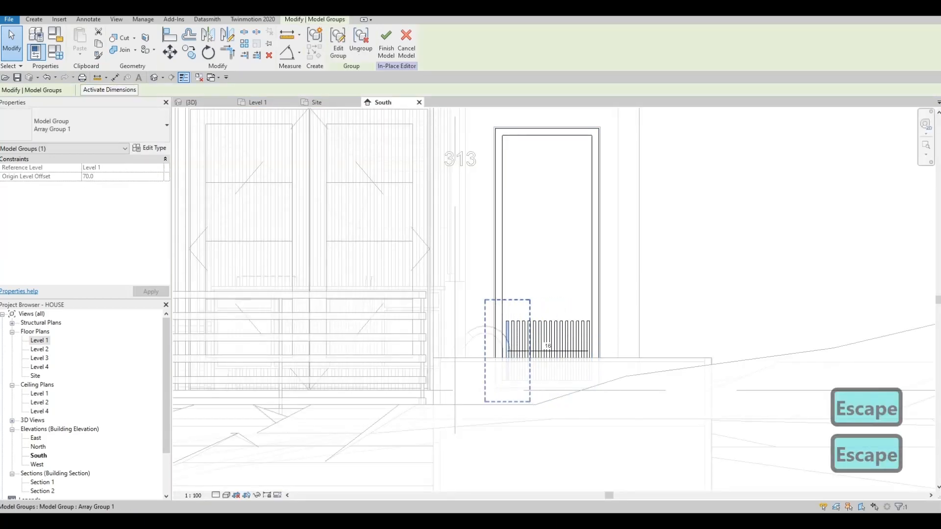
pyautogui.click(339, 41)
pyautogui.click(507, 343)
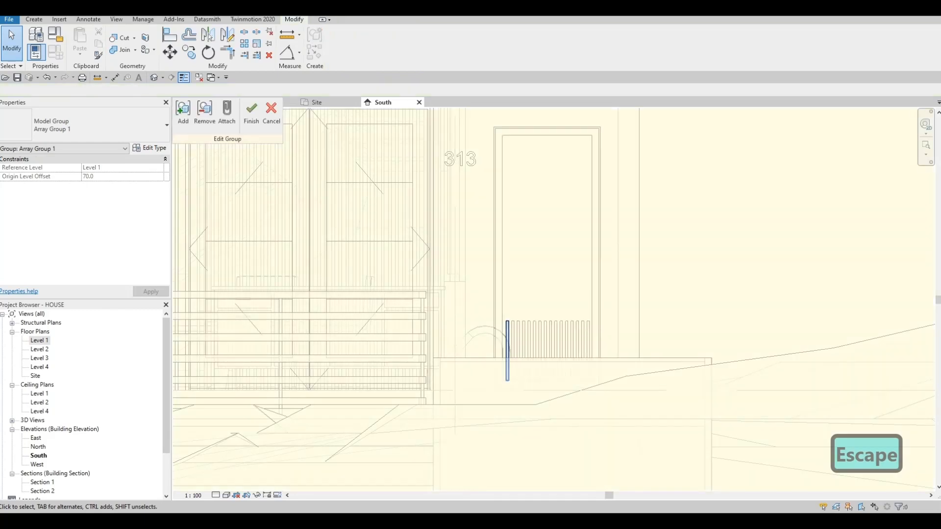
pyautogui.moveTo(507, 317); pyautogui.dragTo(507, 137)
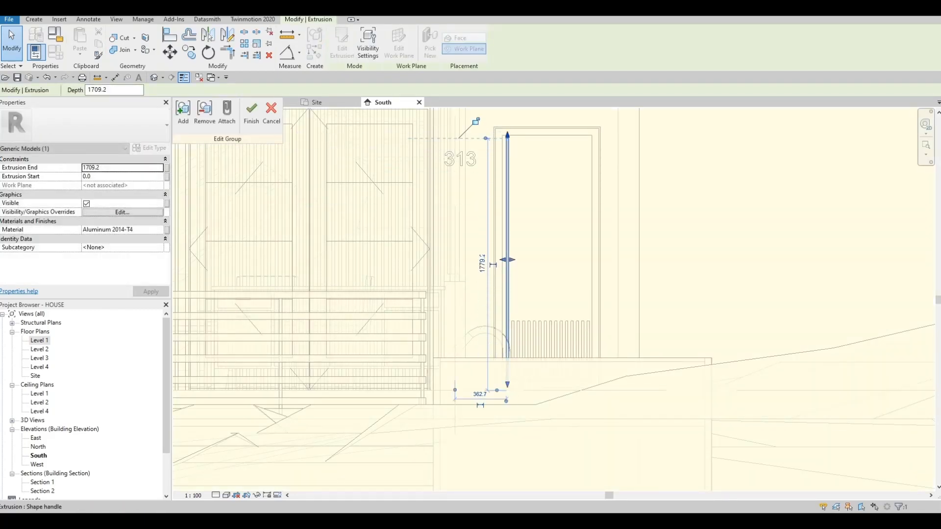
# - Align the slat's top with the frame's inner top edge, and finish both the group edit and the in-place model
pyautogui.scroll(5, 507, 134)
pyautogui.press('Escape')
pyautogui.press('Escape')
pyautogui.press('a')
pyautogui.press('l')
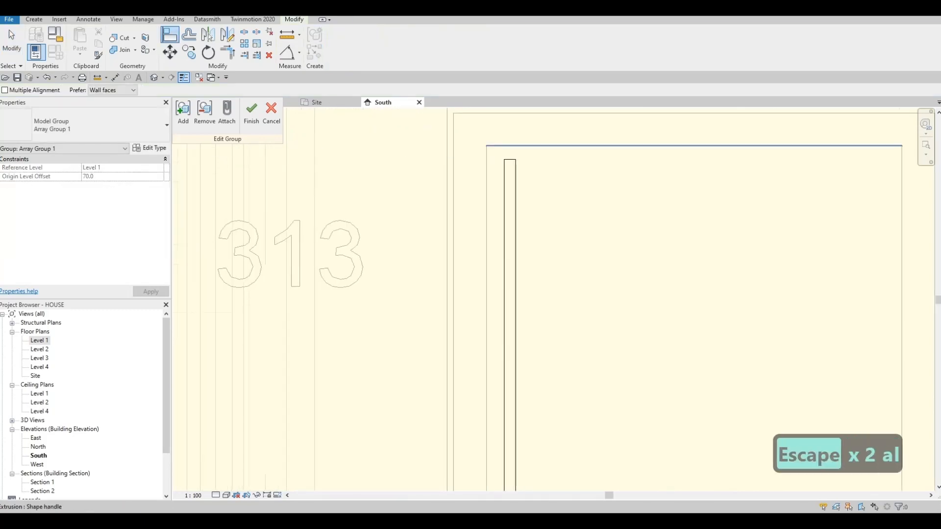
pyautogui.click(509, 159)
pyautogui.click(251, 113)
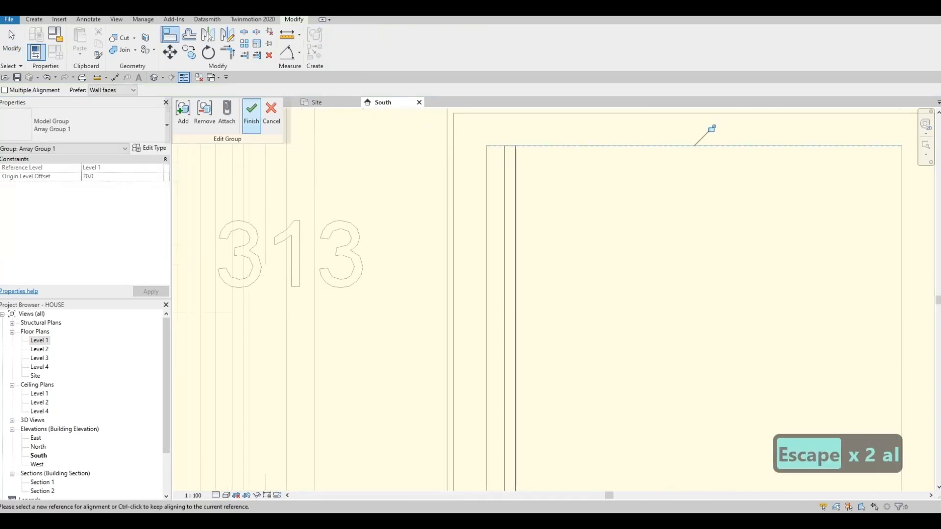
pyautogui.scroll(-5, 554, 299)
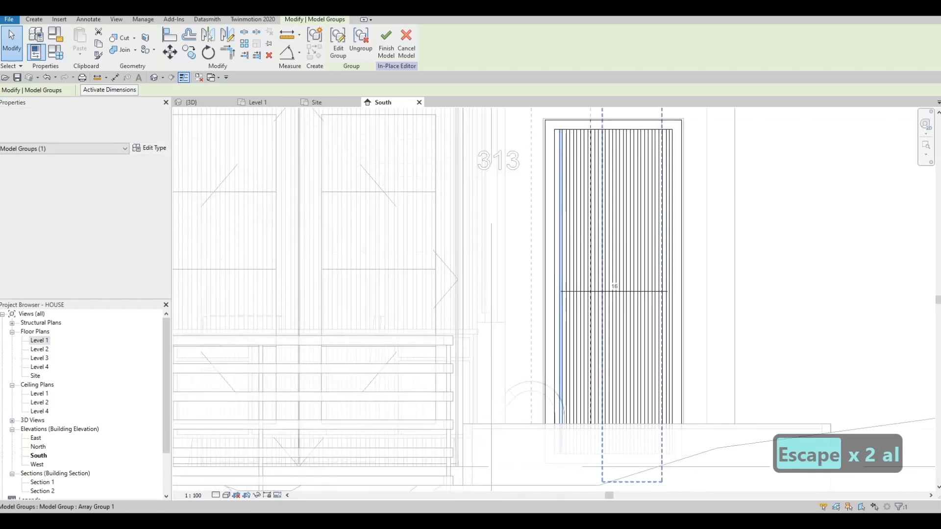
pyautogui.press('Escape')
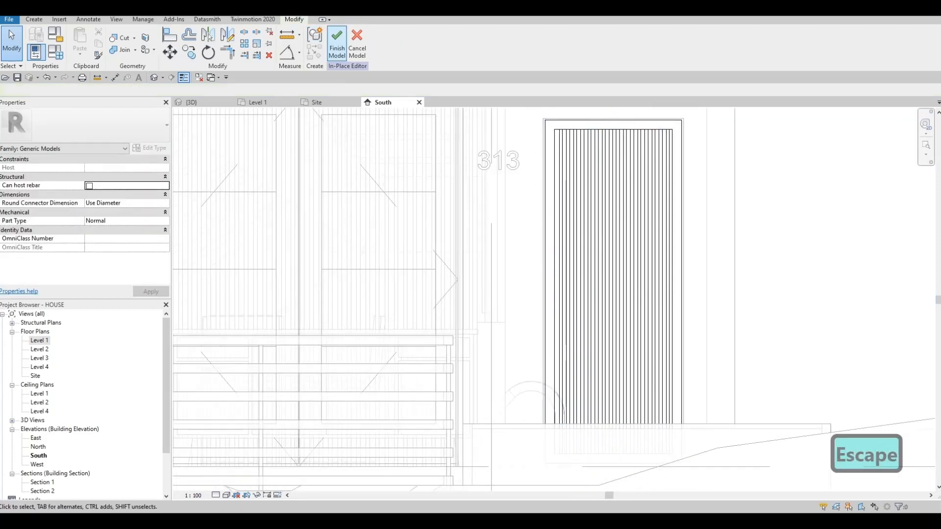
pyautogui.click(337, 44)
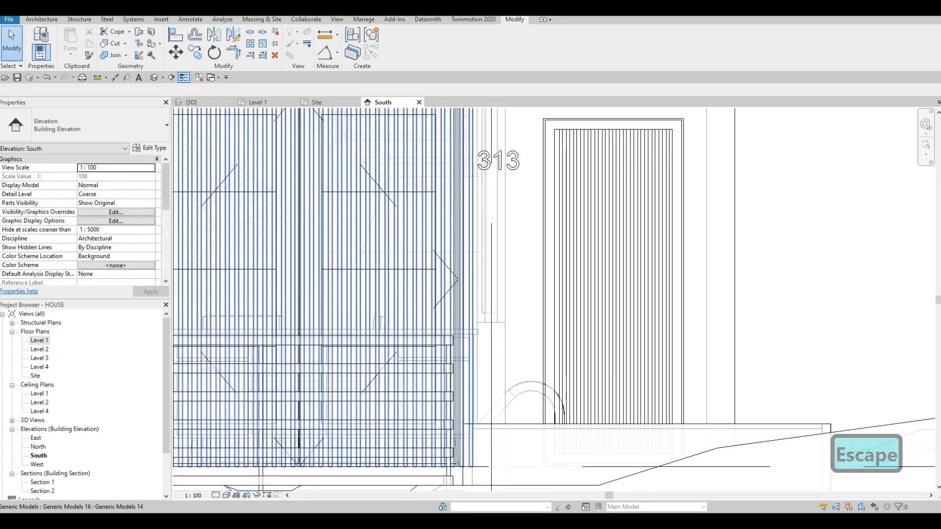
# - Examine the slatted gate in the side-wall opening from several angles in the 3D view
pyautogui.click(192, 102)
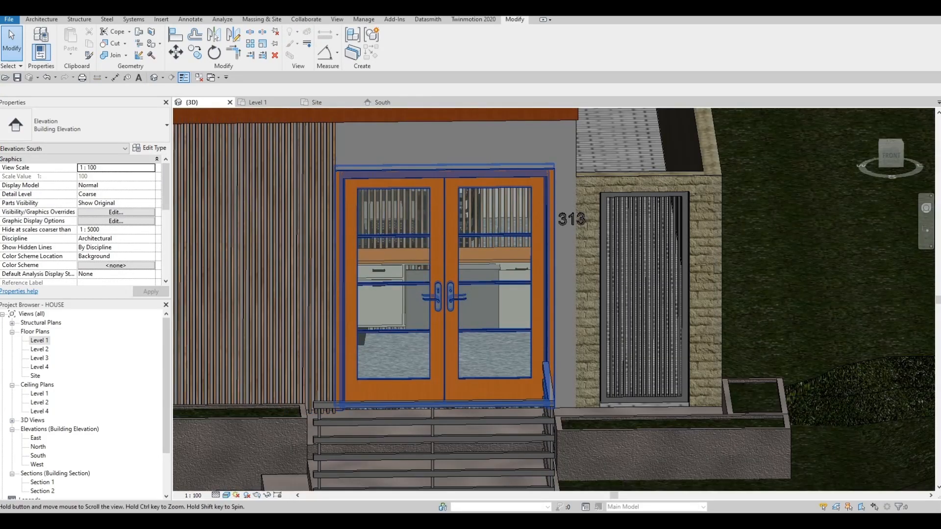
pyautogui.scroll(-2, 466, 216)
pyautogui.keyDown('shift'); pyautogui.moveTo(465, 220); pyautogui.dragTo(392, 245, button='middle'); pyautogui.keyUp('shift')
pyautogui.keyDown('shift'); pyautogui.moveTo(323, 285); pyautogui.dragTo(473, 300, button='middle'); pyautogui.keyUp('shift')
pyautogui.press('F1')
pyautogui.scroll(5, 564, 236)
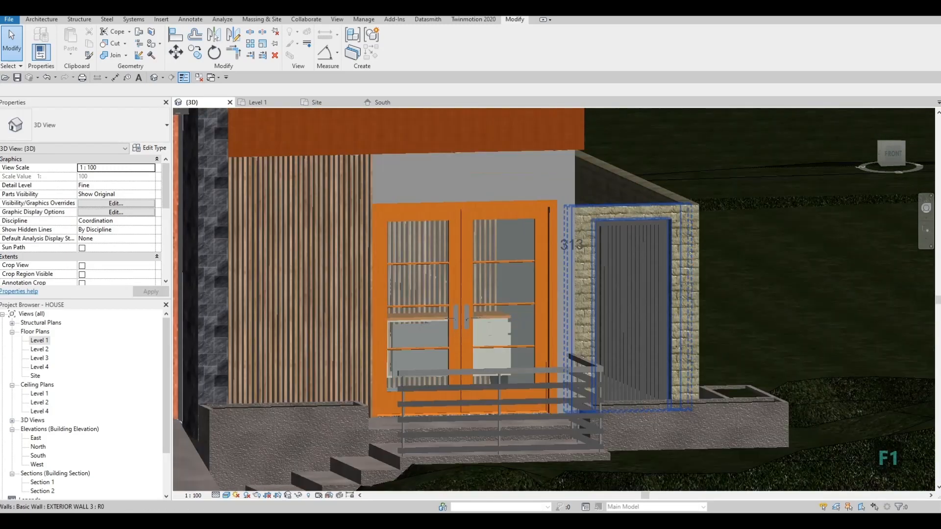
# - Nudge the house-number model text slightly right and down on the wall beside the entrance doors
pyautogui.click(566, 256)
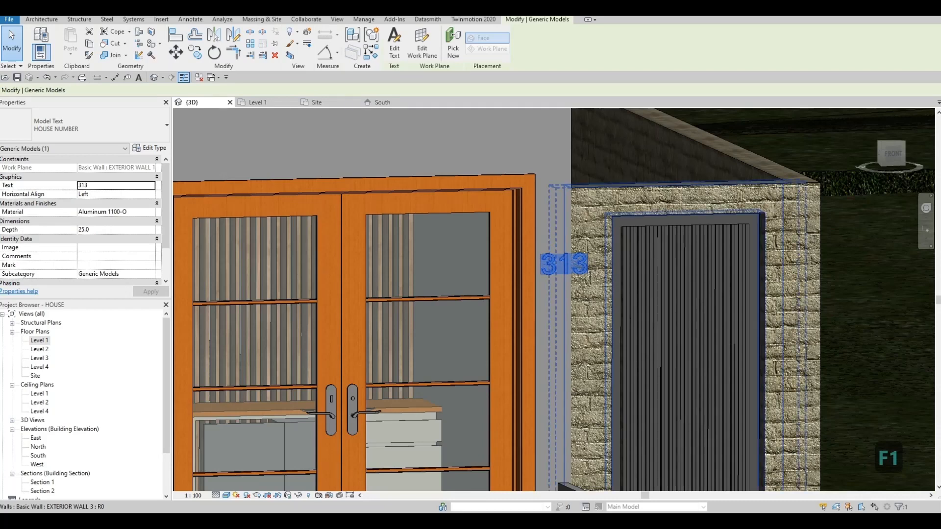
pyautogui.press('Right')
pyautogui.press('Right')
pyautogui.press('Down')
pyautogui.press('Down')
pyautogui.press('Down')
pyautogui.press('Right')
pyautogui.press('Right')
pyautogui.press('Right')
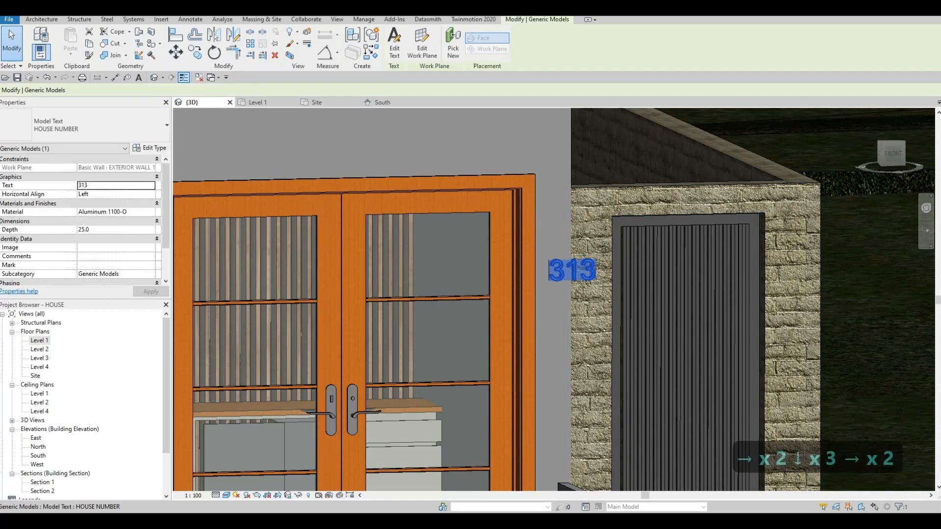
pyautogui.press('Down')
pyautogui.press('Escape')
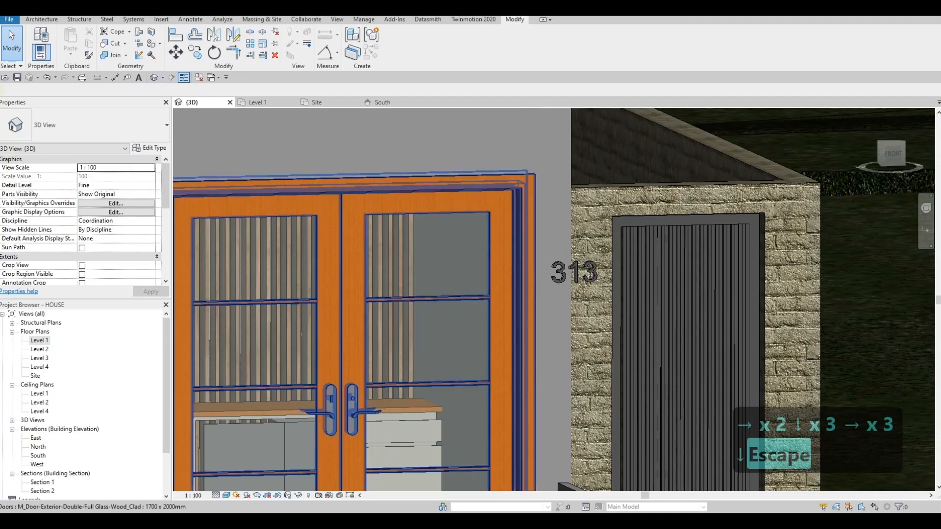
# - Remove the model transparency from the South elevation through its Graphic Display Options
pyautogui.moveTo(524, 294); pyautogui.dragTo(555, 293, button='middle')
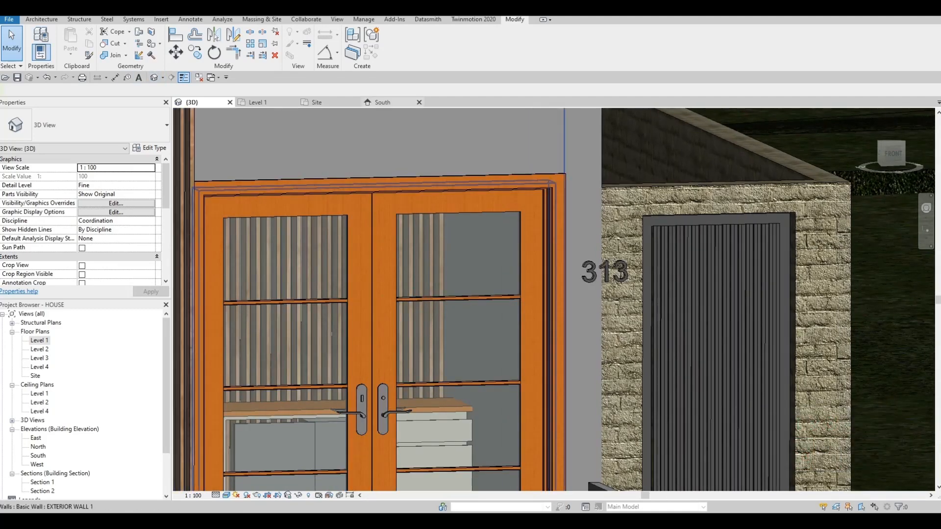
pyautogui.click(384, 102)
pyautogui.moveTo(486, 201); pyautogui.dragTo(476, 295, button='middle')
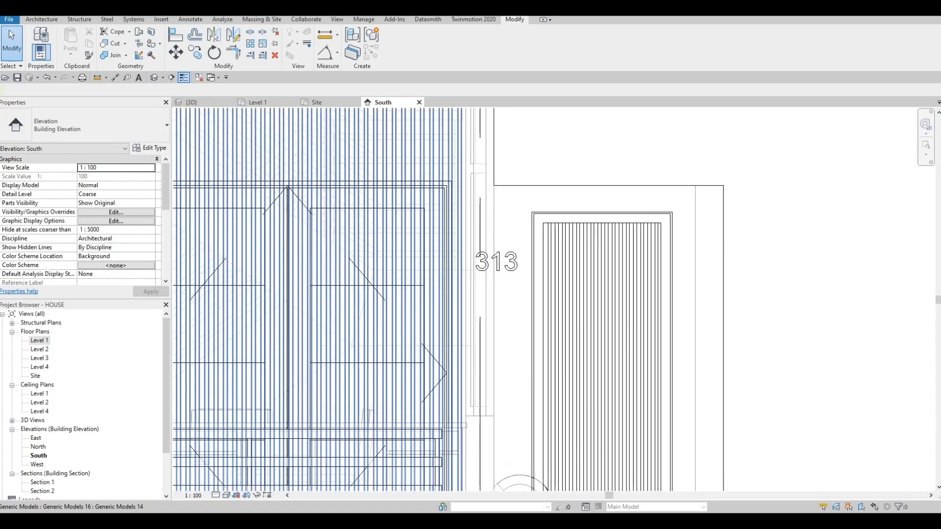
pyautogui.click(226, 495)
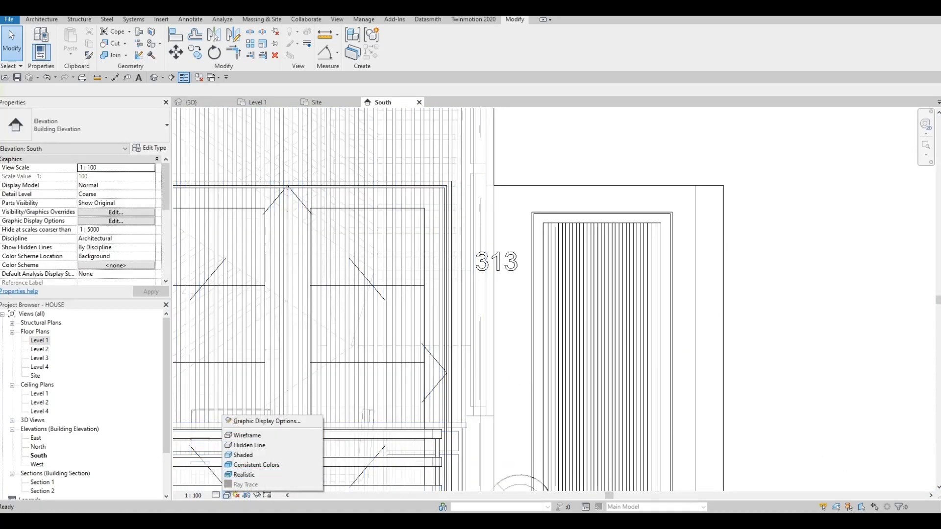
pyautogui.click(260, 419)
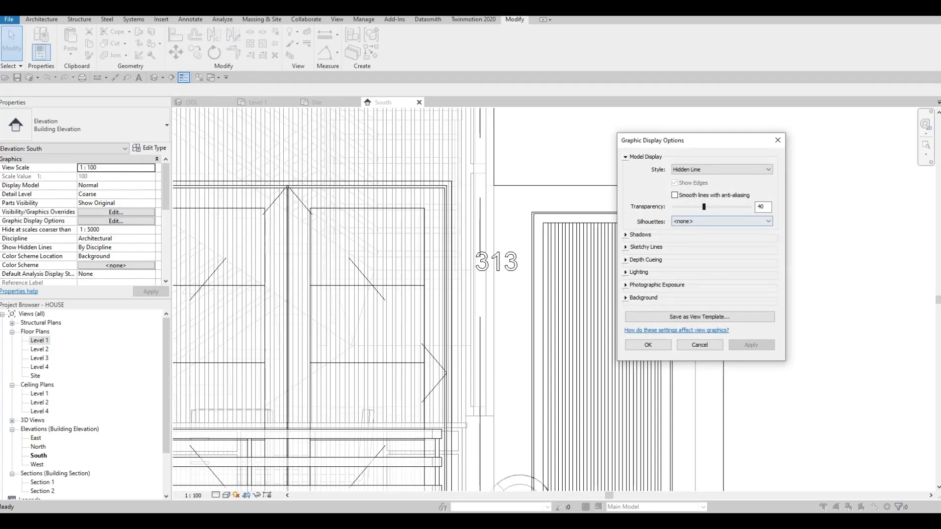
pyautogui.click(751, 344)
pyautogui.click(648, 345)
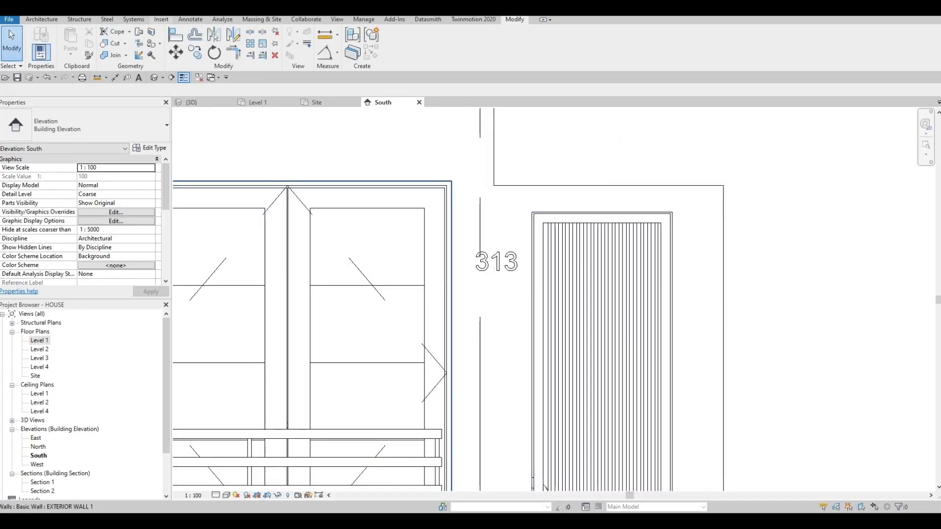
# - Start a new in-place model in the Generic Models category
pyautogui.click(42, 20)
pyautogui.click(114, 53)
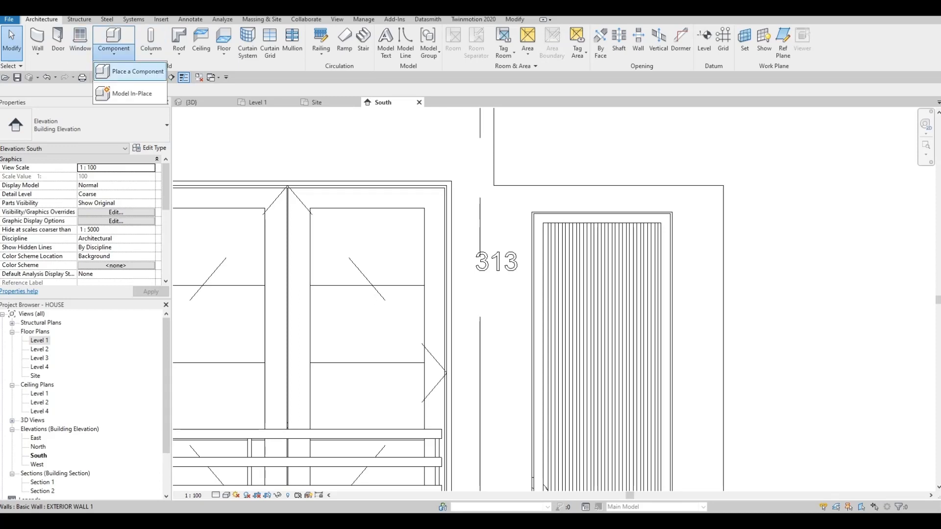
pyautogui.click(128, 93)
pyautogui.scroll(-3, 598, 186)
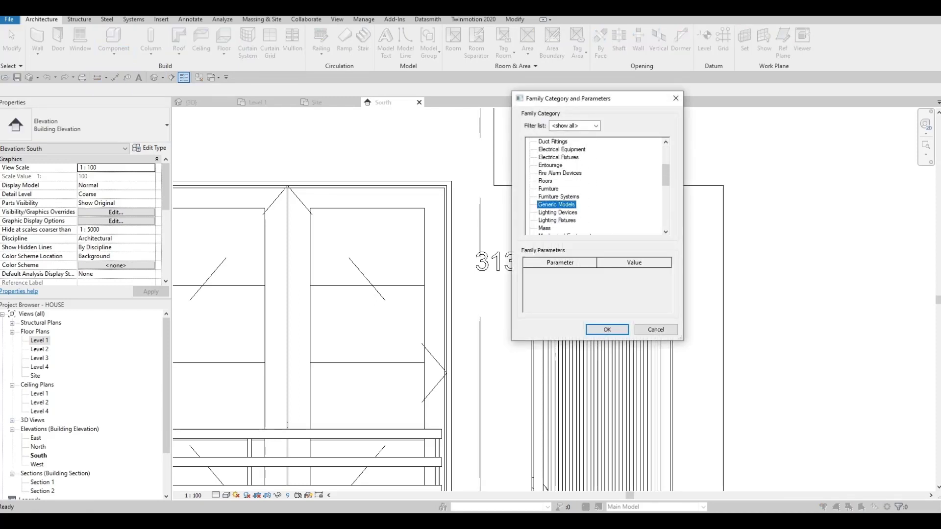
pyautogui.click(606, 329)
pyautogui.click(471, 278)
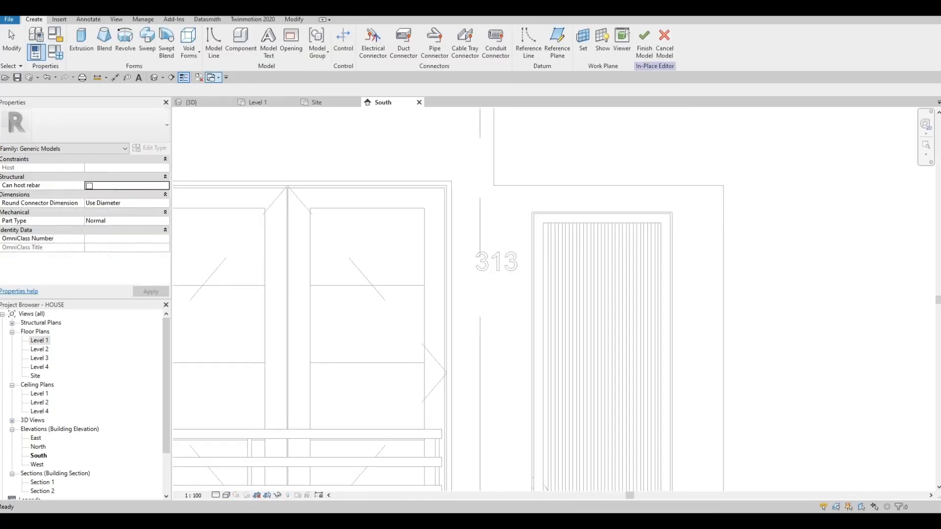
pyautogui.click(81, 41)
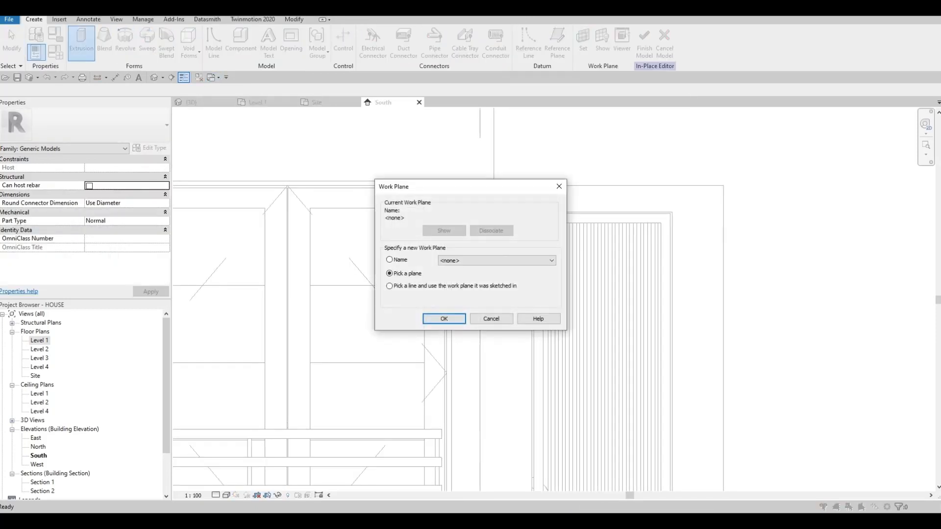
pyautogui.click(444, 319)
pyautogui.click(493, 164)
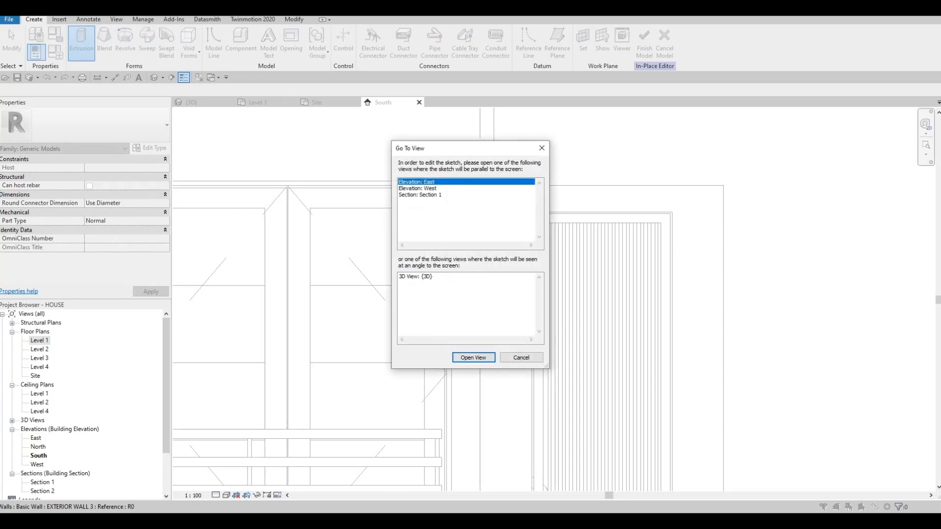
pyautogui.press('Escape')
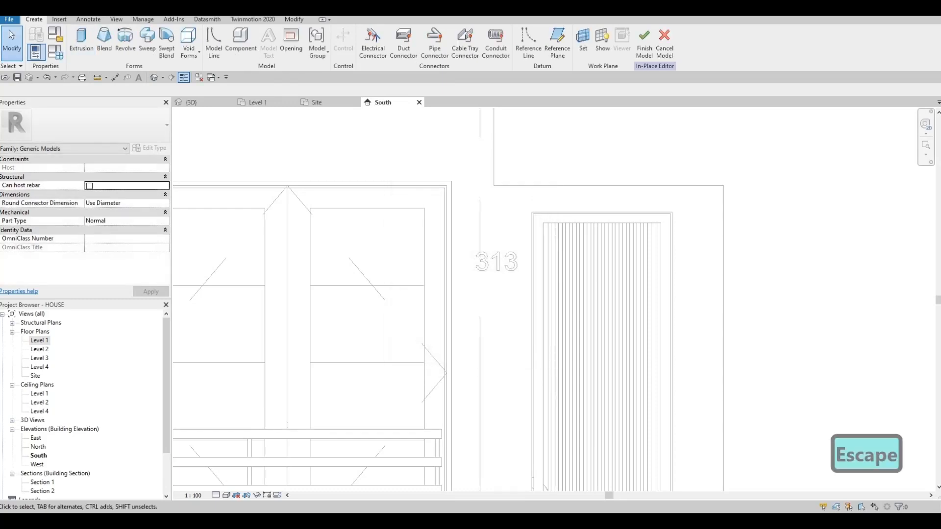
# - Set the work plane to a face of EXTERIOR WALL 3 and extrude a small rectangle above the house number
pyautogui.click(583, 42)
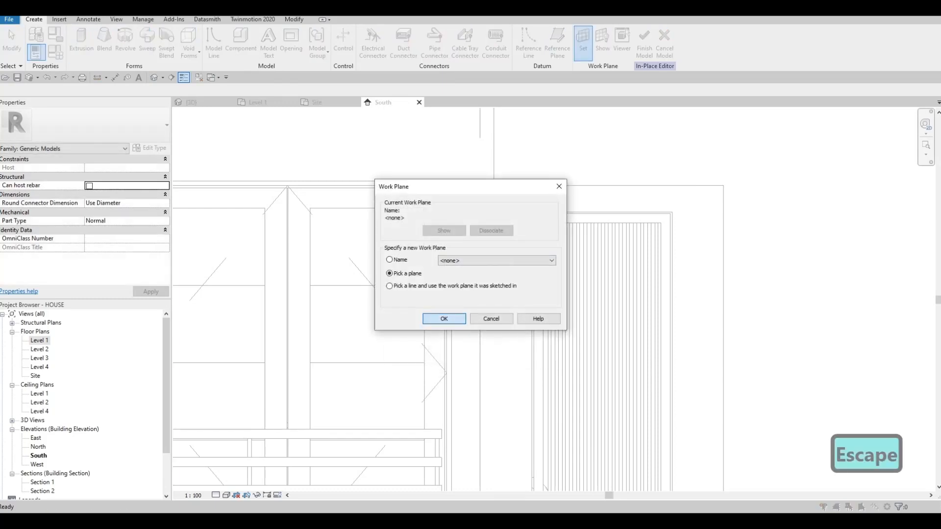
pyautogui.click(444, 319)
pyautogui.click(533, 245)
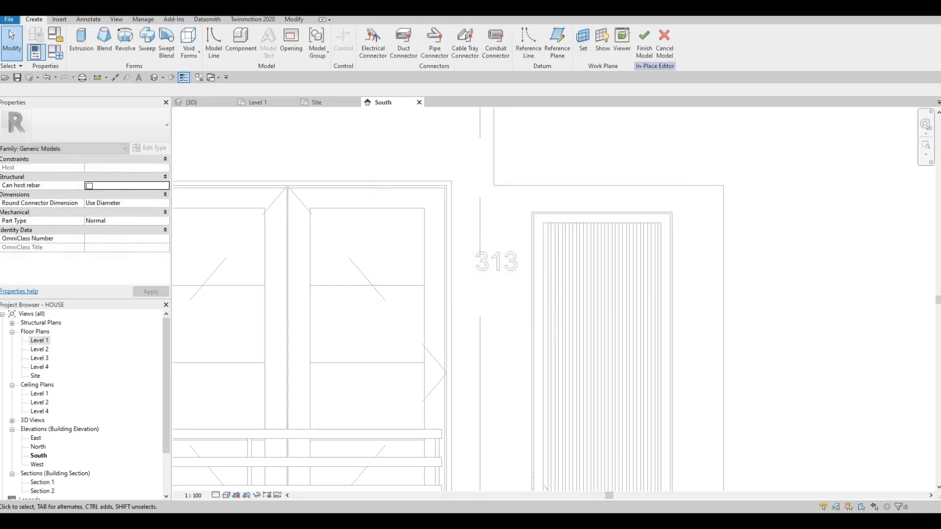
pyautogui.click(82, 43)
pyautogui.scroll(4, 504, 205)
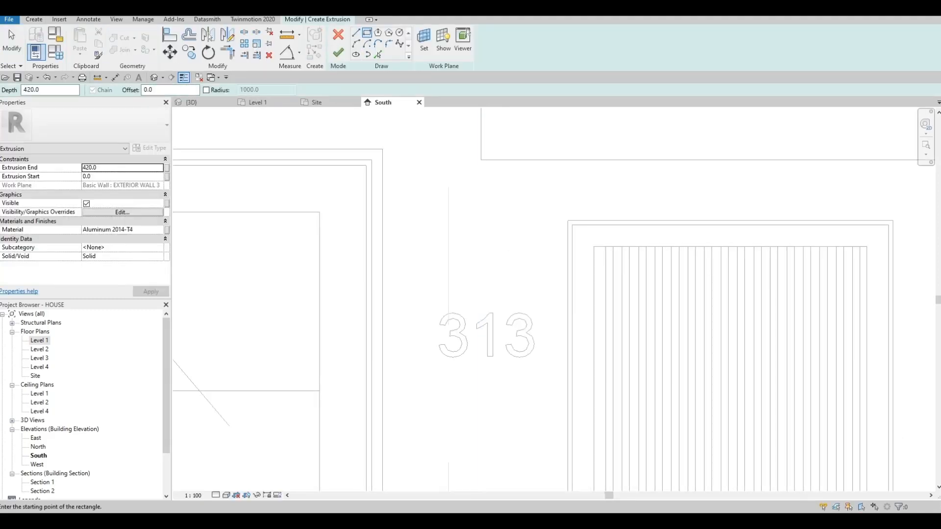
pyautogui.click(458, 259)
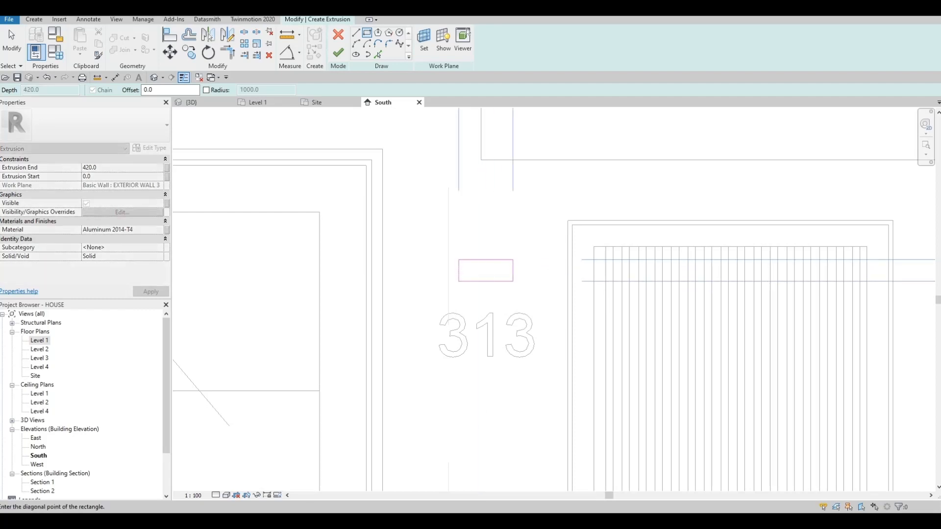
pyautogui.click(513, 281)
pyautogui.press('Escape')
pyautogui.click(338, 53)
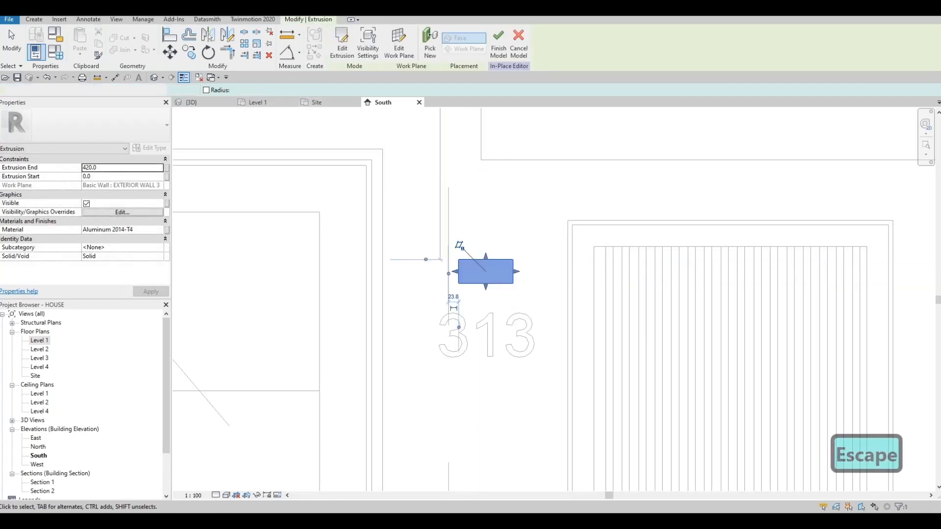
# - Move the extruded block up, further above the house number, to 25 mm from the wall edge
pyautogui.moveTo(480, 254); pyautogui.dragTo(499, 209, button='middle')
pyautogui.scroll(2, 500, 209)
pyautogui.moveTo(505, 226); pyautogui.dragTo(482, 172)
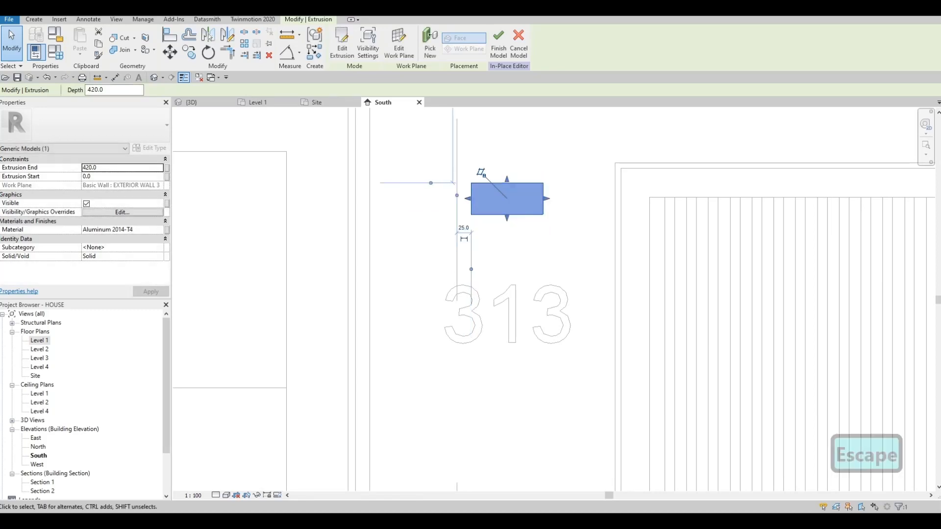
pyautogui.click(34, 20)
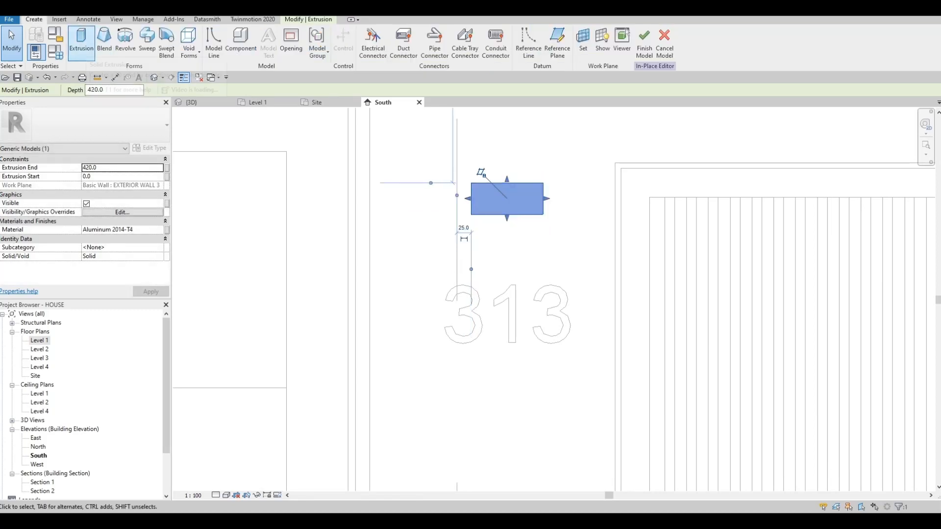
pyautogui.click(81, 44)
pyautogui.press('Escape')
pyautogui.press('Escape')
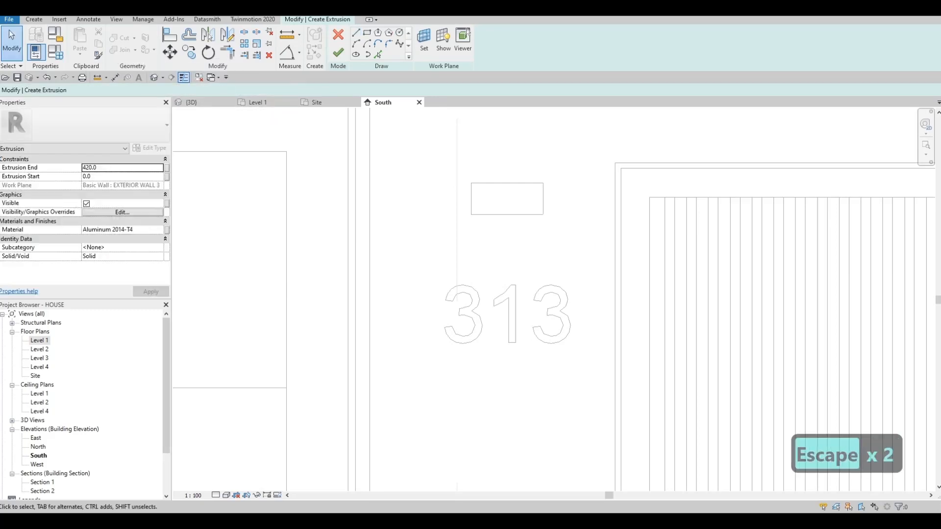
pyautogui.click(338, 52)
pyautogui.press('Escape')
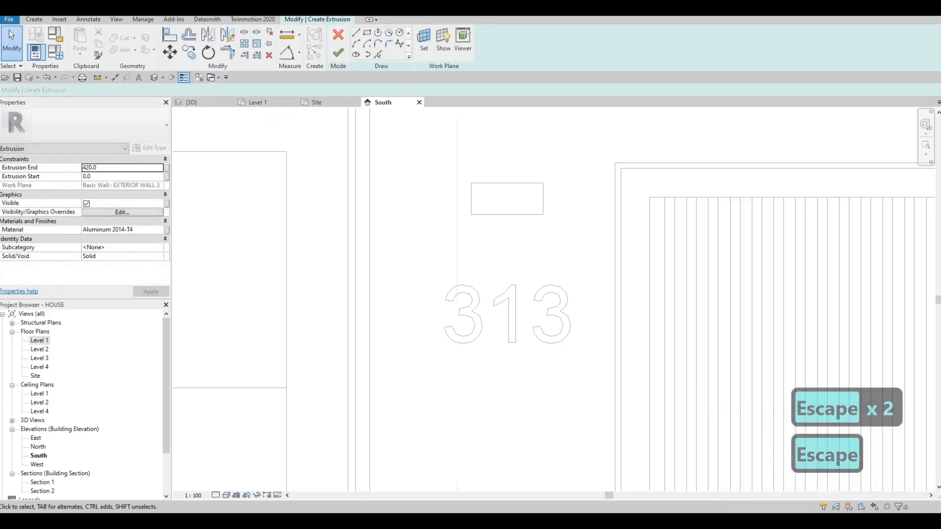
pyautogui.click(338, 35)
# - Add Aluminum 5052 from the AEC metal materials and assign it to the block above the house number
pyautogui.click(507, 183)
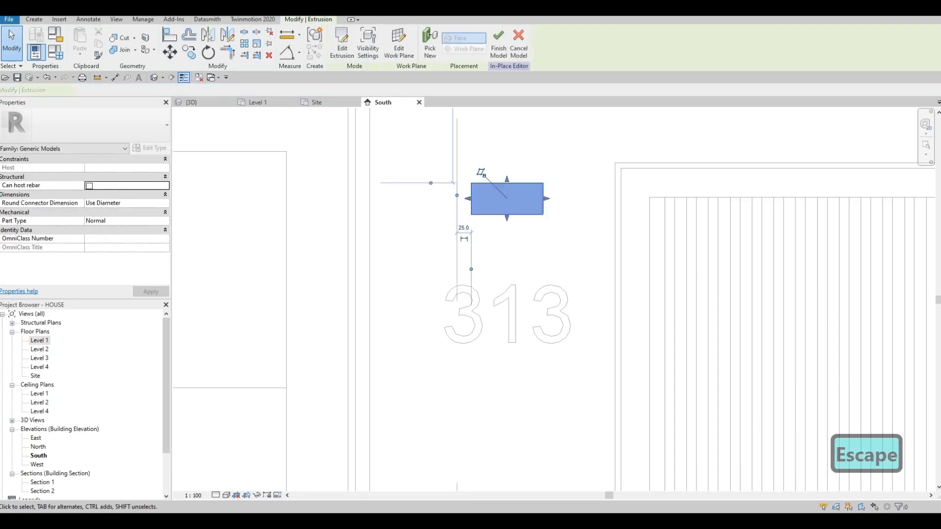
pyautogui.click(158, 230)
pyautogui.click(159, 230)
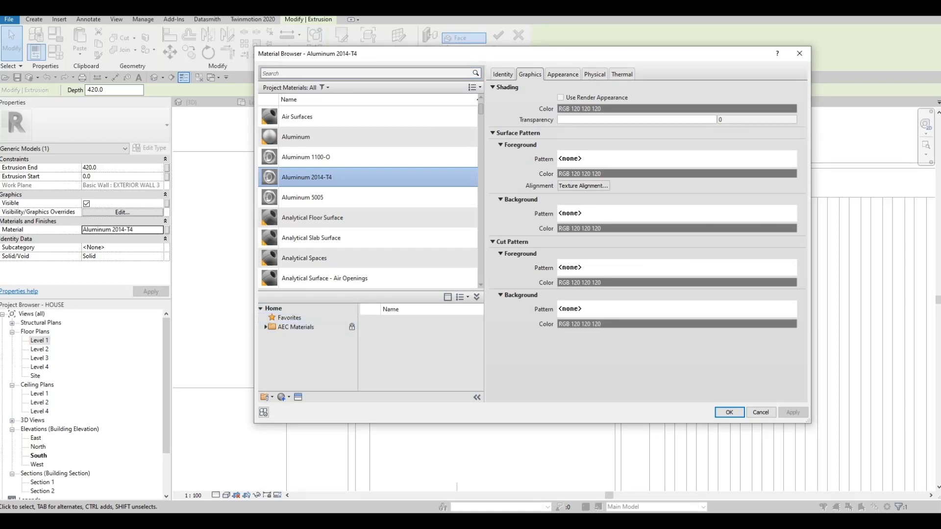
pyautogui.click(266, 327)
pyautogui.scroll(-3, 304, 365)
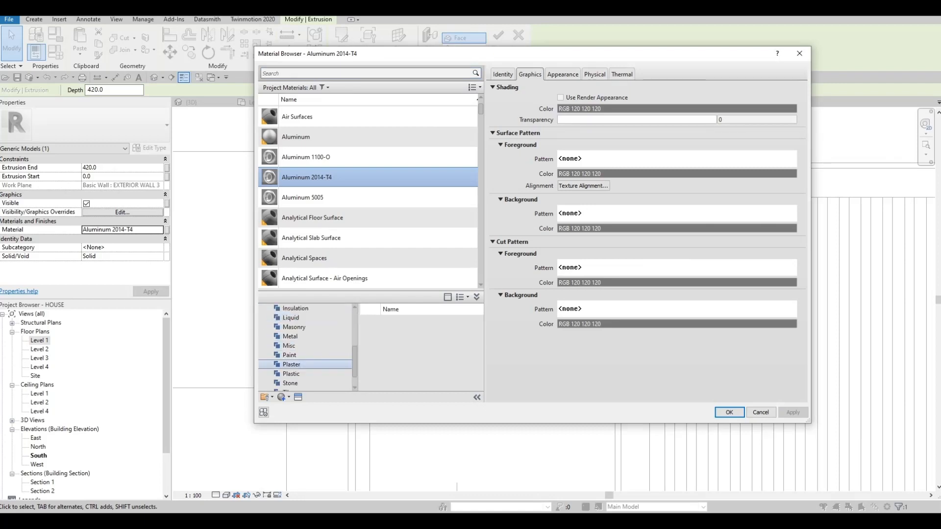
pyautogui.click(290, 336)
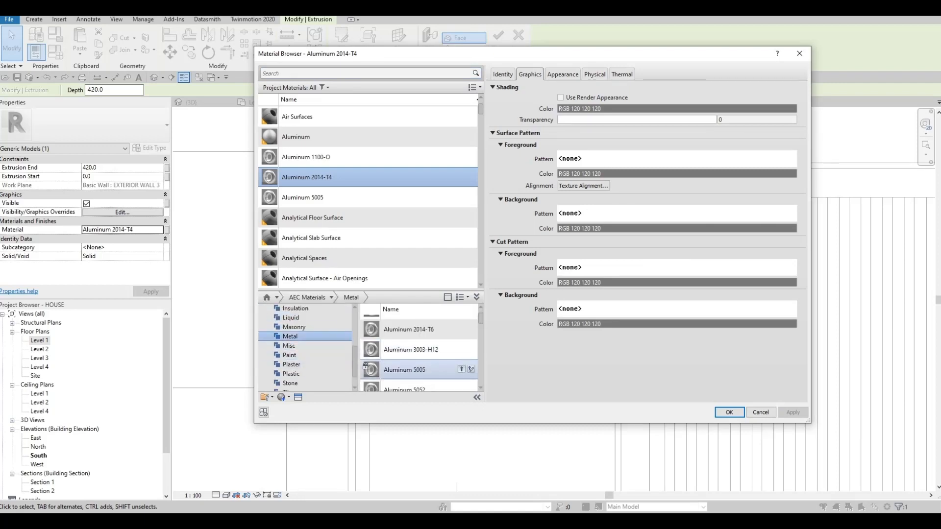
pyautogui.click(461, 369)
pyautogui.press('Escape')
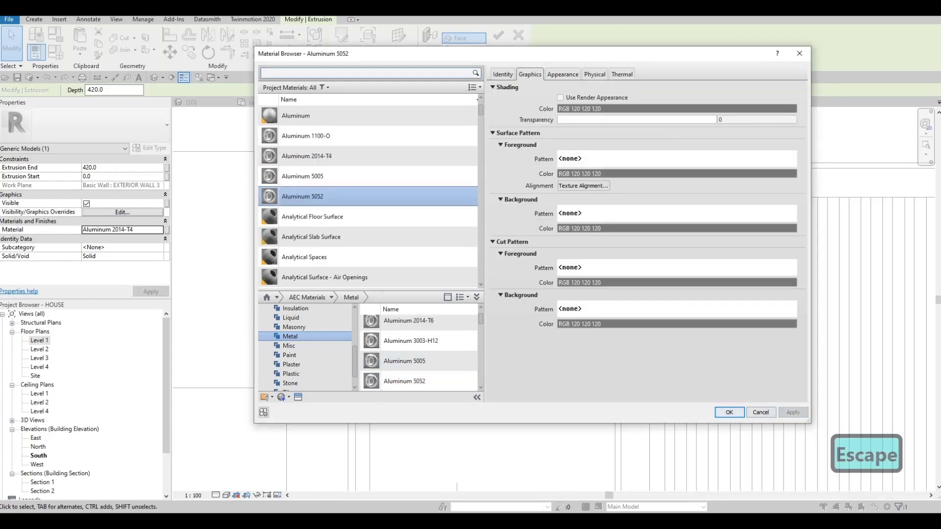
pyautogui.click(729, 412)
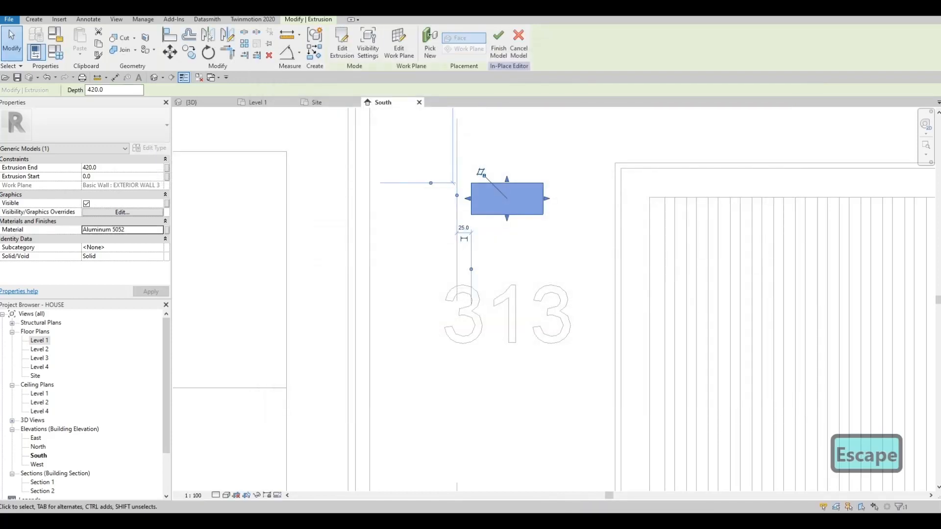
# - Sketch a thin rectangle for a second extrusion along the underside of the block, starting at its lower left corner
pyautogui.click(33, 20)
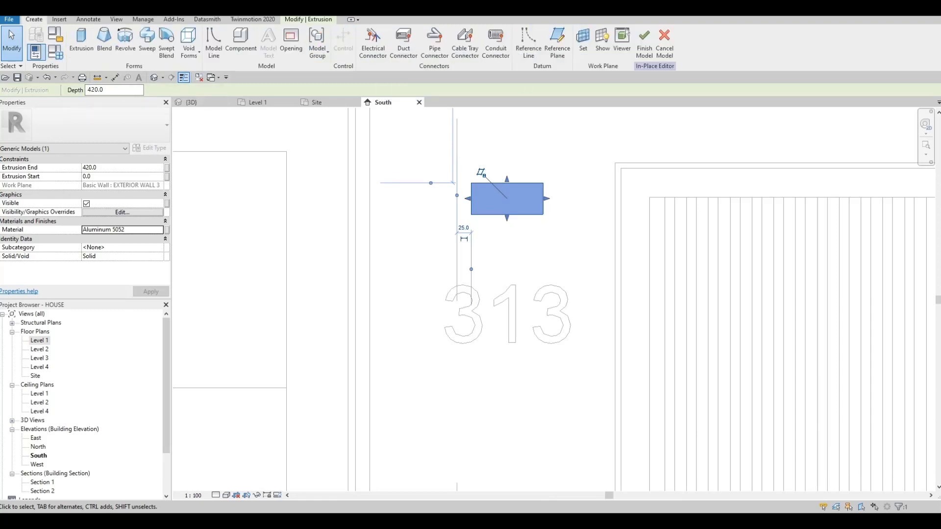
pyautogui.click(82, 43)
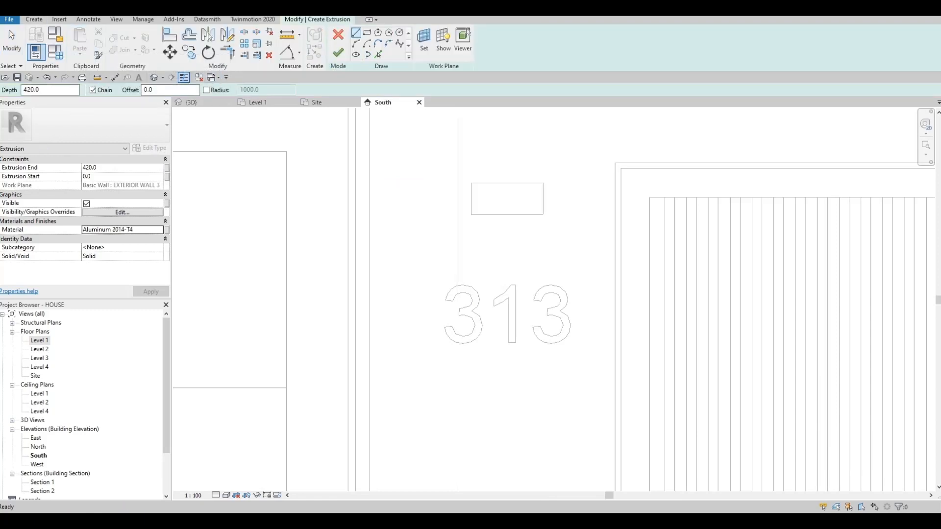
pyautogui.click(367, 33)
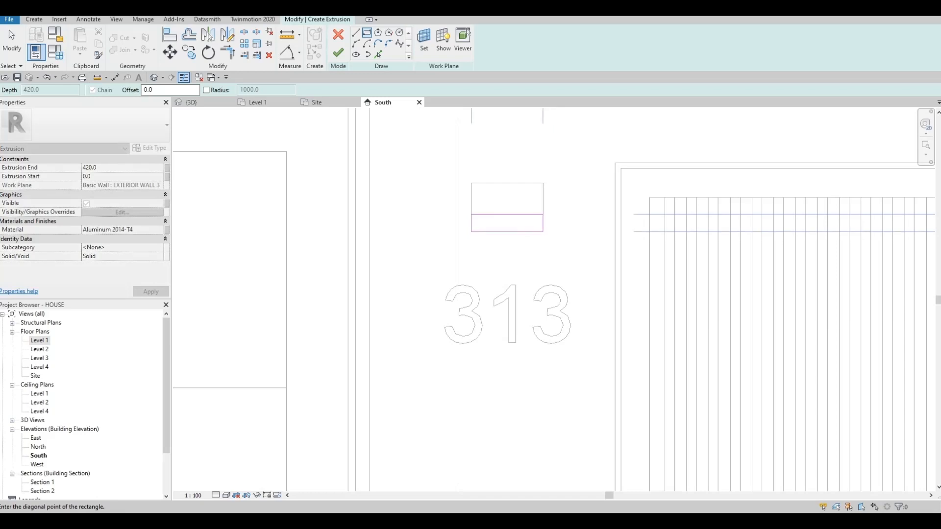
pyautogui.press('Escape')
pyautogui.click(478, 214)
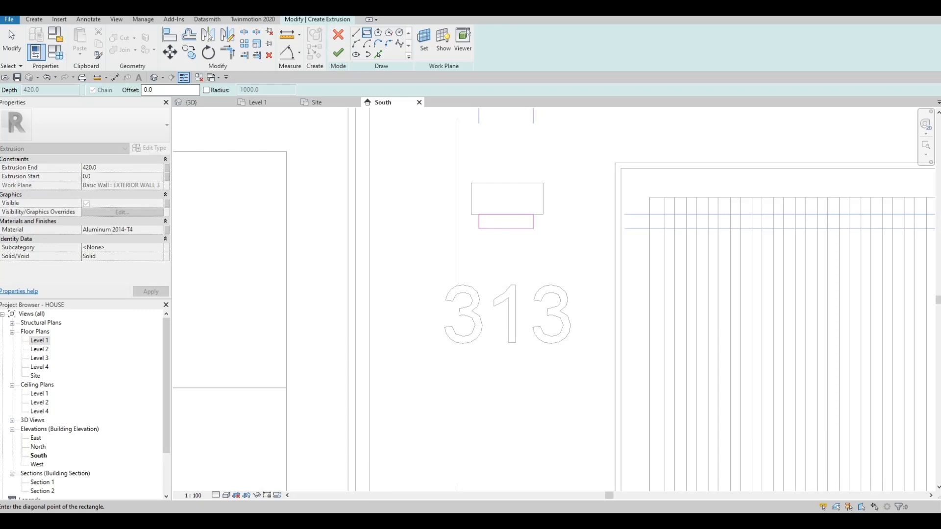
pyautogui.press('Escape')
pyautogui.click(472, 214)
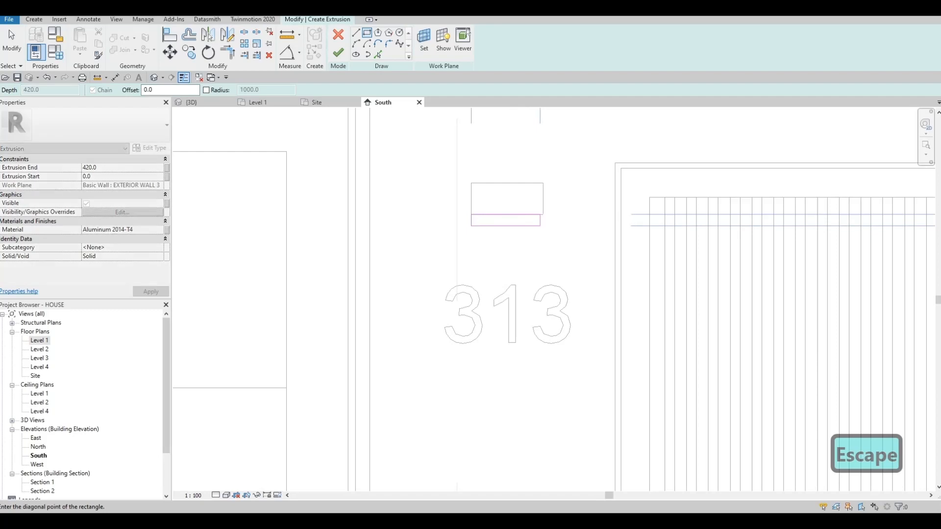
pyautogui.press('Escape')
pyautogui.press('Escape')
# - Align the right edge of the thin rectangle sketch with the right edge of the aluminium block above it
pyautogui.press('a')
pyautogui.press('l')
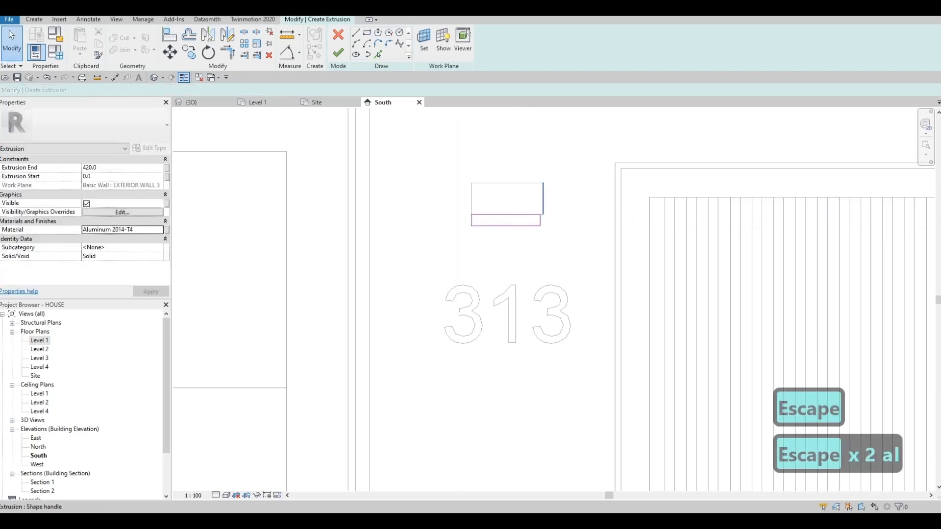
pyautogui.click(543, 226)
pyautogui.press('Escape')
pyautogui.press('Escape')
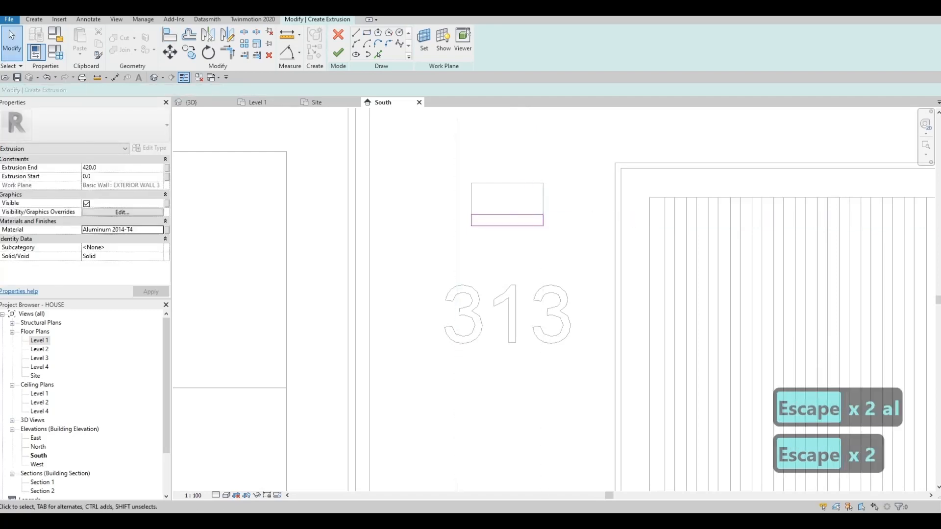
# - Assign Glass, White, High Luminance to the thin extrusion under the block and finish the extrusion
pyautogui.click(159, 230)
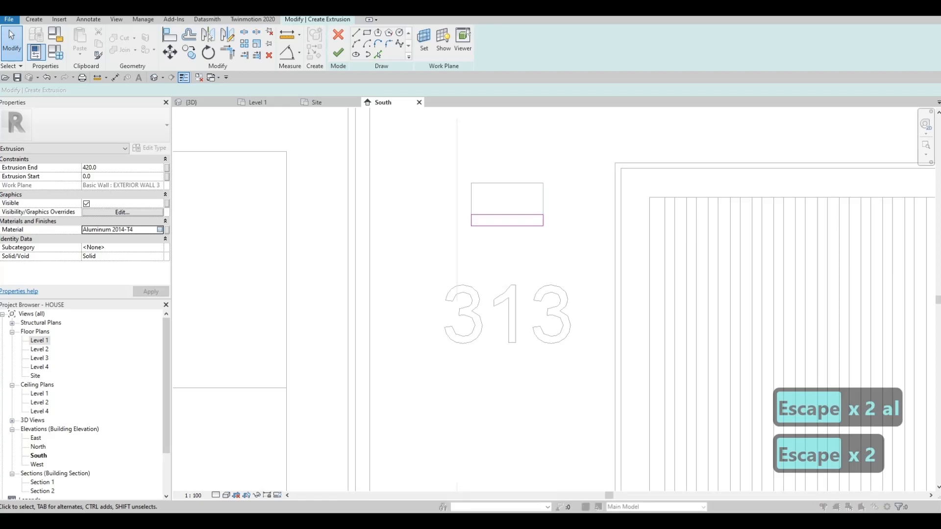
pyautogui.click(160, 230)
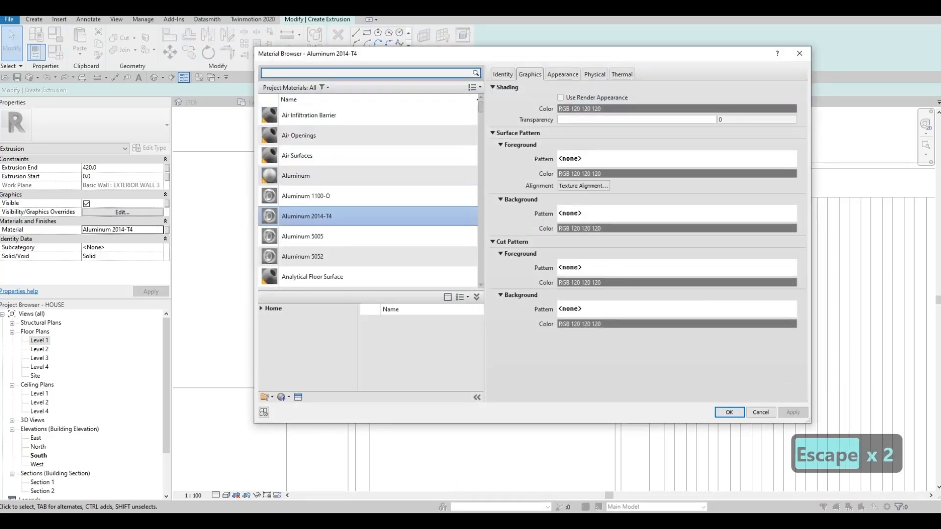
pyautogui.write('LUMI')
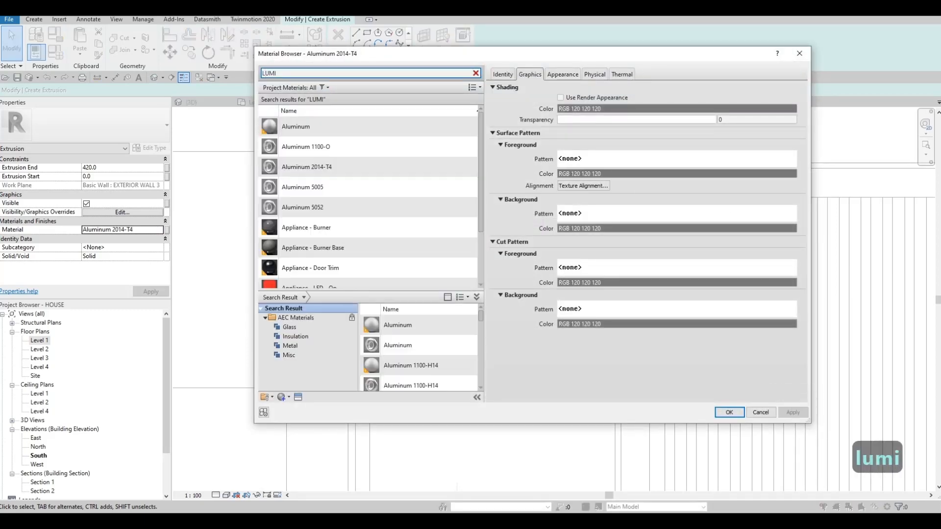
pyautogui.press('BackSpace')
pyautogui.write('A')
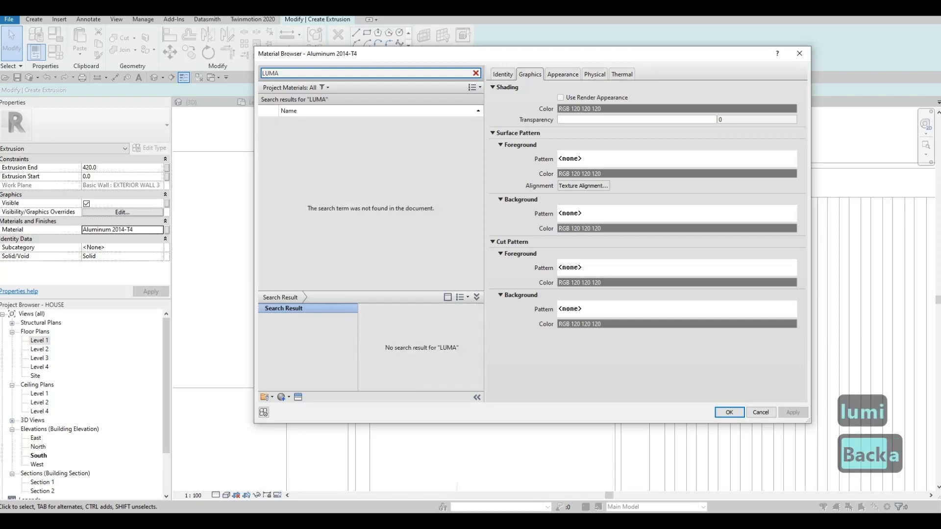
pyautogui.write('I')
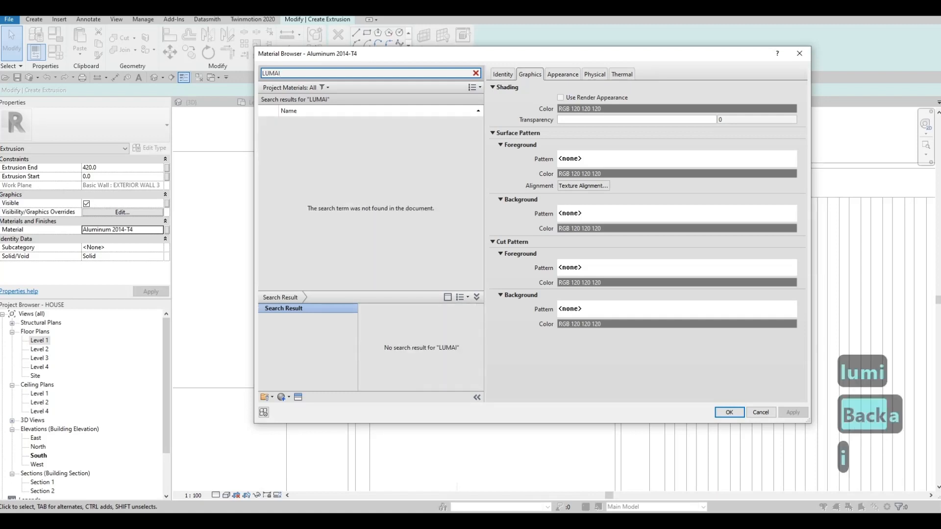
pyautogui.press('BackSpace')
pyautogui.press('BackSpace')
pyautogui.write('I')
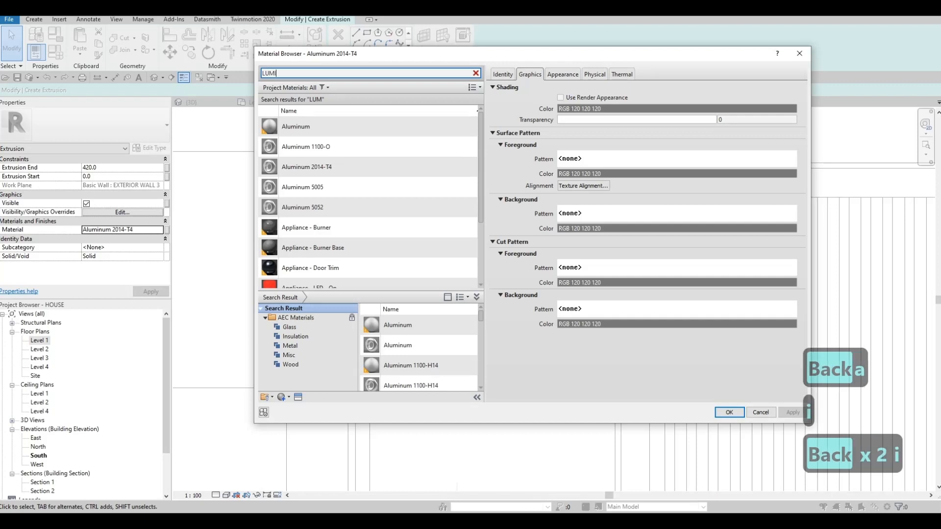
pyautogui.write('NAI')
pyautogui.press('BackSpace')
pyautogui.press('BackSpace')
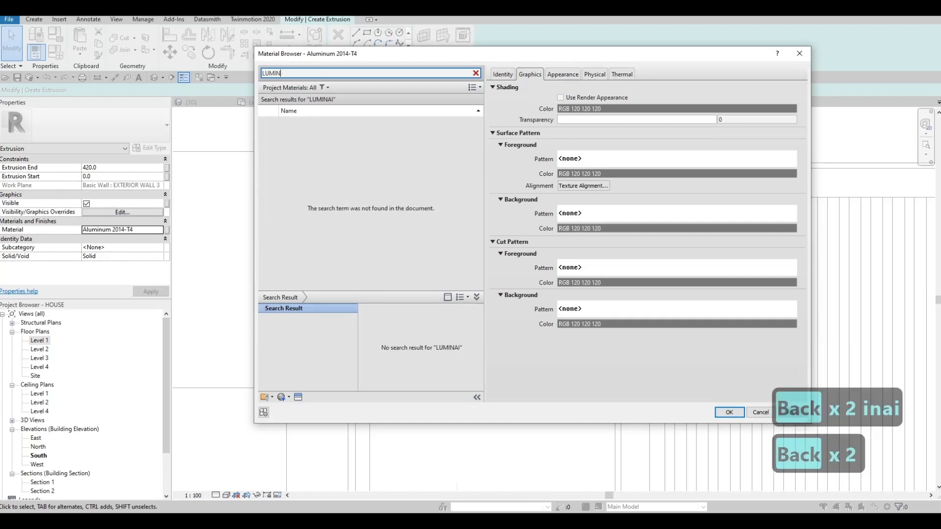
pyautogui.write('IN')
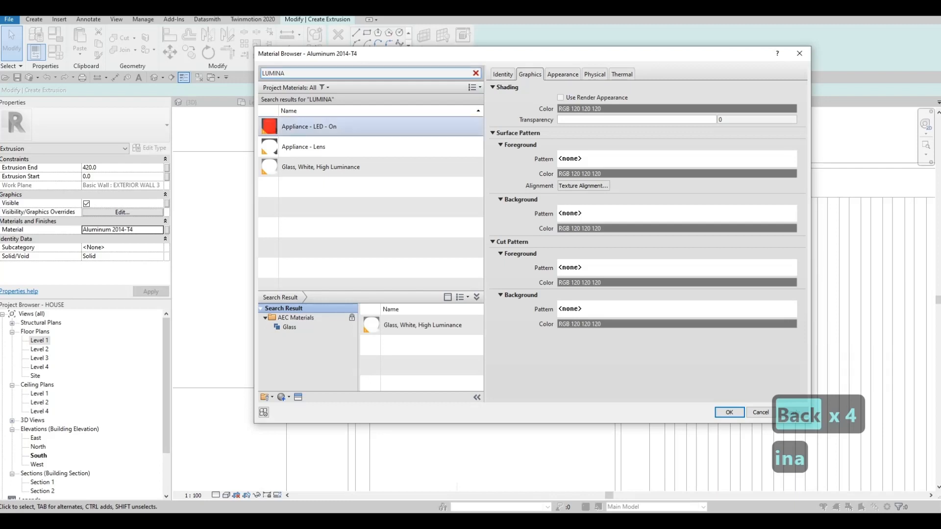
pyautogui.click(320, 168)
pyautogui.click(729, 412)
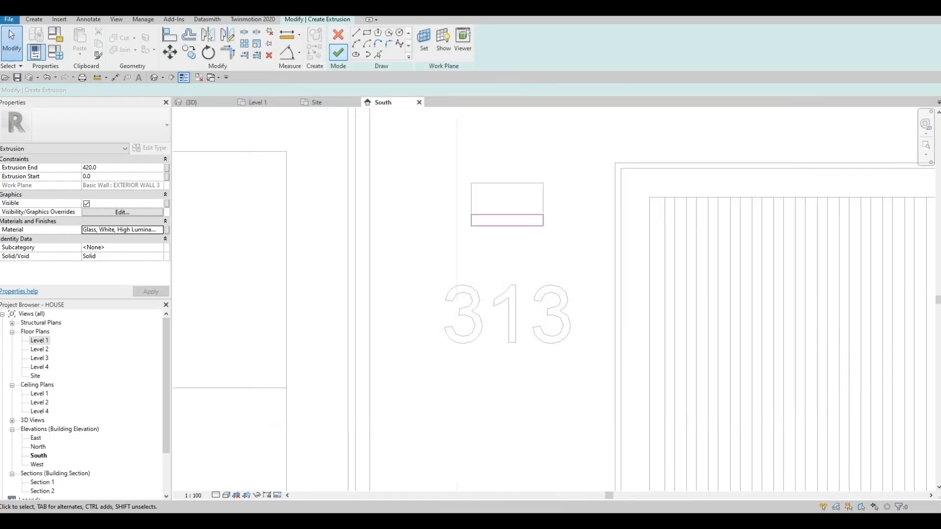
pyautogui.click(338, 53)
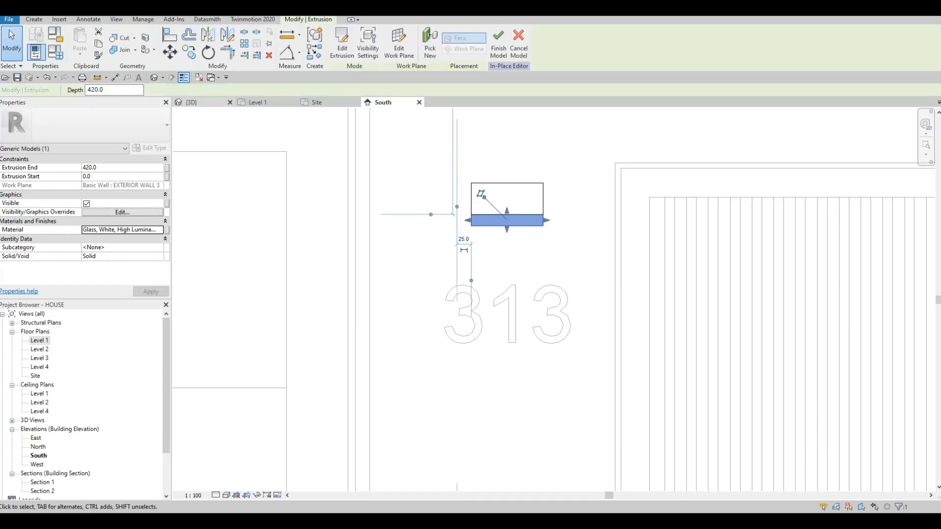
# - Shorten the aluminium block above the house number in the 3D view to a depth of about 42.6 mm
pyautogui.click(200, 103)
pyautogui.keyDown('shift'); pyautogui.moveTo(534, 240); pyautogui.dragTo(613, 235, button='middle'); pyautogui.keyUp('shift')
pyautogui.scroll(2, 612, 235)
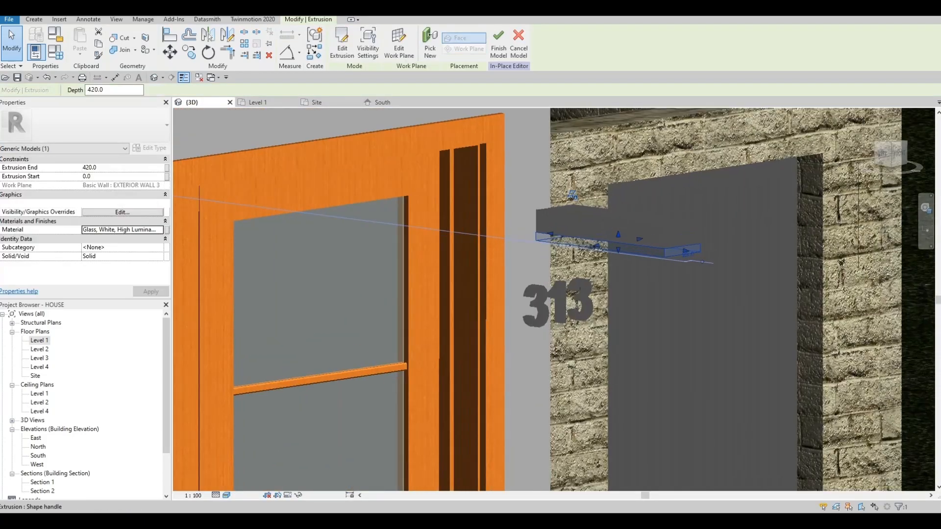
pyautogui.scroll(2, 643, 245)
pyautogui.press('Escape')
pyautogui.press('Escape')
pyautogui.click(642, 246)
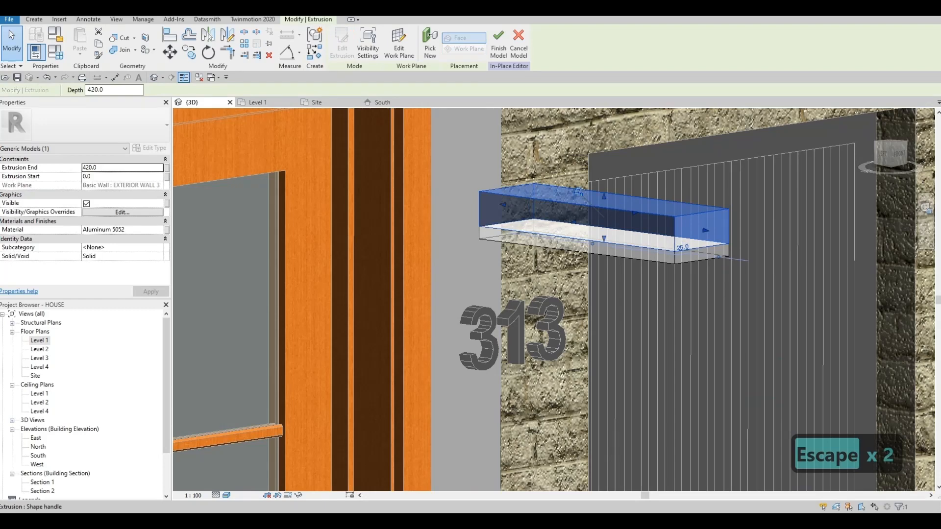
pyautogui.moveTo(578, 192); pyautogui.dragTo(489, 180)
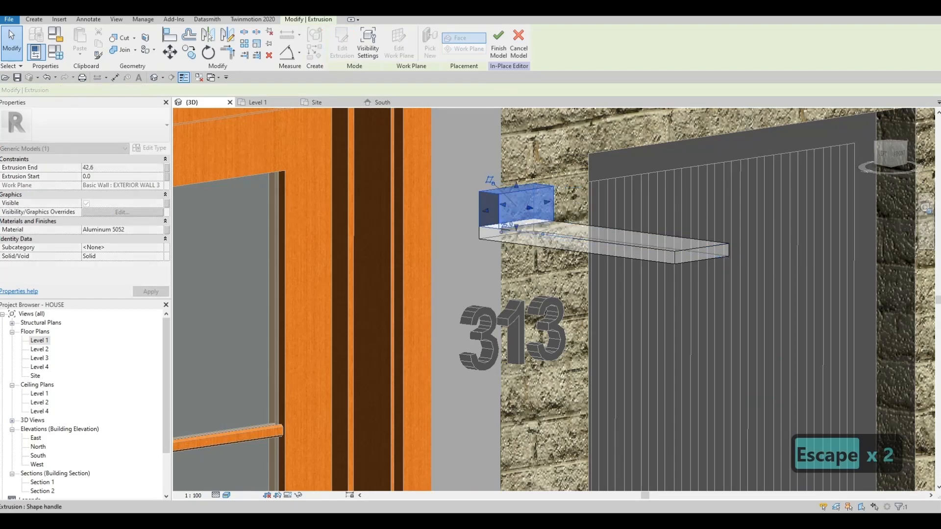
# - Shorten the white glass extrusion to roughly the depth of the aluminium block above it
pyautogui.click(578, 217)
pyautogui.moveTo(705, 254); pyautogui.dragTo(527, 230)
pyautogui.moveTo(544, 241)
pyautogui.keyDown('shift'); pyautogui.mouseDown(button='middle')
pyautogui.moveTo(618, 240)
pyautogui.moveTo(541, 246)
pyautogui.mouseUp(button='middle'); pyautogui.keyUp('shift')
pyautogui.press('Escape')
pyautogui.press('Escape')
# - Try to align the glass extrusion with a face of the aluminium block, and undo the attempt
pyautogui.press('a')
pyautogui.press('l')
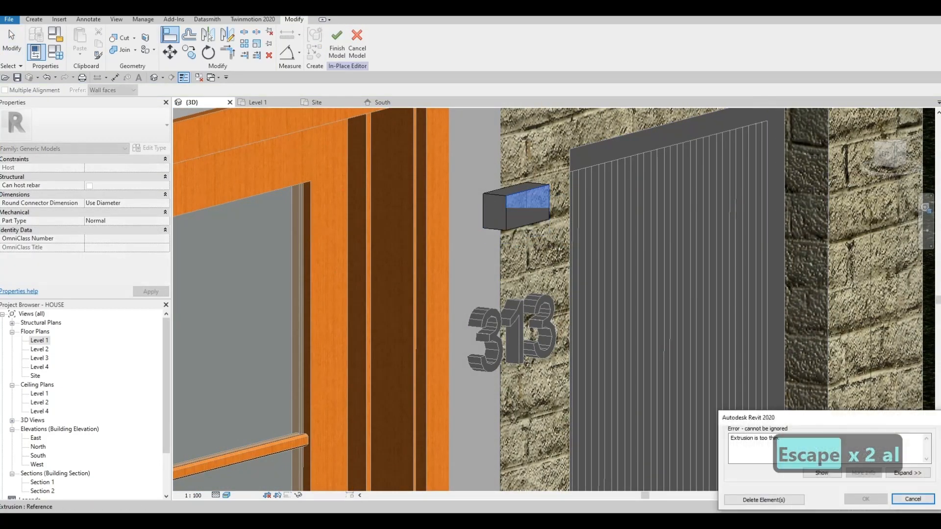
pyautogui.hotkey('ctrl', 'z')
# - Align the front face of the glass extrusion with the front face of the aluminium block
pyautogui.press('Escape')
pyautogui.press('Escape')
pyautogui.press('a')
pyautogui.press('l')
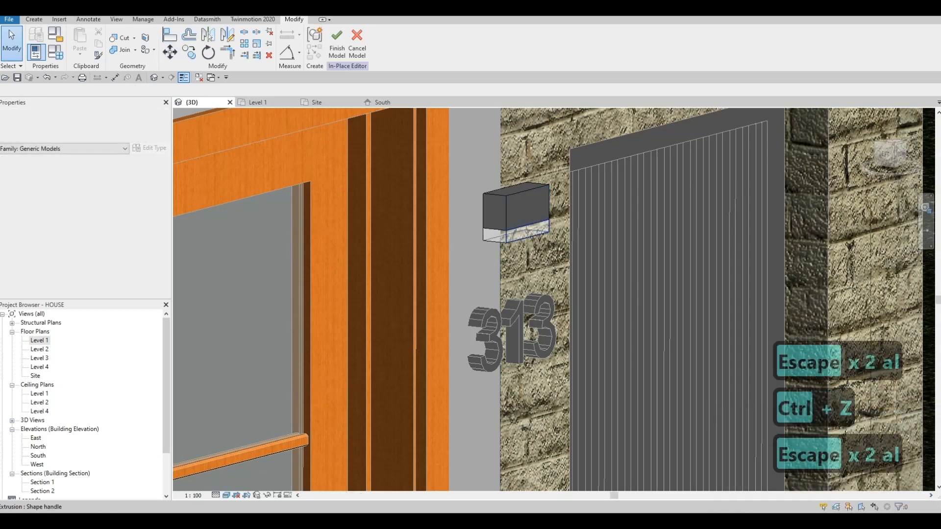
pyautogui.press('Escape')
pyautogui.press('Escape')
pyautogui.press('Escape')
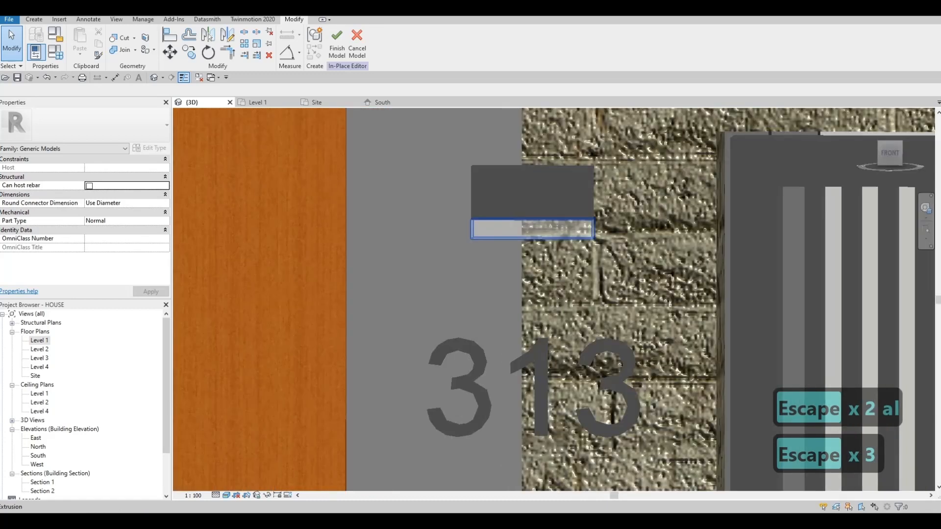
# - Narrow the glass extrusion on both sides so that it sits inset beneath the aluminium block
pyautogui.click(510, 203)
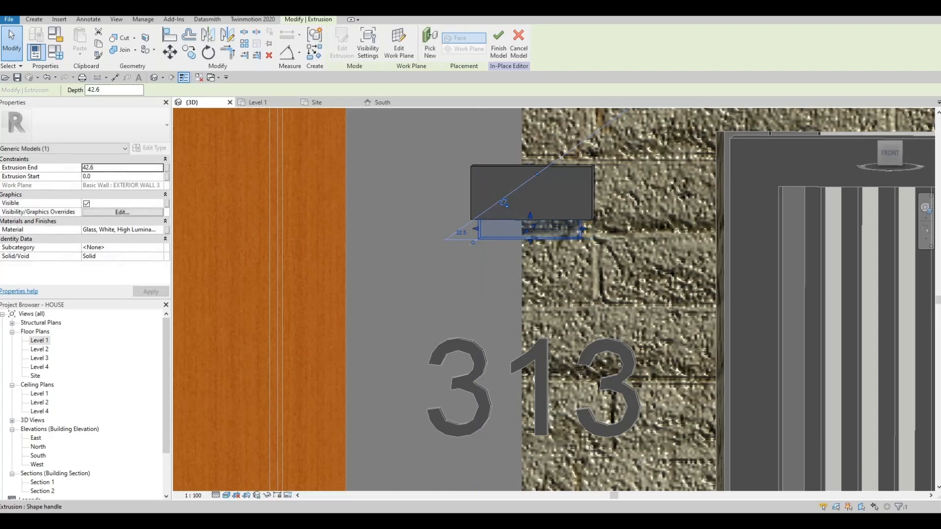
pyautogui.press('Escape')
pyautogui.press('Escape')
# - Pull the front face of the glass extrusion slightly back from the front of the aluminium block
pyautogui.keyDown('shift'); pyautogui.moveTo(531, 206); pyautogui.dragTo(696, 209, button='middle'); pyautogui.keyUp('shift')
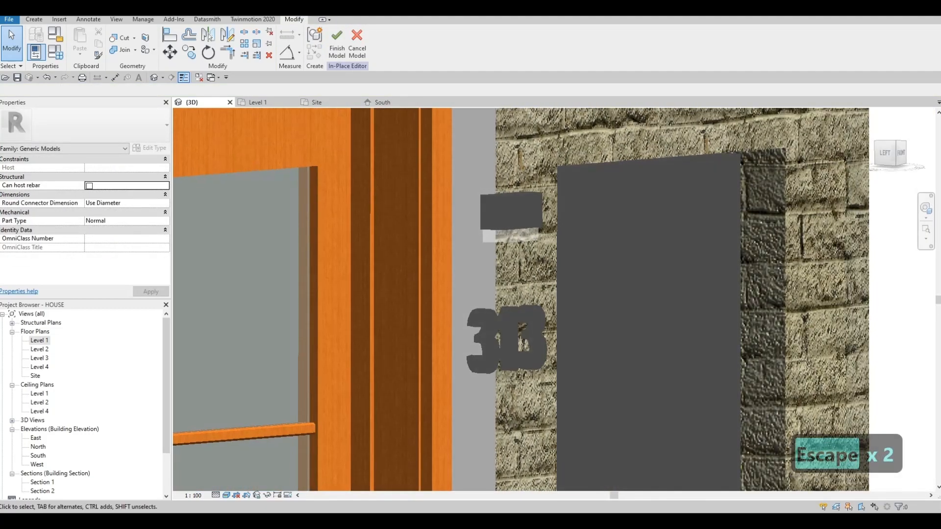
pyautogui.scroll(3, 530, 234)
pyautogui.click(528, 235)
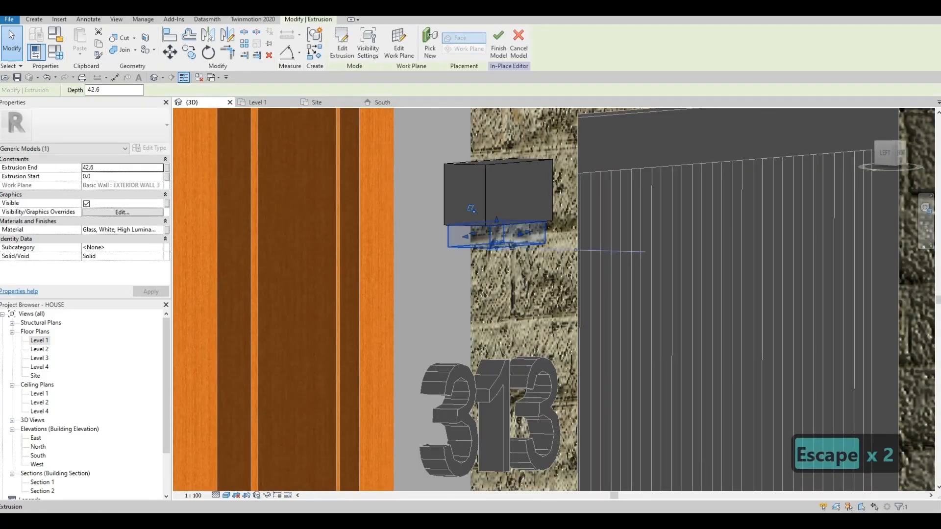
pyautogui.keyDown('shift'); pyautogui.moveTo(529, 235); pyautogui.dragTo(584, 235, button='middle'); pyautogui.keyUp('shift')
pyautogui.moveTo(522, 234); pyautogui.dragTo(516, 235)
pyautogui.press('Escape')
# - Check the light fixture above the house number up close and finish the in-place model
pyautogui.keyDown('shift'); pyautogui.moveTo(516, 235); pyautogui.dragTo(421, 248, button='middle'); pyautogui.keyUp('shift')
pyautogui.scroll(3, 482, 226)
pyautogui.click(485, 205)
pyautogui.press('Escape')
pyautogui.scroll(-4, 496, 235)
pyautogui.scroll(-4, 392, 252)
pyautogui.click(337, 44)
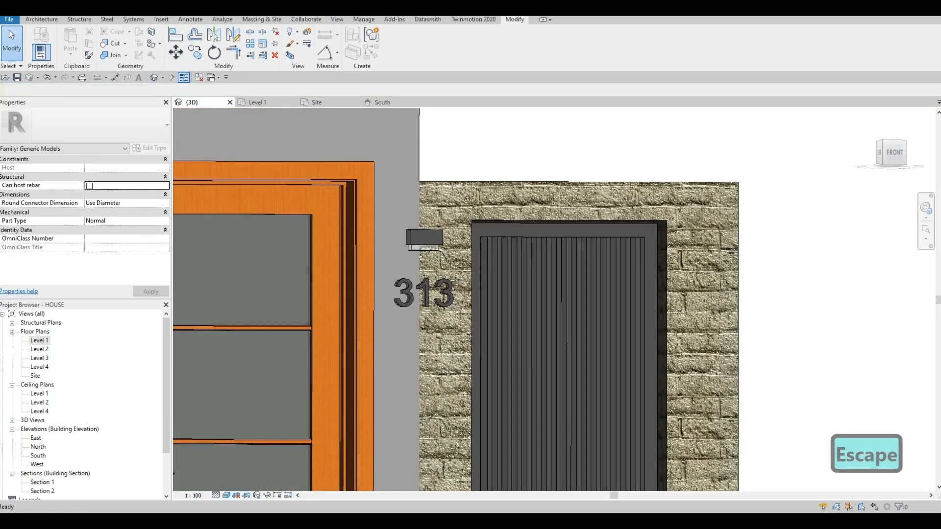
# - Examine the front facade from several angles, including the balcony, stone frame, wood cladding and entrance
pyautogui.scroll(-5, 550, 354)
pyautogui.scroll(-2, 551, 355)
pyautogui.moveTo(551, 355)
pyautogui.keyDown('shift'); pyautogui.mouseDown(button='middle')
pyautogui.moveTo(530, 380)
pyautogui.moveTo(544, 361)
pyautogui.moveTo(536, 351)
pyautogui.mouseUp(button='middle'); pyautogui.keyUp('shift')
pyautogui.scroll(-1, 483, 319)
pyautogui.moveTo(470, 316); pyautogui.dragTo(563, 327, button='middle')
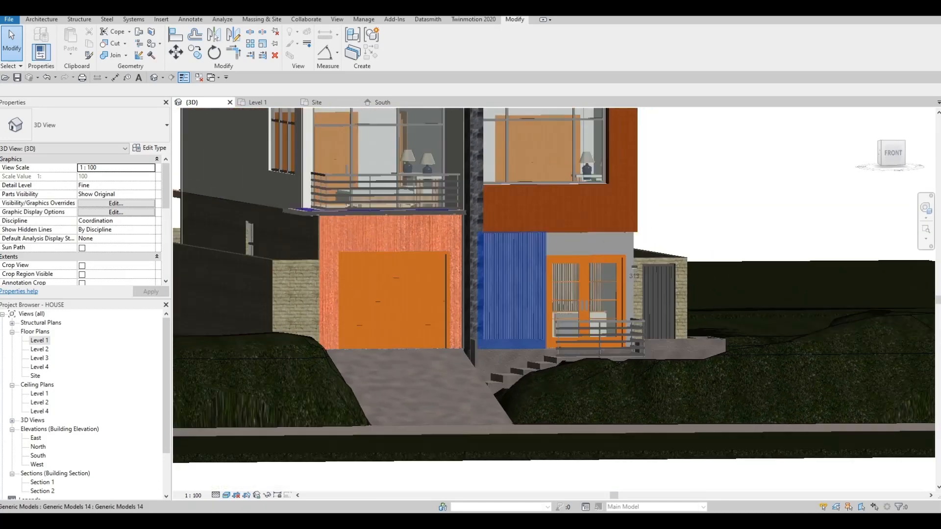
pyautogui.moveTo(417, 212); pyautogui.dragTo(439, 291, button='middle')
pyautogui.scroll(2, 456, 225)
pyautogui.moveTo(483, 233); pyautogui.dragTo(375, 258, button='middle')
pyautogui.click(370, 260)
pyautogui.moveTo(370, 260); pyautogui.dragTo(342, 236, button='middle')
pyautogui.scroll(-1, 338, 235)
pyautogui.press('Escape')
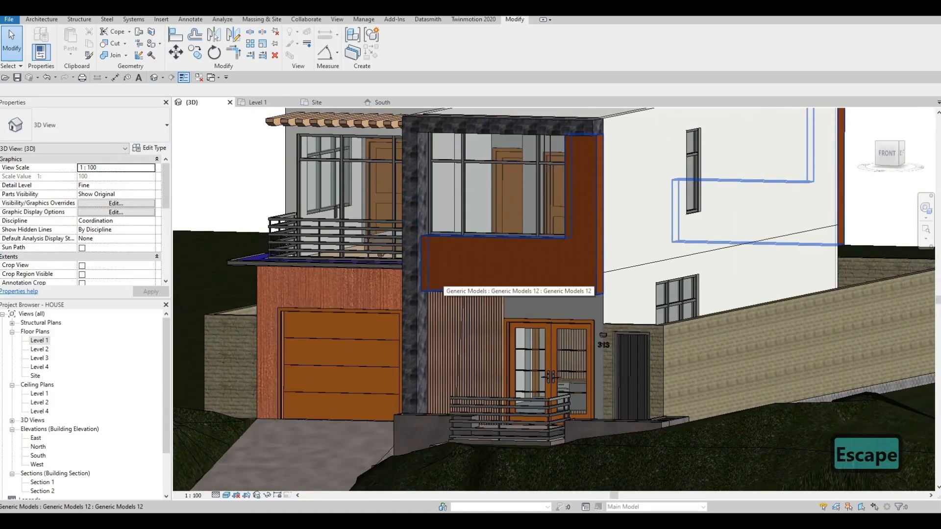
pyautogui.press('Escape')
pyautogui.scroll(1, 430, 247)
pyautogui.scroll(-1, 422, 244)
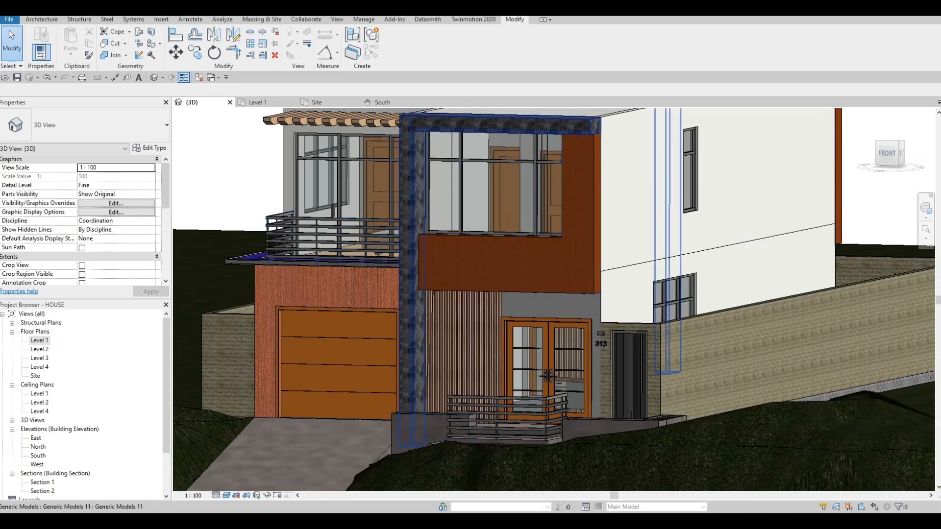
pyautogui.keyDown('shift'); pyautogui.moveTo(417, 415); pyautogui.dragTo(471, 409, button='middle'); pyautogui.keyUp('shift')
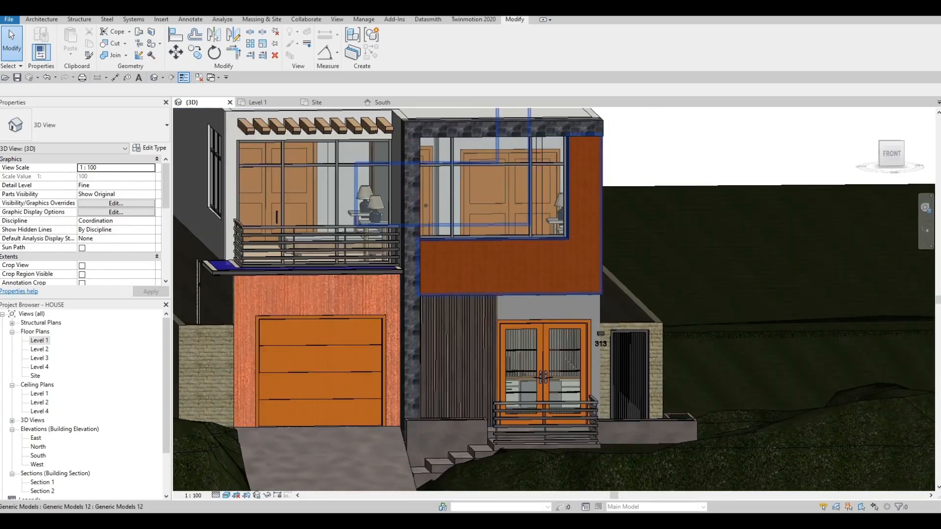
pyautogui.keyDown('shift'); pyautogui.moveTo(504, 260); pyautogui.dragTo(403, 274, button='middle'); pyautogui.keyUp('shift')
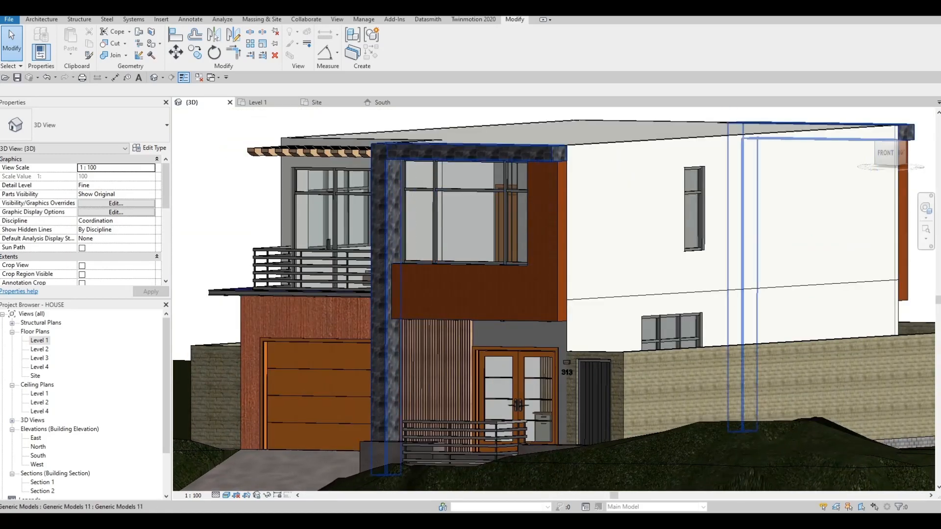
# - Open the dark stone frame around the upper front window for in-place editing and start a void sweep
pyautogui.click(394, 275)
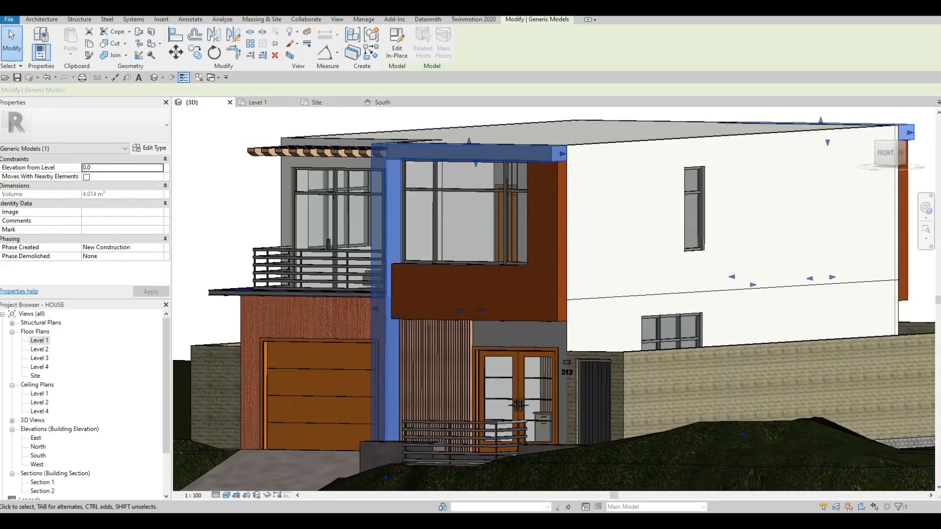
pyautogui.click(397, 44)
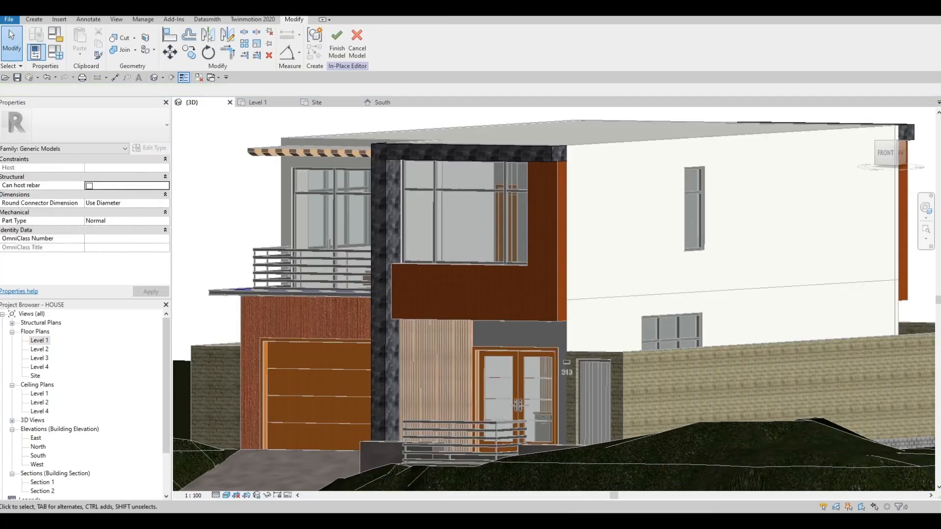
pyautogui.click(34, 19)
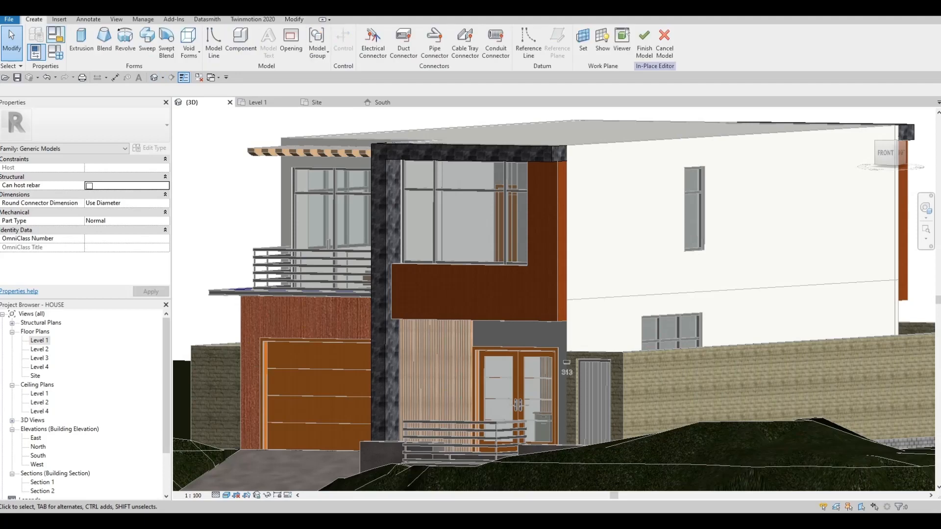
pyautogui.click(189, 43)
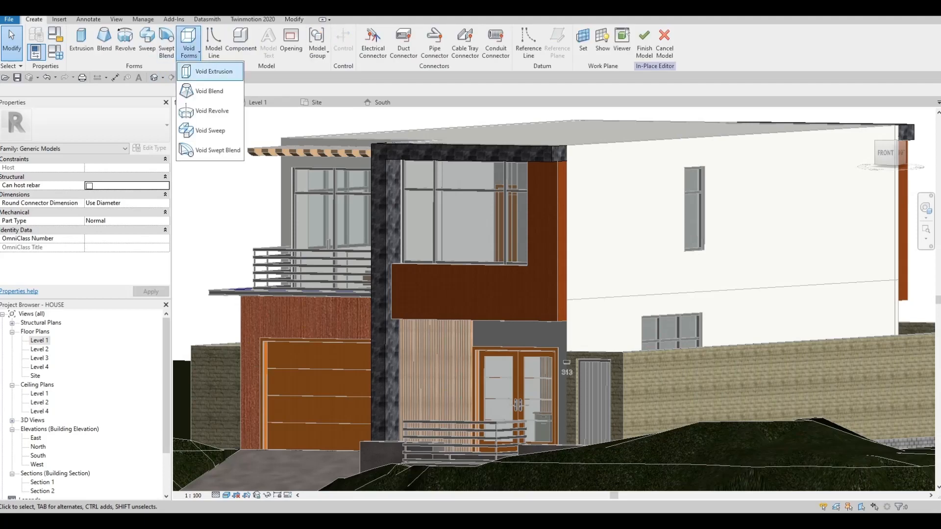
pyautogui.click(209, 131)
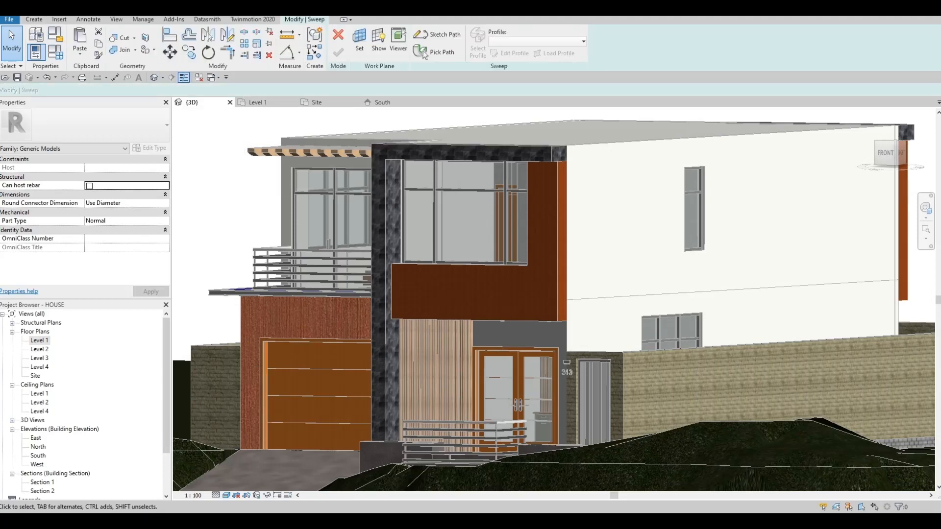
# - Pick the stone frame's lower end edge, lower front edge and inner vertical edge as the void sweep path, and finish the path
pyautogui.scroll(4, 578, 150)
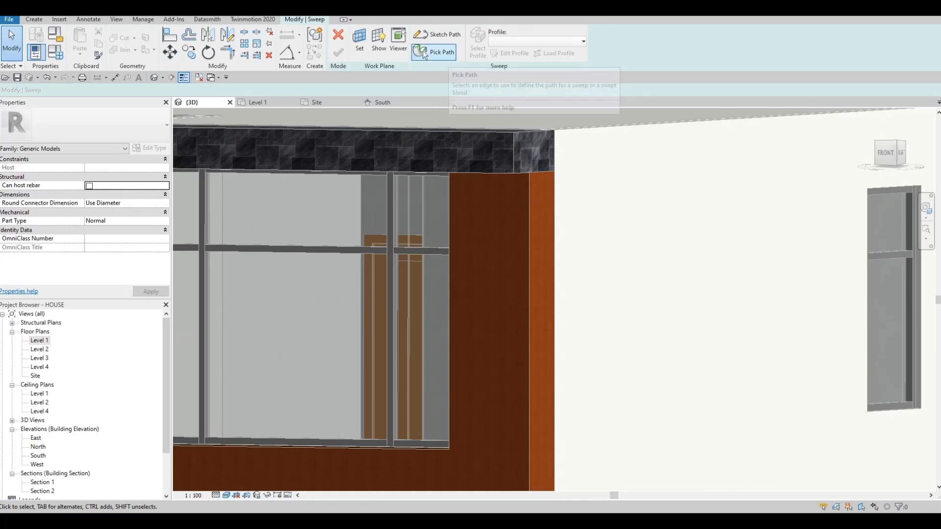
pyautogui.click(424, 52)
pyautogui.click(540, 171)
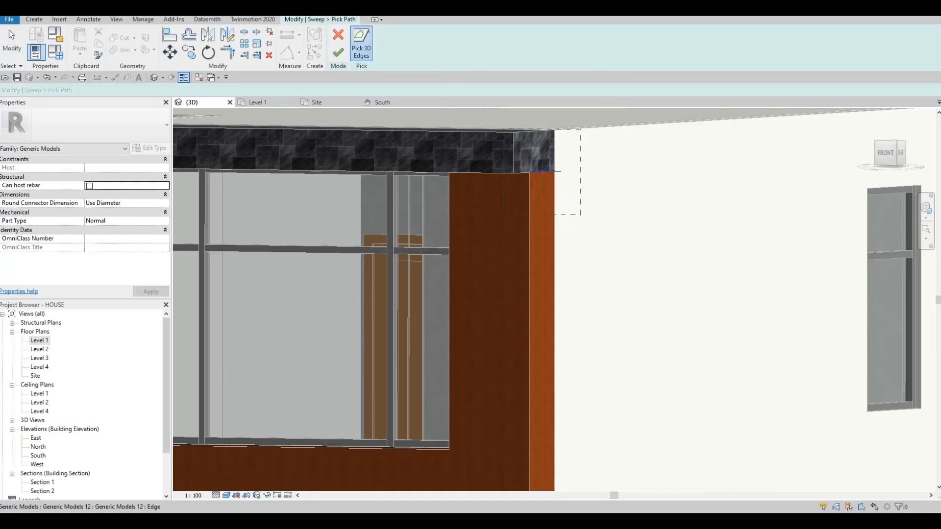
pyautogui.click(490, 173)
pyautogui.keyDown('shift'); pyautogui.moveTo(490, 172); pyautogui.dragTo(671, 154, button='middle'); pyautogui.keyUp('shift')
pyautogui.scroll(-1, 588, 141)
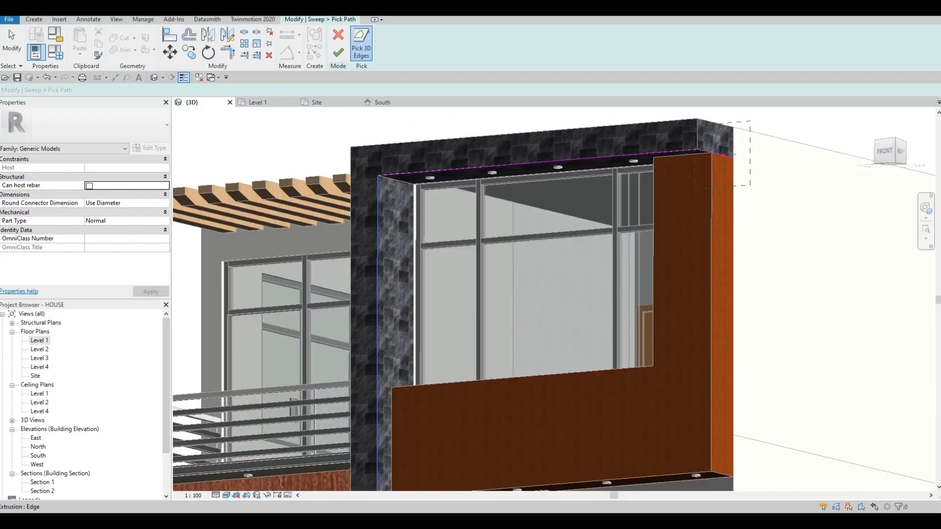
pyautogui.click(378, 189)
pyautogui.scroll(-5, 378, 186)
pyautogui.keyDown('shift'); pyautogui.moveTo(380, 188); pyautogui.dragTo(382, 275, button='middle'); pyautogui.keyUp('shift')
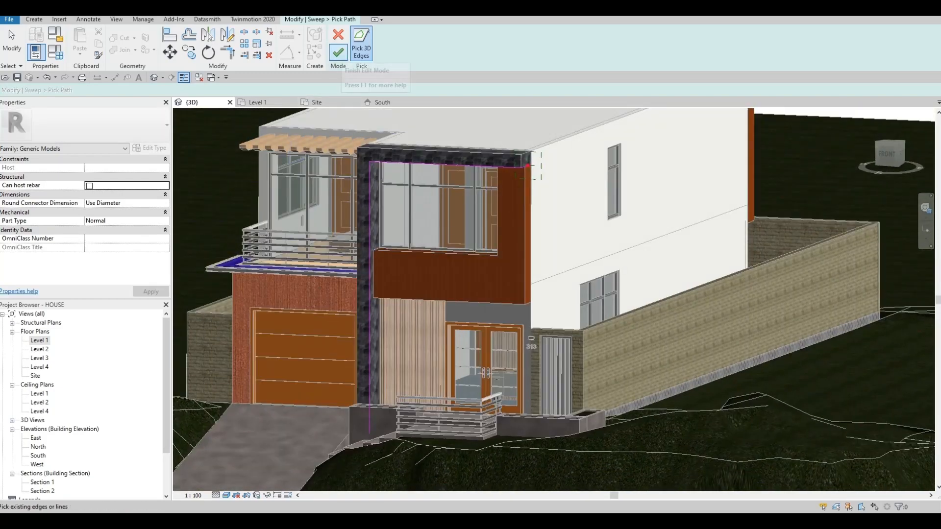
pyautogui.click(338, 51)
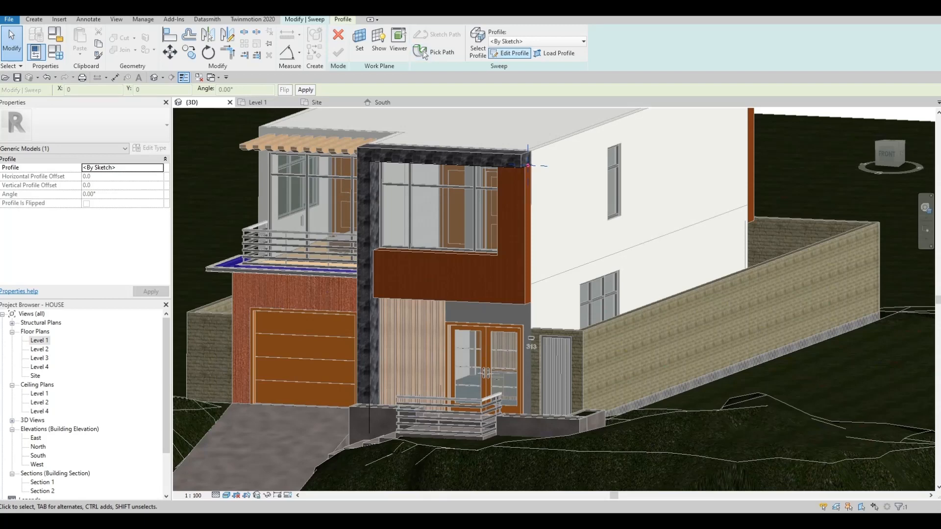
# - Sketch a rectangular sweep profile about 35 by 30 mm on the stone frame's end face, above the lower edge
pyautogui.click(510, 53)
pyautogui.scroll(5, 527, 166)
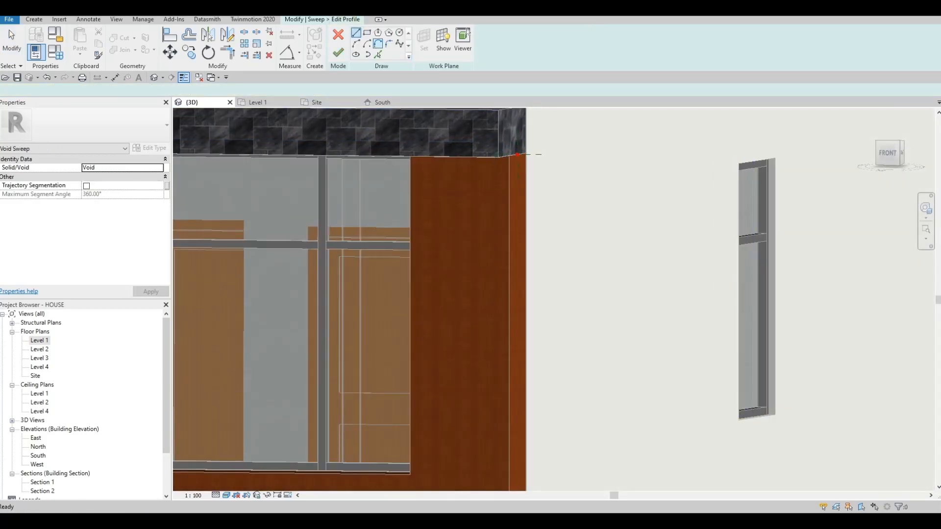
pyautogui.click(367, 32)
pyautogui.scroll(2, 532, 179)
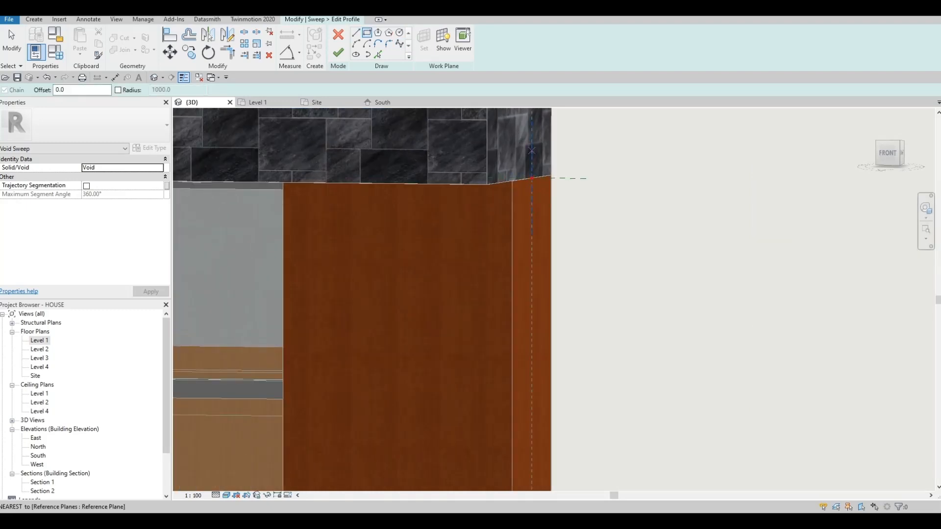
pyautogui.click(531, 178)
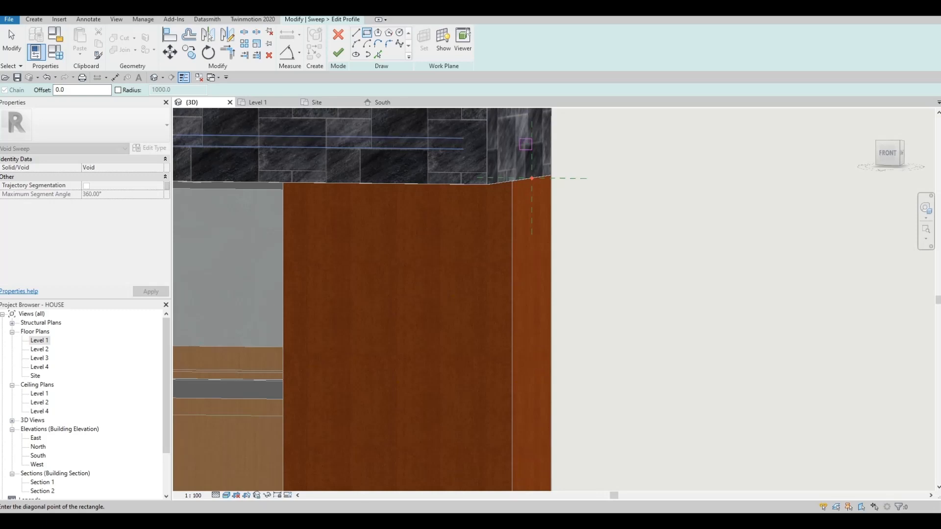
pyautogui.press('Escape')
pyautogui.press('Escape')
pyautogui.scroll(2, 532, 178)
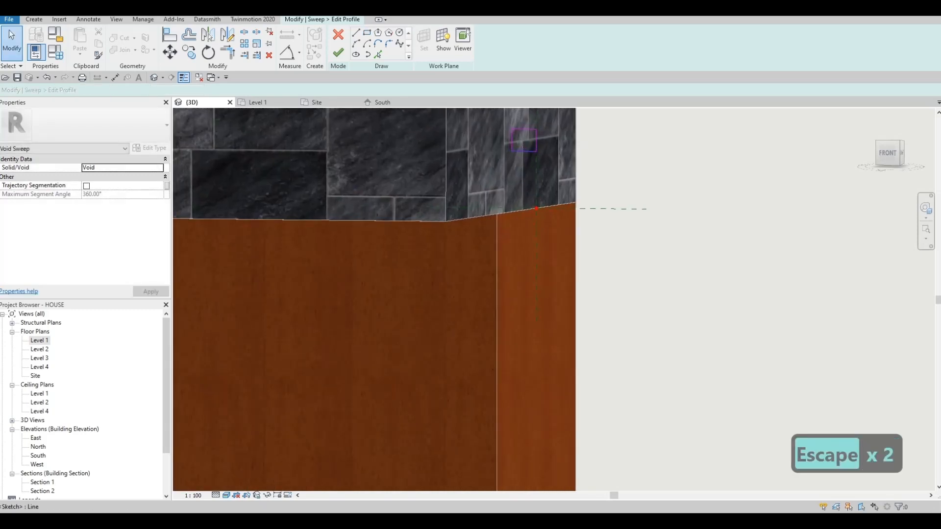
# - Set the profile rectangle's width to 30 mm
pyautogui.click(524, 152)
pyautogui.moveTo(577, 141); pyautogui.dragTo(554, 187, button='middle')
pyautogui.scroll(5, 554, 188)
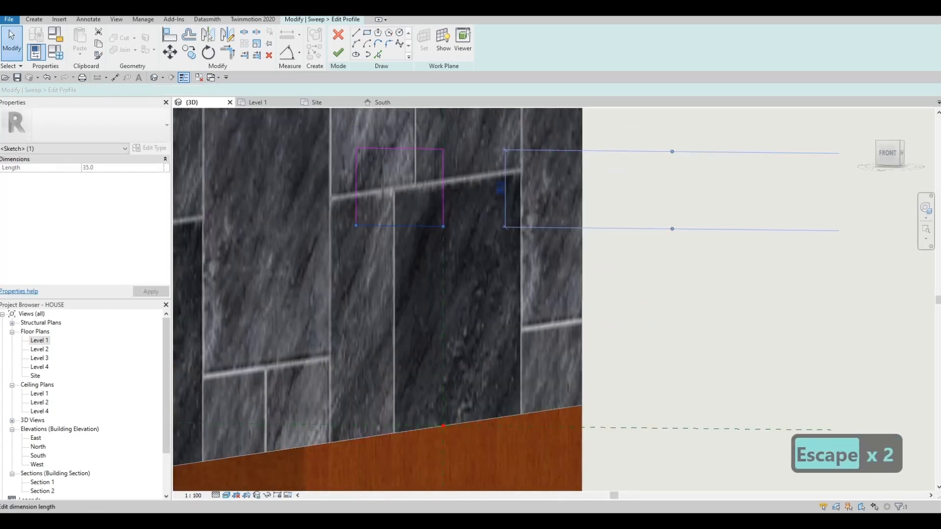
pyautogui.scroll(-1, 450, 173)
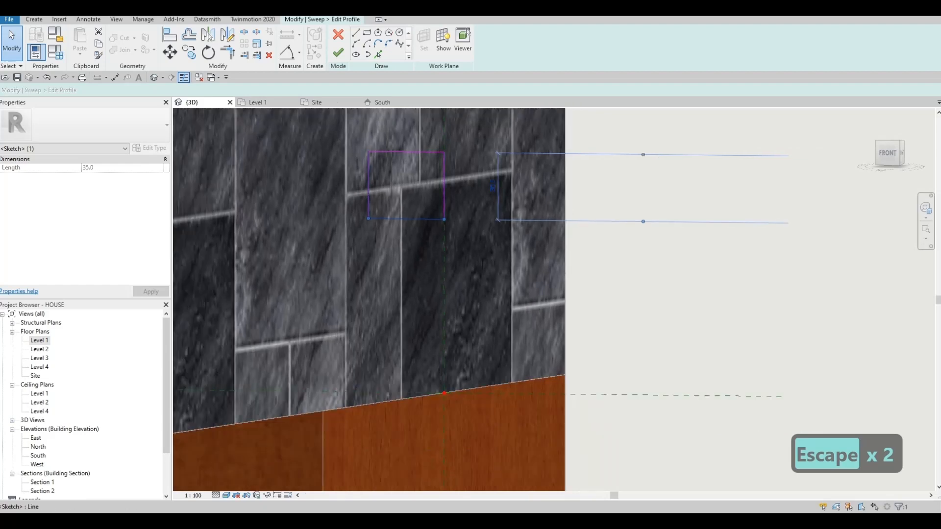
pyautogui.click(368, 189)
pyautogui.scroll(2, 408, 226)
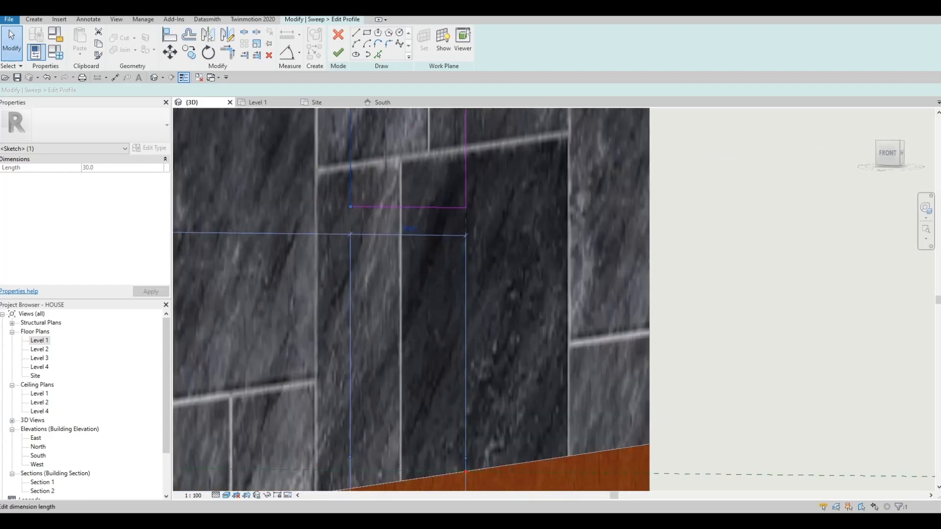
pyautogui.click(408, 226)
pyautogui.write('30')
pyautogui.press('Return')
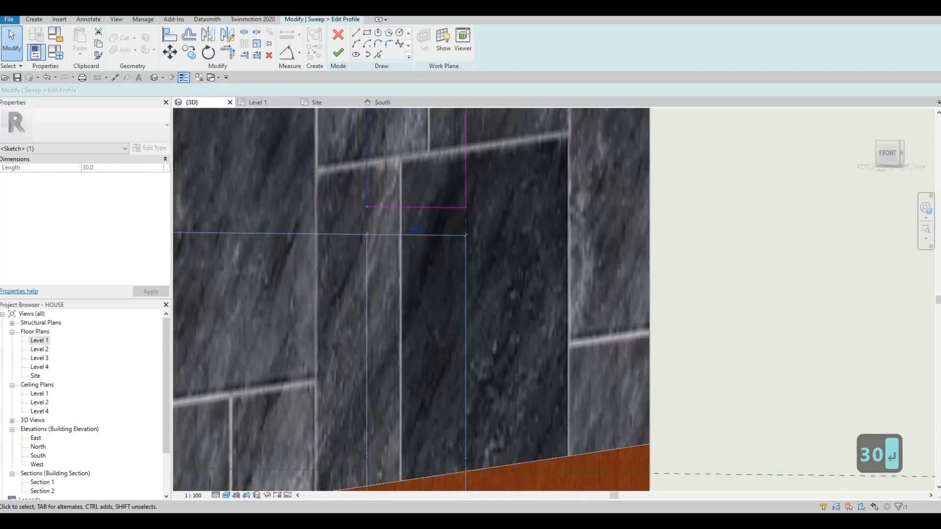
pyautogui.scroll(-5, 433, 209)
pyautogui.press('Escape')
pyautogui.press('Escape')
# - Check the distance from the profile's lower edge to the horizontal reference plane
pyautogui.click(428, 233)
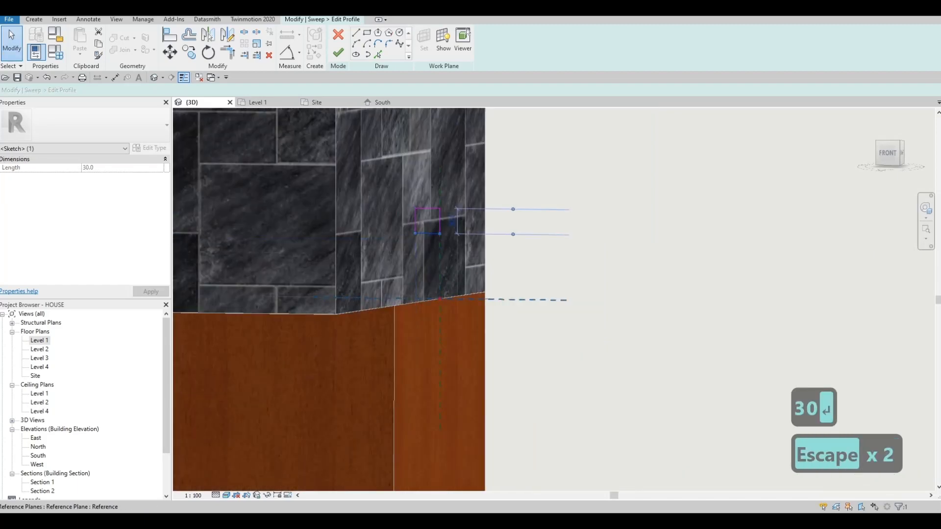
pyautogui.scroll(4, 435, 269)
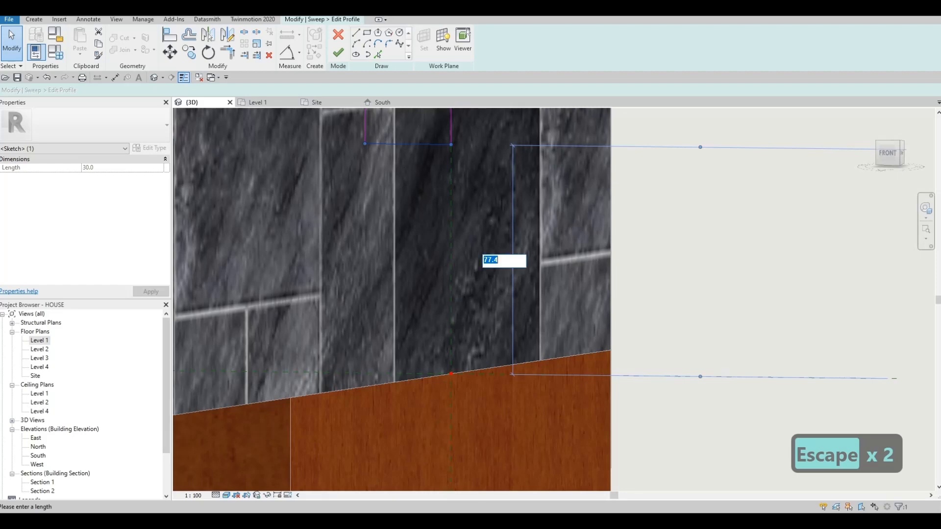
pyautogui.scroll(-5, 501, 256)
pyautogui.press('Escape')
pyautogui.press('Escape')
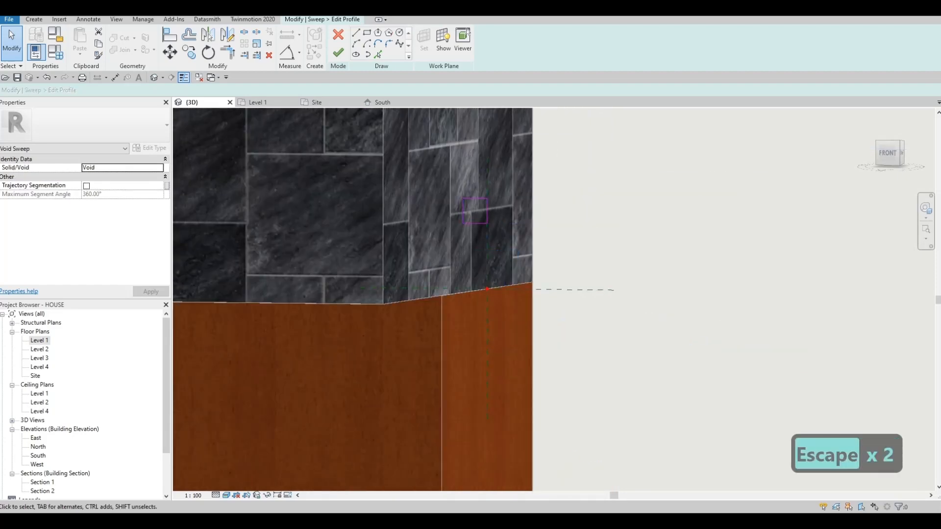
pyautogui.press('Escape')
pyautogui.scroll(-4, 613, 216)
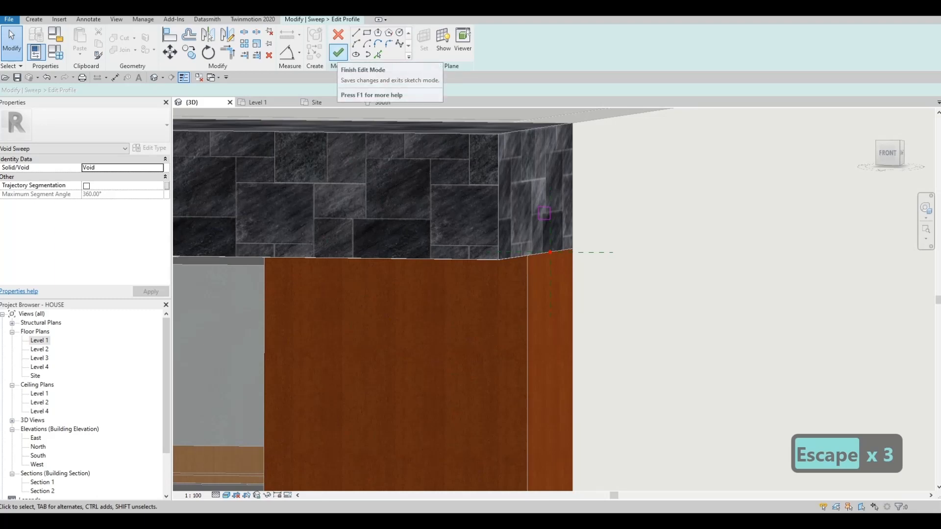
# - Finish the profile sketch and try to complete the void sweep
pyautogui.click(338, 52)
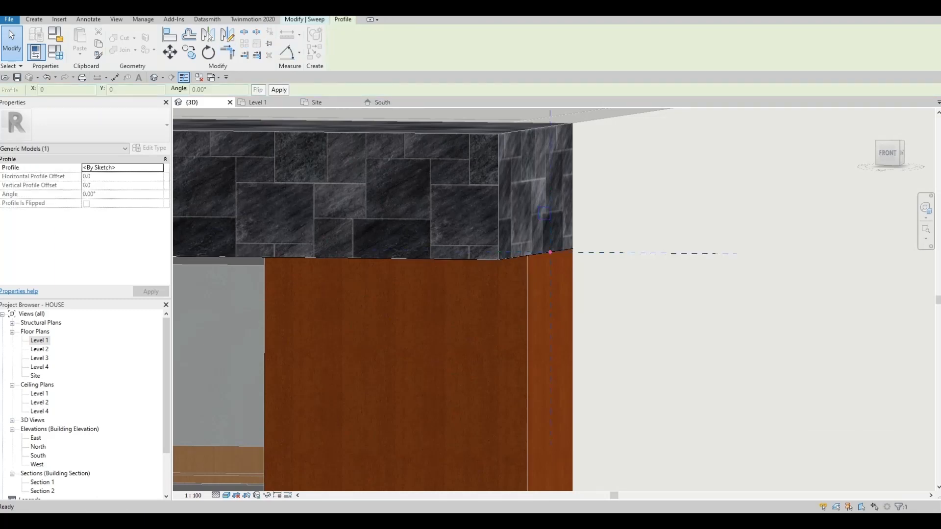
pyautogui.click(338, 52)
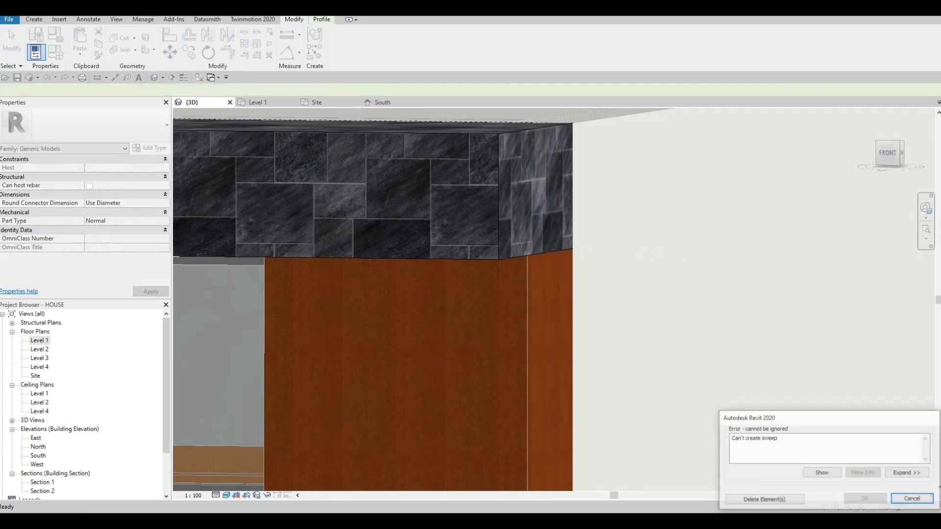
pyautogui.press('Escape')
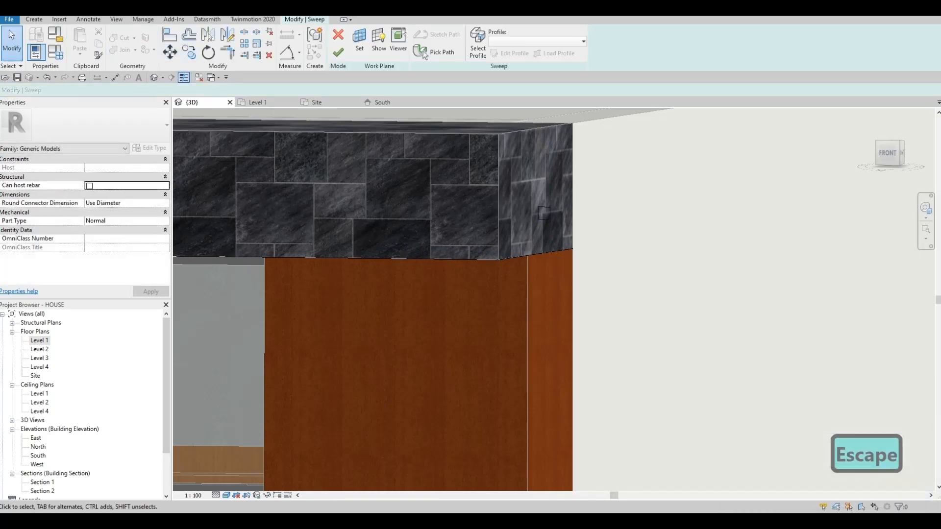
# - Inspect the frame's end corner, try once more to complete the void sweep, and delete the sweep
pyautogui.scroll(3, 549, 206)
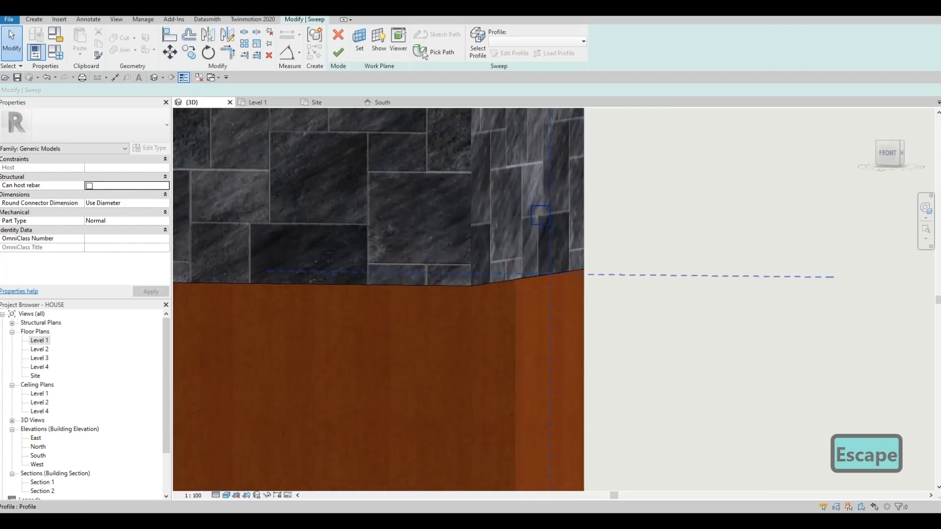
pyautogui.moveTo(549, 206); pyautogui.dragTo(638, 212, button='middle')
pyautogui.scroll(-8, 632, 215)
pyautogui.moveTo(583, 224); pyautogui.dragTo(564, 201, button='middle')
pyautogui.scroll(2, 564, 201)
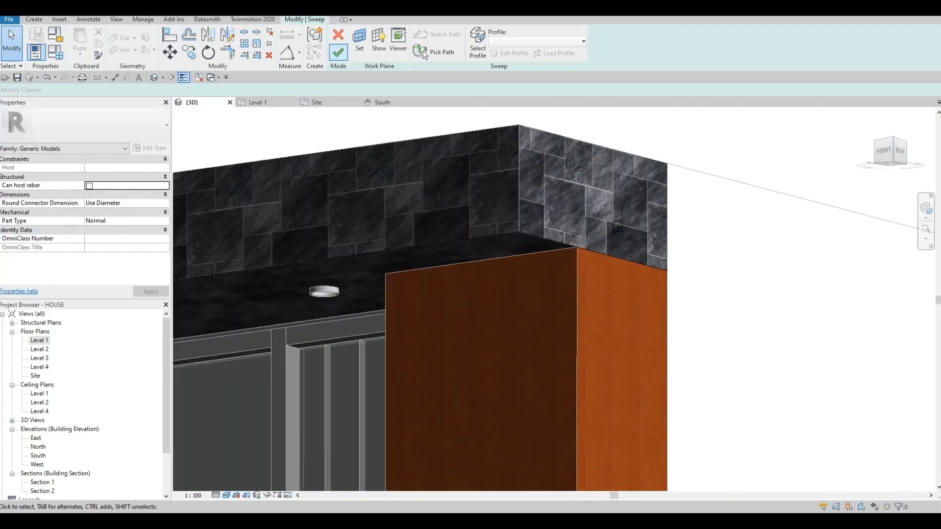
pyautogui.click(338, 52)
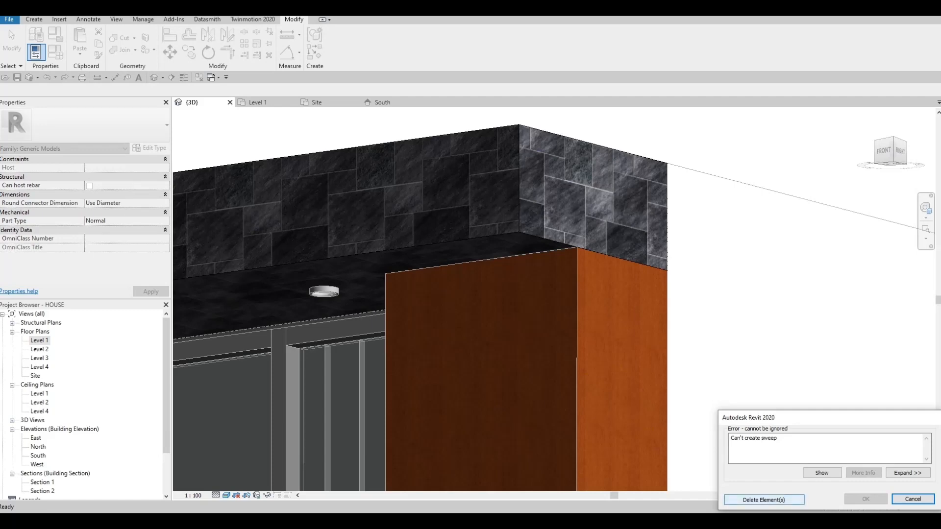
pyautogui.click(763, 500)
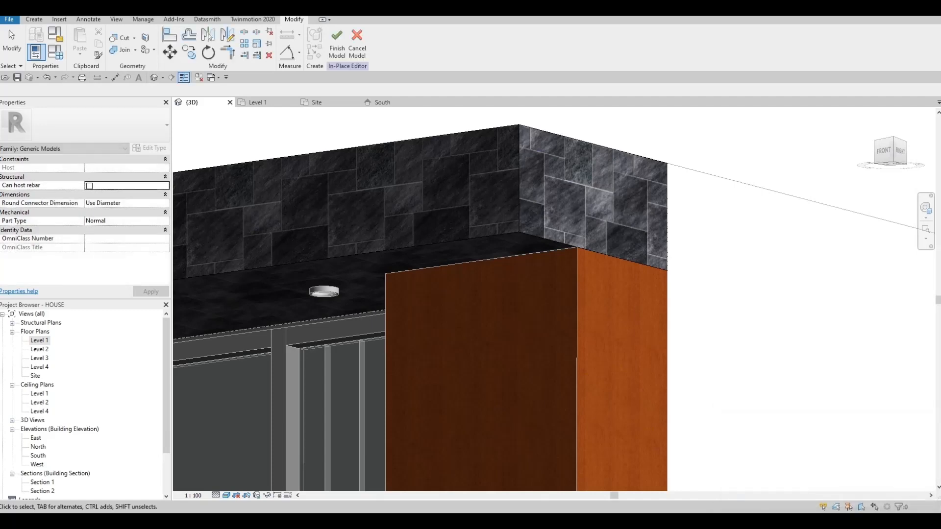
# - Start a new void sweep with a path along the stone frame's lower front edge and inner vertical edge
pyautogui.scroll(-2, 607, 343)
pyautogui.keyDown('shift'); pyautogui.moveTo(608, 343); pyautogui.dragTo(756, 350, button='middle'); pyautogui.keyUp('shift')
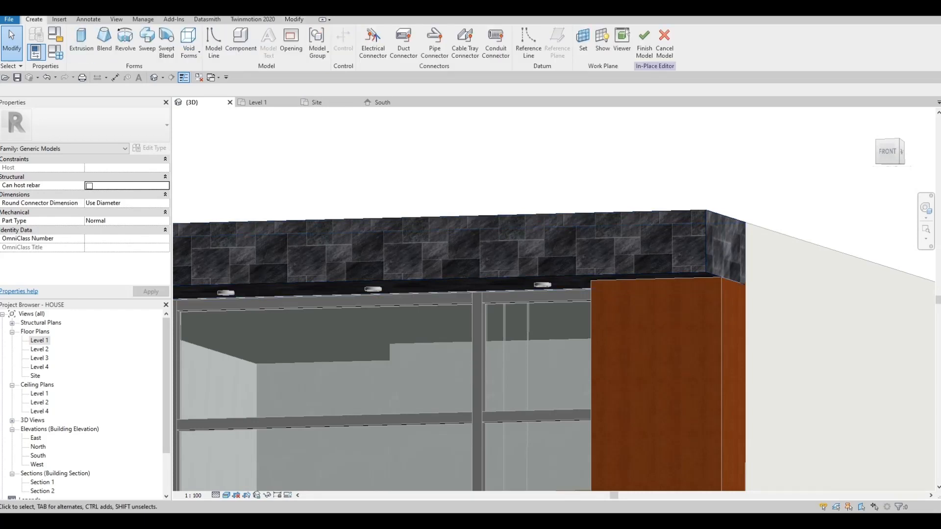
pyautogui.click(189, 46)
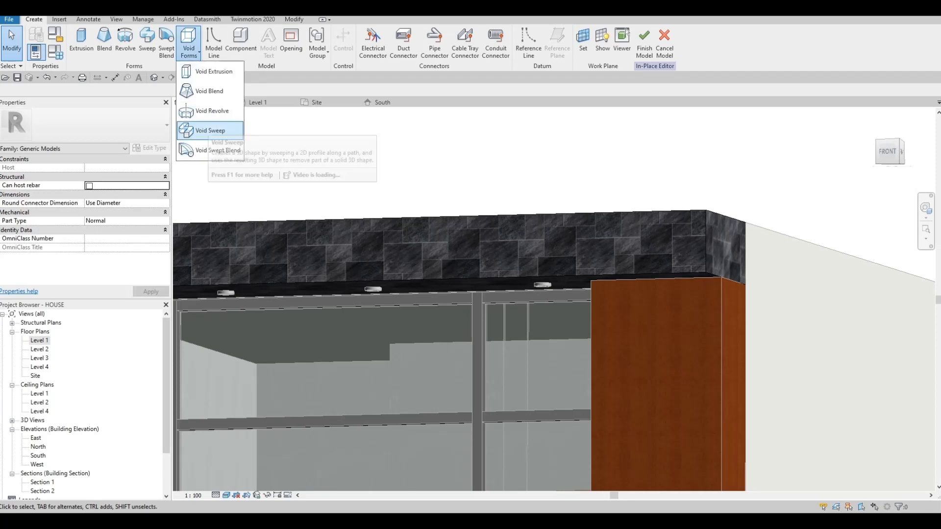
pyautogui.click(210, 131)
pyautogui.click(424, 53)
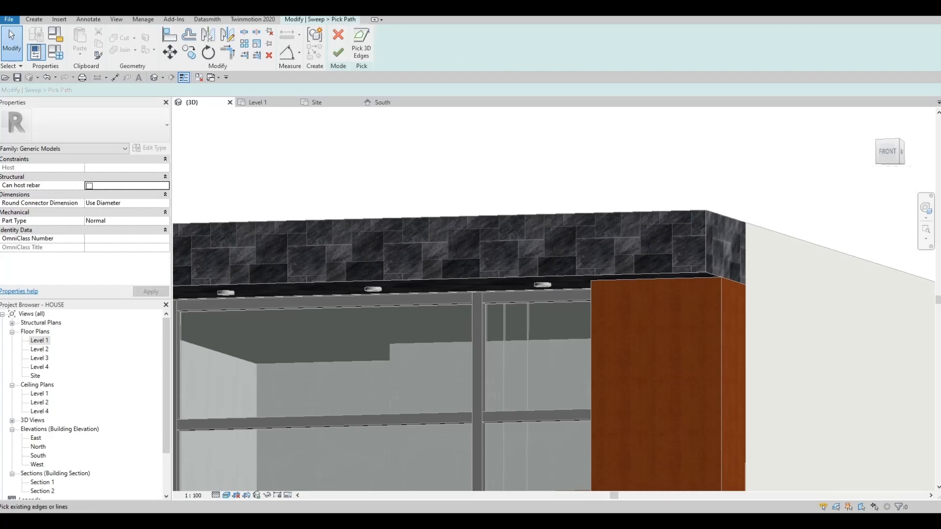
pyautogui.click(652, 273)
pyautogui.moveTo(652, 273)
pyautogui.mouseDown(button='middle')
pyautogui.moveTo(684, 268)
pyautogui.moveTo(828, 194)
pyautogui.moveTo(713, 200)
pyautogui.mouseUp(button='middle')
pyautogui.scroll(-1, 827, 194)
pyautogui.click(338, 52)
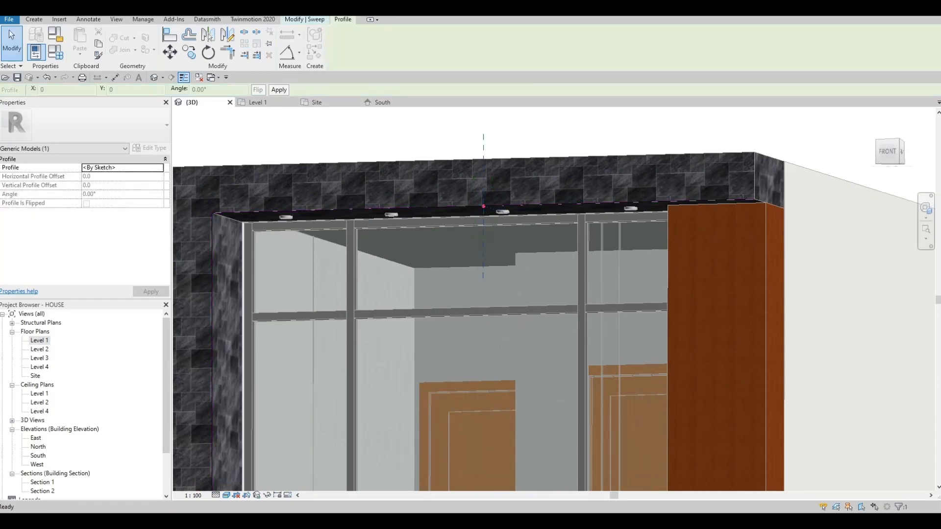
# - Sketch a rectangular profile about 30 by 20 mm against the vertical reference plane, above the frame's lower front edge
pyautogui.click(509, 53)
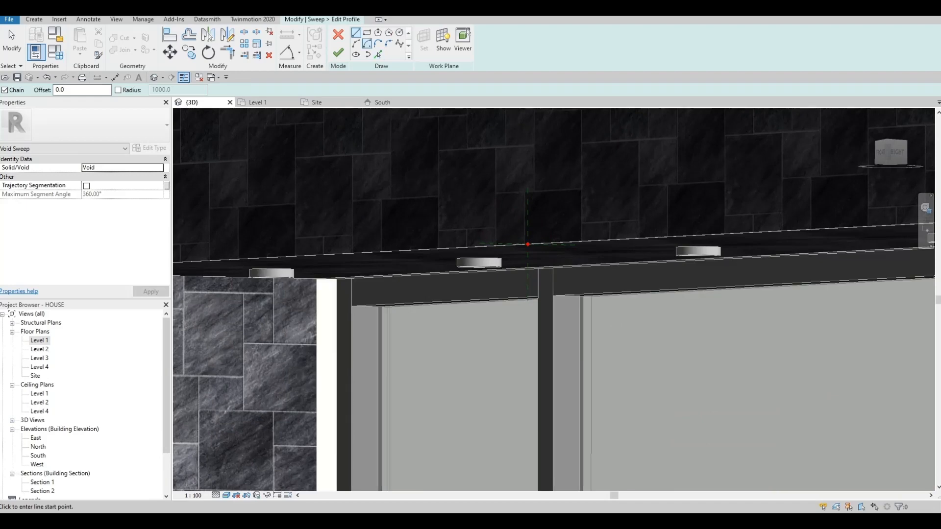
pyautogui.click(367, 32)
pyautogui.click(528, 206)
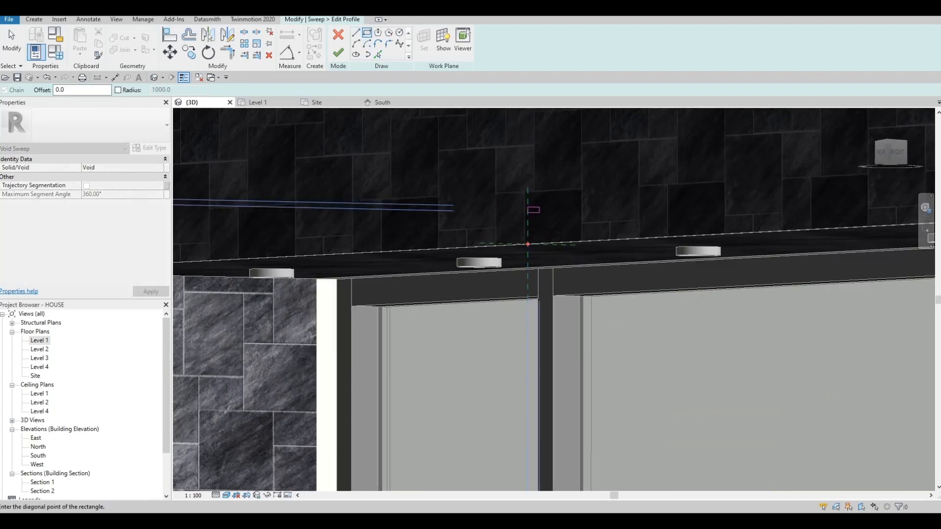
pyautogui.click(542, 217)
pyautogui.scroll(3, 539, 211)
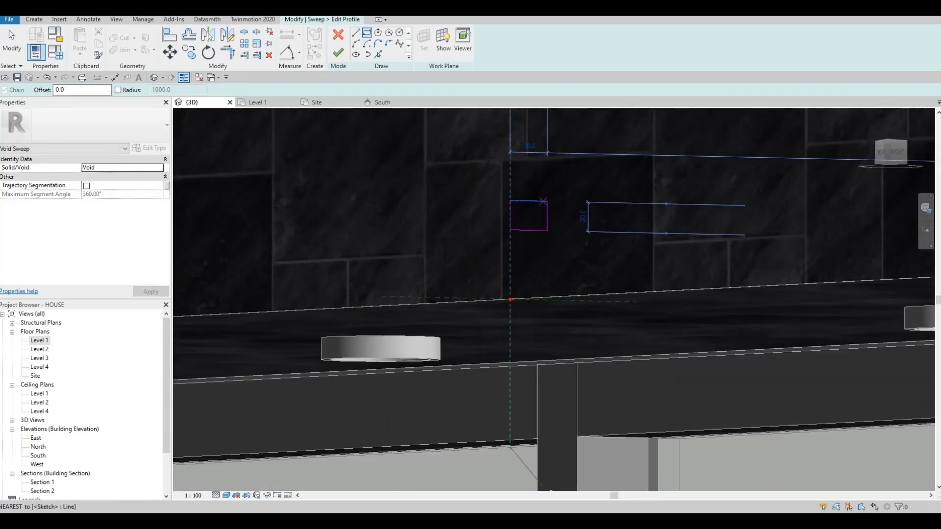
pyautogui.press('Escape')
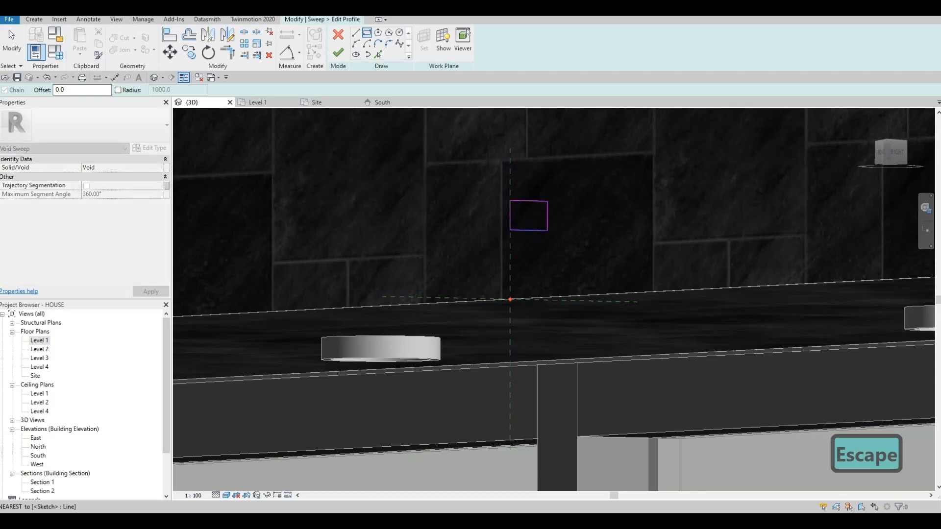
pyautogui.press('Escape')
pyautogui.press('Escape')
pyautogui.click(529, 230)
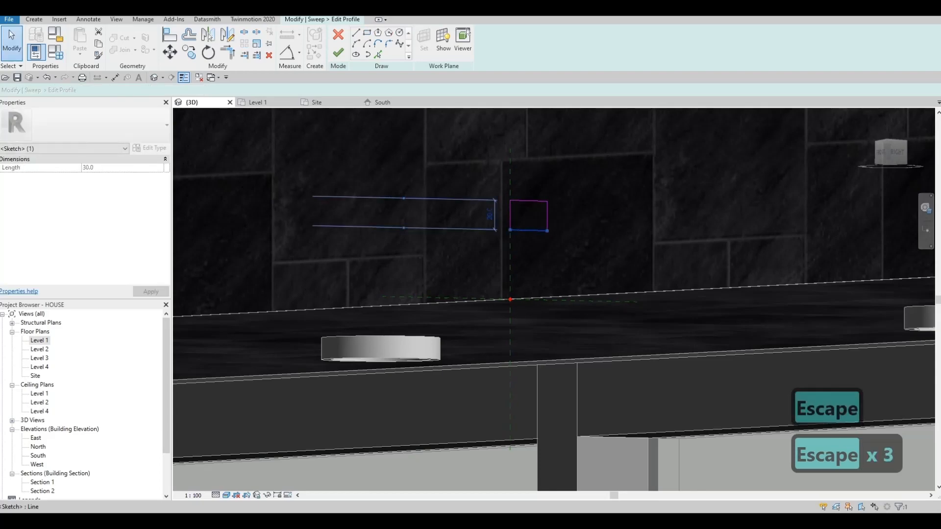
pyautogui.press('Delete')
pyautogui.hotkey('ctrl', 'x')
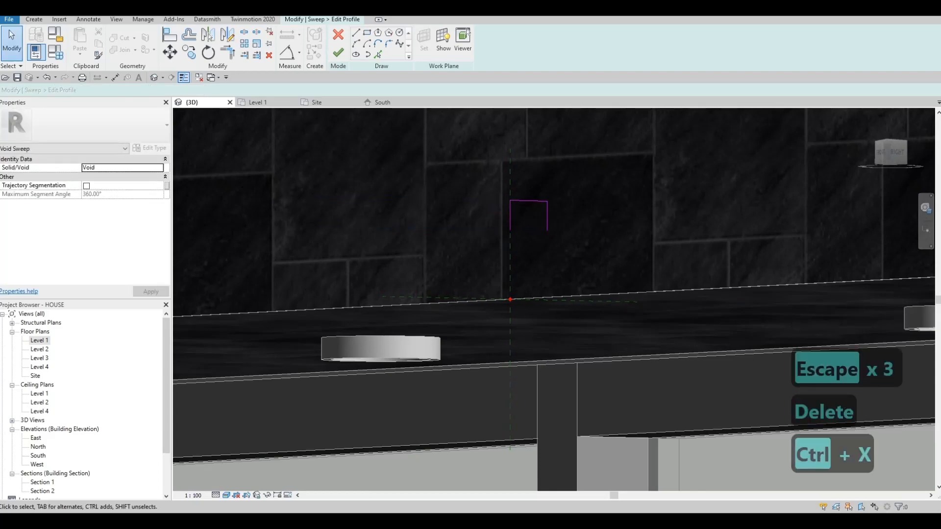
pyautogui.hotkey('ctrl', 'z')
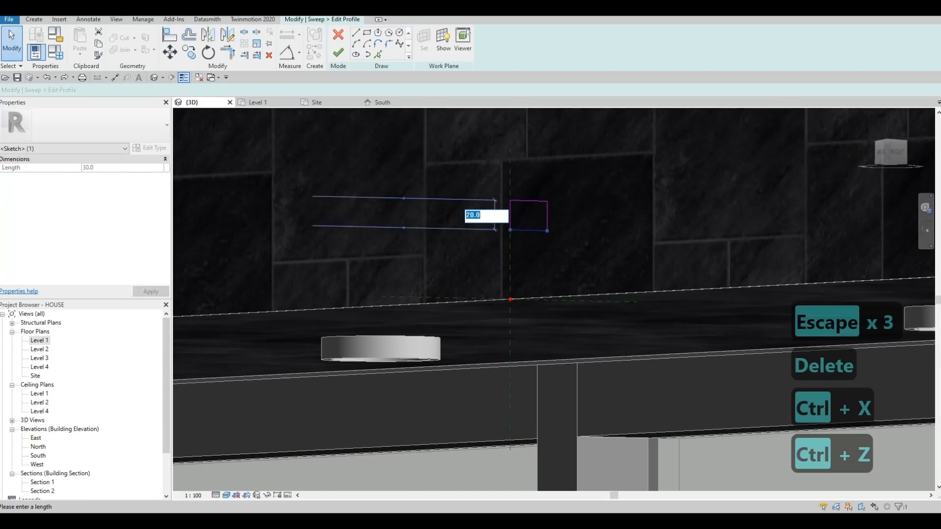
# - Set the rectangular profile's height to 30 mm, finish the profile sketch, and complete the void sweep
pyautogui.write('30')
pyautogui.press('Return')
pyautogui.press('Escape')
pyautogui.press('Escape')
pyautogui.press('Escape')
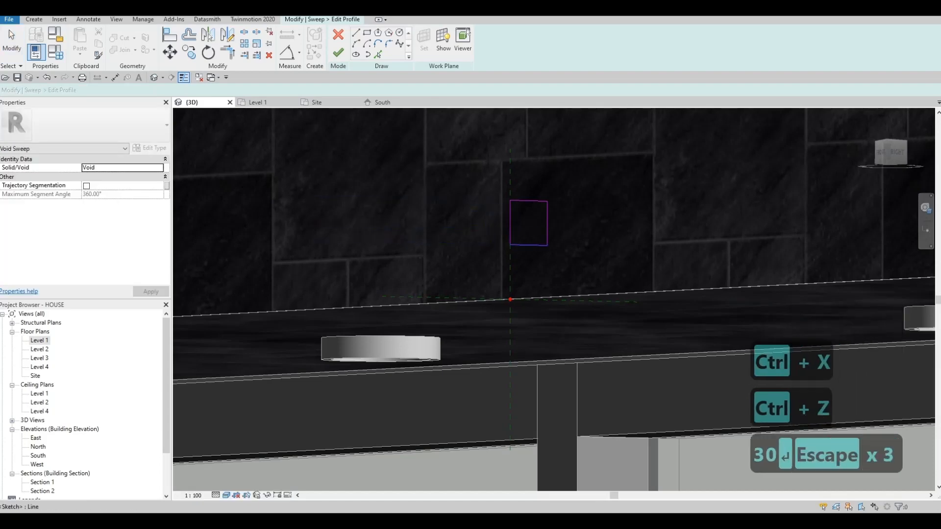
pyautogui.press('Escape')
pyautogui.click(338, 53)
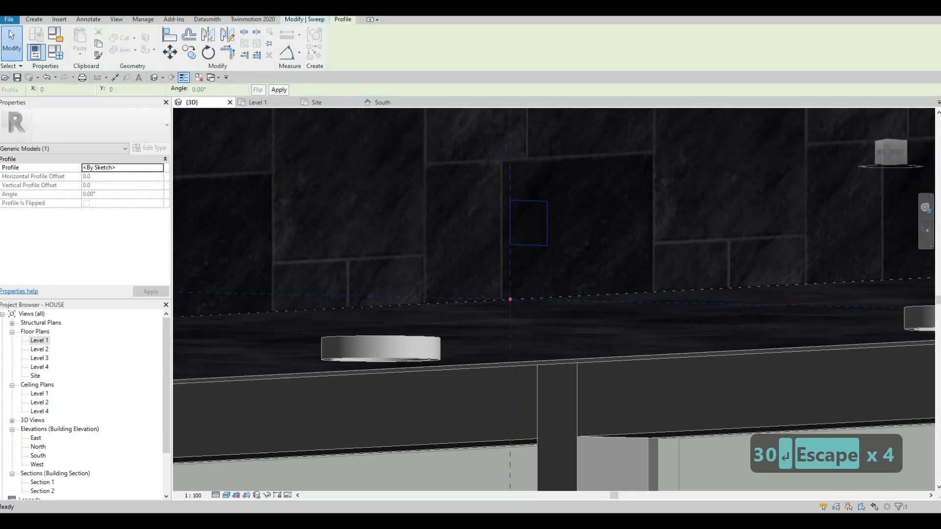
pyautogui.click(338, 52)
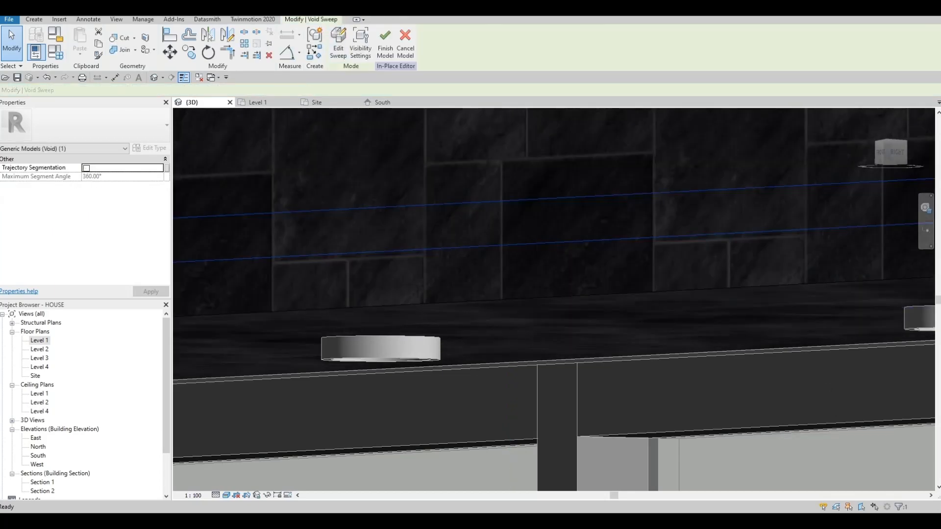
# - Cut the dark stone frame with the new void sweep along its lower and inner edges
pyautogui.click(120, 38)
pyautogui.scroll(-6, 457, 196)
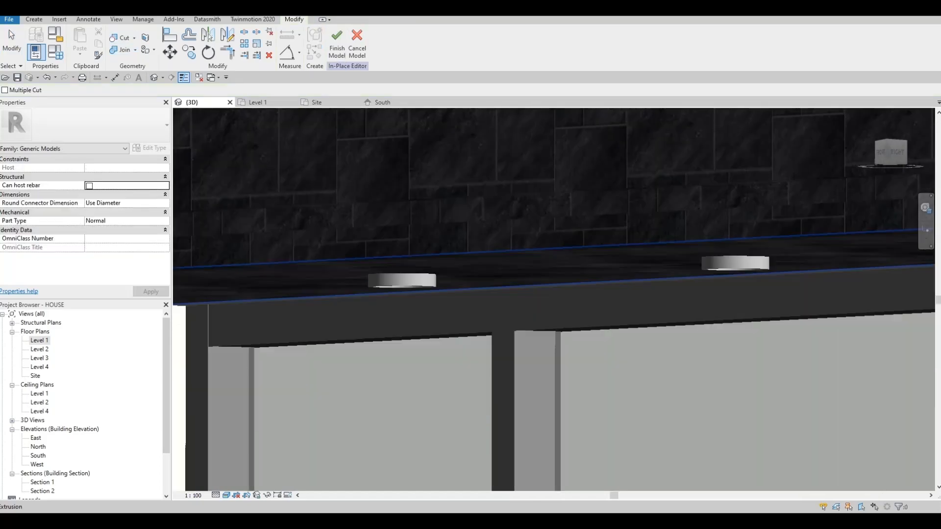
pyautogui.scroll(-4, 632, 206)
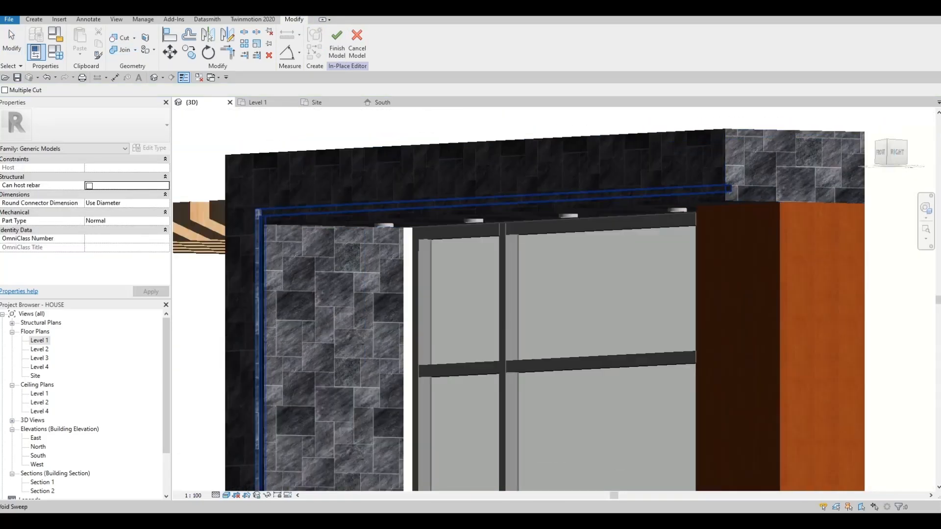
pyautogui.keyDown('shift'); pyautogui.moveTo(417, 264); pyautogui.dragTo(686, 267, button='middle'); pyautogui.keyUp('shift')
pyautogui.scroll(-1, 613, 270)
pyautogui.keyDown('shift'); pyautogui.moveTo(373, 211); pyautogui.dragTo(270, 221, button='middle'); pyautogui.keyUp('shift')
pyautogui.scroll(-1, 315, 216)
pyautogui.scroll(4, 700, 209)
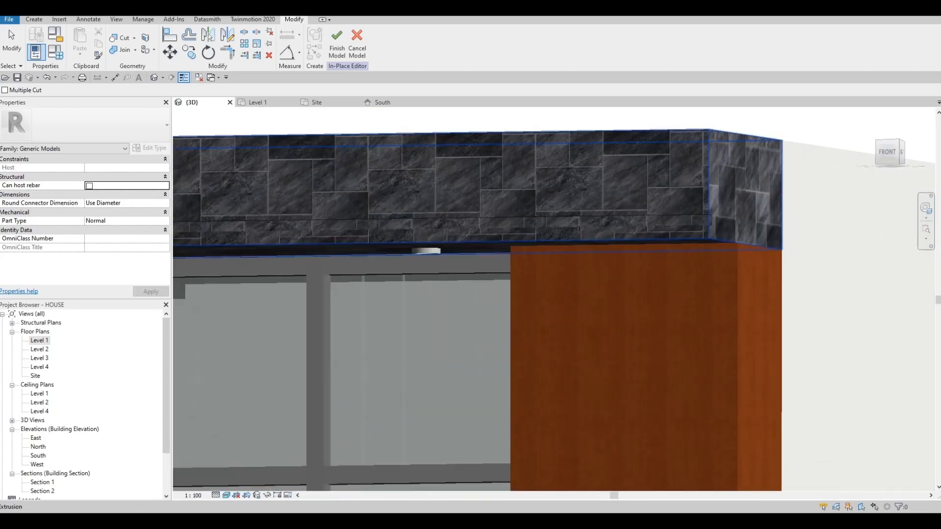
# - Start the Paint tool, search the materials for LUMI, and choose Glass, White, High Luminance
pyautogui.click(34, 20)
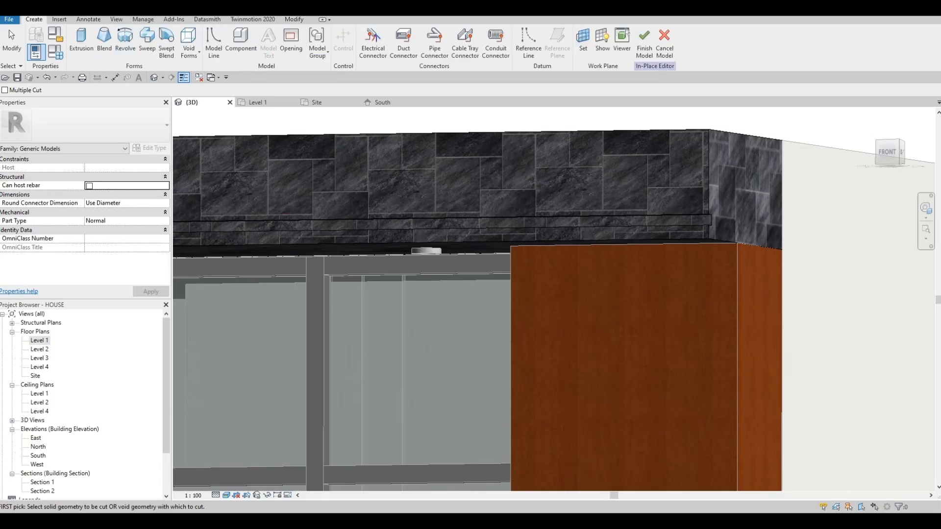
pyautogui.click(294, 19)
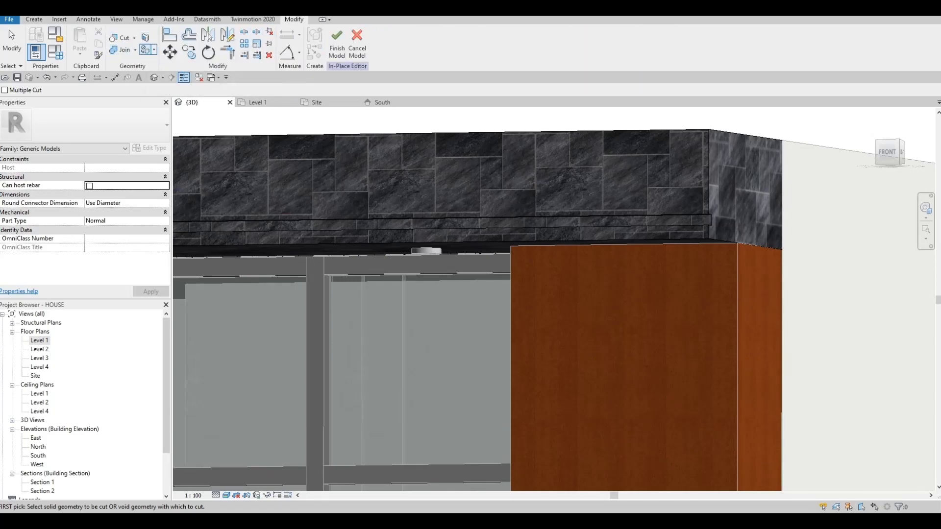
pyautogui.click(145, 37)
pyautogui.scroll(-3, 578, 234)
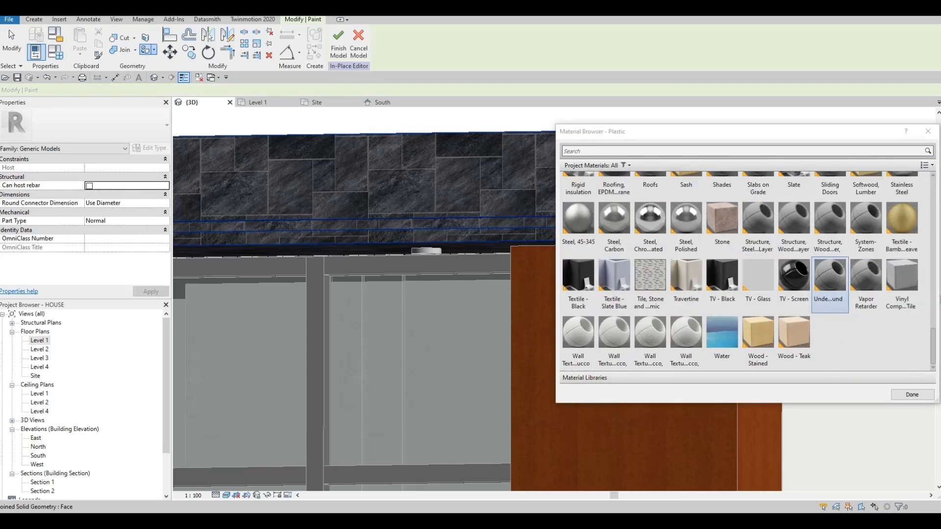
pyautogui.scroll(10, 806, 269)
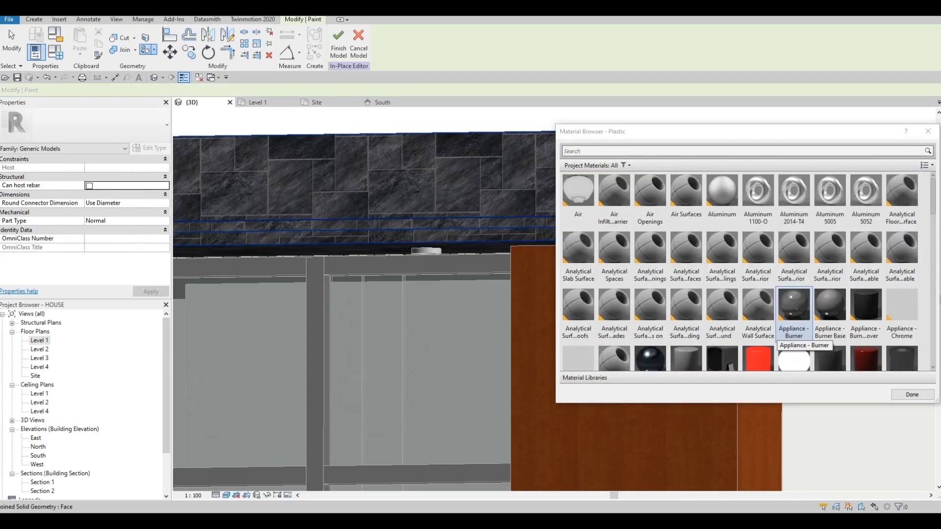
pyautogui.click(598, 151)
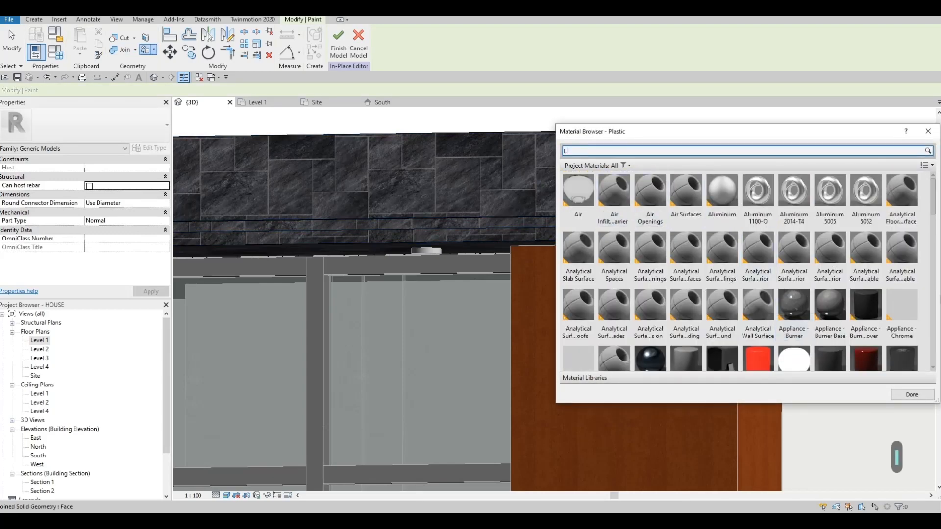
pyautogui.write('LUMI')
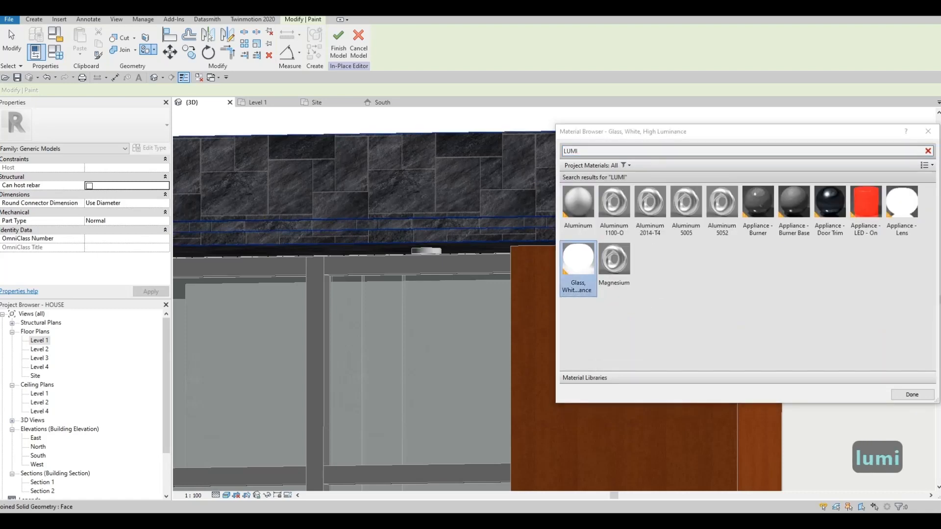
# - Paint the groove's horizontal and vertical inner faces on the stone frame with Glass, White, High Luminance
pyautogui.moveTo(505, 216); pyautogui.dragTo(277, 179, button='middle')
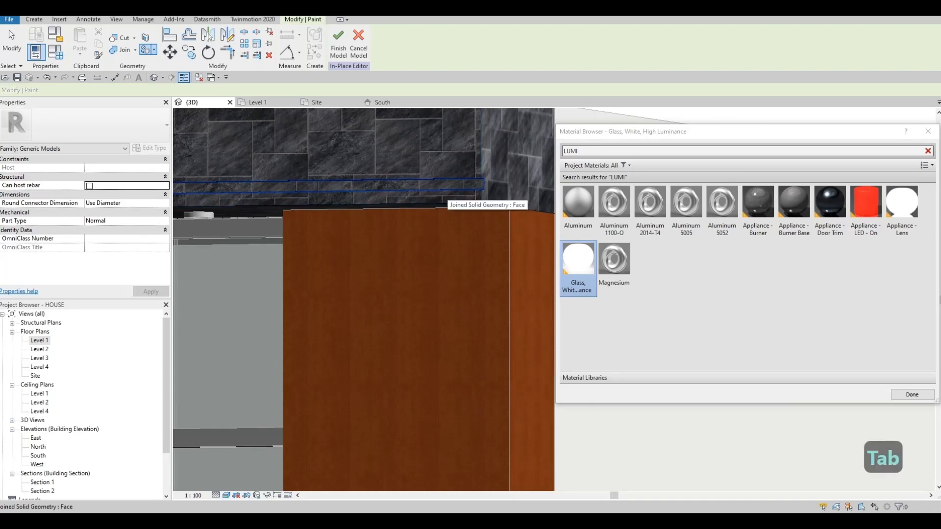
pyautogui.scroll(5, 445, 190)
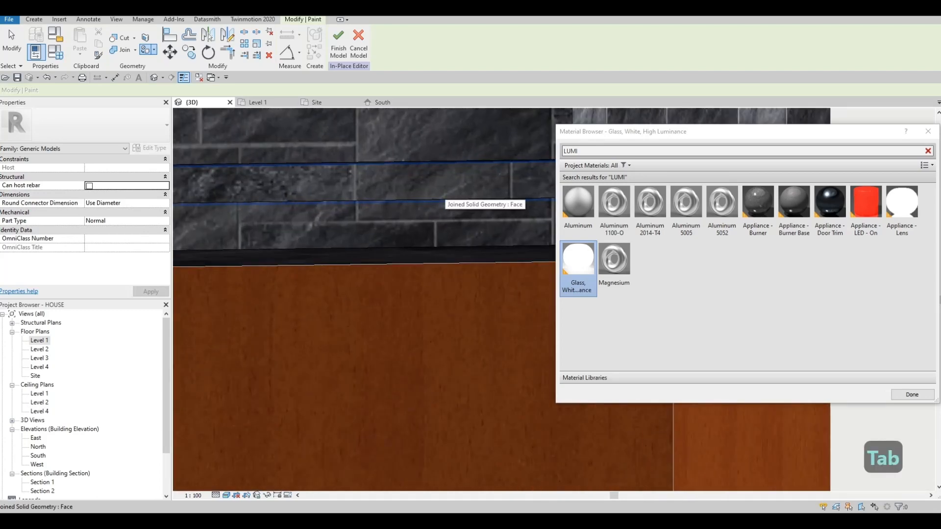
pyautogui.click(436, 187)
pyautogui.scroll(-5, 431, 188)
pyautogui.moveTo(201, 198); pyautogui.dragTo(390, 185, button='middle')
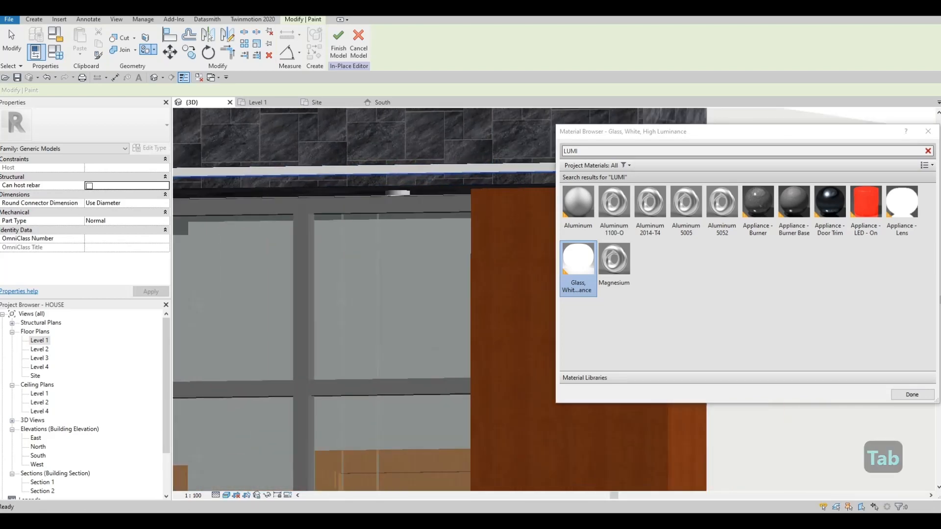
pyautogui.scroll(-3, 385, 183)
pyautogui.moveTo(221, 185); pyautogui.dragTo(478, 197, button='middle')
pyautogui.scroll(2, 292, 200)
pyautogui.click(292, 200)
pyautogui.scroll(-3, 294, 199)
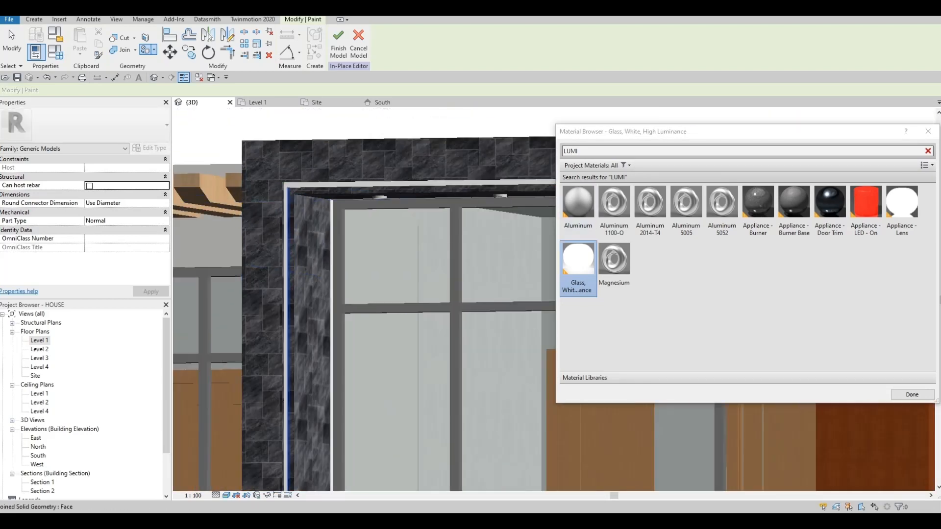
# - Check the painted groove down to the frame's base beside the entrance and finish the in-place model
pyautogui.keyDown('shift'); pyautogui.moveTo(305, 211); pyautogui.dragTo(357, 181, button='middle'); pyautogui.keyUp('shift')
pyautogui.scroll(1, 382, 304)
pyautogui.moveTo(383, 353); pyautogui.dragTo(387, 161, button='middle')
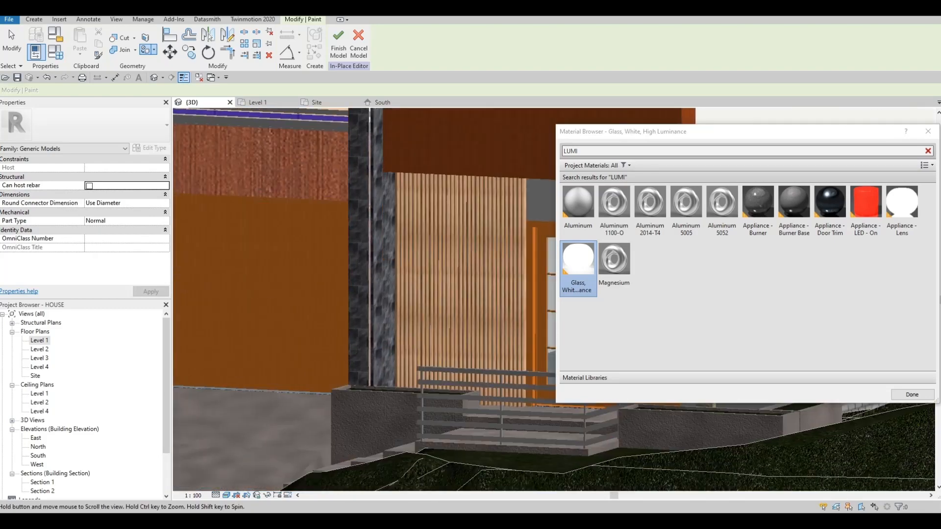
pyautogui.scroll(3, 374, 377)
pyautogui.click(377, 284)
pyautogui.keyDown('shift'); pyautogui.moveTo(377, 284); pyautogui.dragTo(375, 263, button='middle'); pyautogui.keyUp('shift')
pyautogui.click(389, 255)
pyautogui.scroll(5, 373, 318)
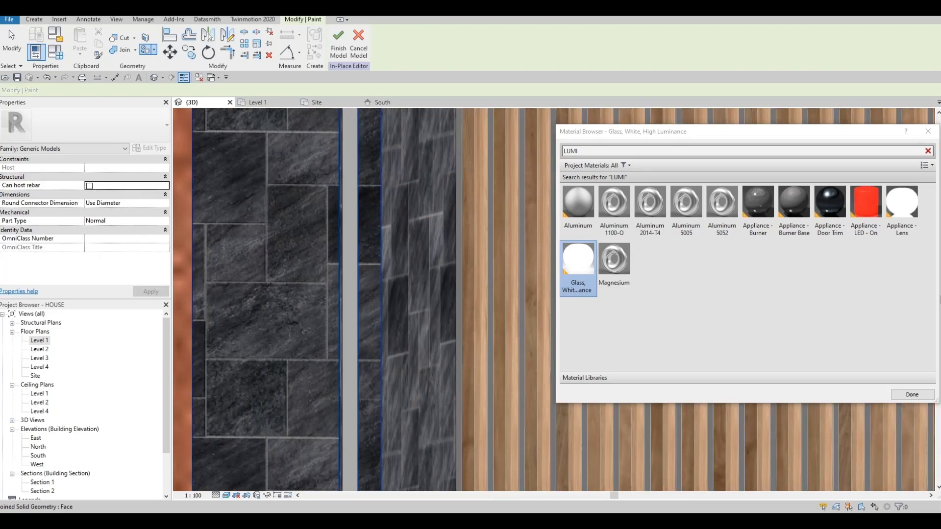
pyautogui.click(338, 42)
# - Review the front facade from the stone frame's upper corner down to the garage door, driveway and entrance
pyautogui.scroll(-5, 359, 206)
pyautogui.moveTo(411, 201); pyautogui.dragTo(401, 215, button='middle')
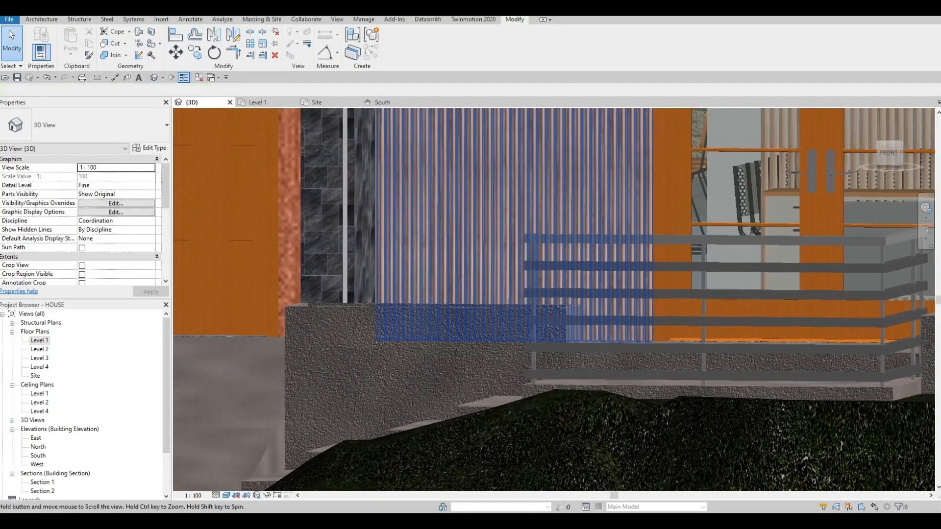
pyautogui.scroll(-5, 347, 267)
pyautogui.press('Escape')
pyautogui.keyDown('shift'); pyautogui.moveTo(460, 240); pyautogui.dragTo(573, 353, button='middle'); pyautogui.keyUp('shift')
pyautogui.scroll(6, 456, 194)
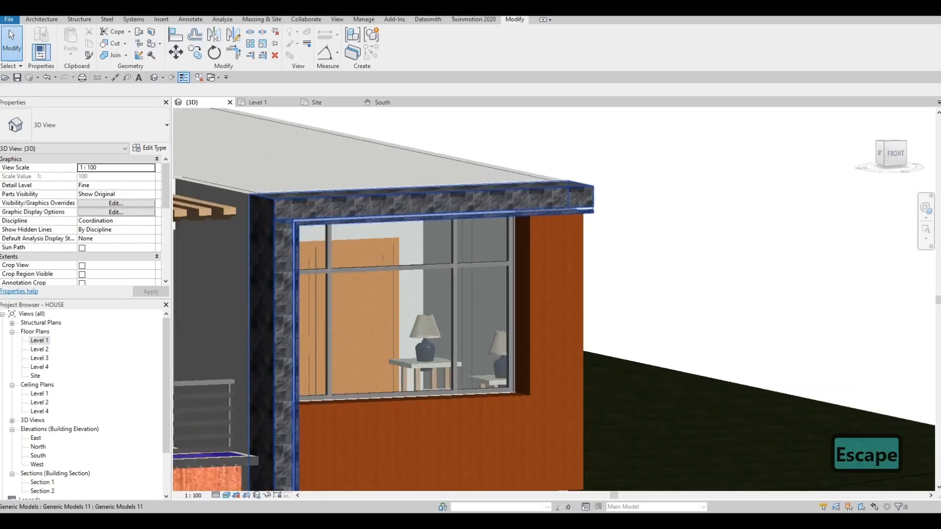
pyautogui.scroll(-3, 455, 201)
pyautogui.moveTo(294, 319); pyautogui.dragTo(468, 169, button='middle')
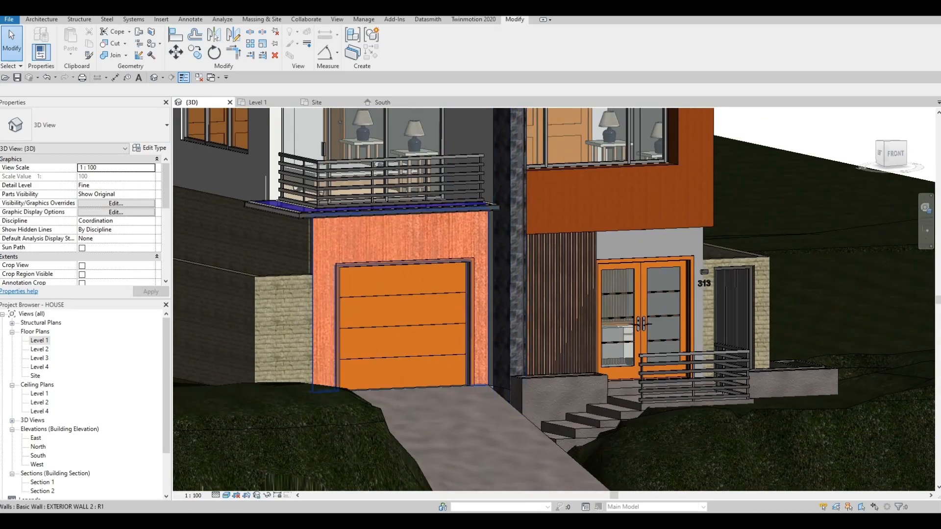
pyautogui.keyDown('shift'); pyautogui.moveTo(379, 165); pyautogui.dragTo(382, 140, button='middle'); pyautogui.keyUp('shift')
pyautogui.keyDown('shift'); pyautogui.moveTo(460, 233); pyautogui.dragTo(441, 274, button='middle'); pyautogui.keyUp('shift')
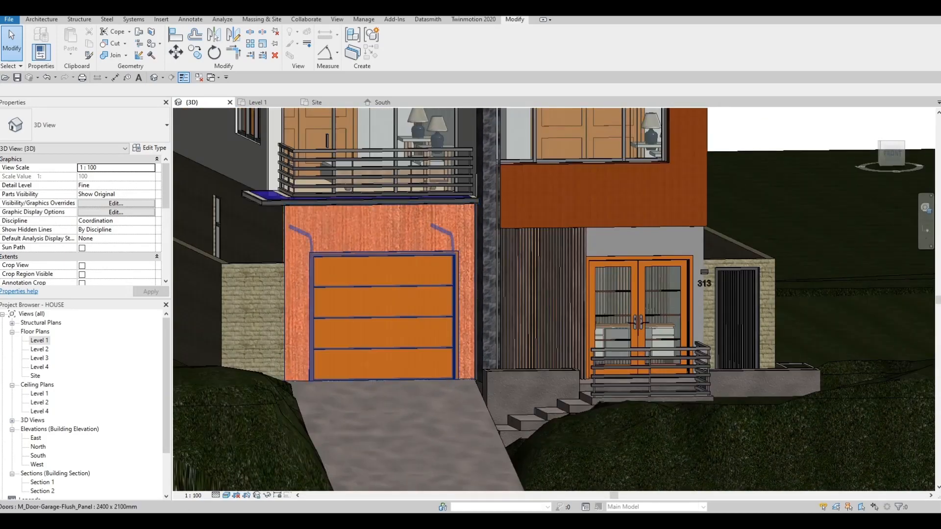
pyautogui.scroll(2, 441, 279)
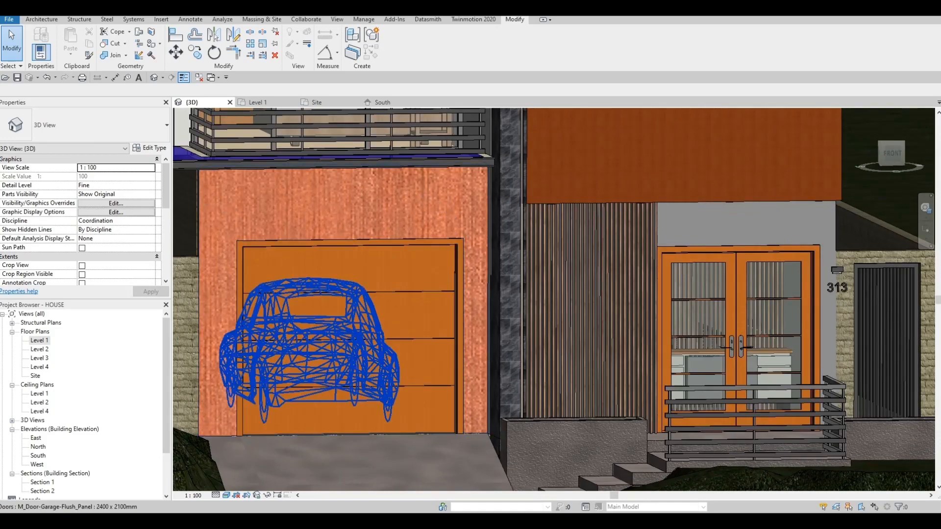
pyautogui.scroll(-3, 417, 324)
pyautogui.moveTo(417, 323); pyautogui.dragTo(483, 269, button='middle')
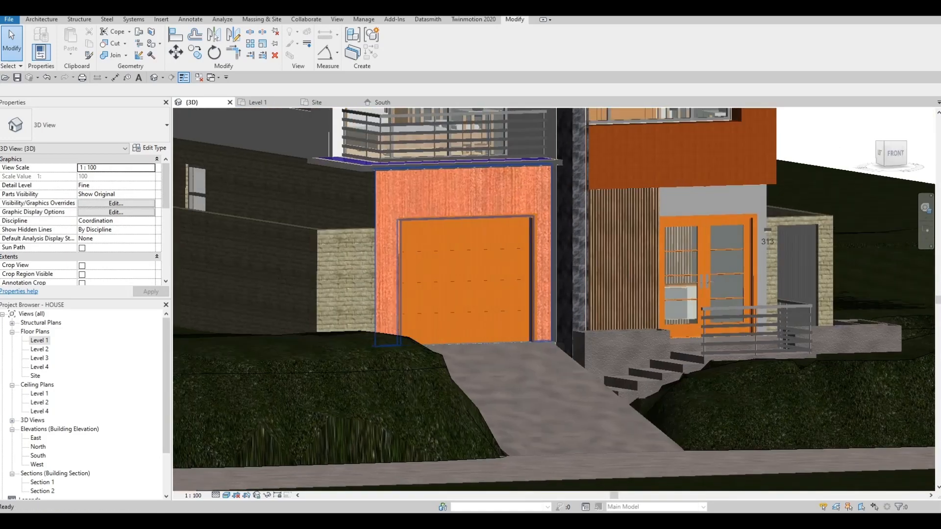
pyautogui.scroll(-1, 490, 275)
pyautogui.moveTo(559, 249); pyautogui.dragTo(506, 235, button='middle')
# - In the South elevation, nudge the house number 313 and the wall light above it slightly down and left
pyautogui.click(383, 102)
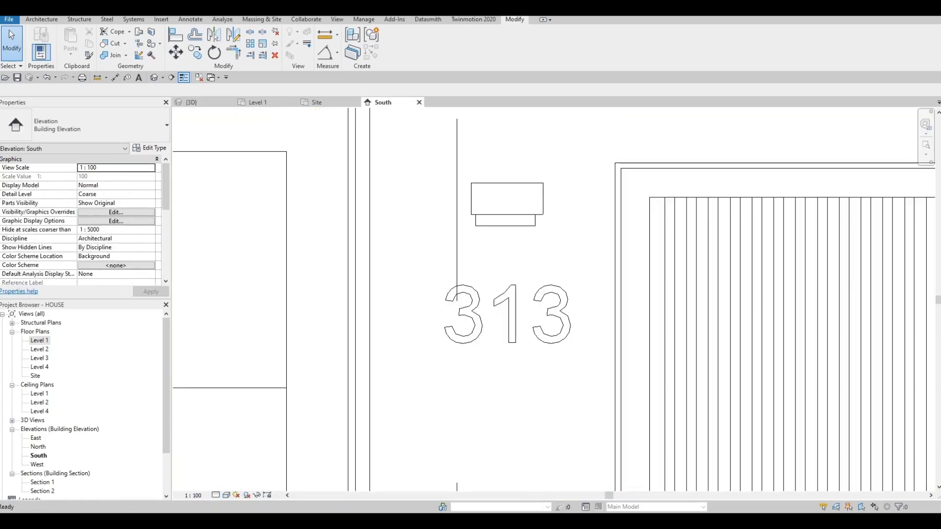
pyautogui.scroll(-7, 473, 211)
pyautogui.moveTo(459, 210); pyautogui.dragTo(599, 184, button='middle')
pyautogui.scroll(-3, 533, 221)
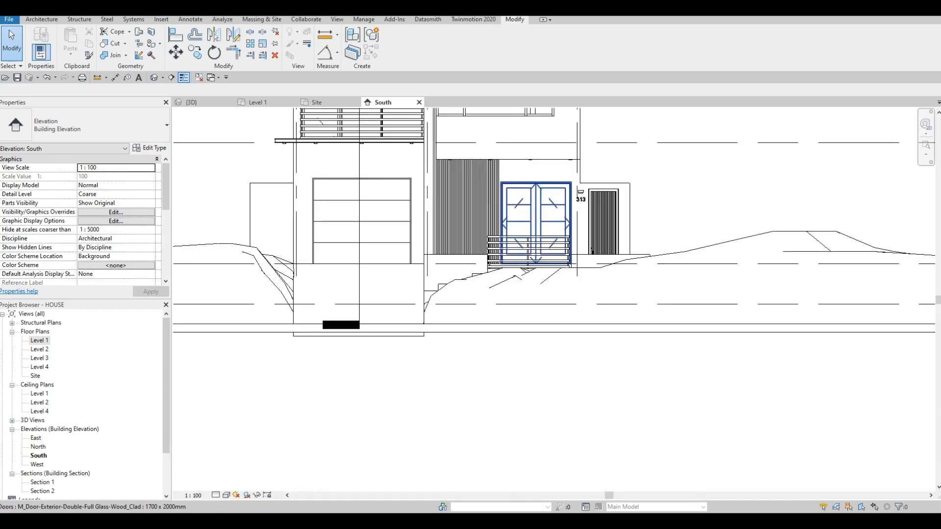
pyautogui.moveTo(533, 221); pyautogui.dragTo(514, 246, button='middle')
pyautogui.scroll(5, 582, 359)
pyautogui.press('Escape')
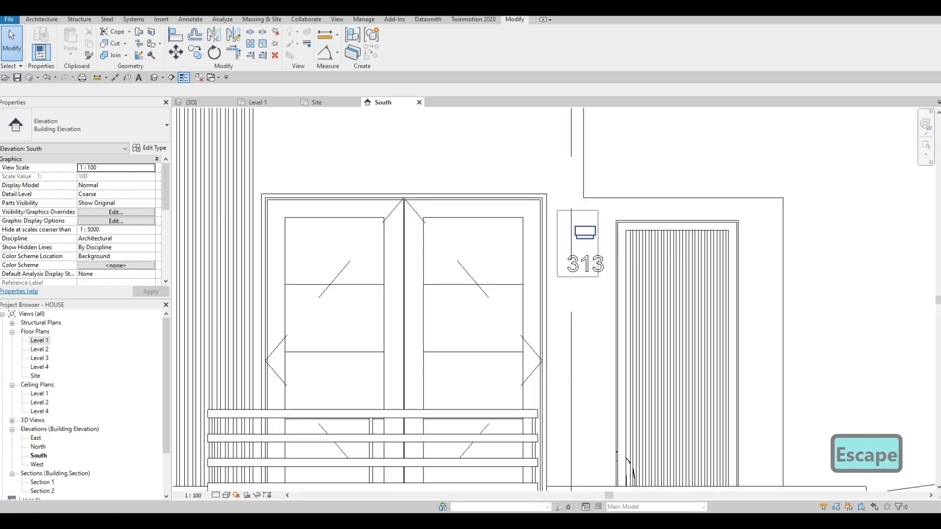
pyautogui.moveTo(557, 211); pyautogui.dragTo(609, 287)
pyautogui.press('Down')
pyautogui.press('Down')
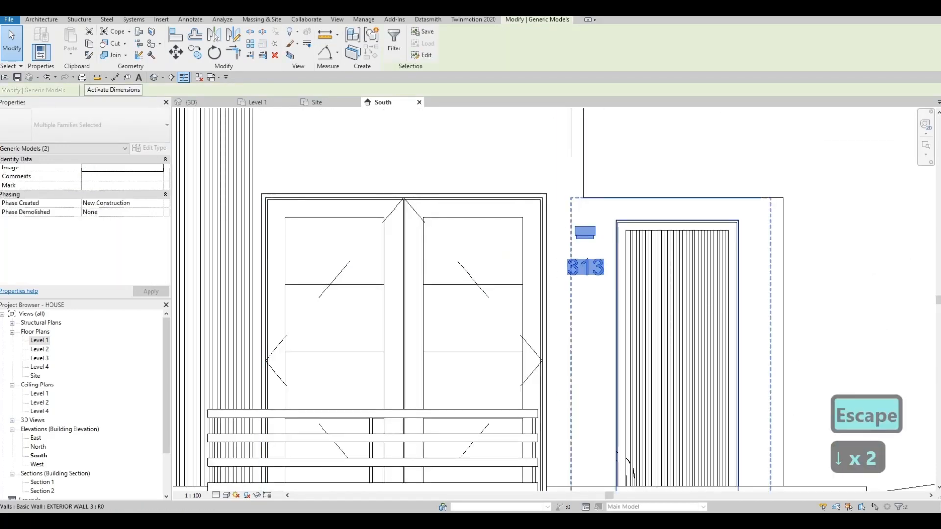
pyautogui.press('Left')
pyautogui.press('Left')
pyautogui.press('Right')
pyautogui.press('Down')
pyautogui.press('Escape')
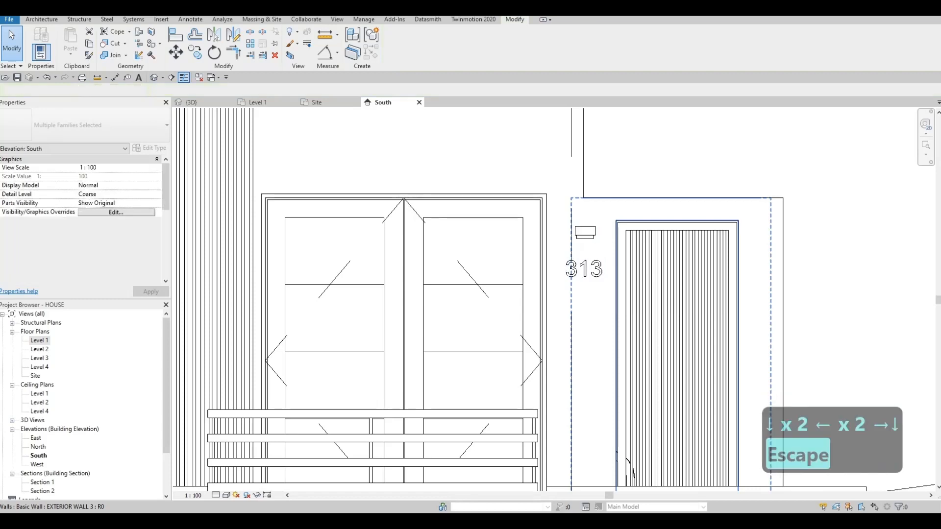
pyautogui.press('Escape')
# - Try to nudge the wall light above the house number 313 to the left on its own
pyautogui.click(585, 232)
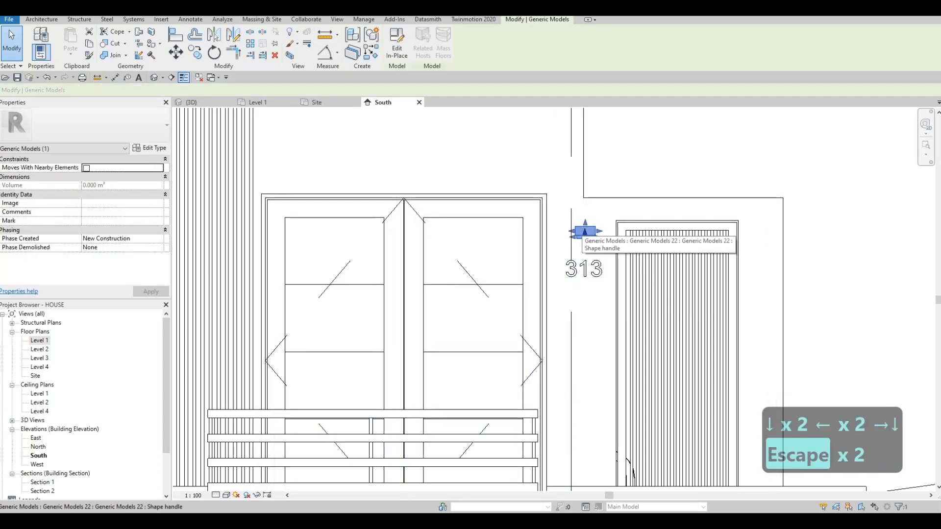
pyautogui.press('Escape')
pyautogui.scroll(2, 561, 225)
pyautogui.moveTo(638, 251); pyautogui.dragTo(656, 271)
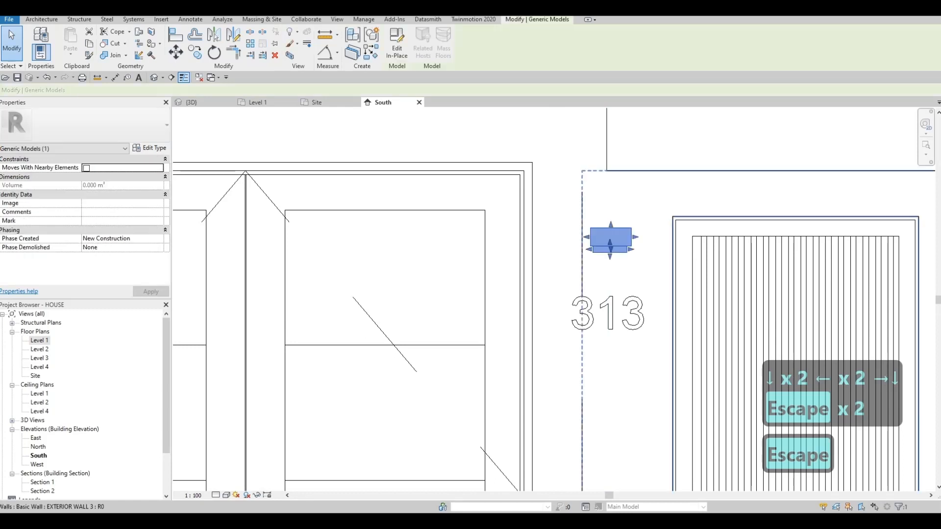
pyautogui.press('Left')
pyautogui.press('Left')
pyautogui.press('Left')
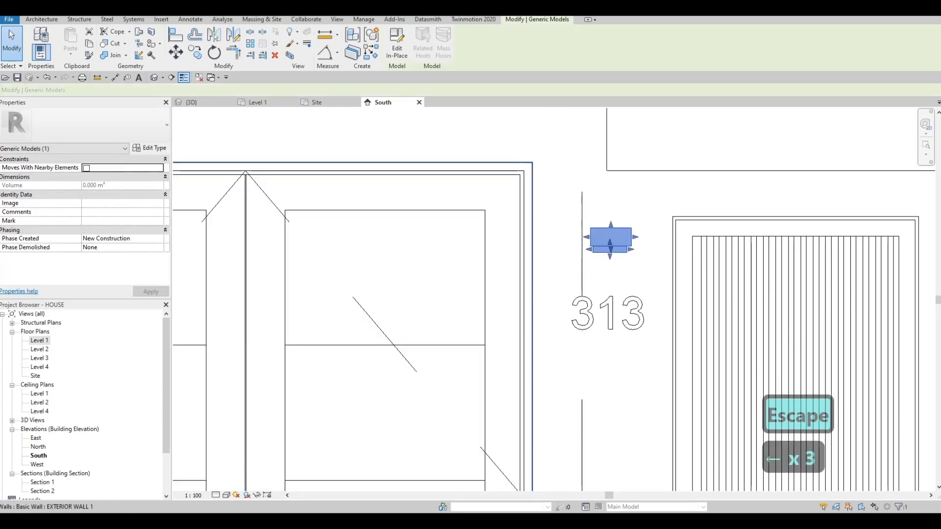
# - Edit the wall light in place and nudge both of its extrusions left and down, centred closer above the house number 313
pyautogui.click(397, 48)
pyautogui.press('Escape')
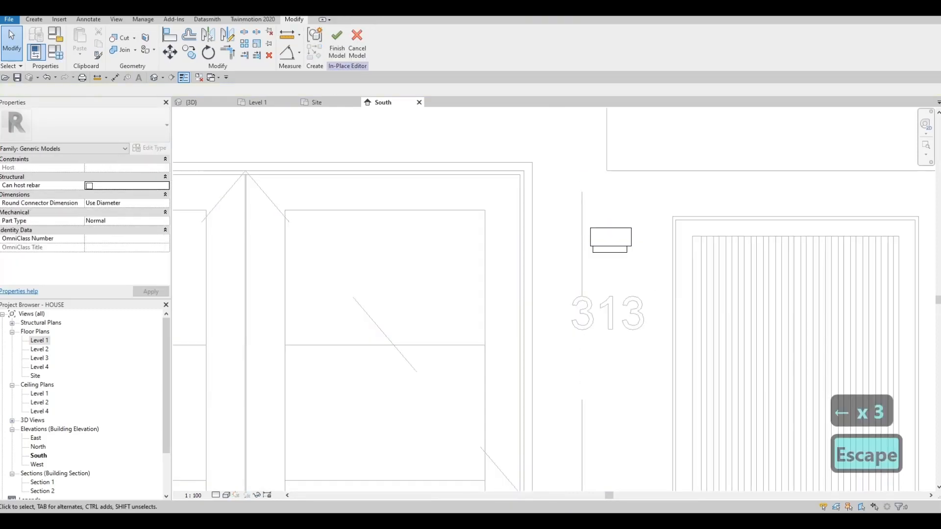
pyautogui.moveTo(635, 264); pyautogui.dragTo(642, 268)
pyautogui.press('Left')
pyautogui.press('Left')
pyautogui.press('Down')
pyautogui.press('Down')
pyautogui.press('Down')
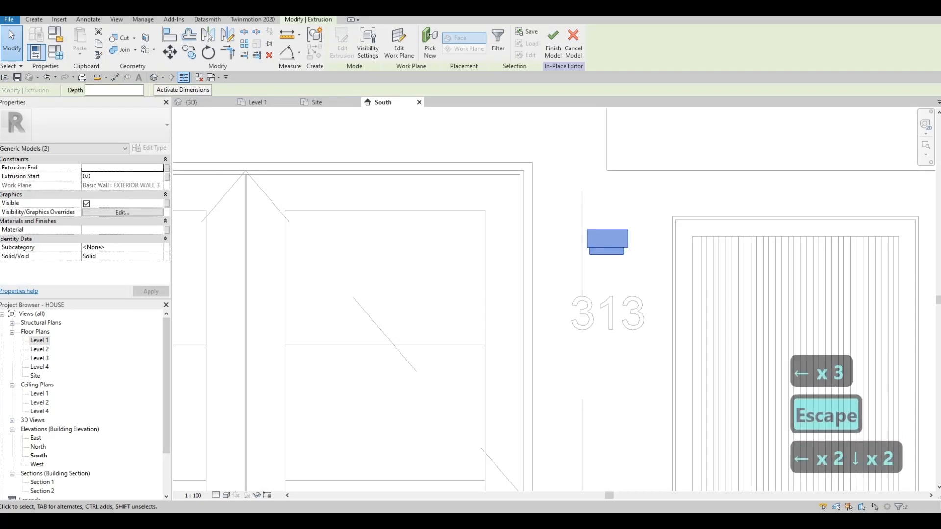
pyautogui.press('Left')
pyautogui.press('Left')
pyautogui.press('Down')
pyautogui.press('Right')
pyautogui.press('Right')
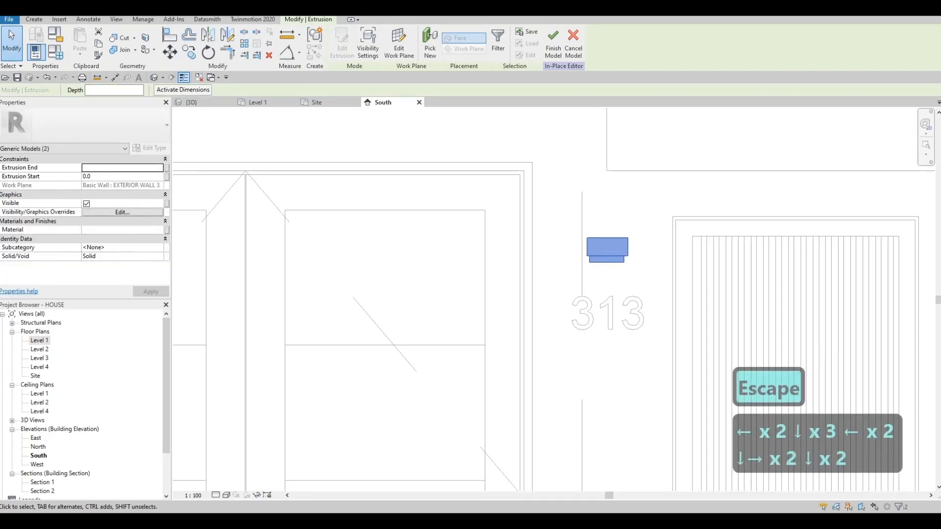
pyautogui.press('Up')
pyautogui.press('Up')
pyautogui.press('Left')
# - Copy the wall light onto the low stone wall beside the garage door and finish the in-place model
pyautogui.scroll(-8, 712, 217)
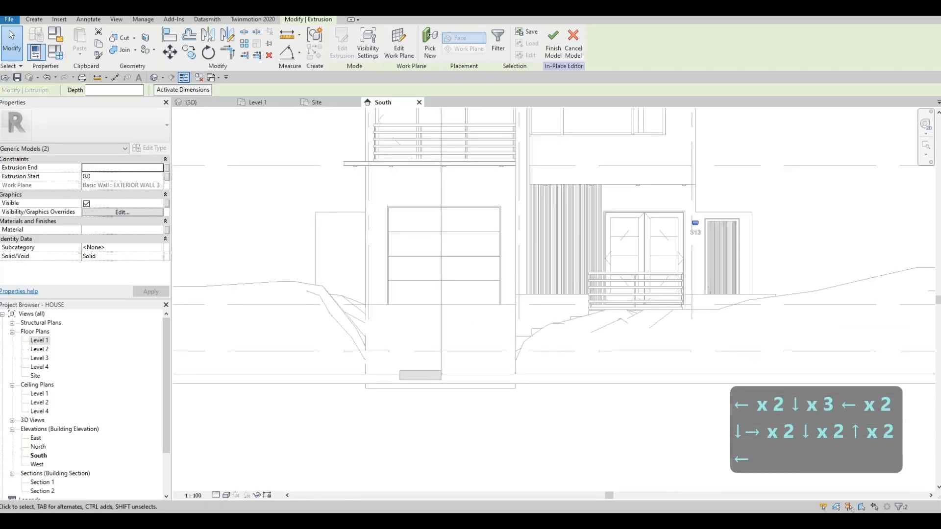
pyautogui.press('c')
pyautogui.press('o')
pyautogui.scroll(5, 688, 217)
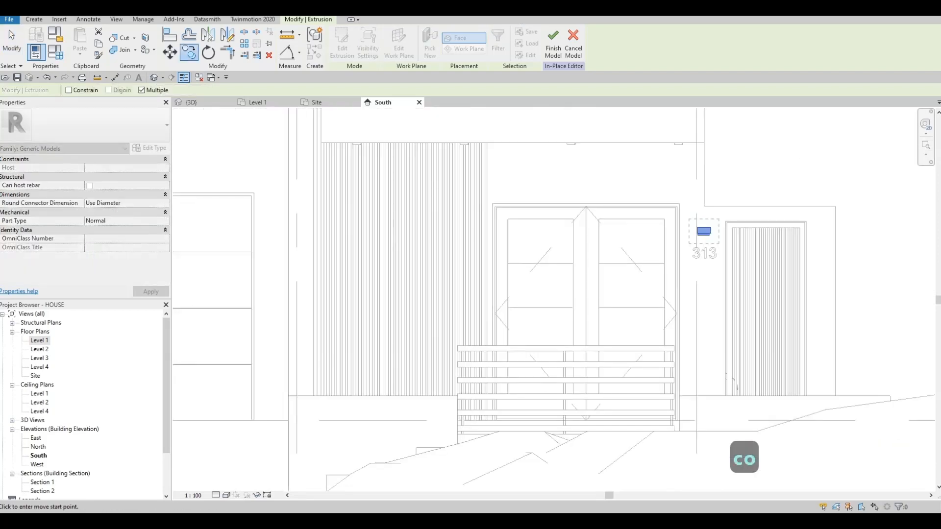
pyautogui.moveTo(317, 205); pyautogui.dragTo(566, 212, button='middle')
pyautogui.click(427, 217)
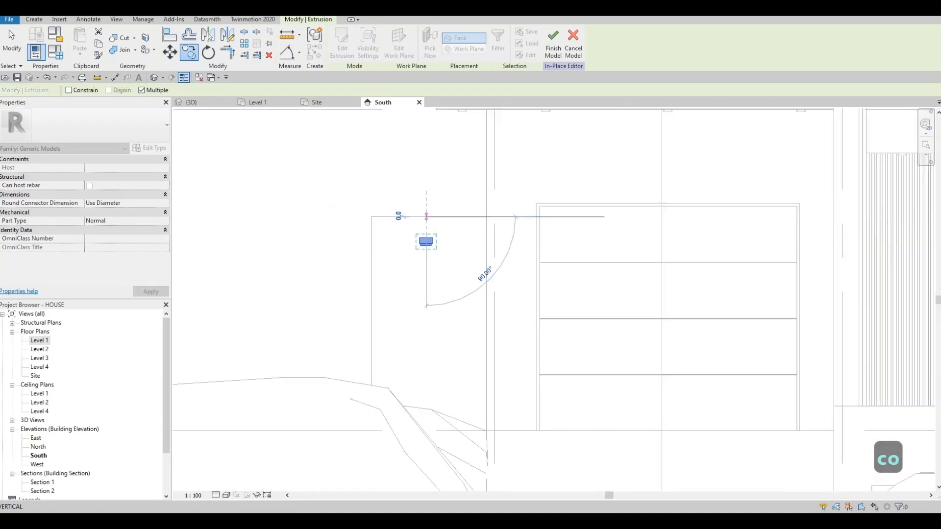
pyautogui.scroll(-6, 472, 199)
pyautogui.press('Escape')
pyautogui.press('Escape')
pyautogui.scroll(2, 497, 208)
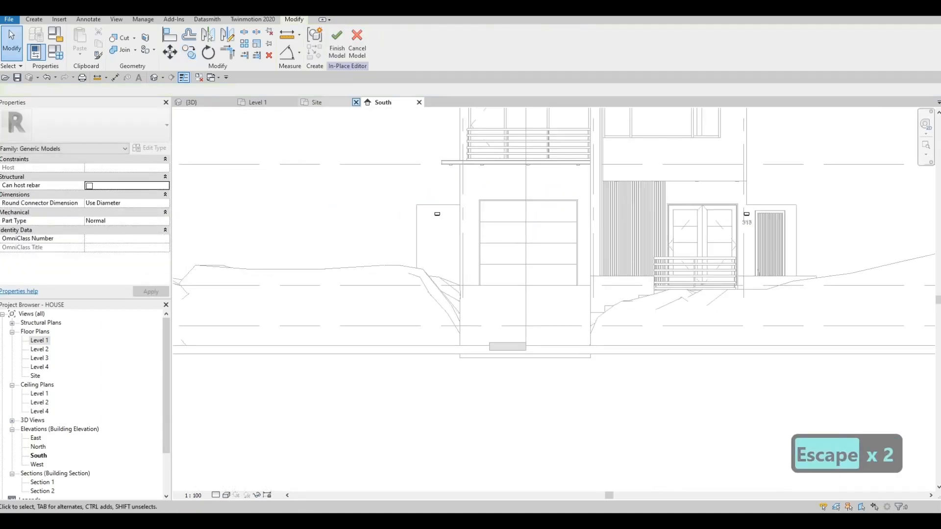
pyautogui.click(337, 44)
pyautogui.press('Escape')
pyautogui.press('Escape')
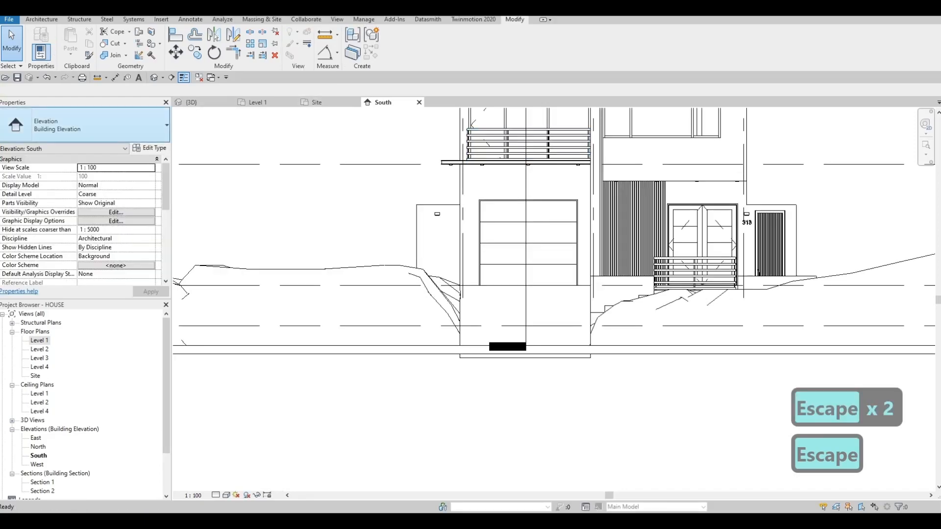
# - Examine the front facade in the 3D view, checking both wall lights, the garage door and the entrance
pyautogui.click(192, 102)
pyautogui.scroll(-1, 482, 240)
pyautogui.keyDown('shift'); pyautogui.moveTo(482, 240); pyautogui.dragTo(512, 251, button='middle'); pyautogui.keyUp('shift')
pyautogui.moveTo(404, 266); pyautogui.dragTo(466, 227, button='middle')
pyautogui.scroll(-2, 529, 245)
pyautogui.scroll(3, 696, 235)
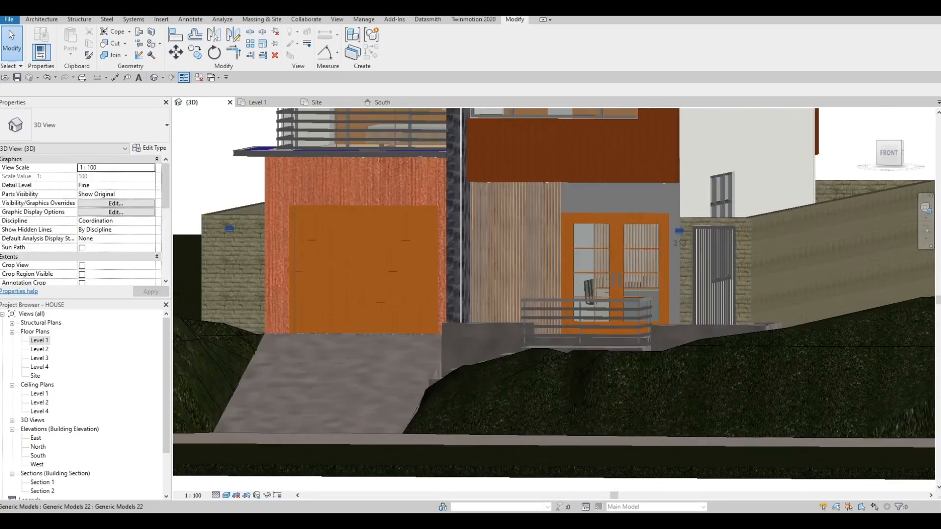
pyautogui.keyDown('shift'); pyautogui.moveTo(615, 279); pyautogui.dragTo(640, 263, button='middle'); pyautogui.keyUp('shift')
pyautogui.keyDown('shift'); pyautogui.moveTo(456, 196); pyautogui.dragTo(461, 220, button='middle'); pyautogui.keyUp('shift')
pyautogui.scroll(-2, 486, 274)
pyautogui.keyDown('shift'); pyautogui.moveTo(485, 274); pyautogui.dragTo(468, 325, button='middle'); pyautogui.keyUp('shift')
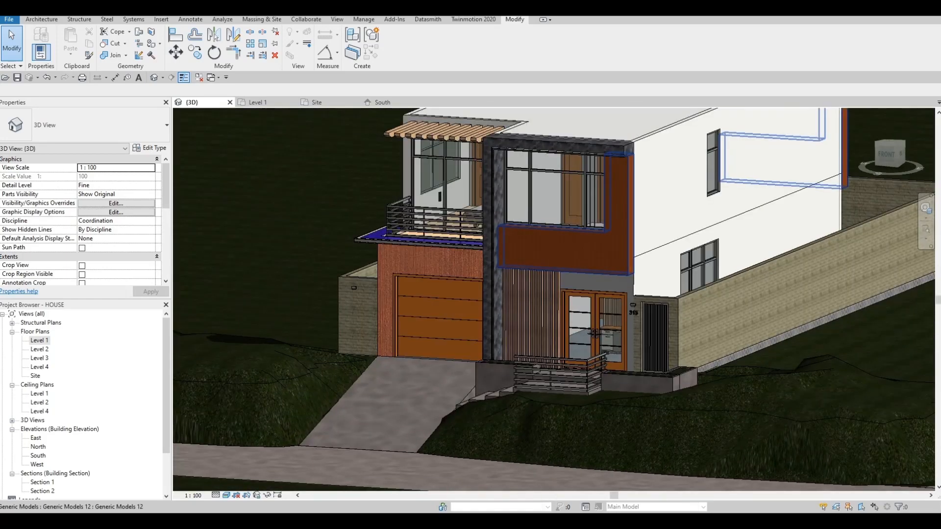
pyautogui.scroll(3, 519, 142)
pyautogui.scroll(-3, 522, 151)
pyautogui.keyDown('shift'); pyautogui.moveTo(544, 260); pyautogui.dragTo(676, 233, button='middle'); pyautogui.keyUp('shift')
pyautogui.scroll(3, 546, 248)
pyautogui.scroll(5, 573, 249)
pyautogui.scroll(-1, 676, 233)
pyautogui.scroll(-2, 682, 233)
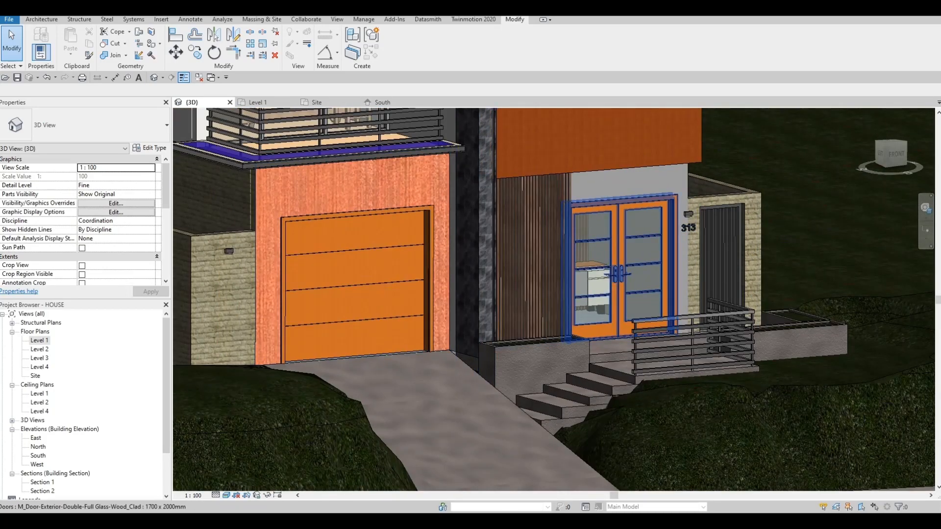
# - Rehost the house number 313 from the entrance wall onto the wall face above the garage door
pyautogui.scroll(3, 687, 228)
pyautogui.click(688, 229)
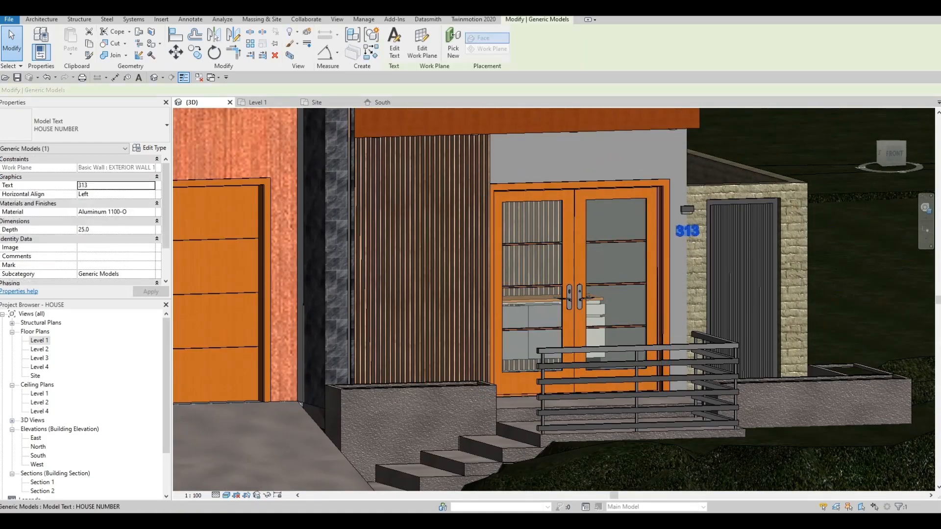
pyautogui.scroll(-5, 639, 164)
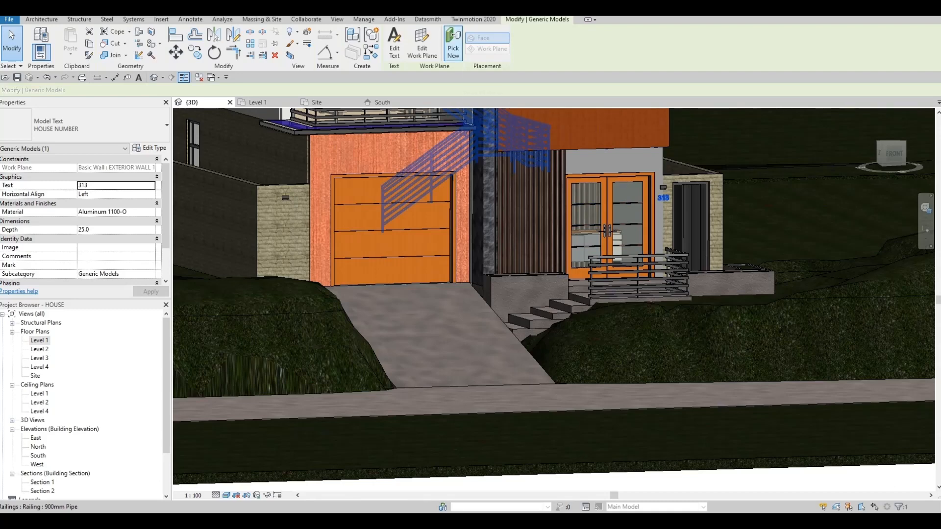
pyautogui.click(453, 47)
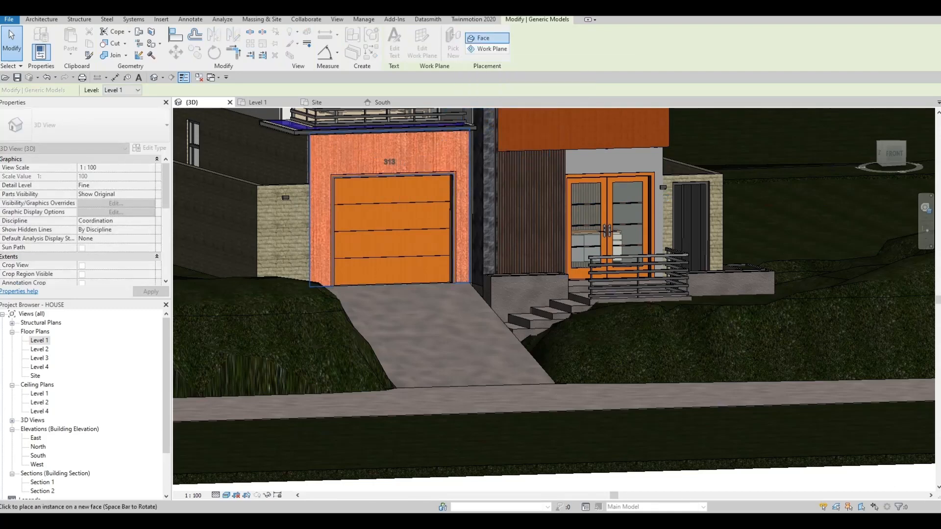
pyautogui.click(390, 161)
pyautogui.press('Escape')
# - In the South elevation, move the house number 313 down so it sits centred just above the garage door
pyautogui.keyDown('shift'); pyautogui.moveTo(608, 235); pyautogui.dragTo(586, 218, button='middle'); pyautogui.keyUp('shift')
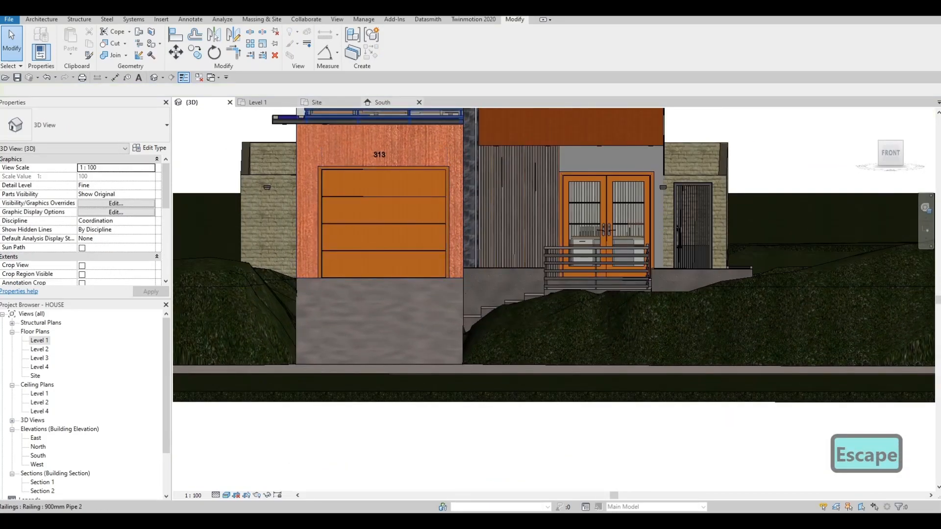
pyautogui.click(382, 102)
pyautogui.scroll(5, 490, 254)
pyautogui.click(526, 189)
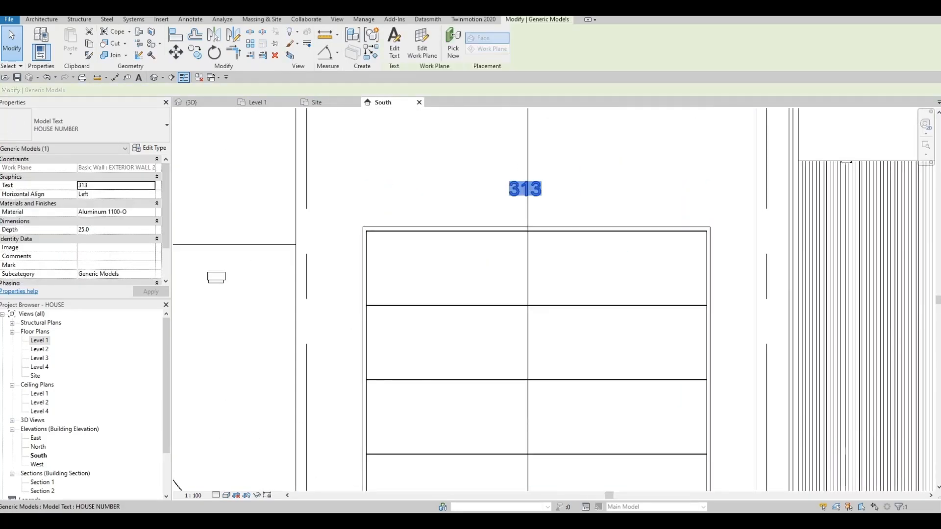
pyautogui.moveTo(536, 199); pyautogui.dragTo(532, 205)
pyautogui.scroll(-3, 532, 204)
pyautogui.press('Escape')
pyautogui.press('Escape')
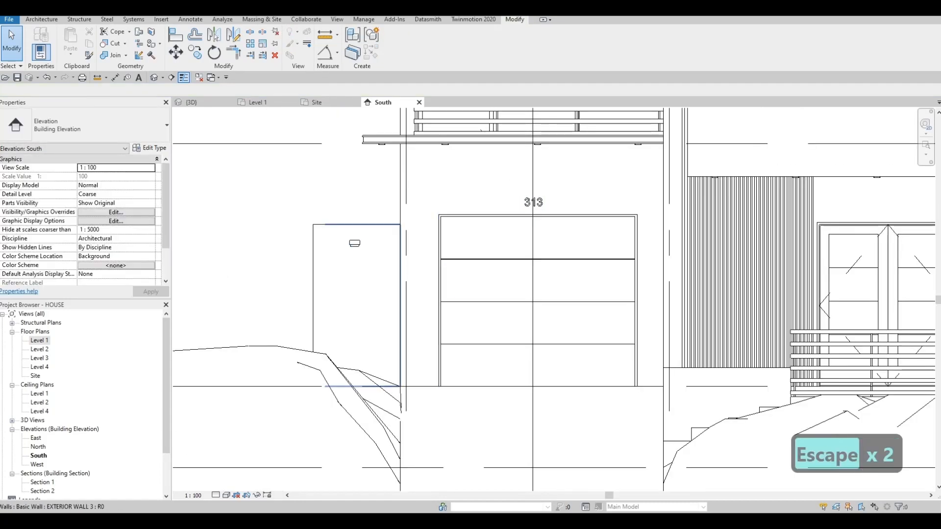
pyautogui.press('Escape')
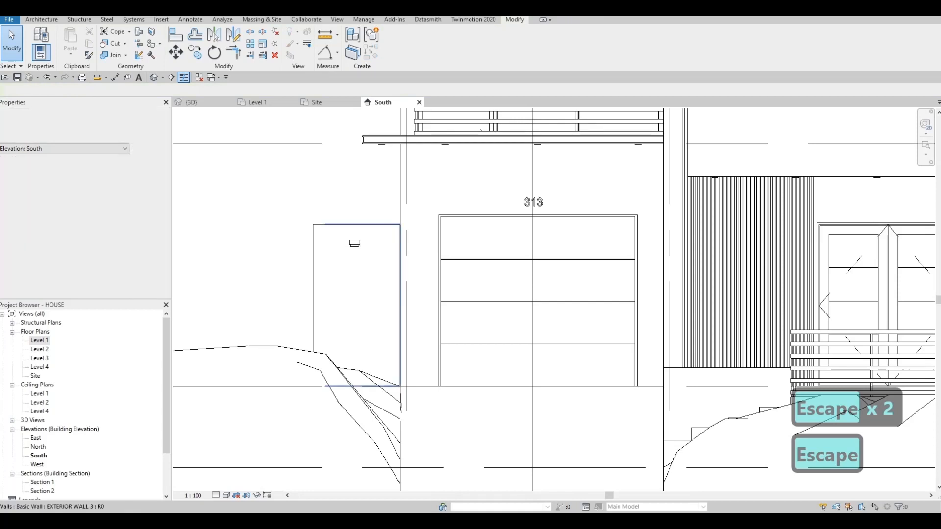
pyautogui.press('Escape')
# - Edit the side wall's light in place and copy it to just above the house number over the garage door
pyautogui.click(355, 243)
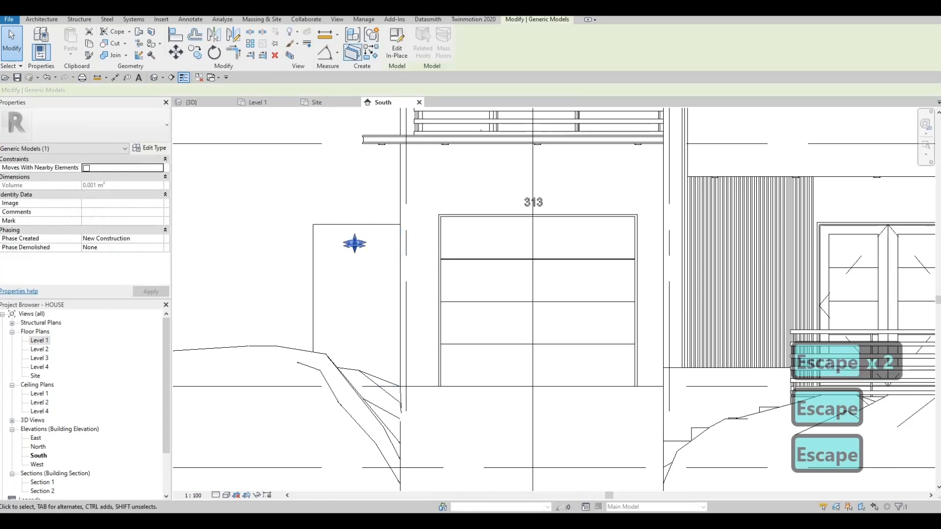
pyautogui.doubleClick(355, 243)
pyautogui.click(355, 243)
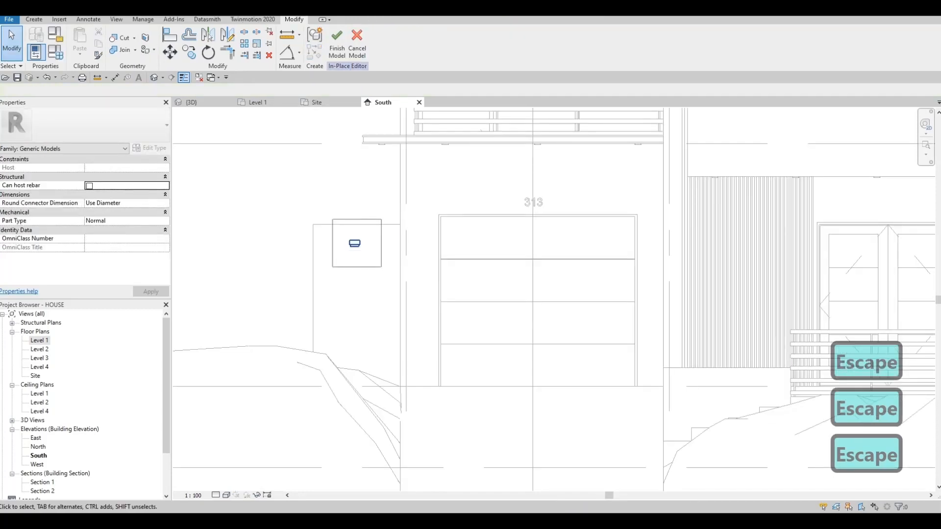
pyautogui.press('c')
pyautogui.press('o')
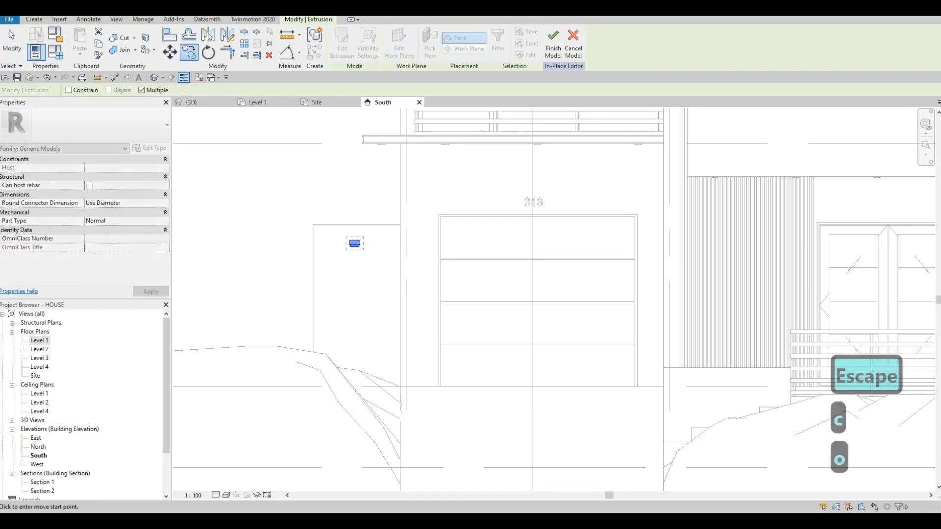
pyautogui.scroll(2, 343, 243)
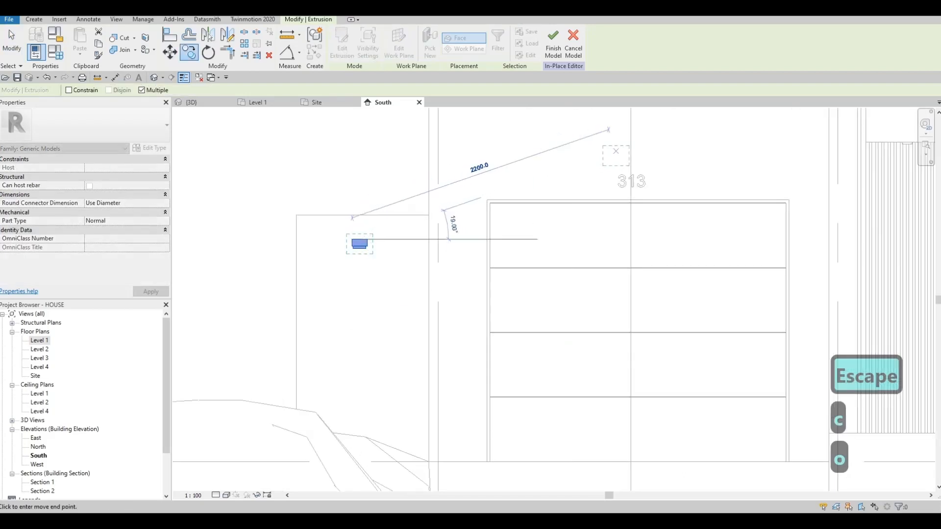
pyautogui.click(630, 152)
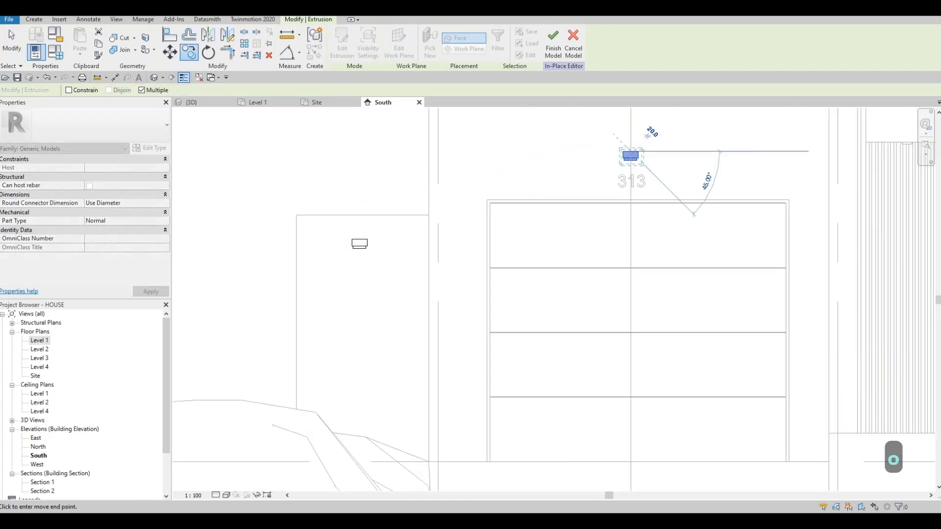
pyautogui.press('Escape')
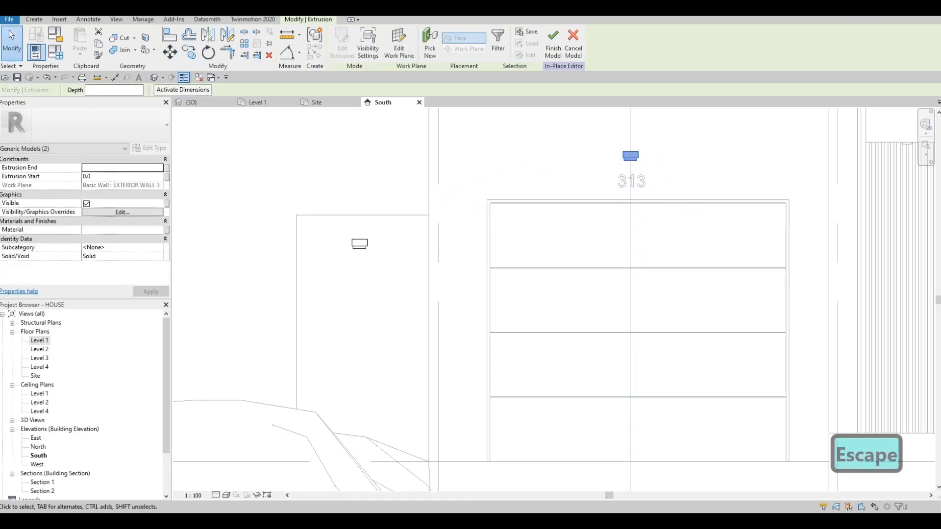
pyautogui.press('Tab')
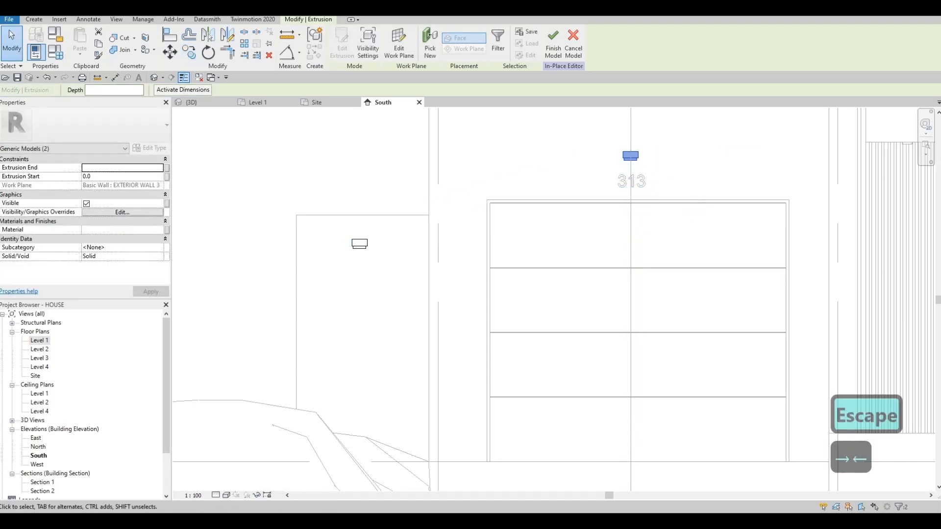
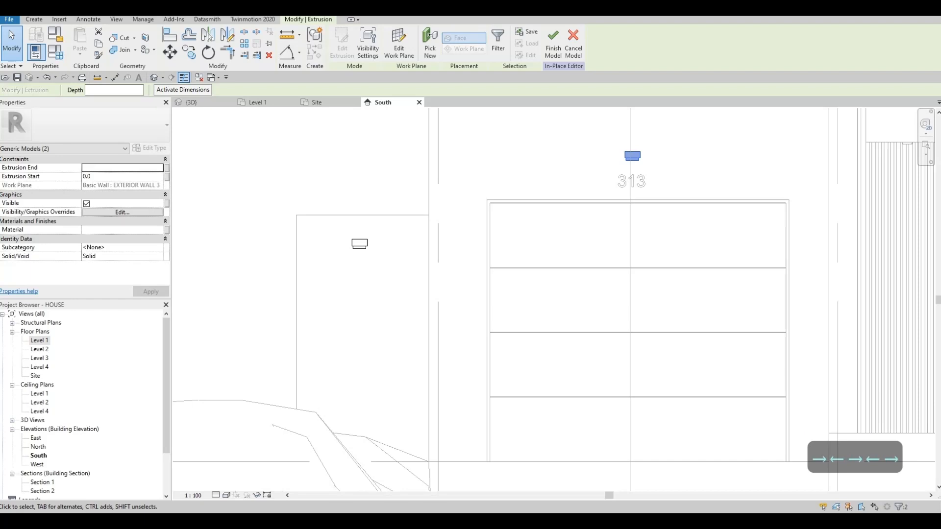
# - Finish the in-place model holding the wall lights and the copy above the garage's house number
pyautogui.press('Escape')
pyautogui.click(336, 43)
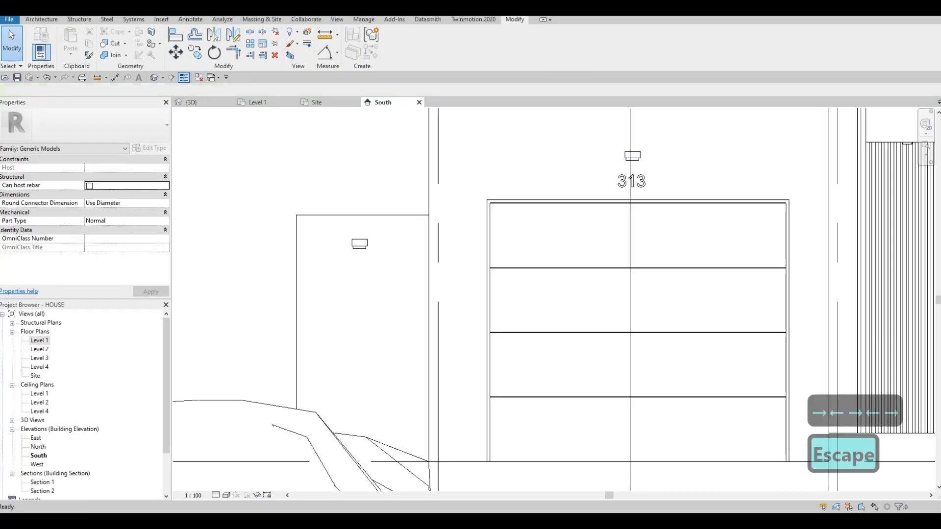
pyautogui.moveTo(489, 208); pyautogui.dragTo(422, 214, button='middle')
pyautogui.scroll(-5, 453, 201)
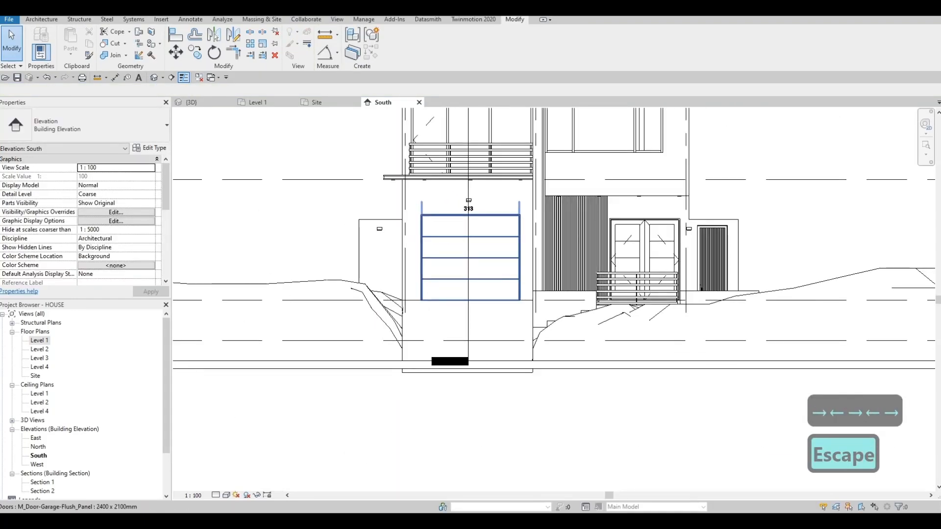
# - Examine the house front, driveway, road and surrounding lawn in the 3D view
pyautogui.press('F1')
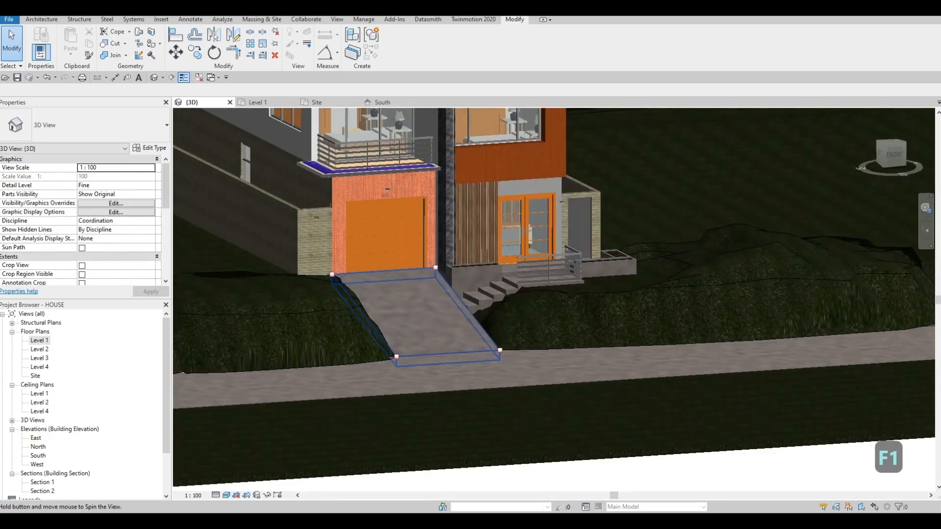
pyautogui.keyDown('shift'); pyautogui.moveTo(431, 319); pyautogui.dragTo(507, 375, button='middle'); pyautogui.keyUp('shift')
pyautogui.moveTo(507, 375); pyautogui.dragTo(490, 311, button='middle')
pyautogui.moveTo(664, 397); pyautogui.dragTo(613, 367, button='middle')
pyautogui.scroll(2, 612, 367)
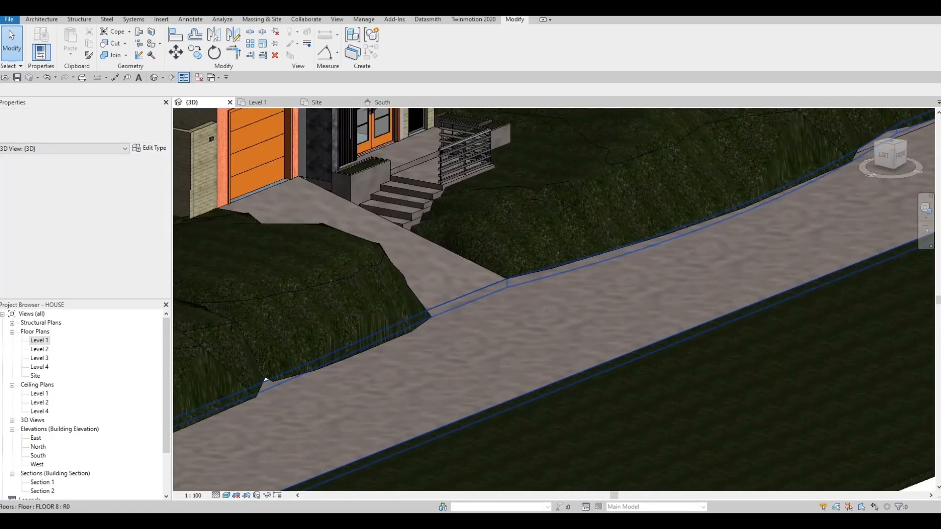
pyautogui.scroll(-2, 512, 390)
pyautogui.moveTo(512, 389); pyautogui.dragTo(578, 343, button='middle')
pyautogui.scroll(-2, 473, 321)
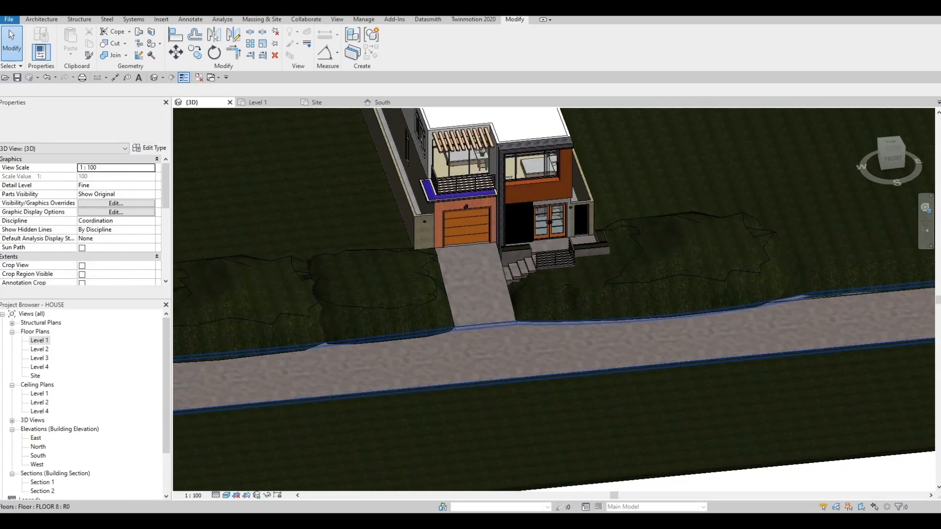
# - Dismiss the save reminder and switch to the Site floor plan
pyautogui.hotkey('ctrl', 'Tab')
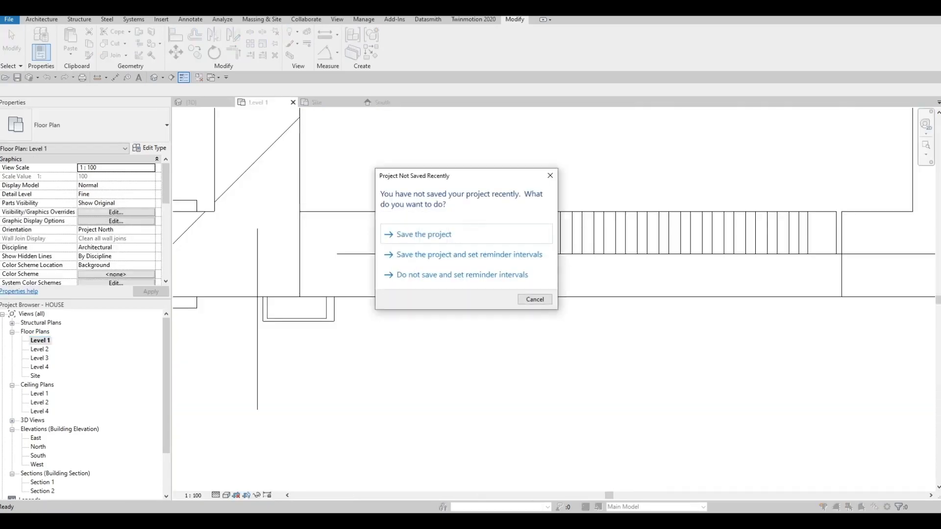
pyautogui.press('Escape')
pyautogui.scroll(-5, 474, 330)
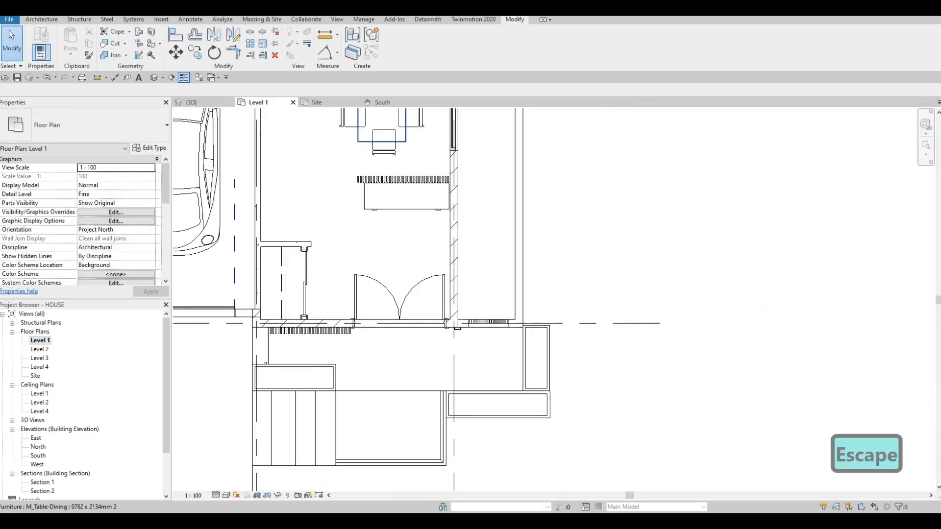
pyautogui.hotkey('ctrl', 'Tab')
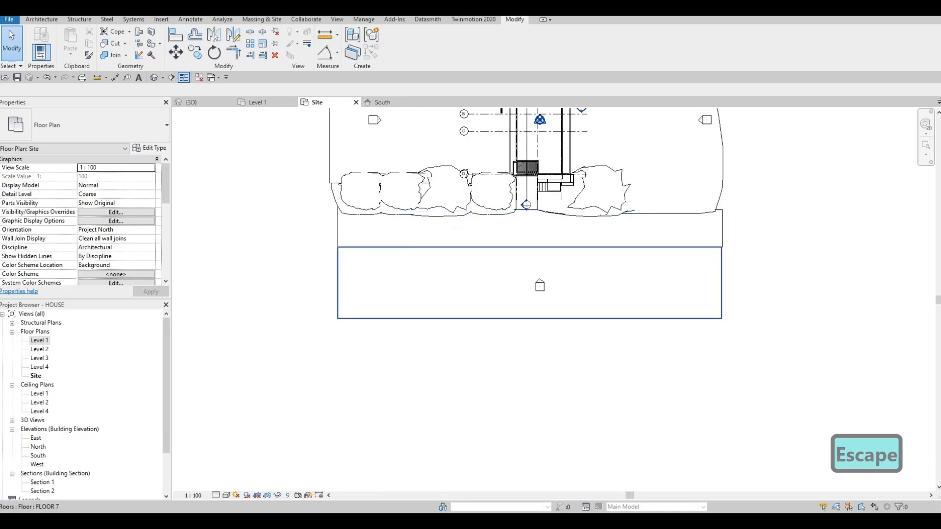
# - Edit the road floor's boundary so its outer long edge moves away from the house, making the strip about 9000 mm wide
pyautogui.click(482, 304)
pyautogui.press('Escape')
pyautogui.click(475, 232)
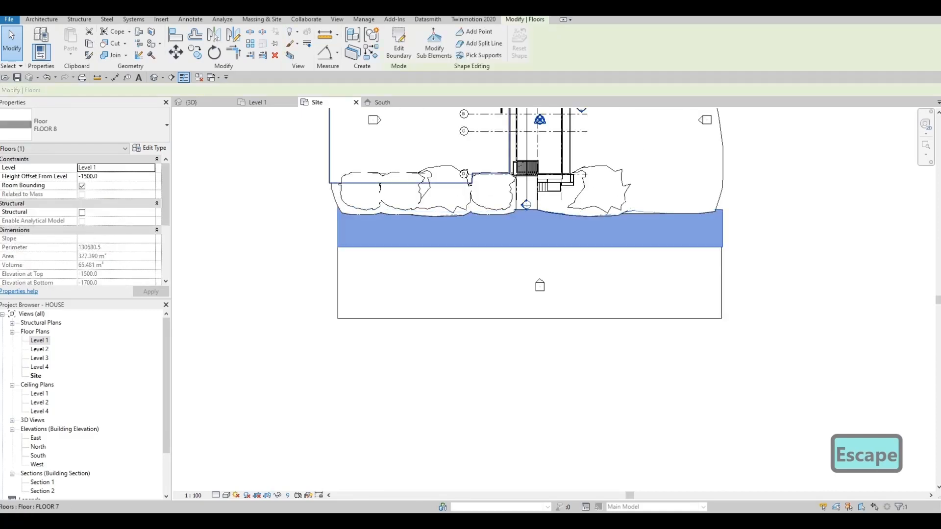
pyautogui.click(399, 43)
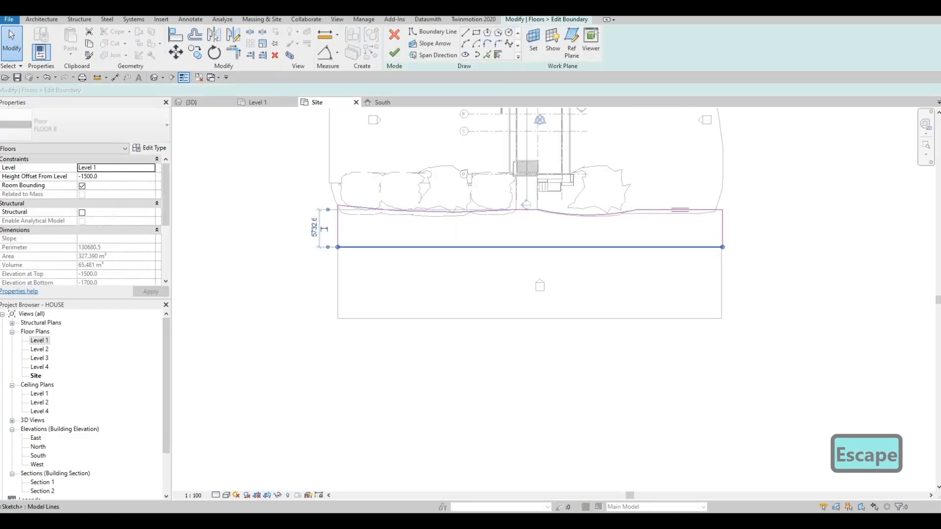
pyautogui.moveTo(495, 247); pyautogui.dragTo(496, 269)
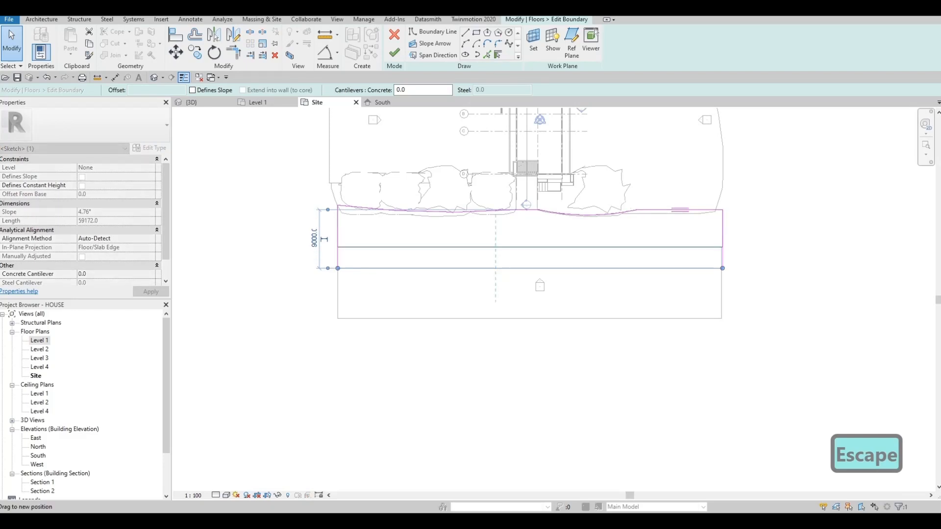
pyautogui.click(394, 53)
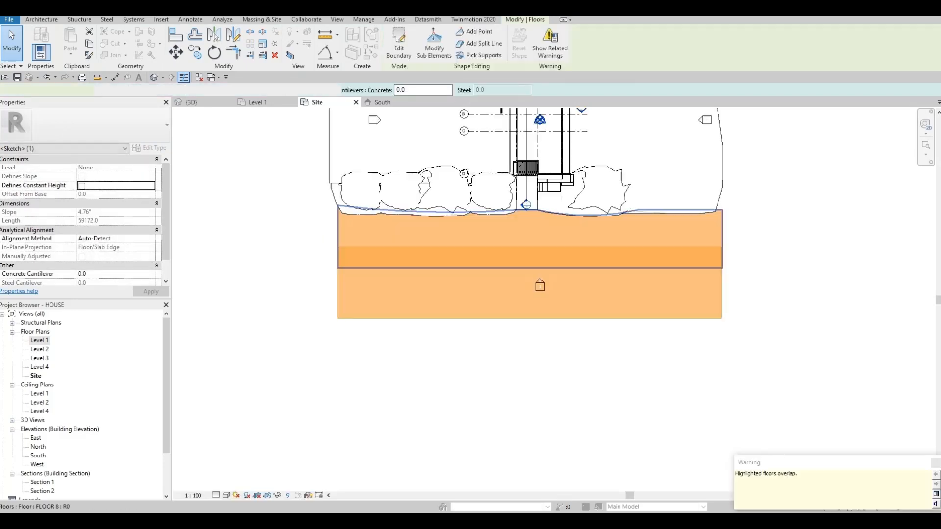
pyautogui.press('Escape')
pyautogui.press('Escape')
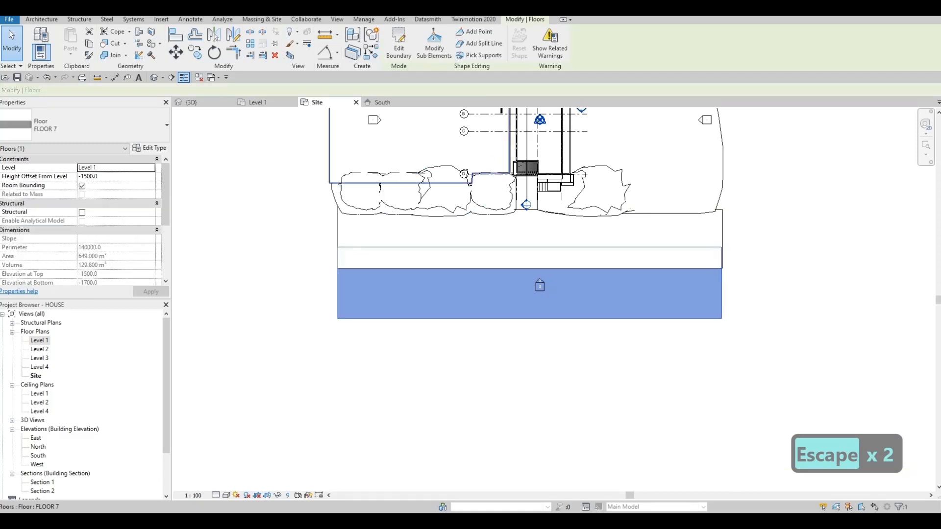
# - Edit the outer grass floor's boundary, moving its near edge onto the widened road's edge and its far edge farther outward
pyautogui.click(399, 43)
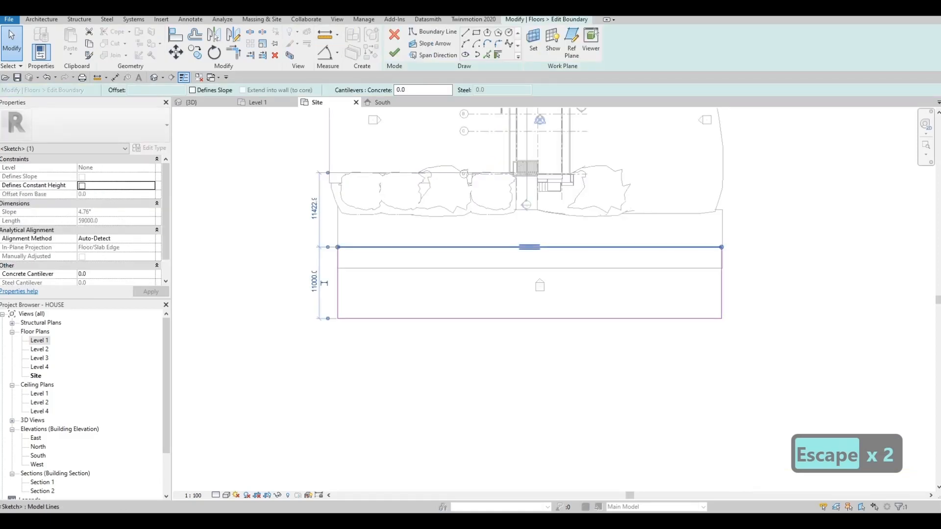
pyautogui.moveTo(476, 247); pyautogui.dragTo(476, 268)
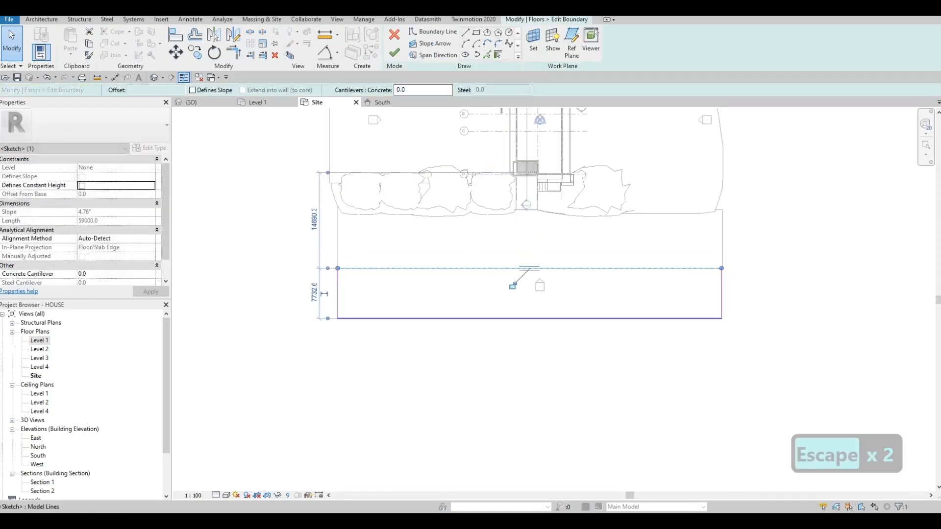
pyautogui.click(458, 318)
pyautogui.moveTo(458, 318); pyautogui.dragTo(458, 342)
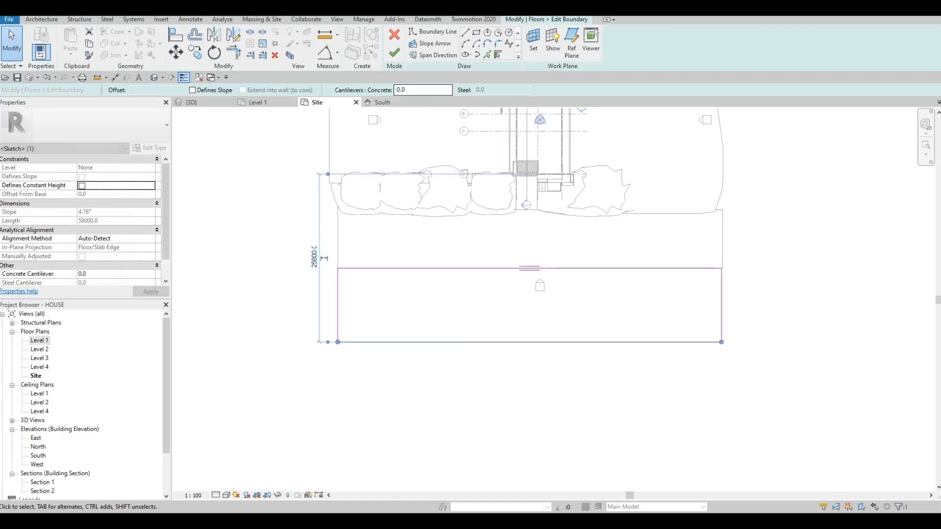
pyautogui.click(394, 52)
pyautogui.scroll(4, 552, 215)
pyautogui.scroll(-4, 720, 260)
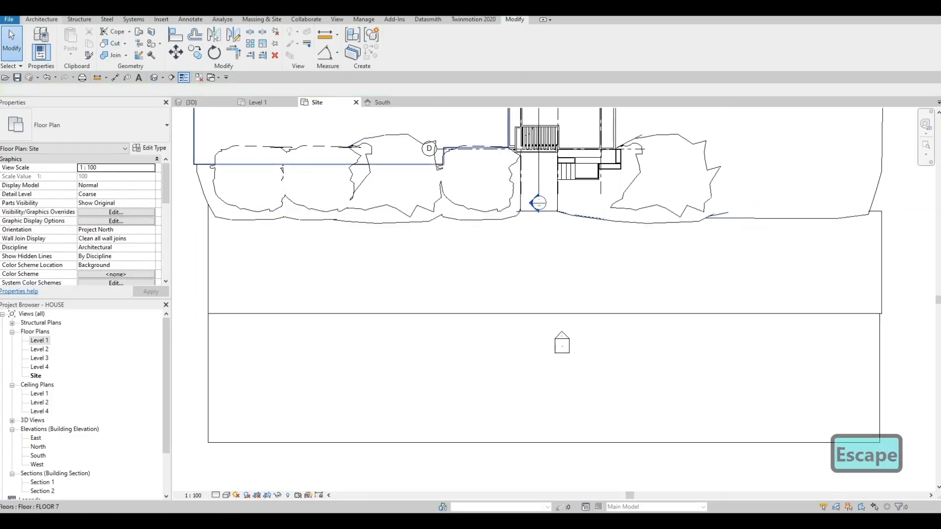
pyautogui.press('Escape')
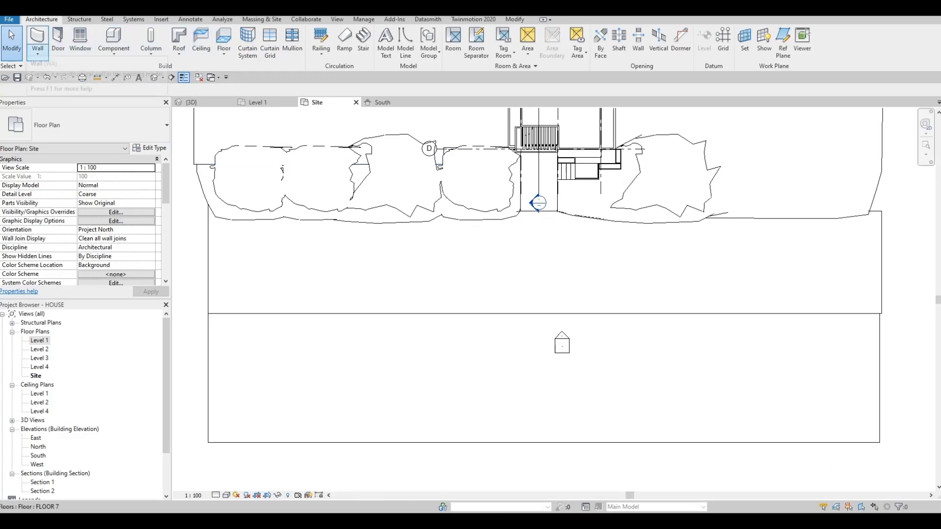
pyautogui.click(114, 50)
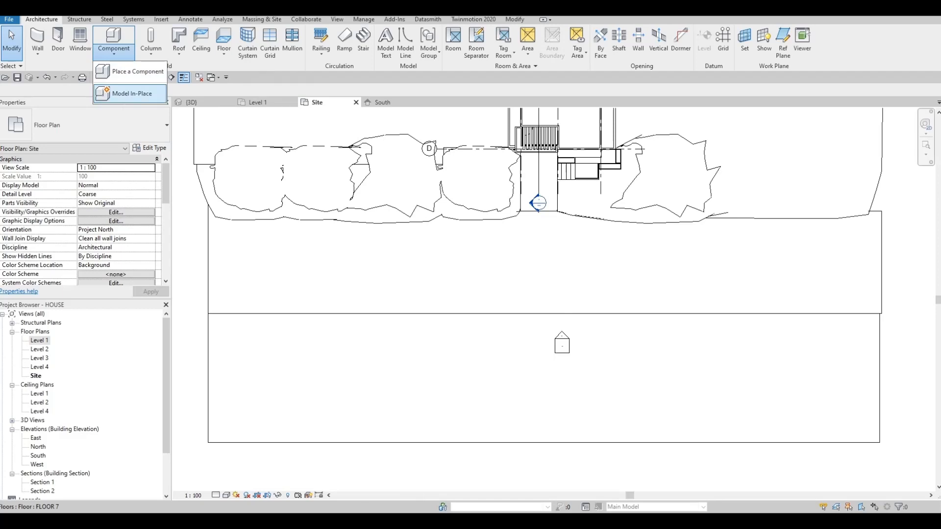
pyautogui.click(131, 93)
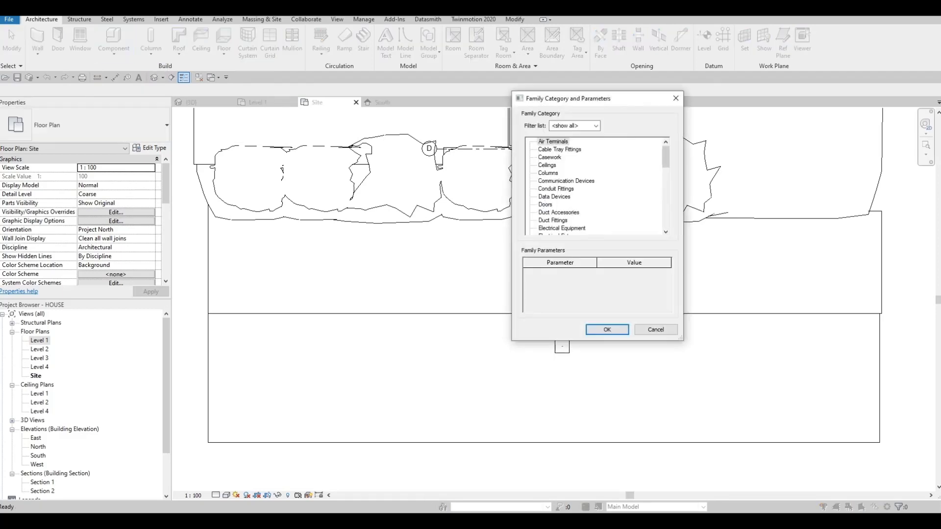
pyautogui.scroll(-5, 596, 186)
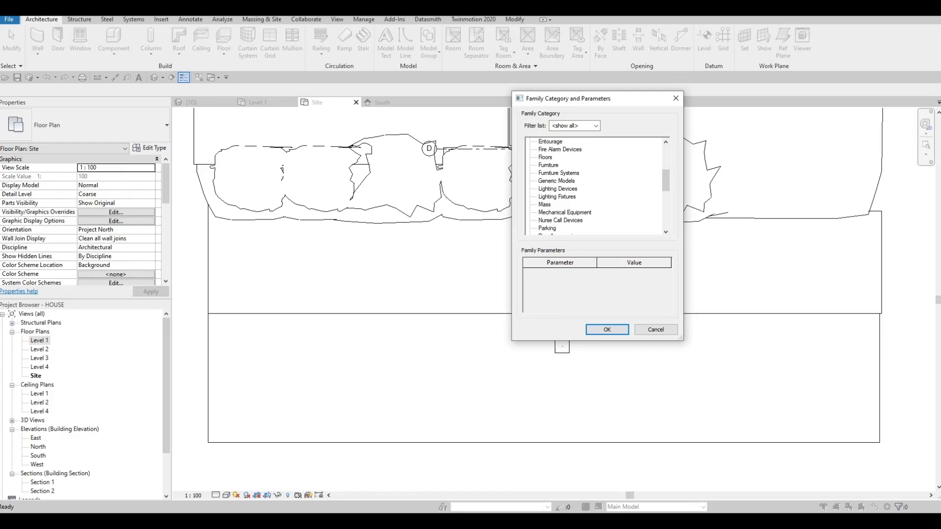
pyautogui.press('Escape')
pyautogui.press('Escape')
pyautogui.press('Escape')
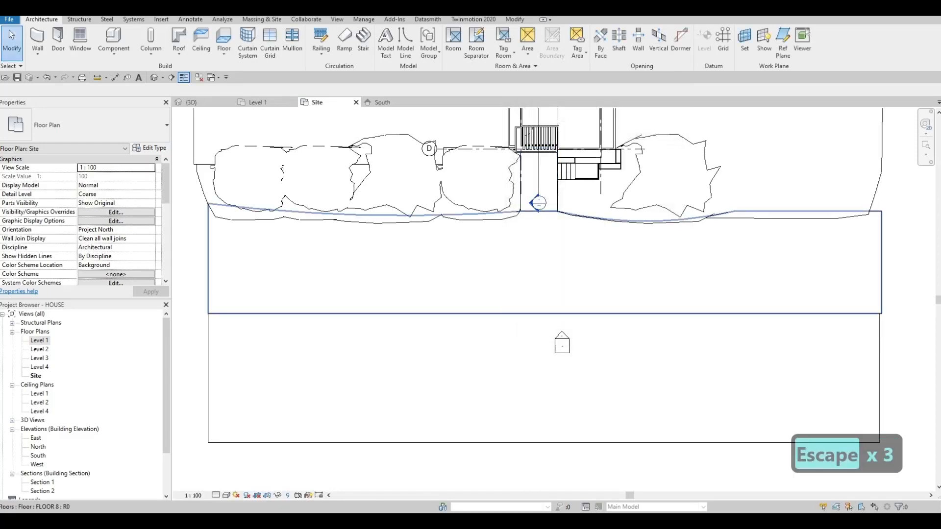
pyautogui.click(529, 303)
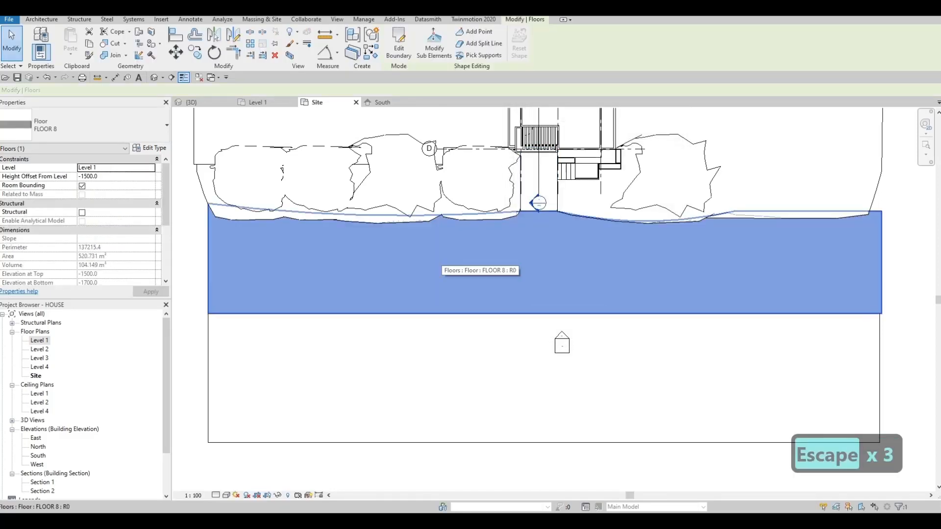
pyautogui.press('Escape')
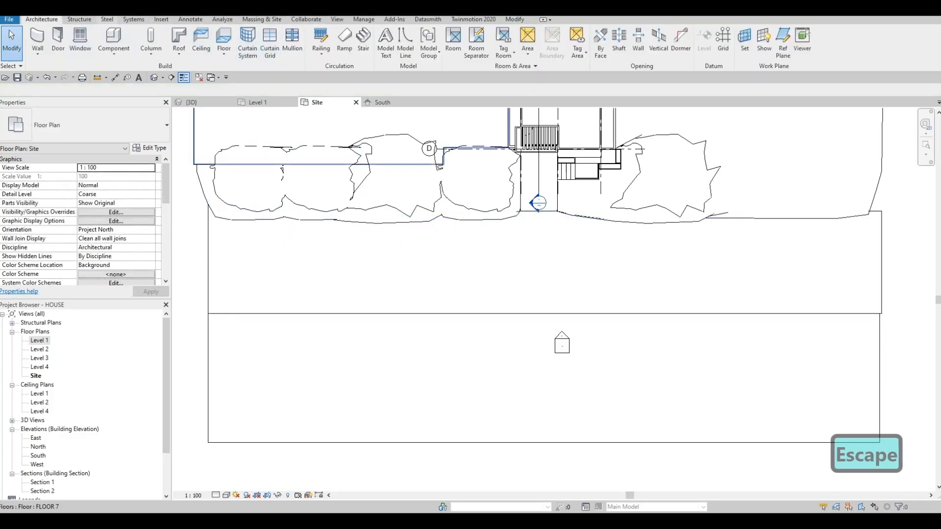
# - Start a new architectural floor and duplicate its FLOOR 7 type as FLOOR 9
pyautogui.click(79, 20)
pyautogui.click(41, 19)
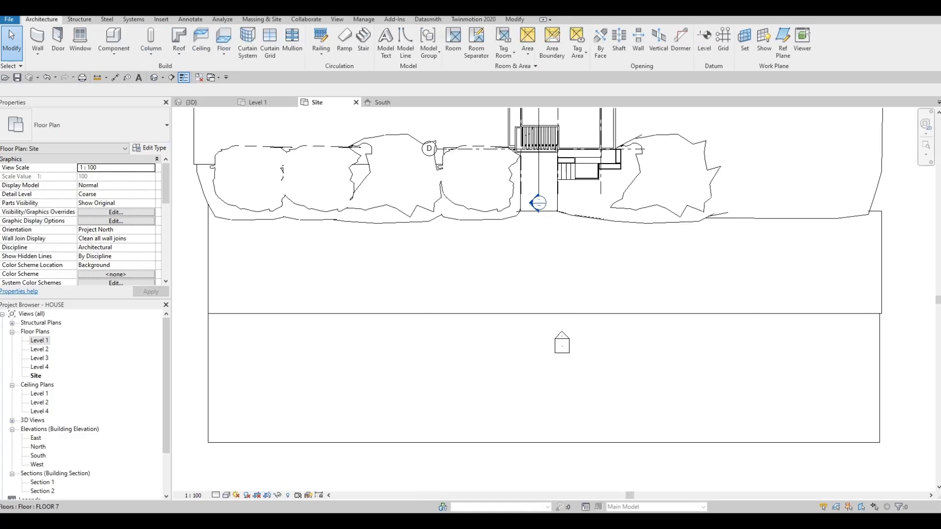
pyautogui.click(223, 49)
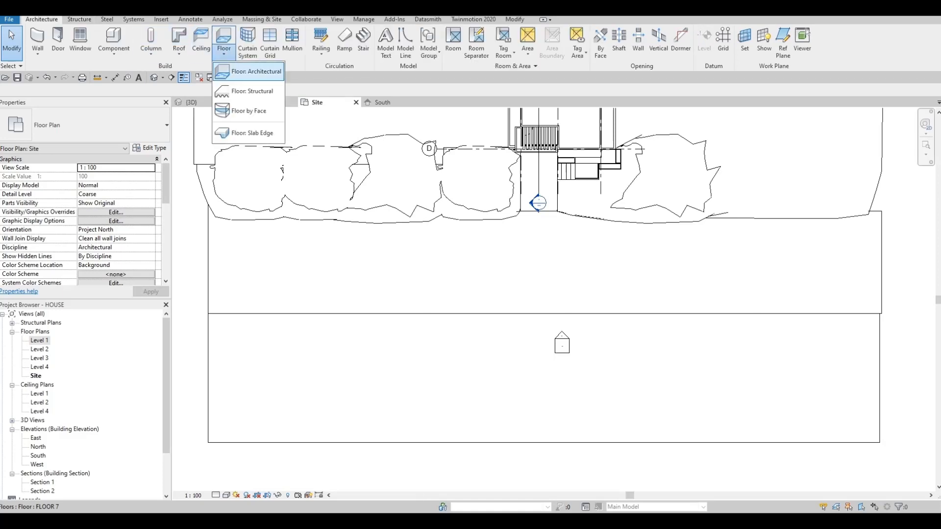
pyautogui.press('Escape')
pyautogui.click(218, 37)
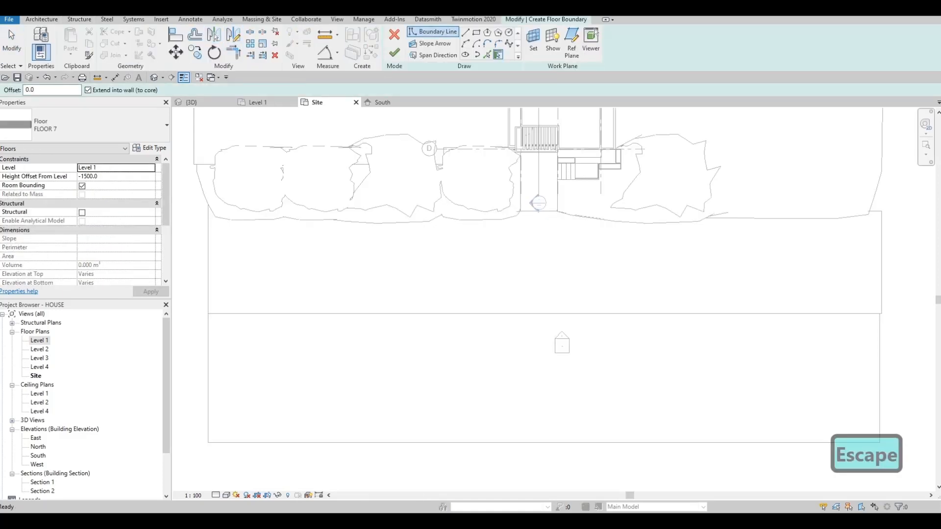
pyautogui.click(150, 148)
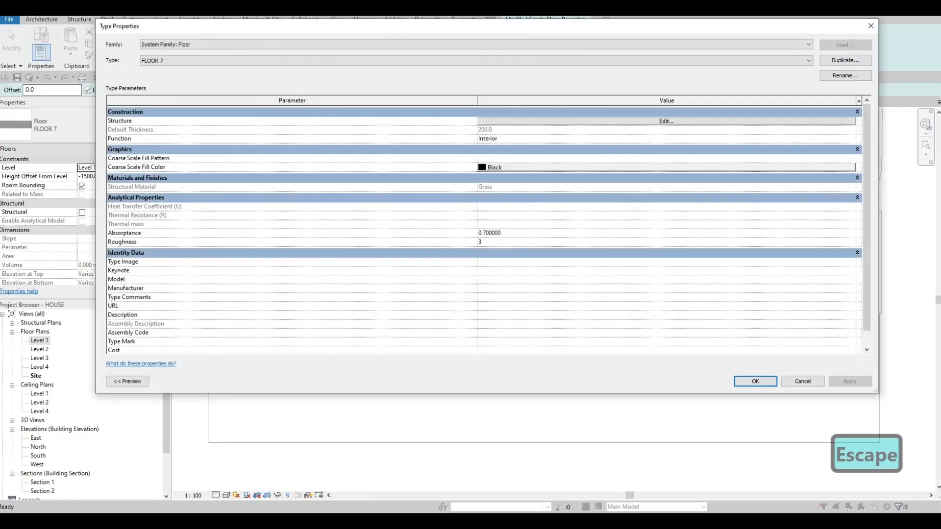
pyautogui.click(846, 60)
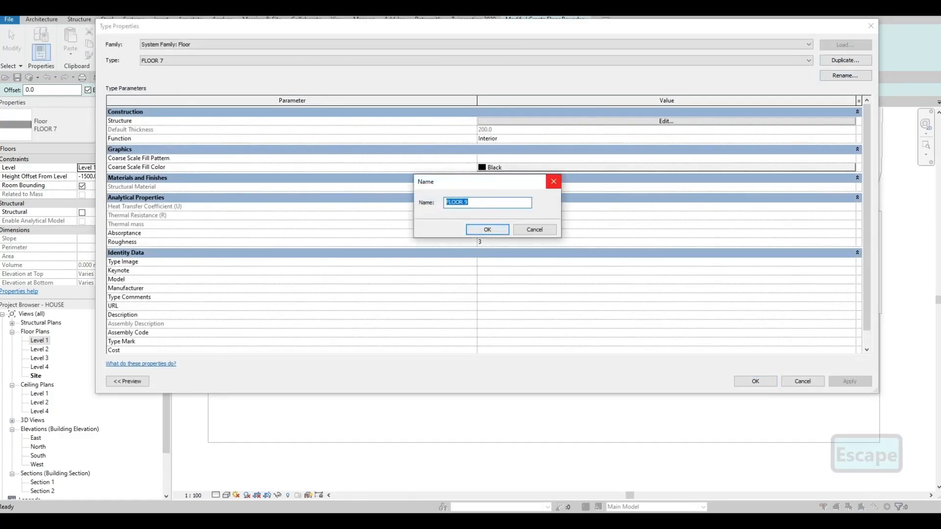
pyautogui.click(487, 229)
# - Set FLOOR 9's structure layer material to Concrete, C60/75 from the AEC concrete library and accept the type
pyautogui.click(666, 120)
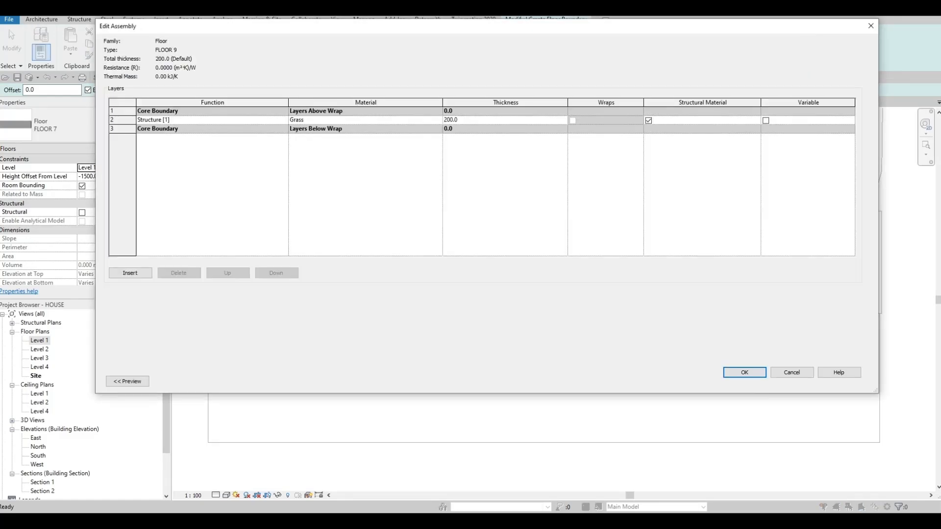
pyautogui.click(438, 120)
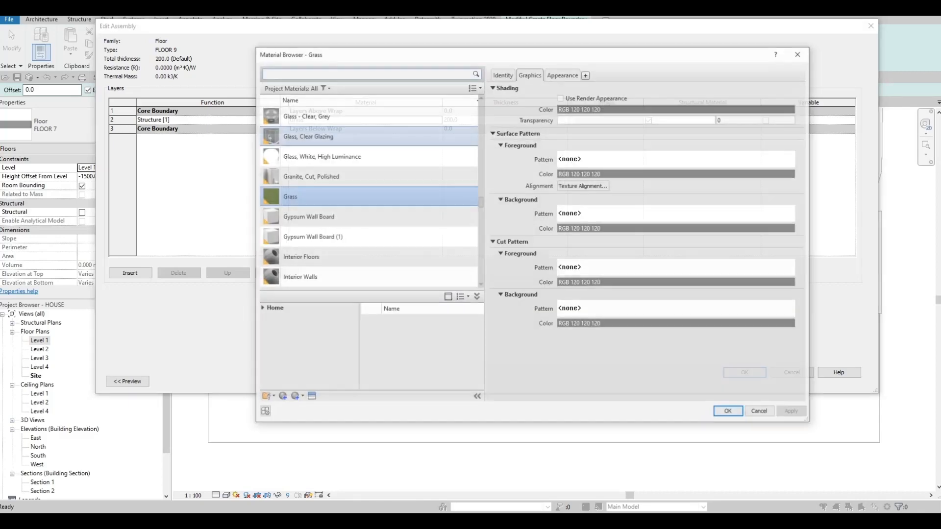
pyautogui.scroll(-15, 370, 212)
pyautogui.scroll(-10, 370, 215)
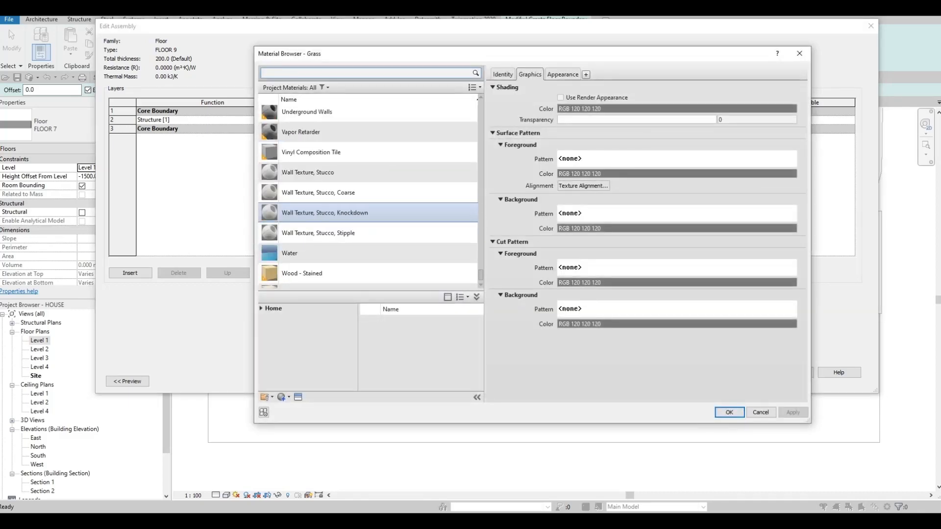
pyautogui.click(261, 308)
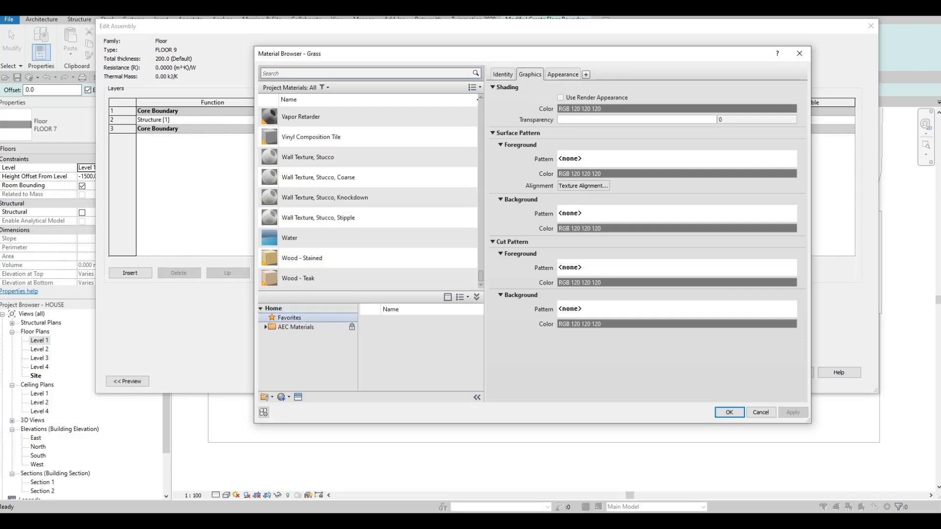
pyautogui.click(265, 326)
pyautogui.click(294, 356)
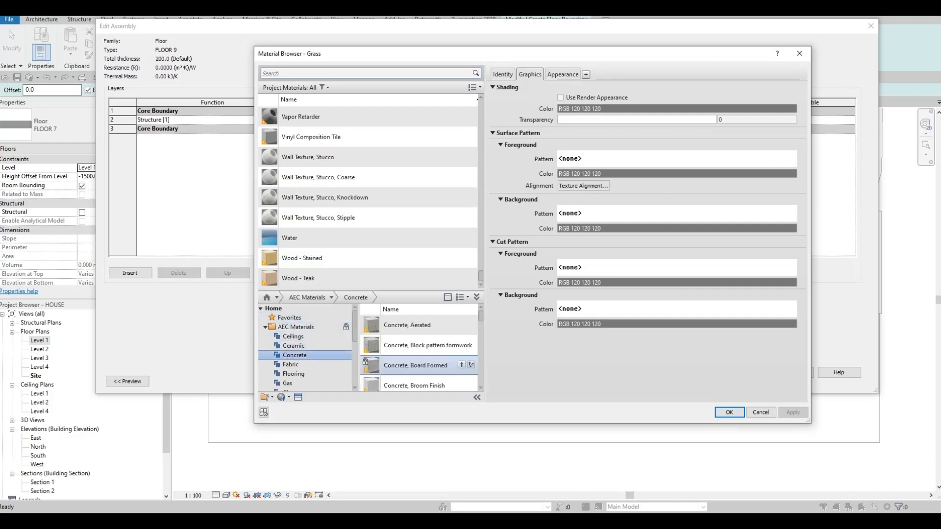
pyautogui.scroll(-5, 419, 368)
pyautogui.click(461, 378)
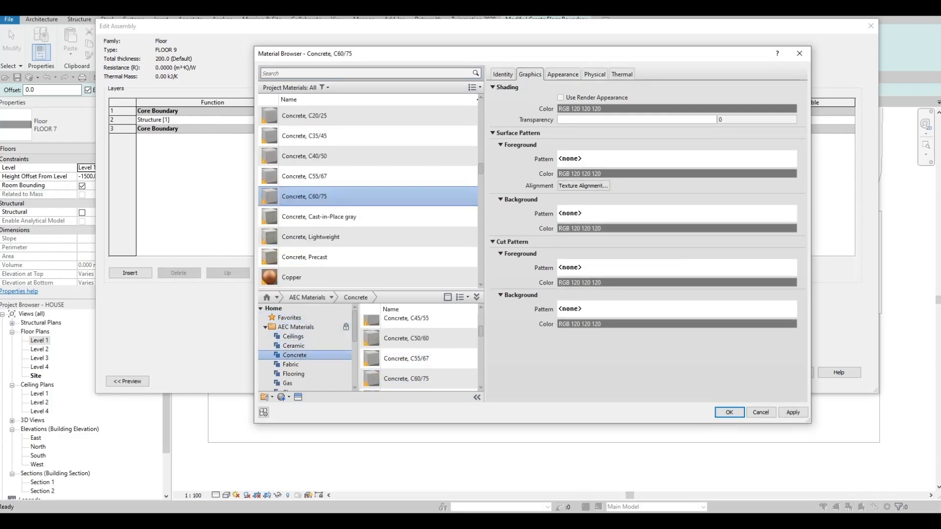
pyautogui.click(730, 412)
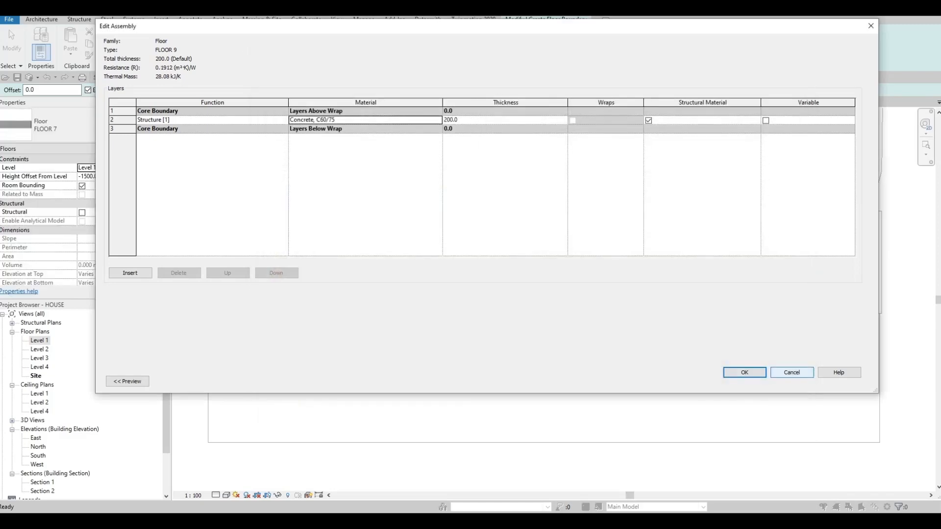
pyautogui.press('Return')
pyautogui.press('Return')
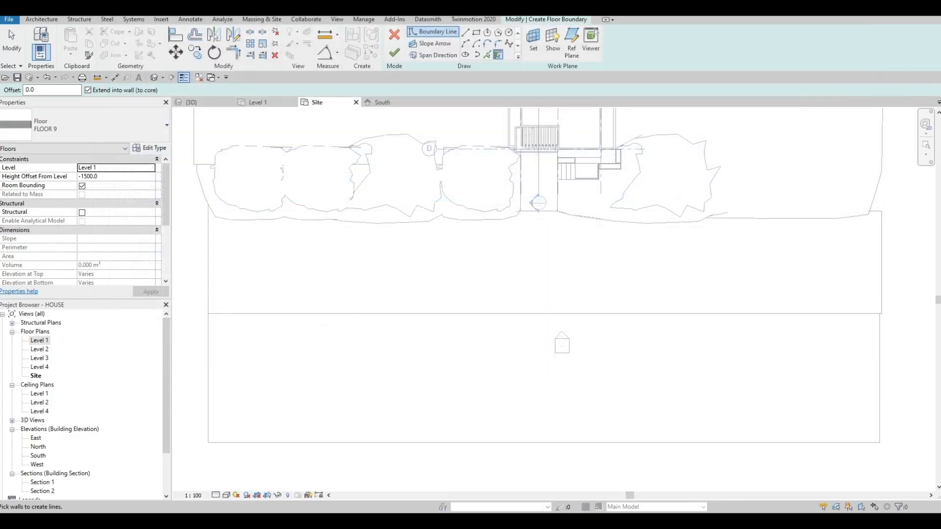
# - Sketch a rectangular floor boundary about 27425 by 1688 mm from the road floor's outer corner to the driveway's near edge
pyautogui.click(476, 32)
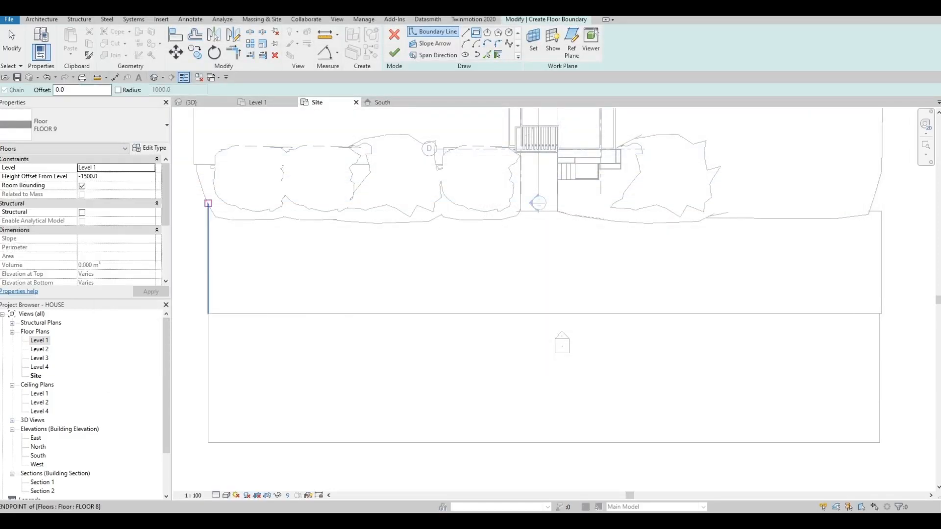
pyautogui.click(207, 203)
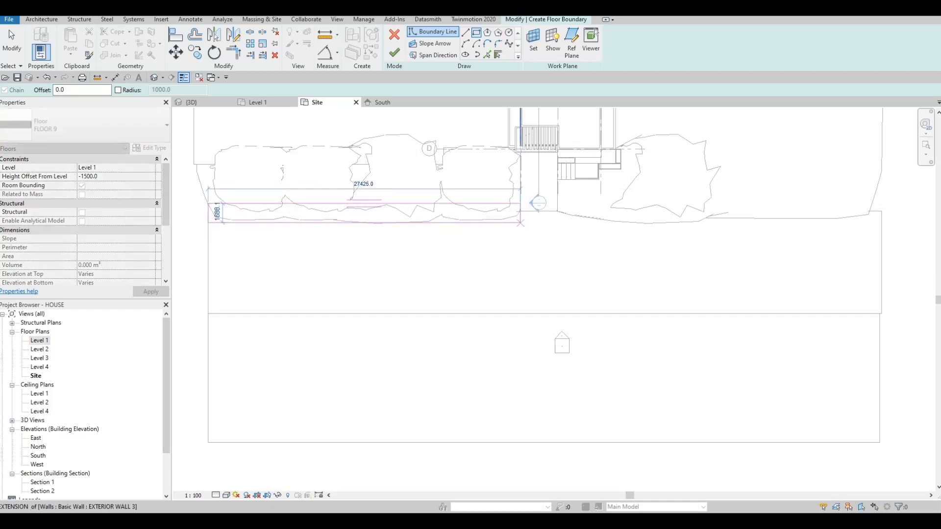
pyautogui.click(520, 222)
pyautogui.press('Escape')
pyautogui.press('Escape')
# - Select the whole rectangle chain and nudge it toward the road, roughly level with the driveway's front edge
pyautogui.press('Tab')
pyautogui.press('Tab')
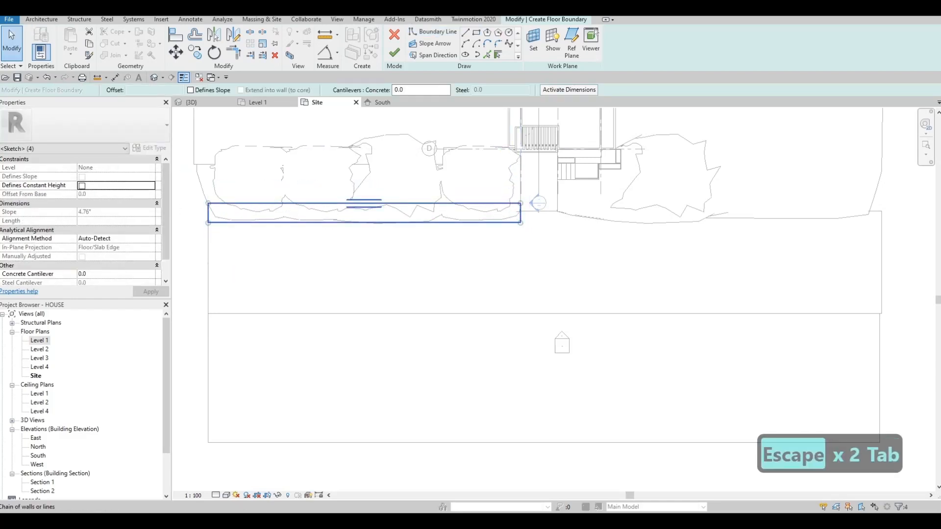
pyautogui.press('Tab')
pyautogui.press('Tab')
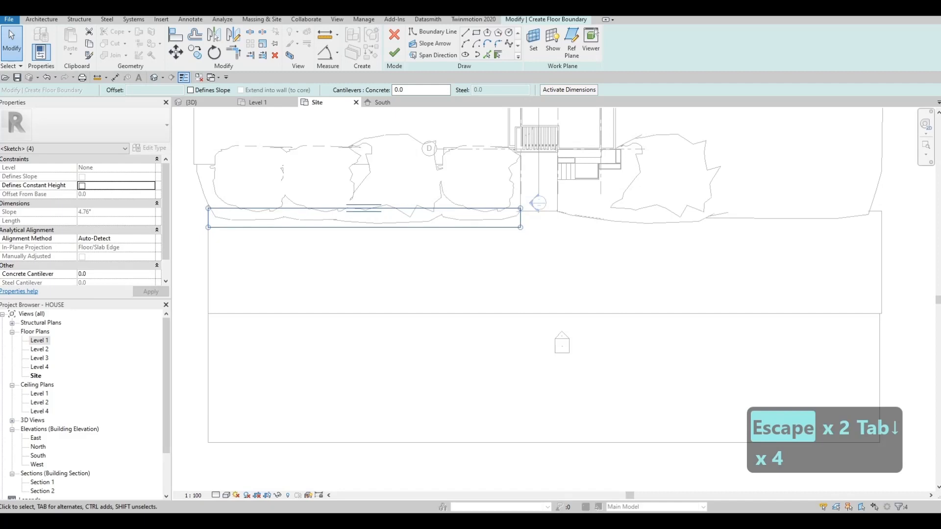
pyautogui.scroll(3, 420, 223)
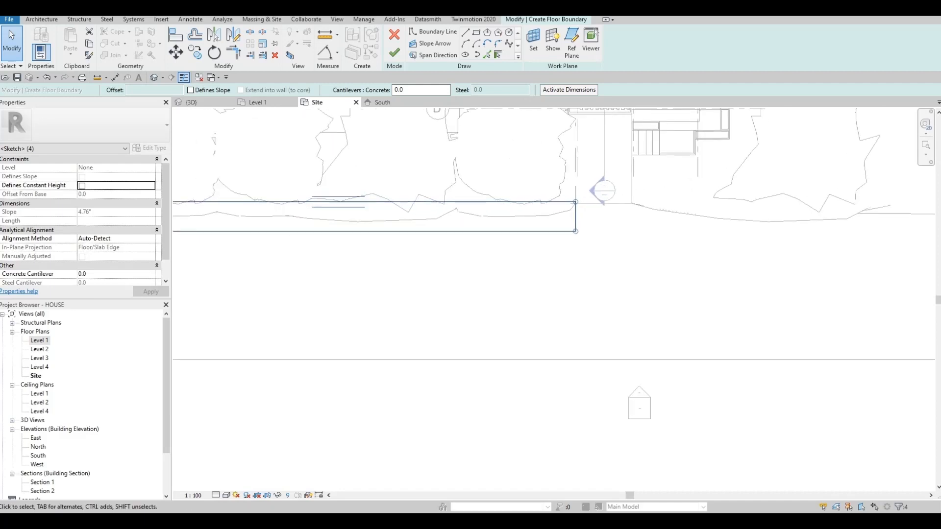
pyautogui.press('Up')
pyautogui.press('Up')
pyautogui.press('Down')
pyautogui.press('Down')
pyautogui.press('Escape')
pyautogui.press('Escape')
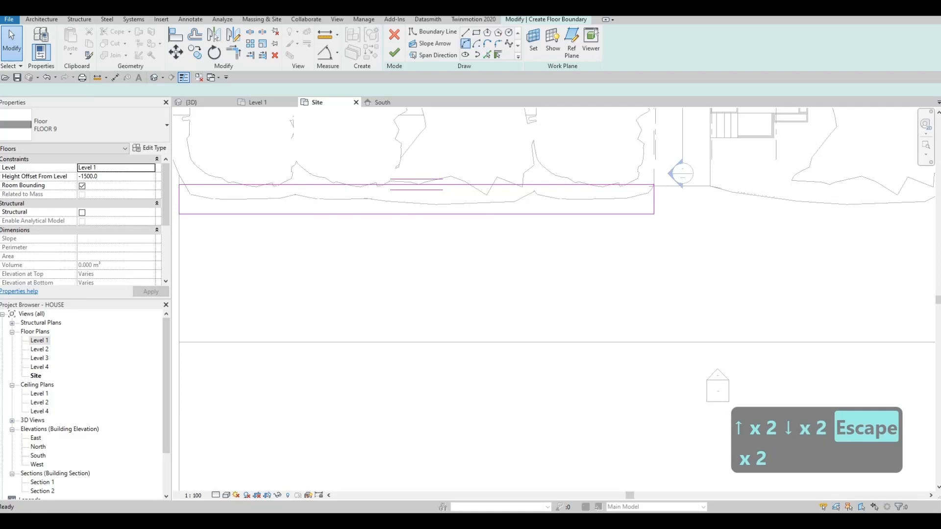
# - Draw an arc between the midpoints of the rectangle's short sides, bulging to touch its road-side edge
pyautogui.click(178, 199)
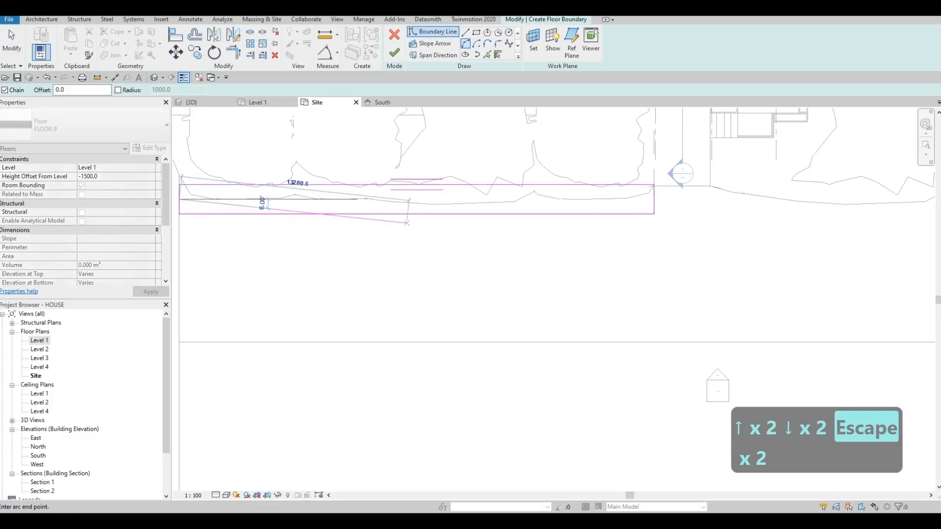
pyautogui.click(654, 200)
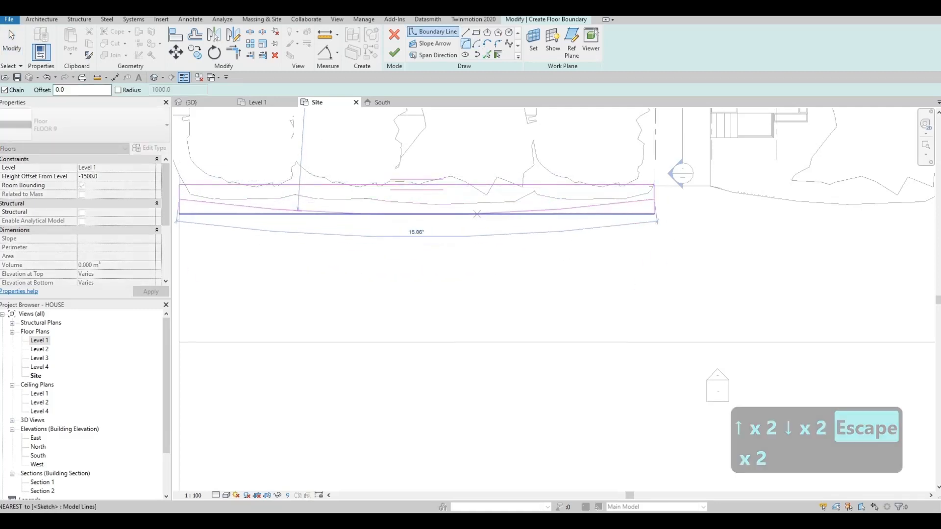
pyautogui.click(390, 215)
pyautogui.press('Escape')
pyautogui.press('Escape')
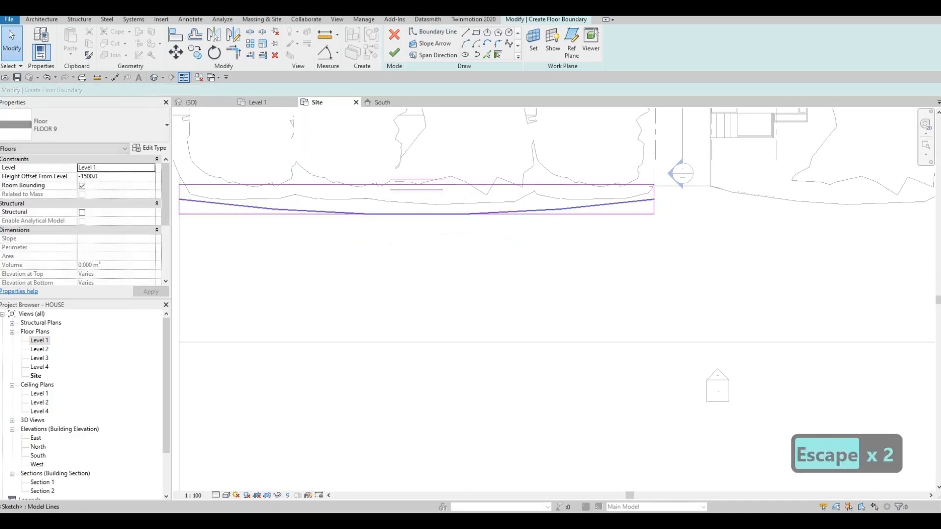
pyautogui.press('Escape')
pyautogui.press('Escape')
# - Nudge the rectangle's house-side edge and the arc together slightly toward the road
pyautogui.click(568, 185)
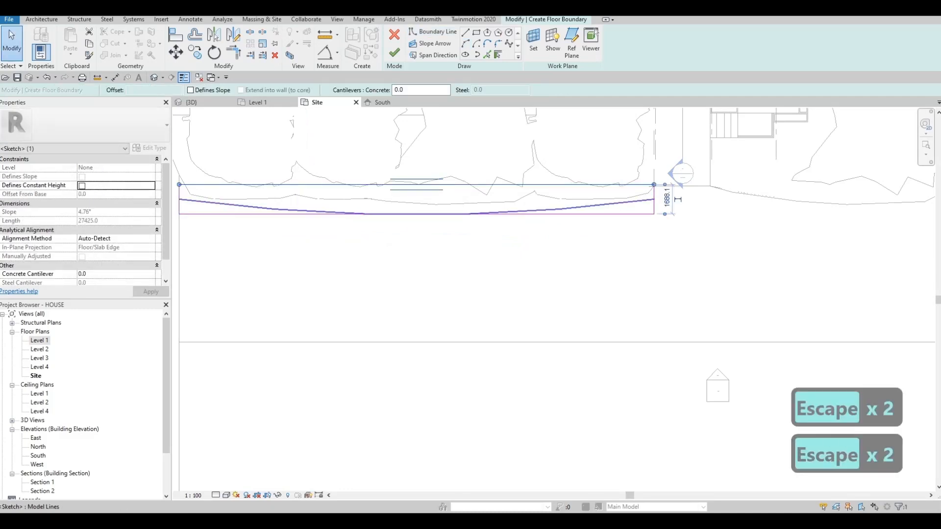
pyautogui.keyDown('ctrl'); pyautogui.click(568, 208); pyautogui.keyUp('ctrl')
pyautogui.press('Down')
pyautogui.press('Down')
pyautogui.press('Down')
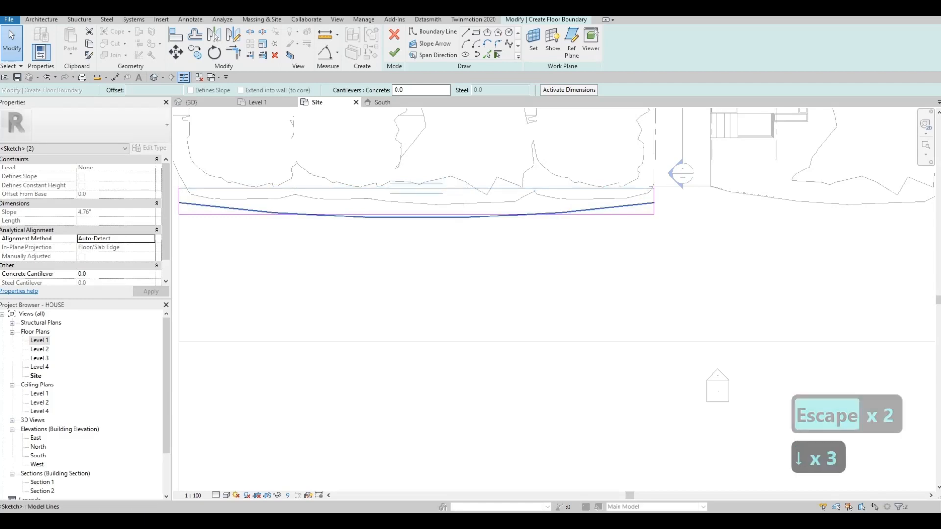
pyautogui.scroll(1, 434, 187)
pyautogui.press('Up')
pyautogui.press('Escape')
pyautogui.press('Escape')
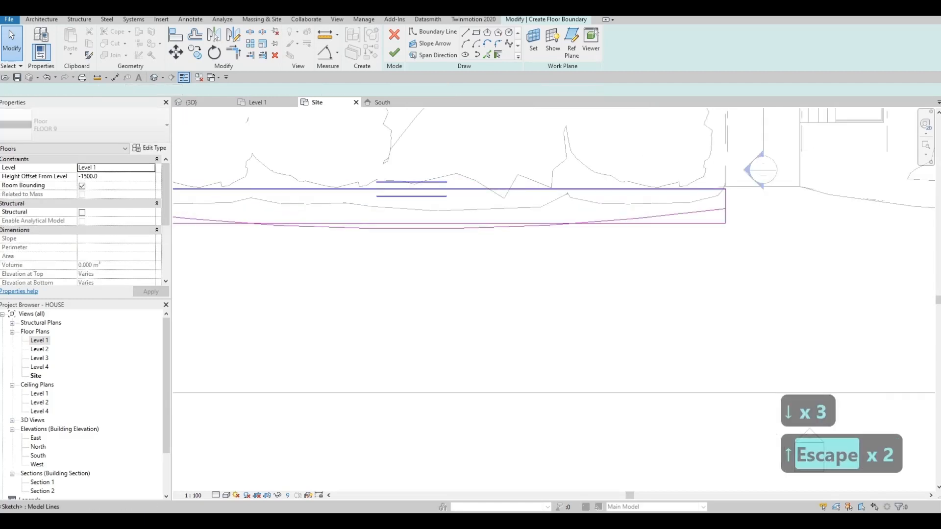
# - Nudge only the rectangle's house-side edge back toward the house, near the driveway's front edge
pyautogui.click(606, 187)
pyautogui.press('Up')
pyautogui.press('Up')
pyautogui.press('Escape')
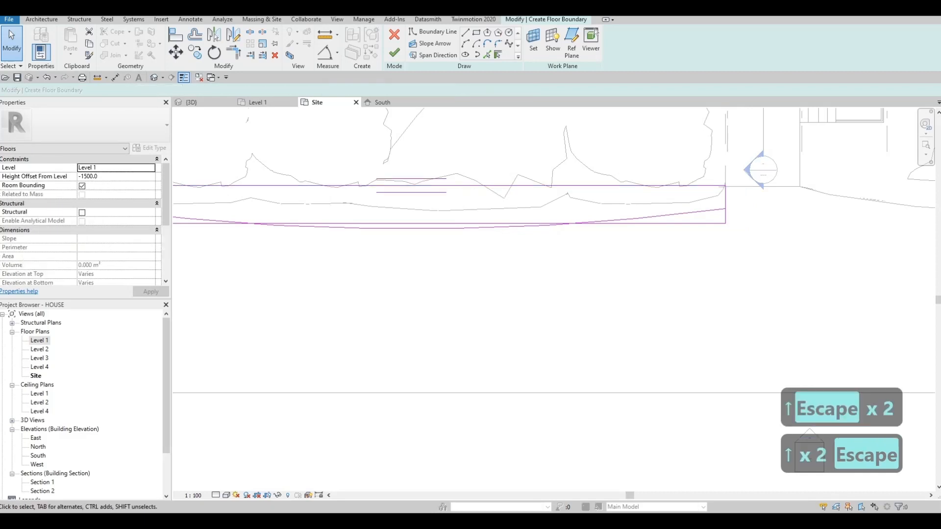
pyautogui.press('Escape')
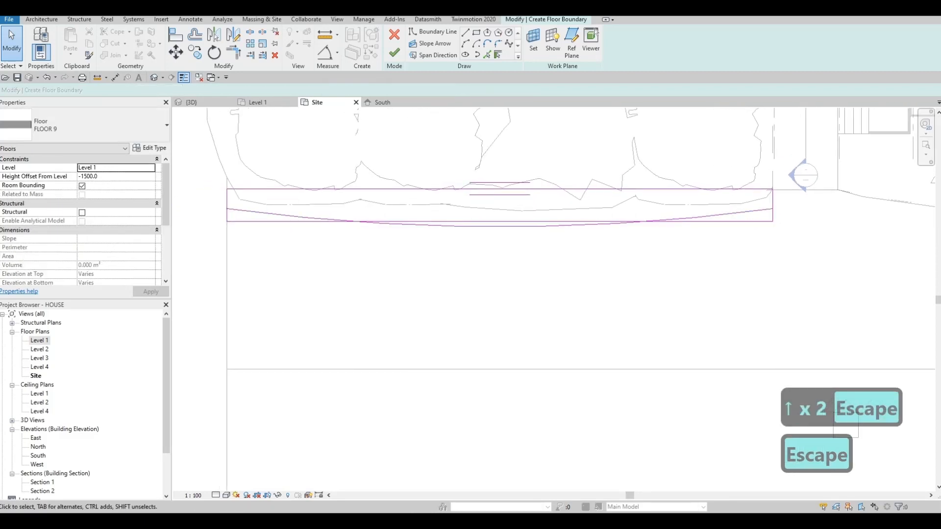
# - Trim both short sides of the rectangle to the ends of the arc
pyautogui.press('Escape')
pyautogui.press('Escape')
pyautogui.press('Escape')
pyautogui.press('t')
pyautogui.press('r')
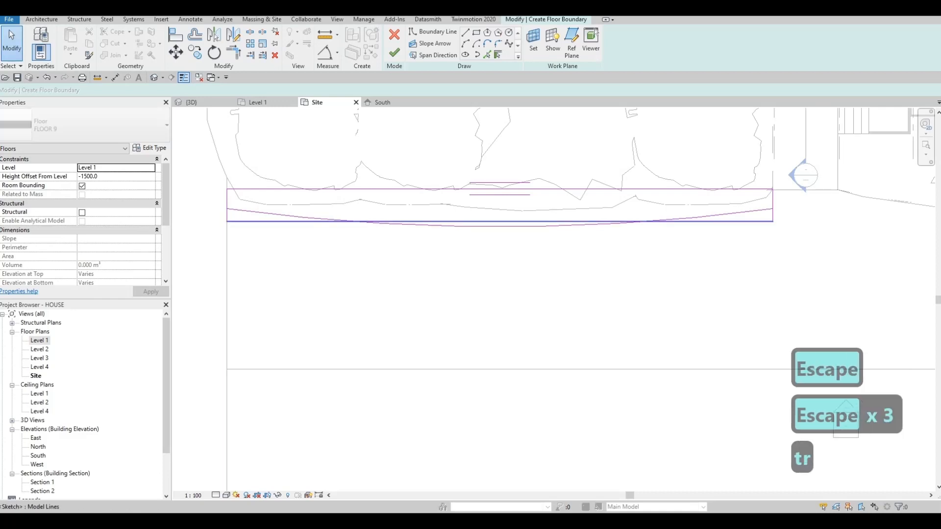
pyautogui.click(735, 214)
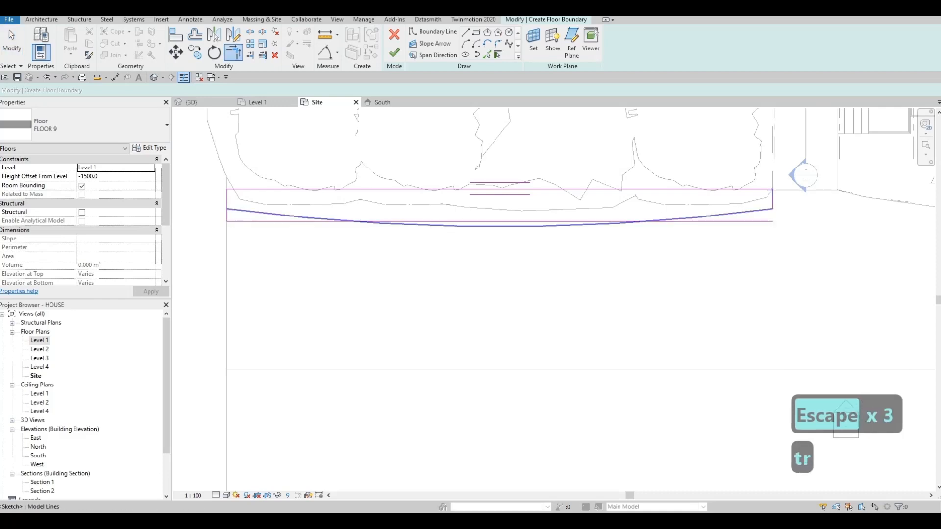
pyautogui.click(265, 213)
pyautogui.press('Escape')
pyautogui.press('Escape')
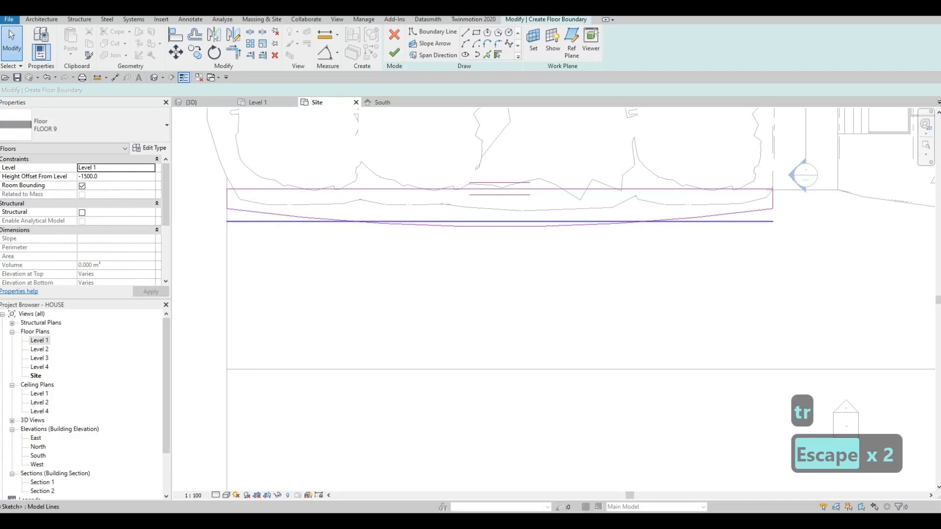
# - Delete the straight road-side line, leaving the arc as the strip's outer edge
pyautogui.click(265, 221)
pyautogui.press('Delete')
pyautogui.scroll(-3, 251, 253)
pyautogui.press('Escape')
pyautogui.press('Escape')
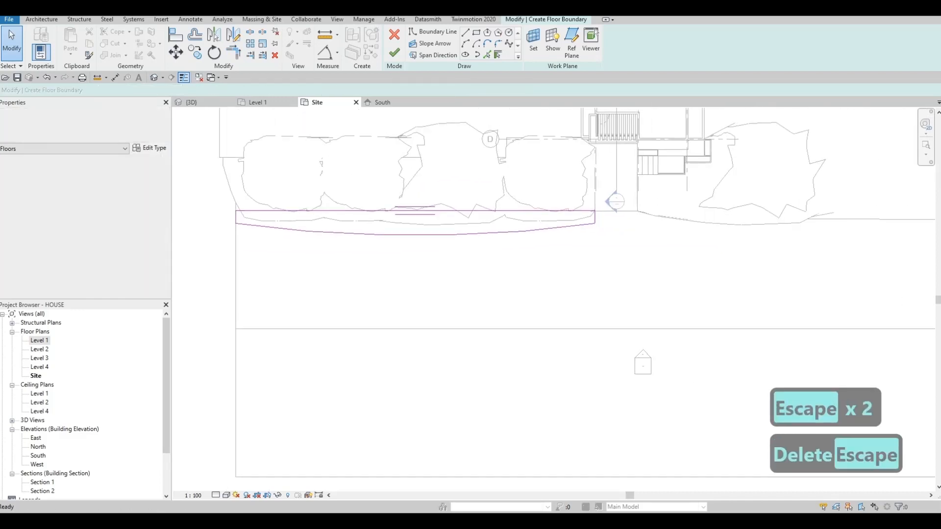
# - Copy the closed curved strip outline horizontally from its outer corner to the far side of the driveway
pyautogui.press('Tab')
pyautogui.click(267, 227)
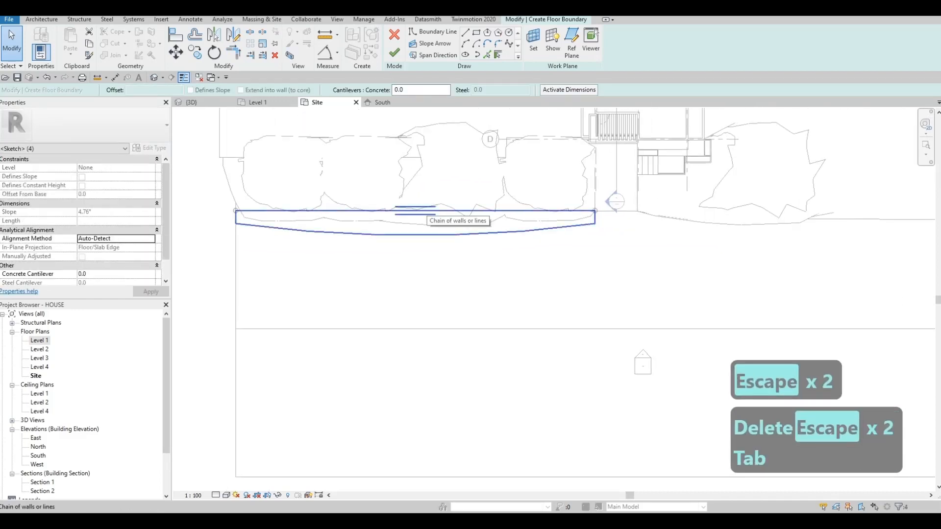
pyautogui.press('c')
pyautogui.press('o')
pyautogui.click(236, 210)
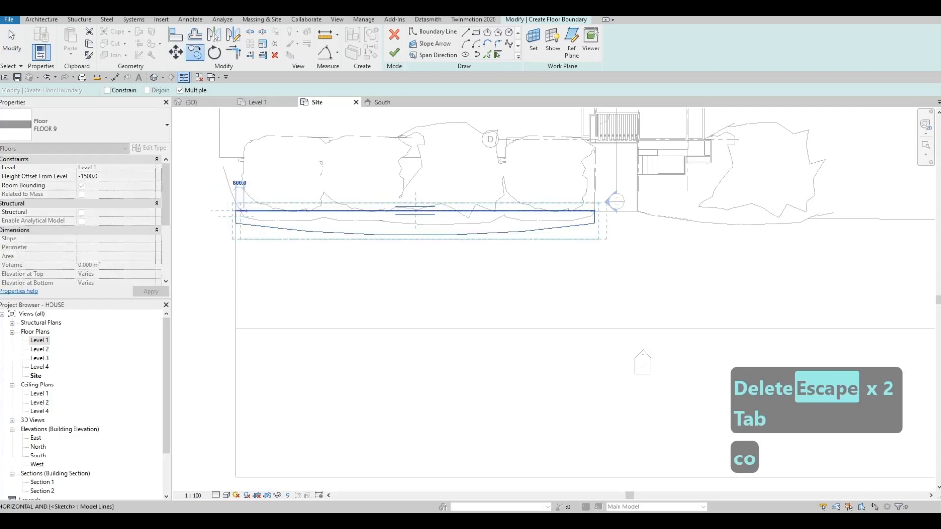
pyautogui.click(635, 211)
pyautogui.press('Escape')
# - Nudge the copied strip outline closer to the driveway's far edge
pyautogui.moveTo(654, 228); pyautogui.dragTo(597, 244, button='middle')
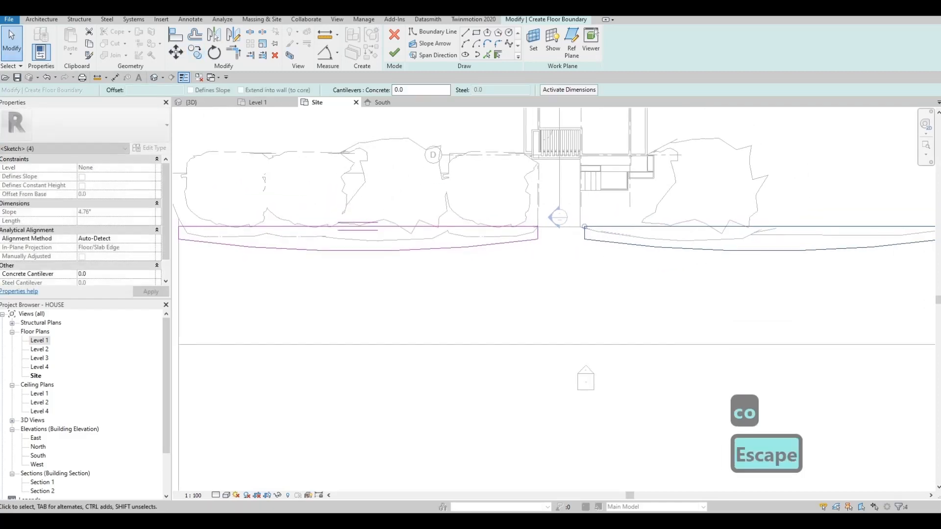
pyautogui.press('Left')
pyautogui.press('Left')
pyautogui.press('Left')
pyautogui.press('Right')
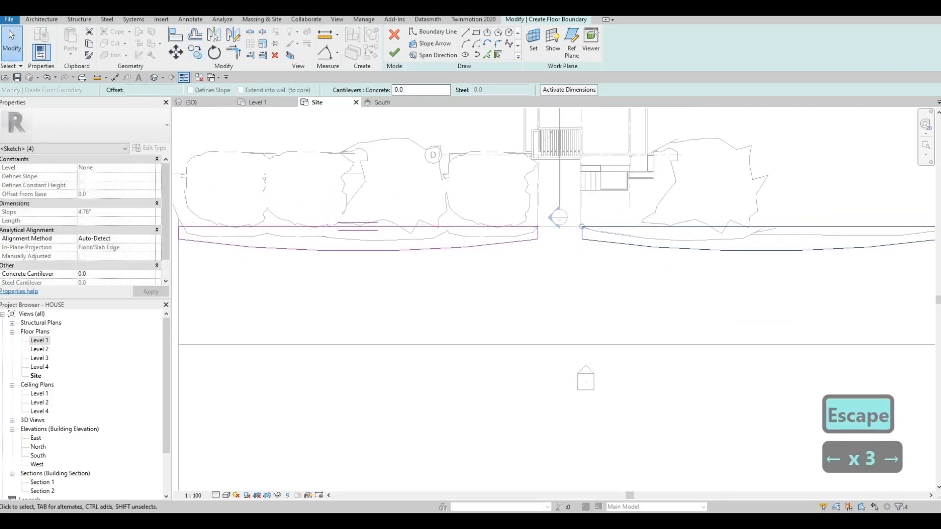
pyautogui.press('Escape')
pyautogui.scroll(5, 567, 224)
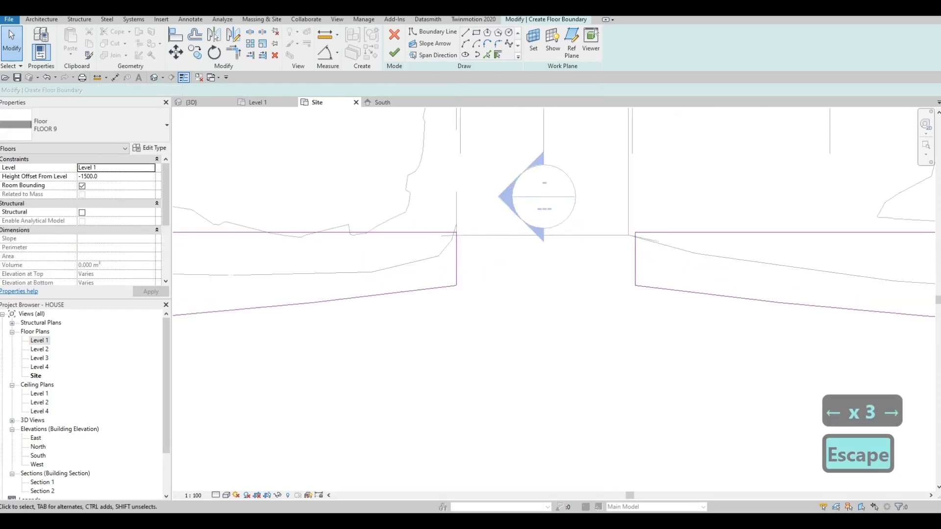
pyautogui.press('Tab')
pyautogui.click(676, 232)
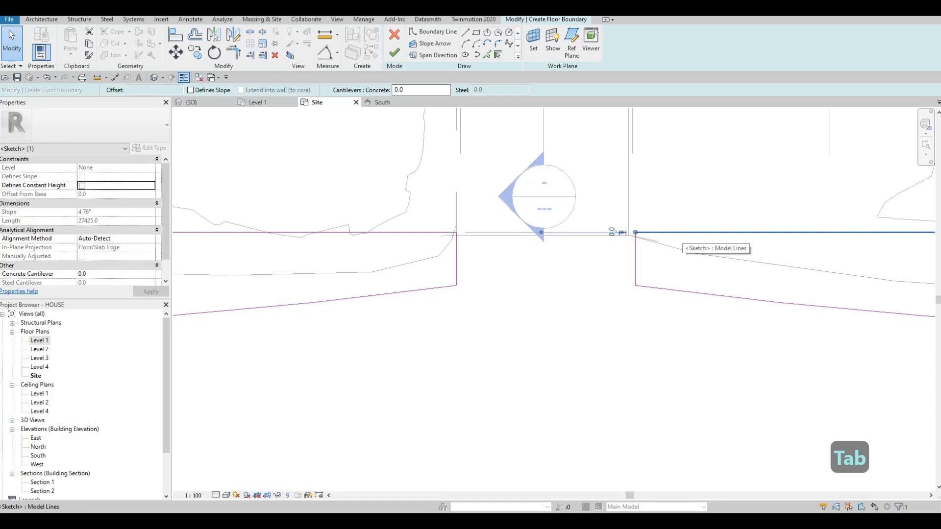
pyautogui.press('Left')
pyautogui.press('Left')
pyautogui.press('Left')
pyautogui.press('Left')
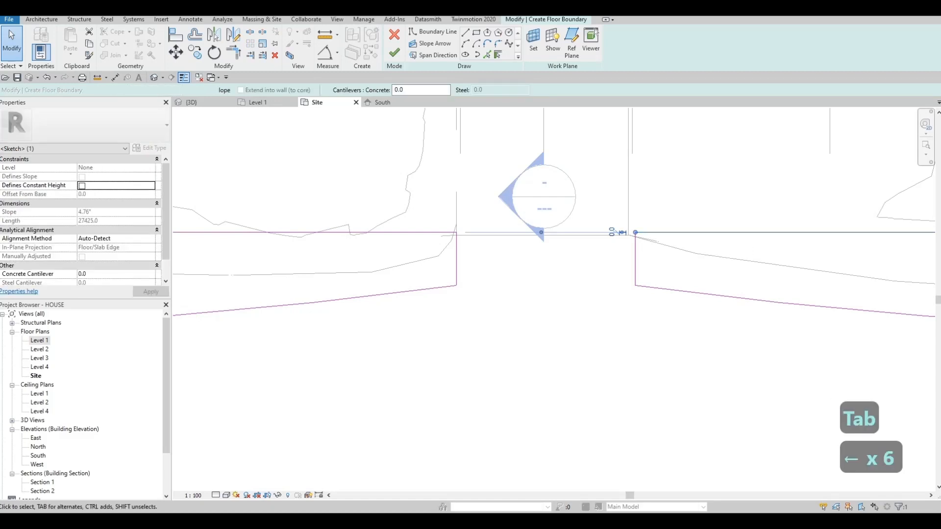
pyautogui.press('Escape')
pyautogui.press('Escape')
# - Select the copied outline's entire chain and nudge it until its short side meets the driveway's far edge
pyautogui.press('Tab')
pyautogui.click(675, 232)
pyautogui.press('Left')
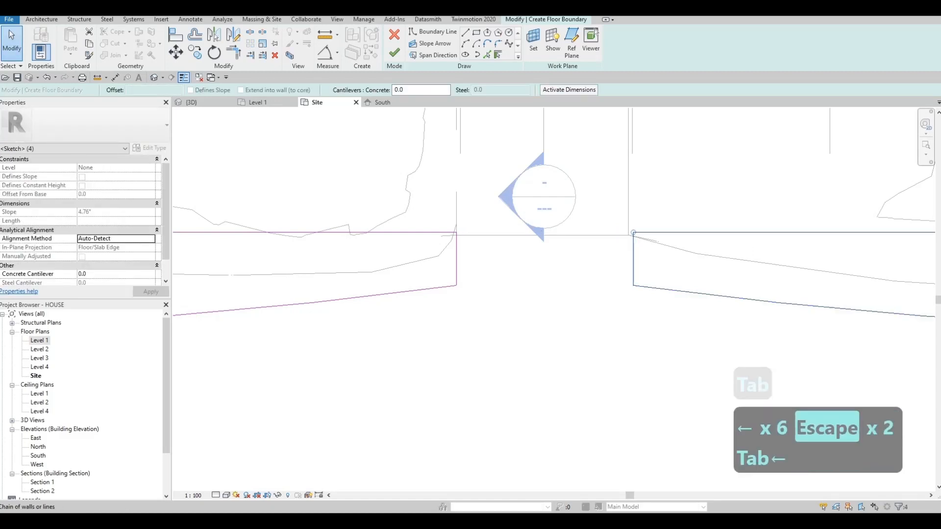
pyautogui.press('Left')
pyautogui.press('Escape')
pyautogui.press('Escape')
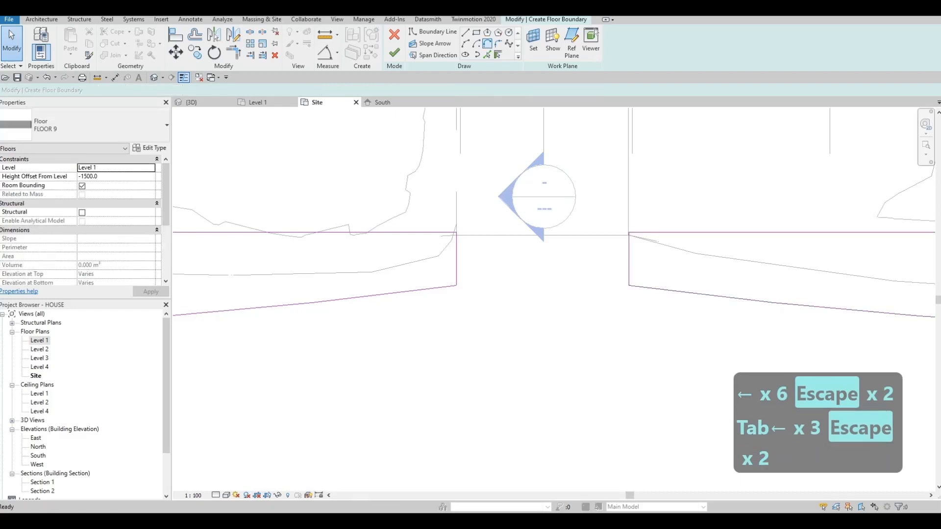
# - Round the original strip outline's road-side corner at the driveway with a fillet arc of about 900 mm radius
pyautogui.click(487, 44)
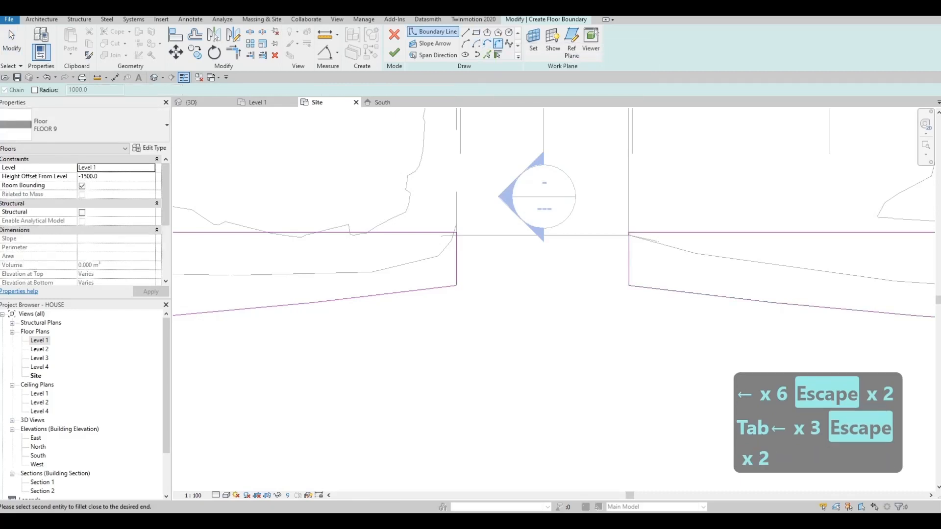
pyautogui.click(456, 255)
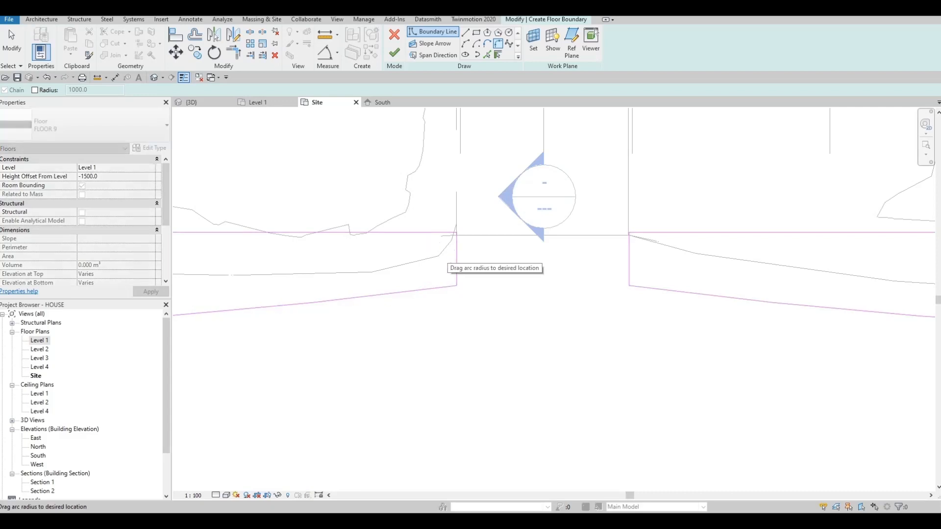
pyautogui.press('Escape')
pyautogui.press('Escape')
pyautogui.click(498, 43)
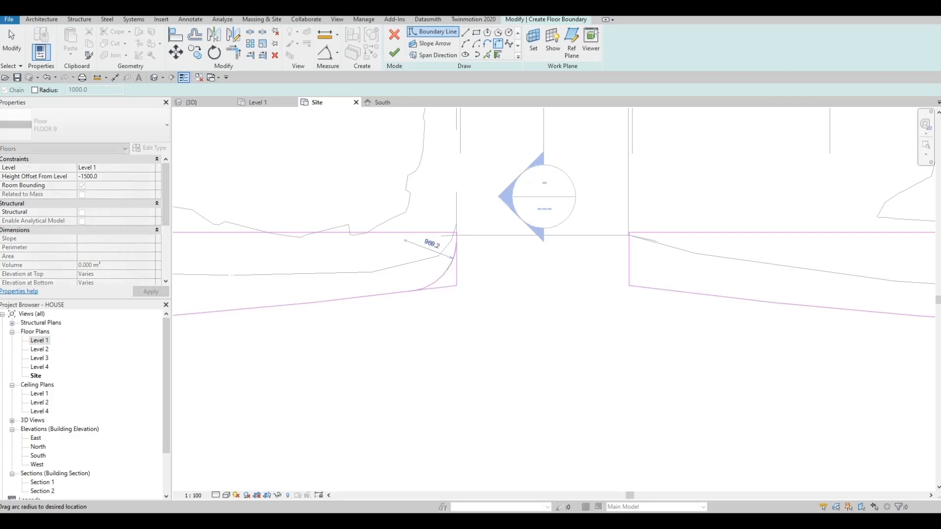
pyautogui.click(446, 273)
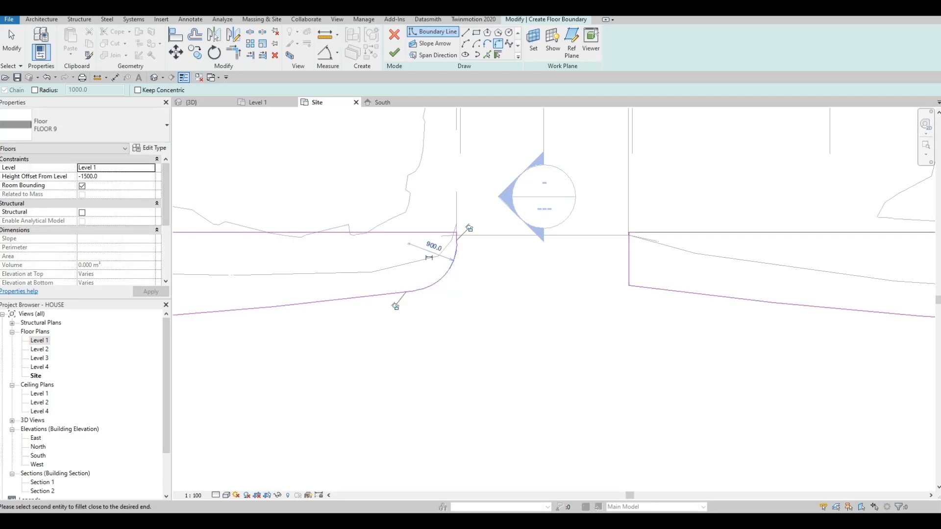
pyautogui.press('Escape')
pyautogui.press('Escape')
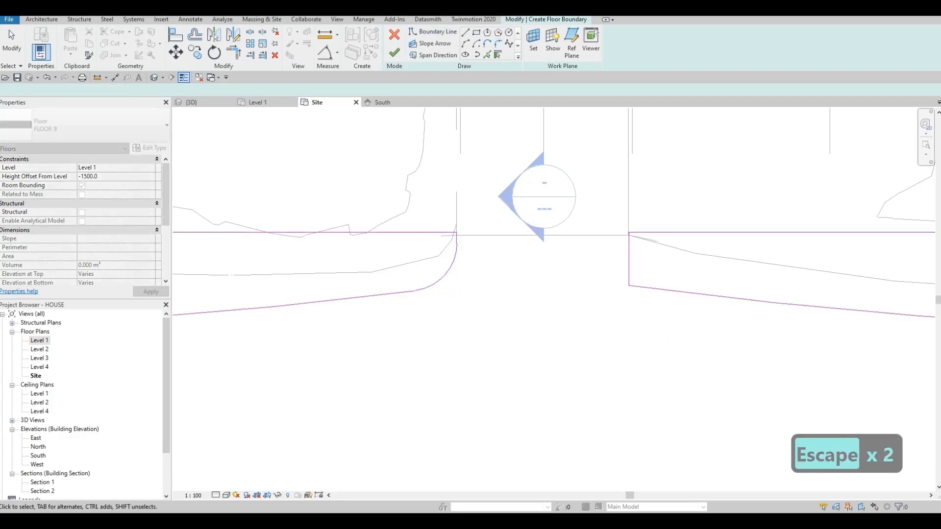
# - Fillet the copied strip outline's road-side corner at the driveway with a radius of about 1085 mm
pyautogui.click(498, 44)
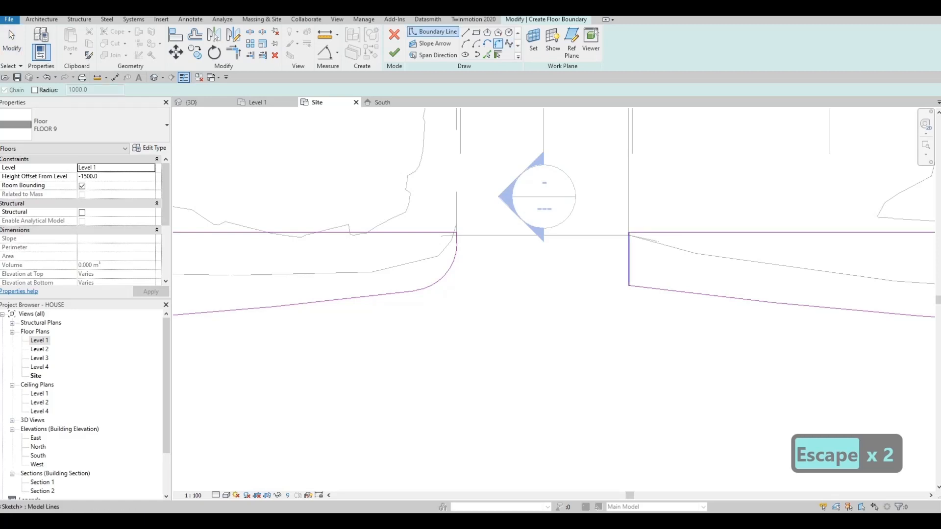
pyautogui.click(665, 290)
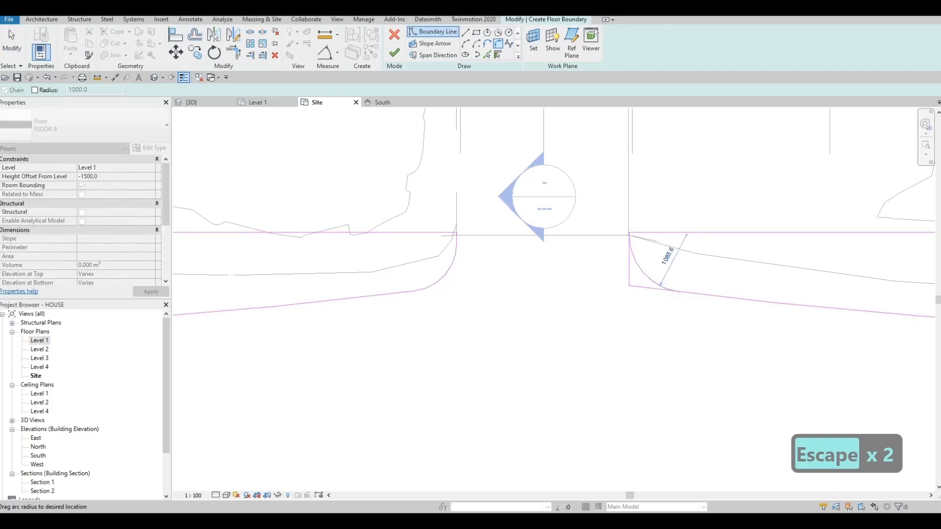
pyautogui.click(660, 285)
pyautogui.press('Escape')
pyautogui.scroll(-2, 539, 223)
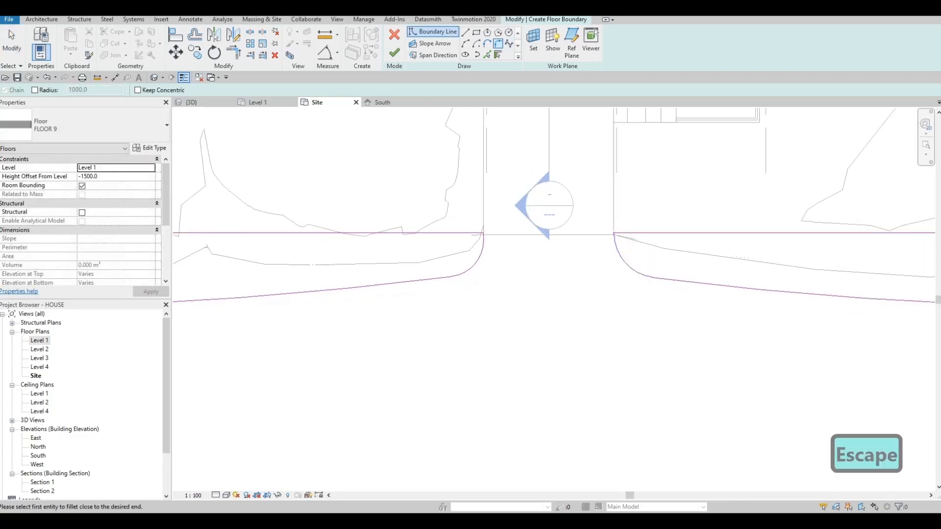
pyautogui.scroll(-5, 424, 222)
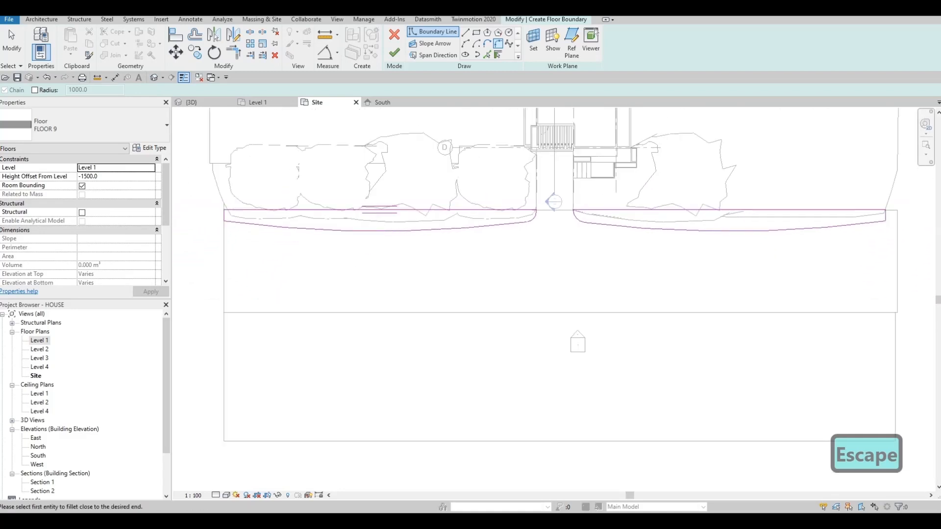
# - Try to move the copied strip outline's outer short side to the end of the road
pyautogui.press('Escape')
pyautogui.press('Escape')
pyautogui.scroll(5, 794, 228)
pyautogui.press('Tab')
pyautogui.click(802, 235)
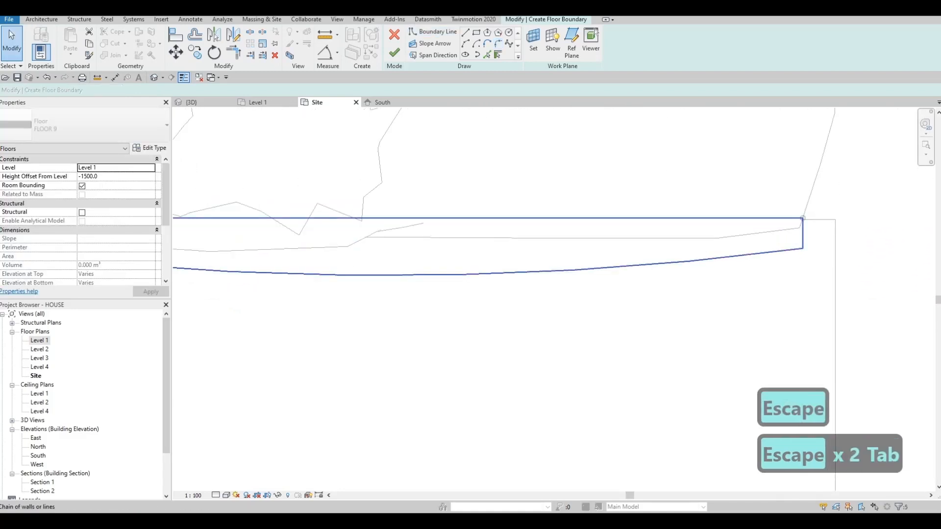
pyautogui.press('Escape')
pyautogui.click(803, 230)
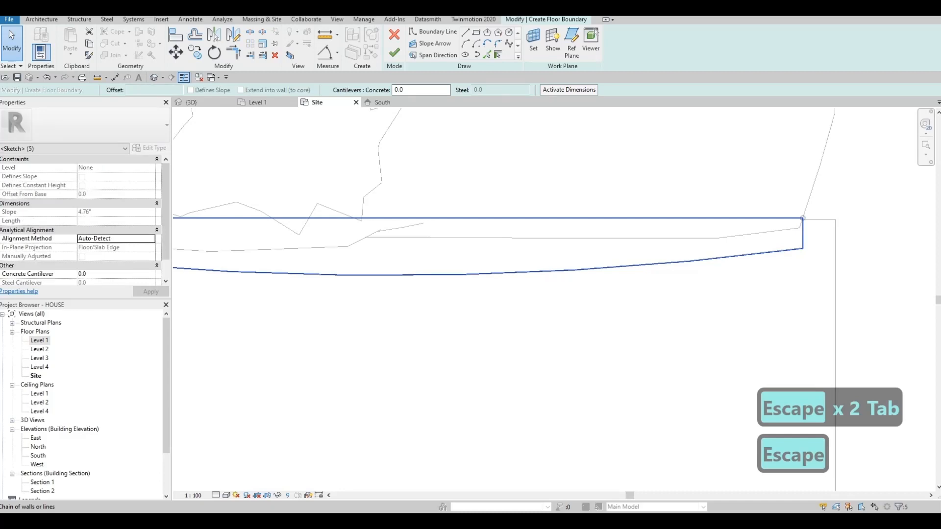
pyautogui.moveTo(803, 230); pyautogui.dragTo(835, 231)
pyautogui.press('Escape')
pyautogui.scroll(-5, 794, 236)
pyautogui.moveTo(514, 255)
pyautogui.mouseDown(button='middle')
pyautogui.moveTo(703, 261)
pyautogui.moveTo(550, 194)
pyautogui.mouseUp(button='middle')
pyautogui.scroll(-1, 551, 194)
pyautogui.press('Escape')
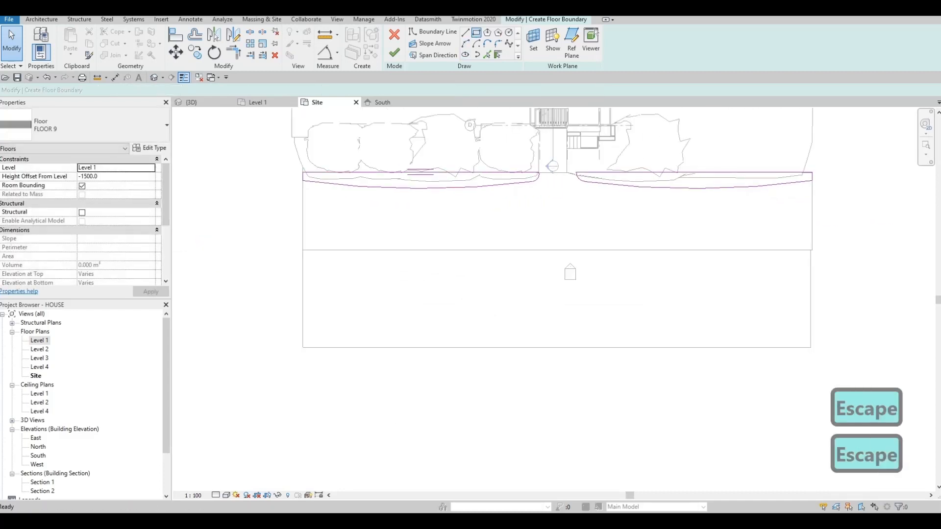
# - Sketch a rectangular strip about 59172 by 1511 mm along the road's far edge
pyautogui.click(476, 32)
pyautogui.click(303, 250)
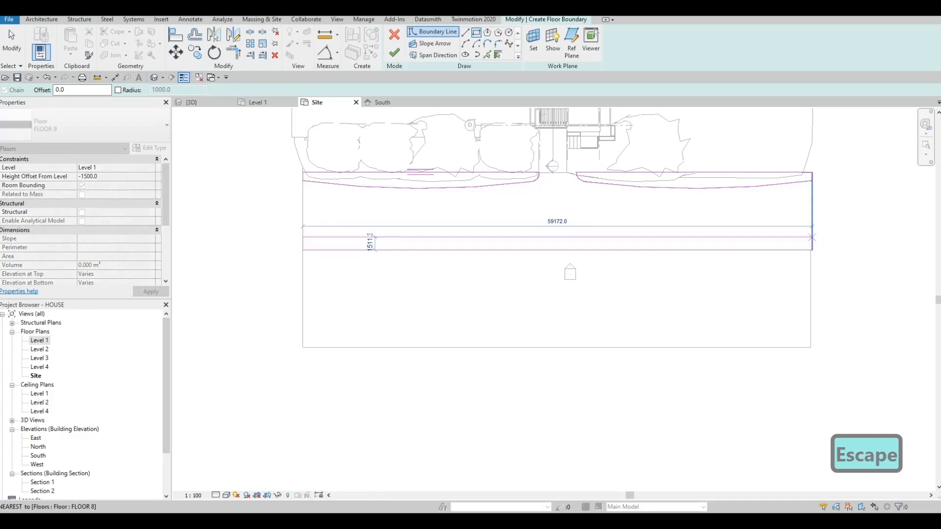
pyautogui.click(812, 237)
pyautogui.press('Escape')
pyautogui.press('Escape')
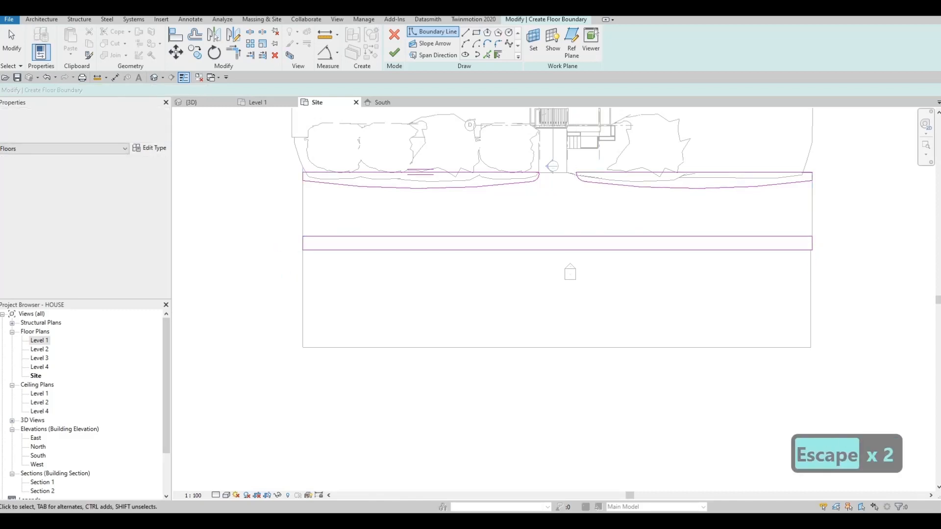
pyautogui.press('Escape')
pyautogui.scroll(2, 553, 163)
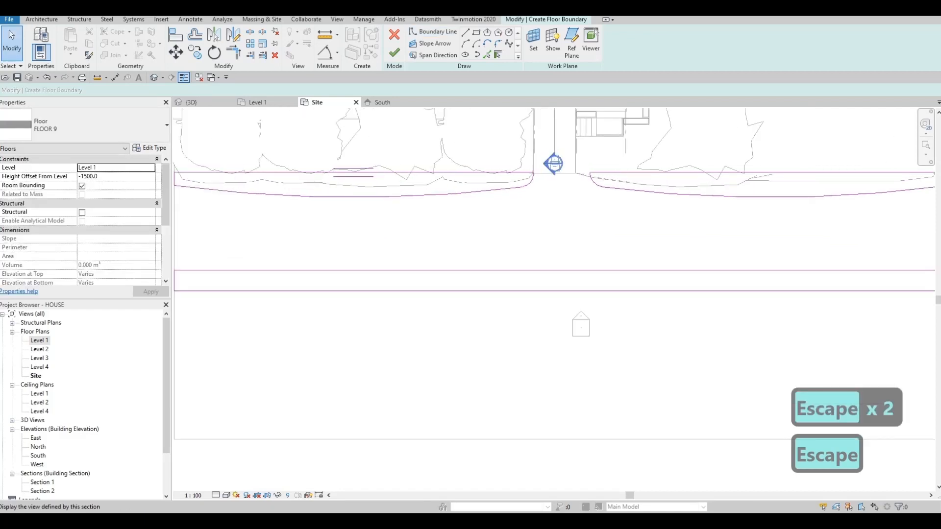
pyautogui.scroll(2, 602, 173)
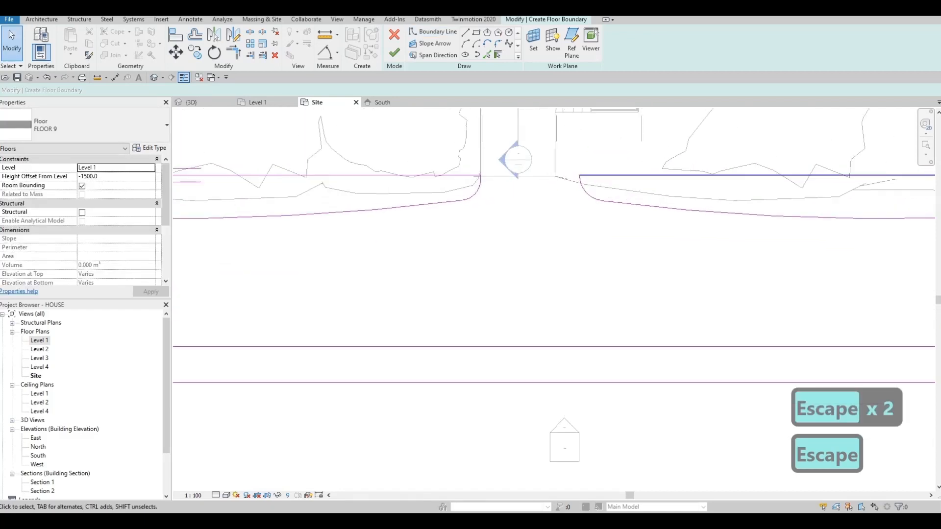
# - Undo the far-side rectangle and the shift of the copied strip outline
pyautogui.hotkey('ctrl', 'z')
pyautogui.scroll(-3, 574, 174)
pyautogui.hotkey('ctrl', 'z')
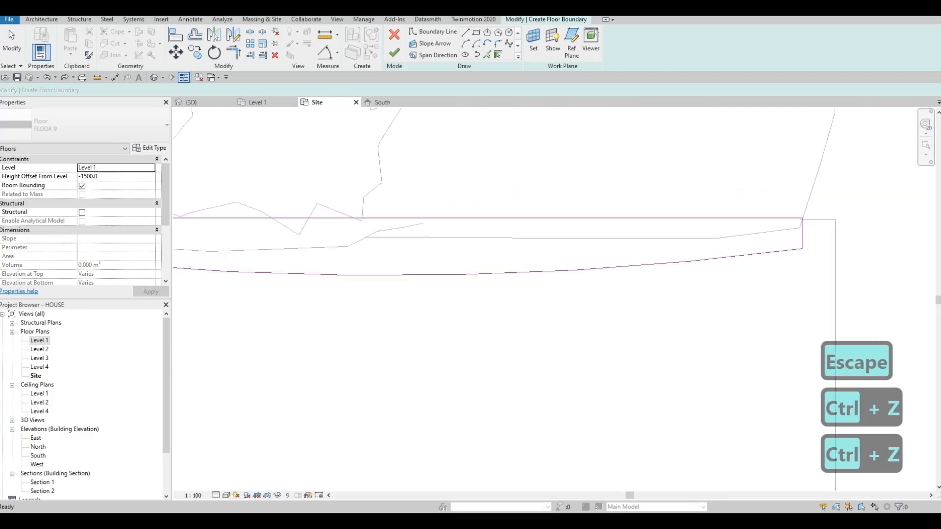
pyautogui.press('Escape')
# - Stretch the copied strip outline by moving only its outer short side to the end of the road
pyautogui.scroll(-2, 797, 231)
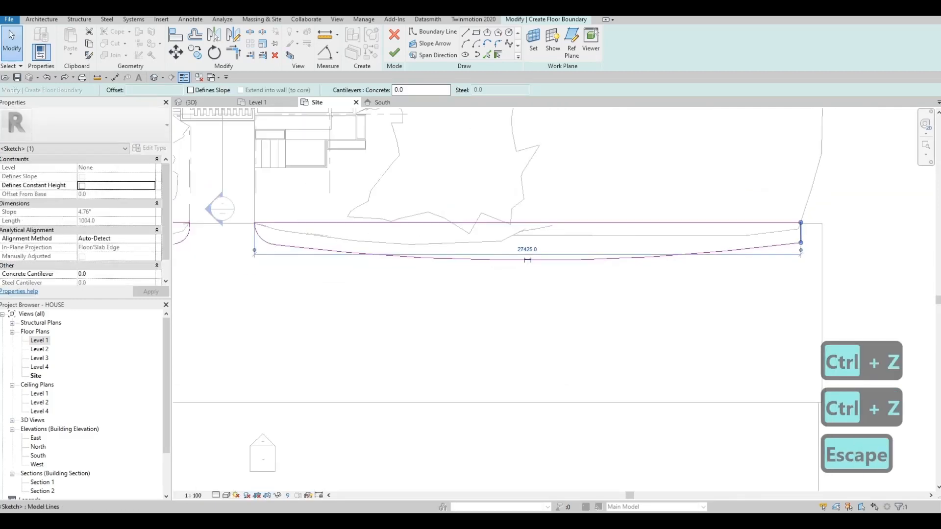
pyautogui.moveTo(800, 232); pyautogui.dragTo(821, 232)
pyautogui.scroll(-3, 805, 296)
pyautogui.press('Escape')
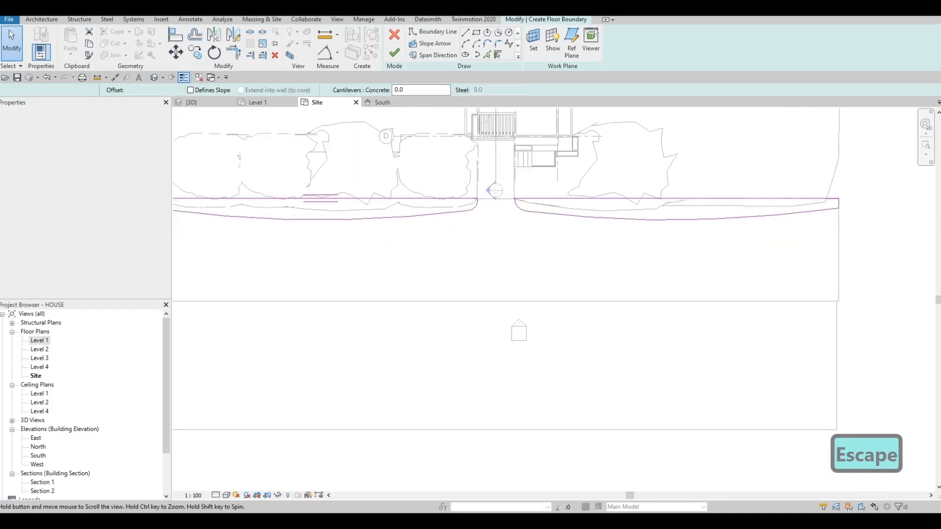
# - Sketch a rectangular boundary about 59172 by 1928 mm along the road's far edge, spanning the road's full length
pyautogui.click(476, 33)
pyautogui.moveTo(353, 282); pyautogui.dragTo(558, 275, button='middle')
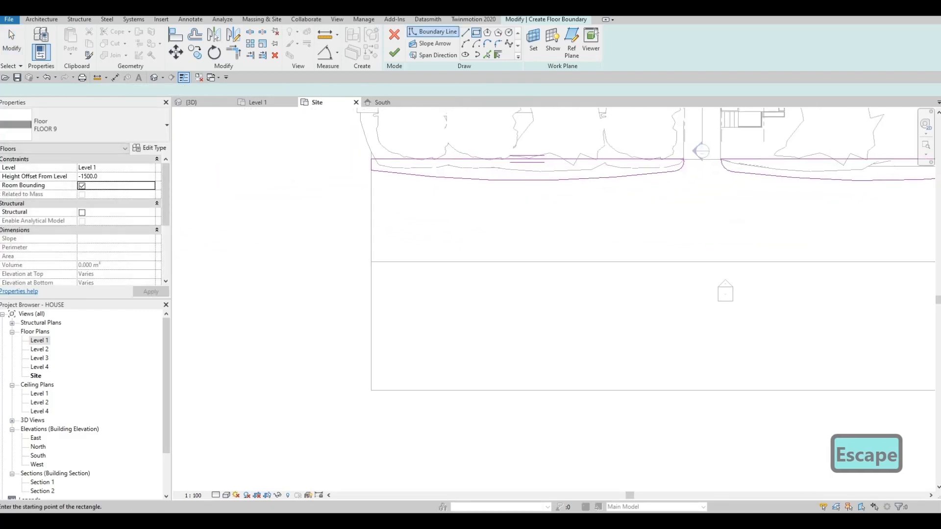
pyautogui.click(371, 262)
pyautogui.moveTo(677, 250); pyautogui.dragTo(460, 233, button='middle')
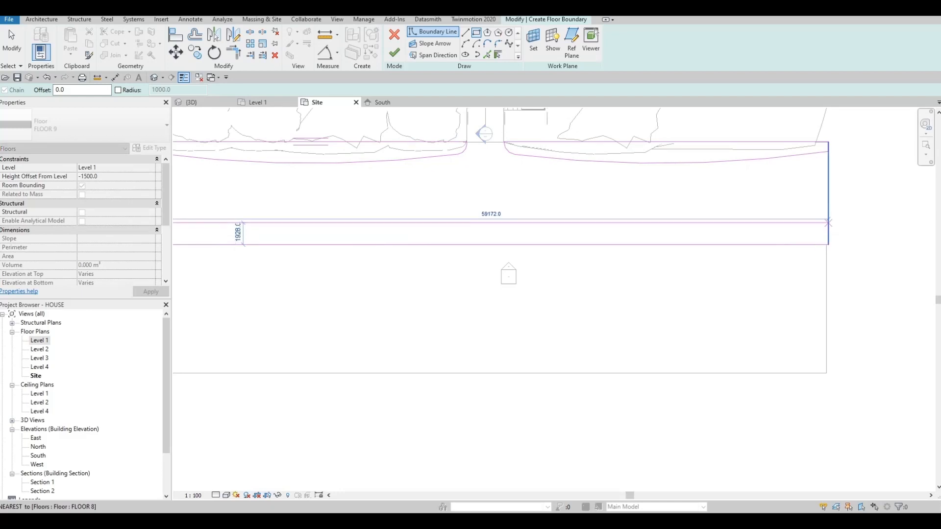
pyautogui.click(829, 222)
pyautogui.press('Escape')
pyautogui.moveTo(560, 222); pyautogui.dragTo(661, 258, button='middle')
pyautogui.press('Escape')
pyautogui.press('Escape')
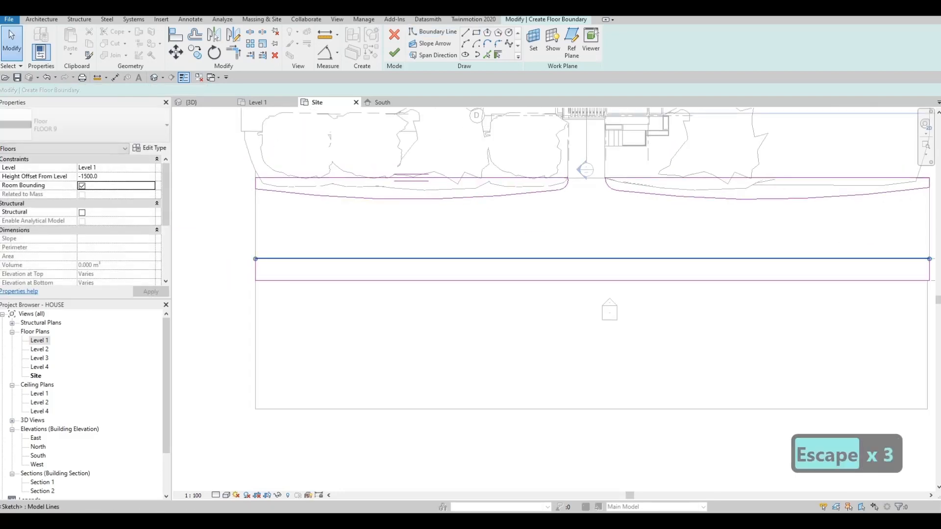
# - Nudge the rectangle's road-side long edge slightly towards the road's far edge to narrow the strip
pyautogui.click(608, 260)
pyautogui.press('Down')
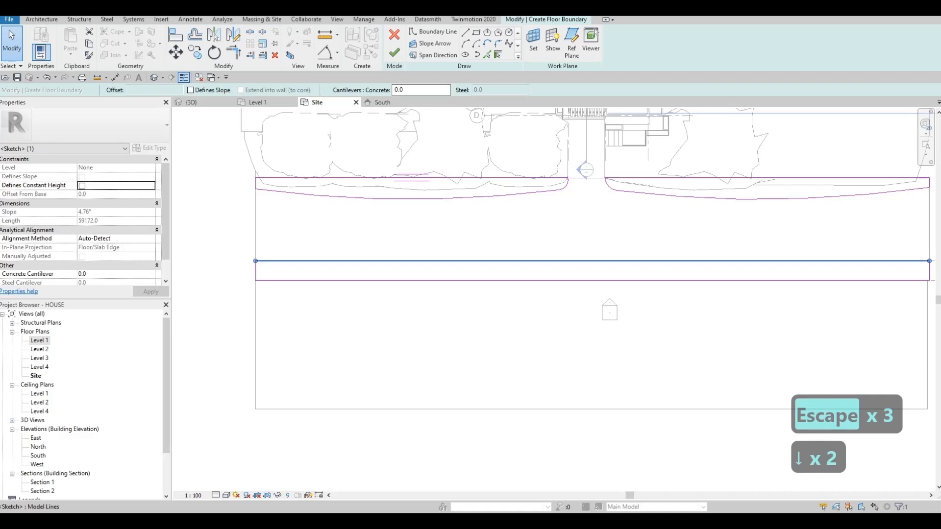
pyautogui.press('Up')
pyautogui.press('Escape')
pyautogui.press('Escape')
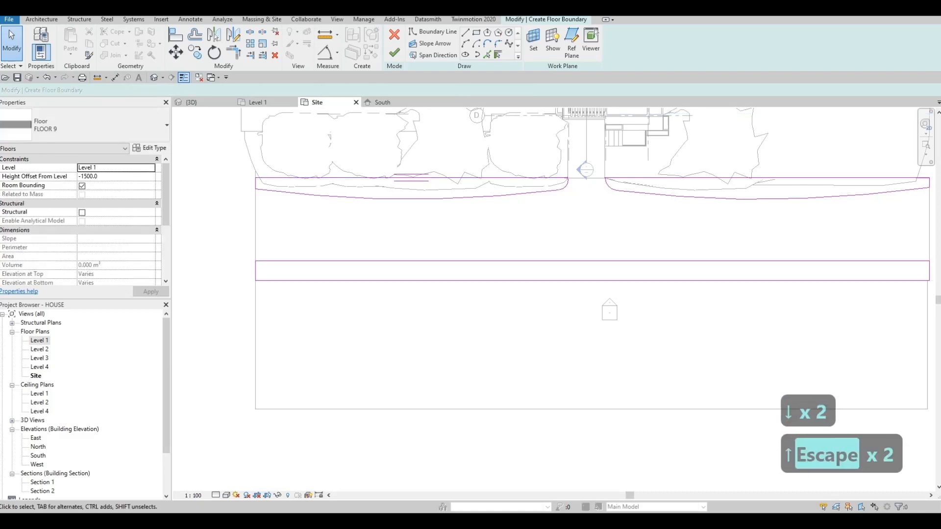
# - Set the floor's height offset from Level 1 to -1300 and finish the boundary sketch
pyautogui.press('BackSpace')
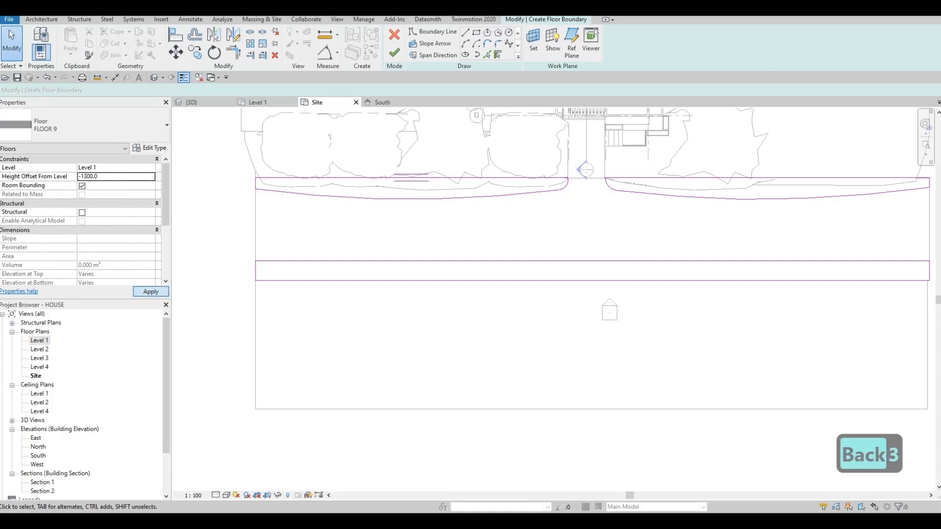
pyautogui.click(151, 292)
pyautogui.click(393, 52)
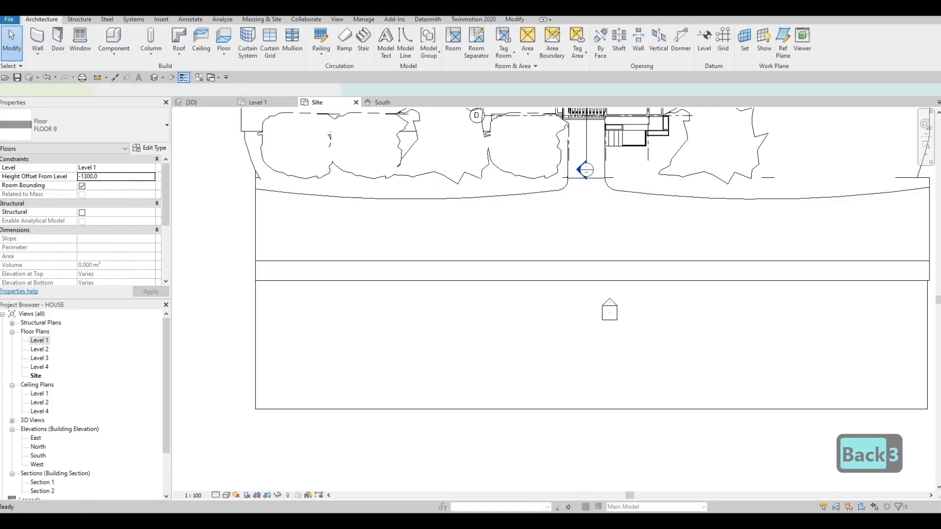
# - In the 3D view, set the concrete layer thickness of the road-side strips' FLOOR 9 type to 100 mm
pyautogui.click(191, 103)
pyautogui.press('Escape')
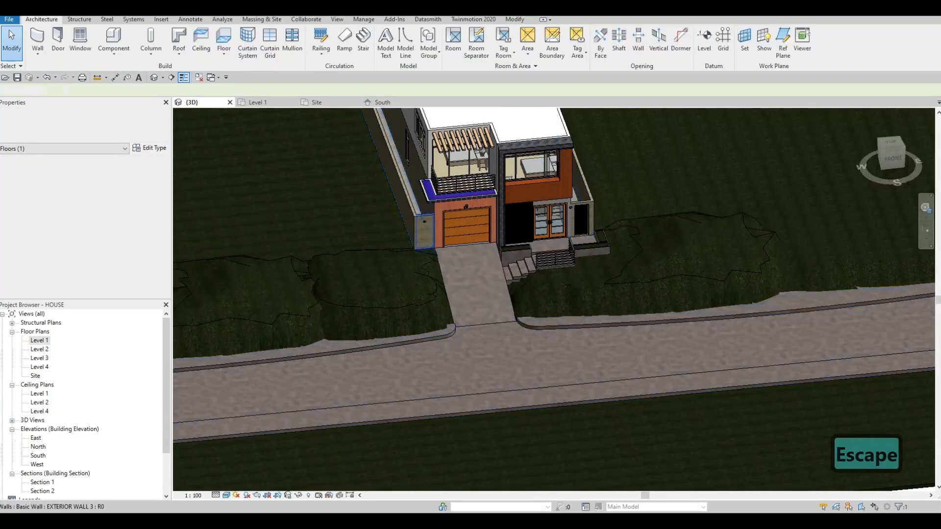
pyautogui.moveTo(420, 297); pyautogui.dragTo(509, 177, button='middle')
pyautogui.moveTo(532, 217); pyautogui.dragTo(503, 213, button='middle')
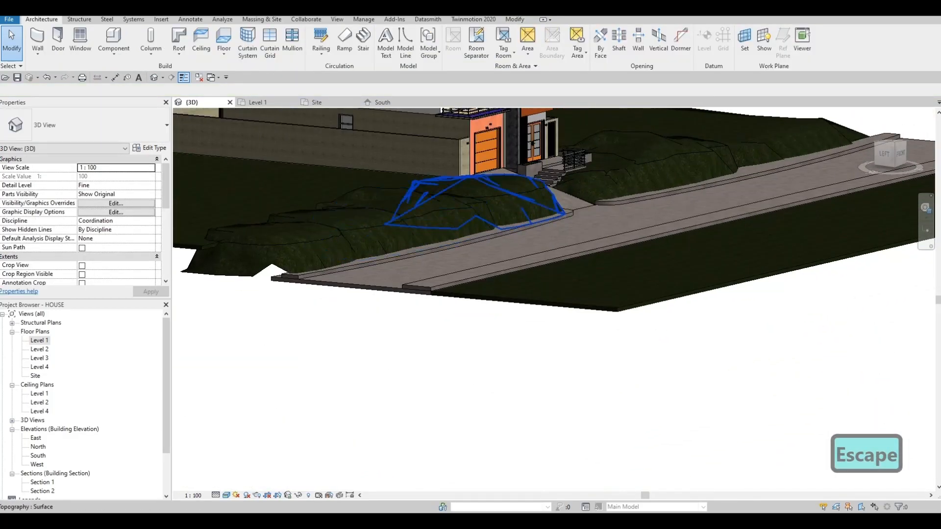
pyautogui.scroll(2, 503, 214)
pyautogui.click(495, 233)
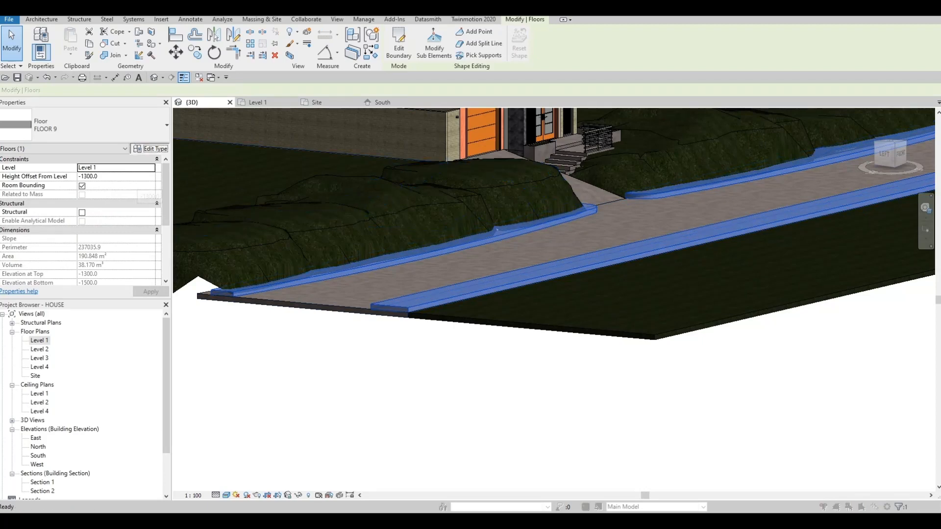
pyautogui.click(149, 148)
pyautogui.click(485, 121)
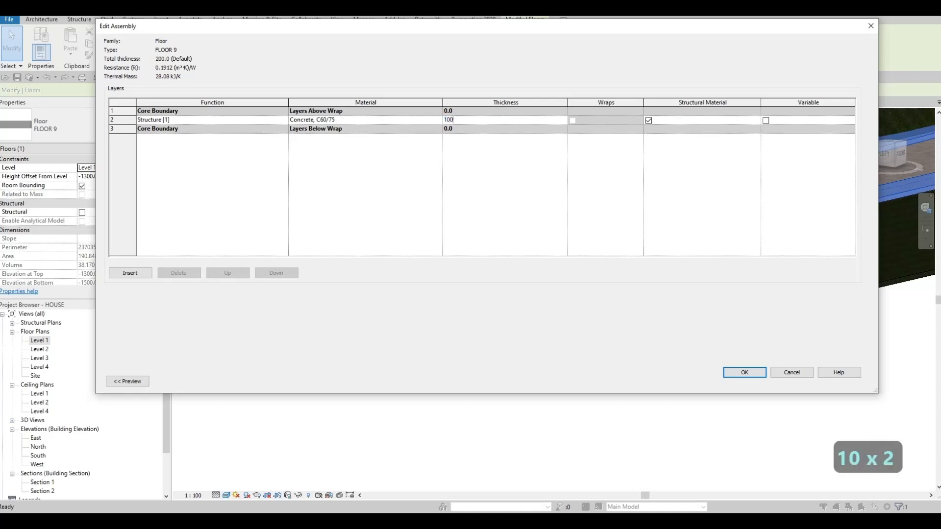
pyautogui.press('Return')
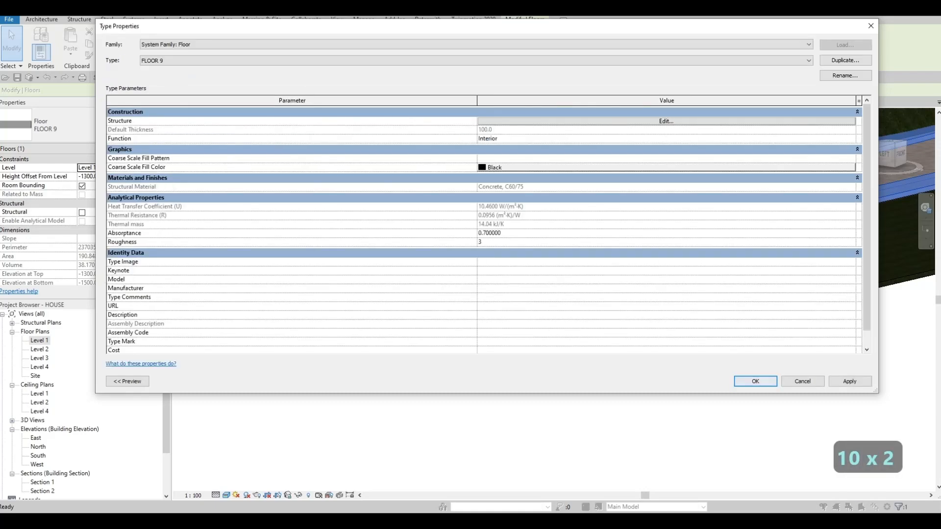
pyautogui.press('Return')
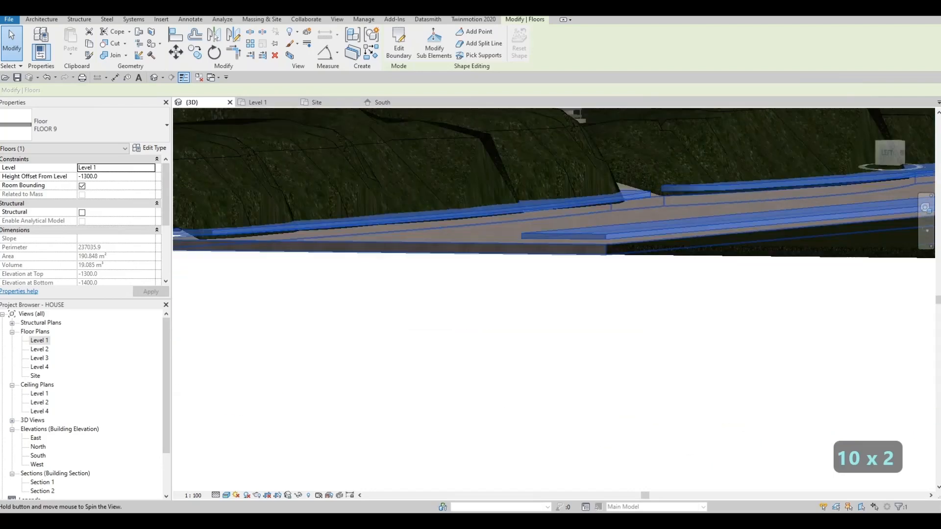
# - Set the height offset of the road-side strips' floor to -1400 from Level 1
pyautogui.keyDown('shift'); pyautogui.moveTo(338, 230); pyautogui.dragTo(353, 206, button='middle'); pyautogui.keyUp('shift')
pyautogui.press('Escape')
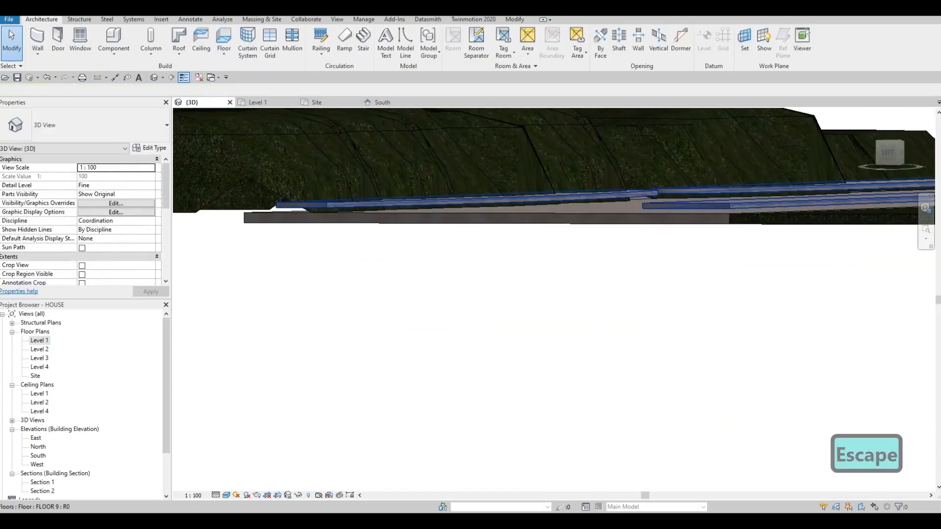
pyautogui.click(350, 205)
pyautogui.click(107, 176)
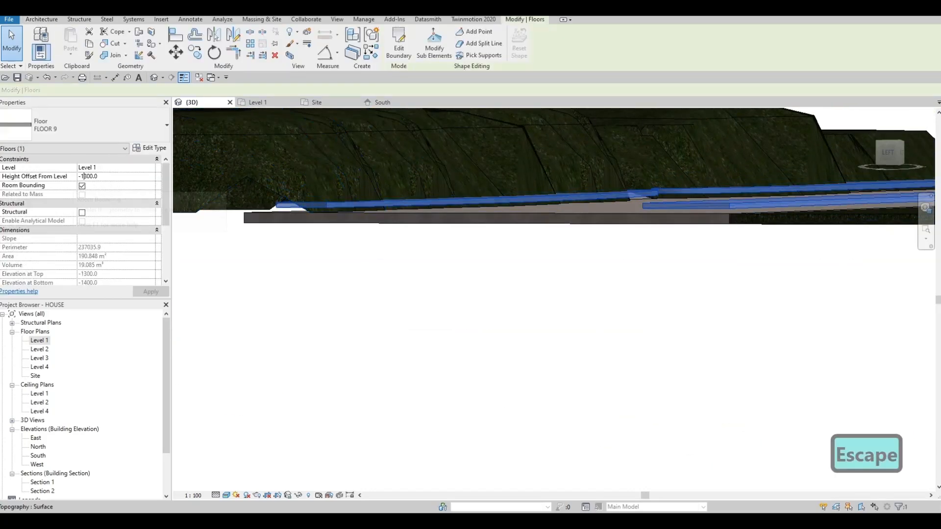
pyautogui.press('BackSpace')
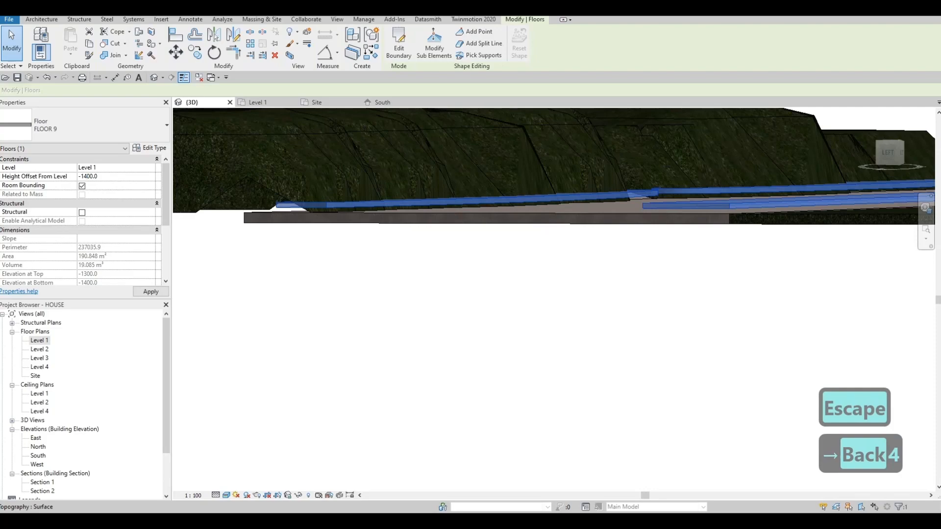
pyautogui.press('Escape')
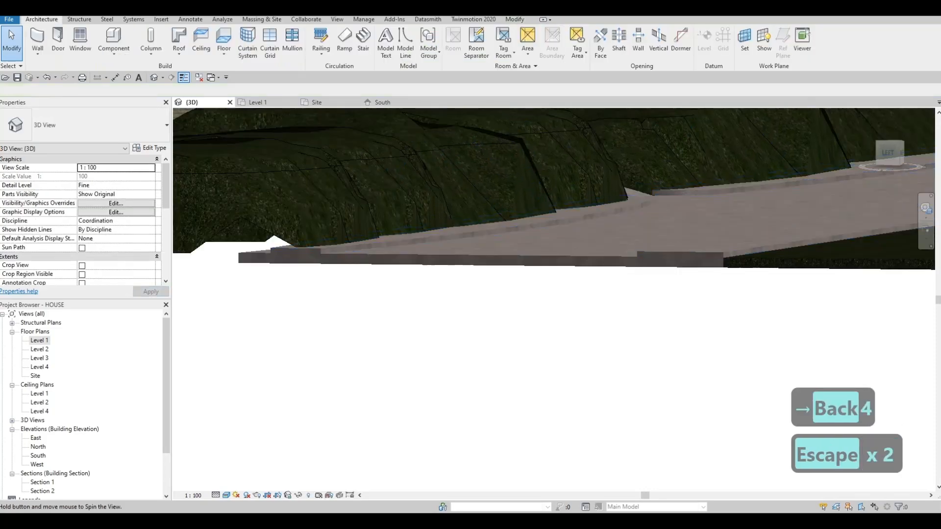
# - Examine how the strips sit against the road, the driveway and the grass slopes in the 3D view
pyautogui.keyDown('shift'); pyautogui.moveTo(613, 255); pyautogui.dragTo(486, 338, button='middle'); pyautogui.keyUp('shift')
pyautogui.scroll(-2, 480, 294)
pyautogui.scroll(-3, 490, 290)
pyautogui.keyDown('shift'); pyautogui.moveTo(486, 338); pyautogui.dragTo(431, 314, button='middle'); pyautogui.keyUp('shift')
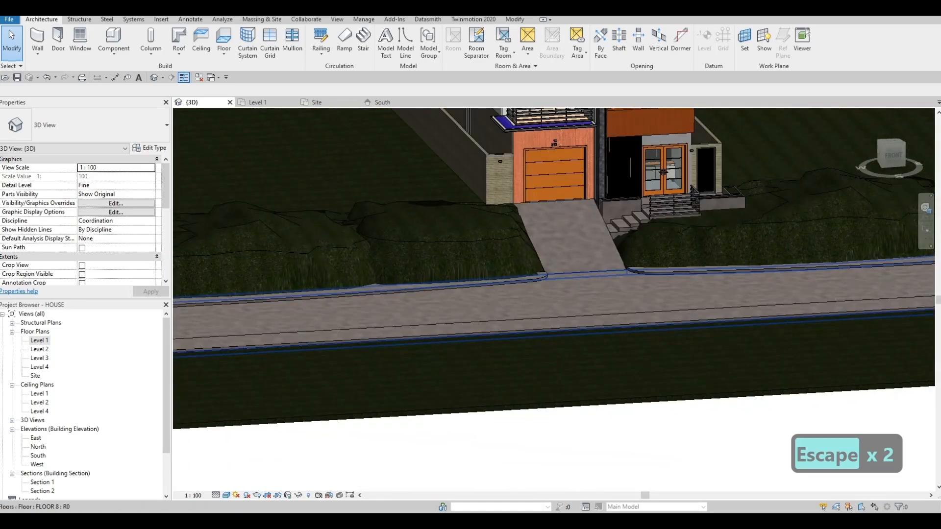
pyautogui.keyDown('shift'); pyautogui.moveTo(671, 294); pyautogui.dragTo(612, 311, button='middle'); pyautogui.keyUp('shift')
pyautogui.scroll(2, 569, 311)
pyautogui.keyDown('shift'); pyautogui.moveTo(553, 309); pyautogui.dragTo(591, 299, button='middle'); pyautogui.keyUp('shift')
pyautogui.scroll(-1, 456, 259)
pyautogui.moveTo(451, 257); pyautogui.dragTo(601, 250, button='middle')
pyautogui.scroll(-1, 601, 250)
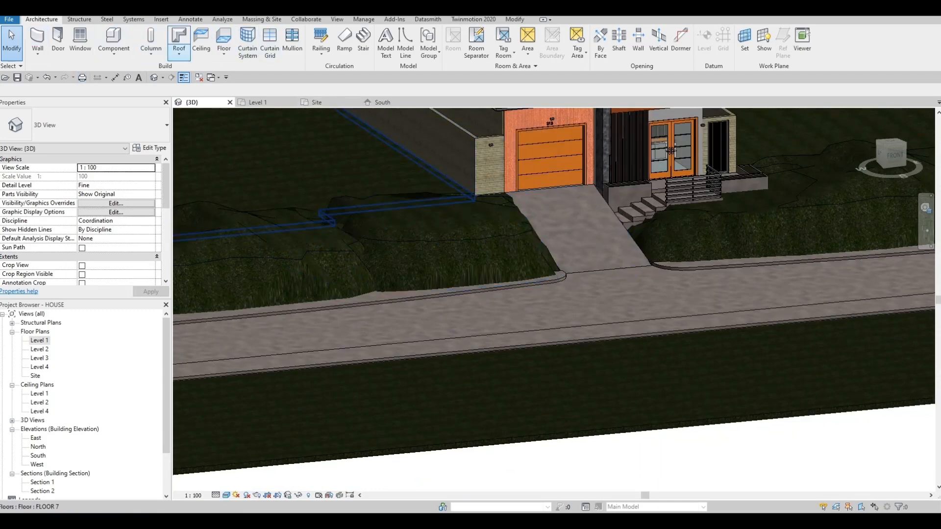
# - Start an in-place model in the Generic Models category, accepting the suggested name Generic Models 23
pyautogui.click(114, 49)
pyautogui.click(131, 94)
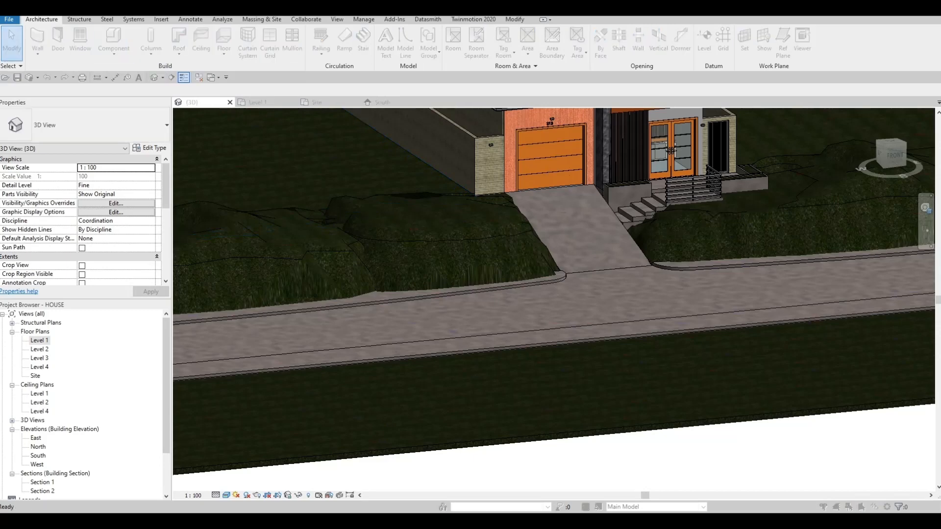
pyautogui.scroll(-1, 595, 187)
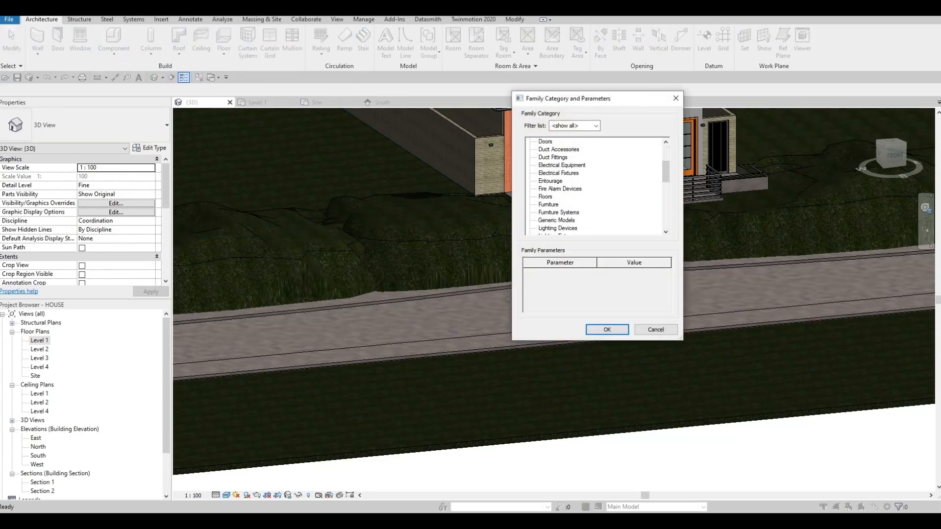
pyautogui.click(606, 329)
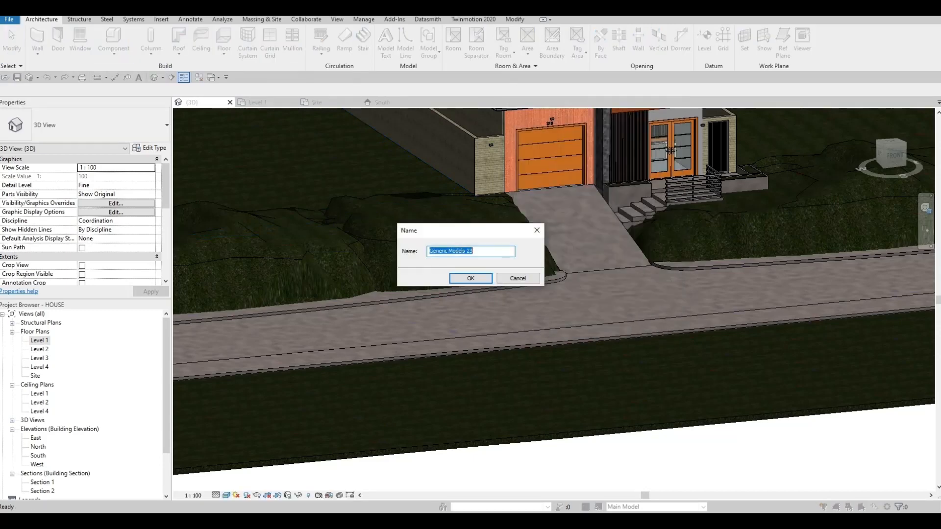
pyautogui.press('Return')
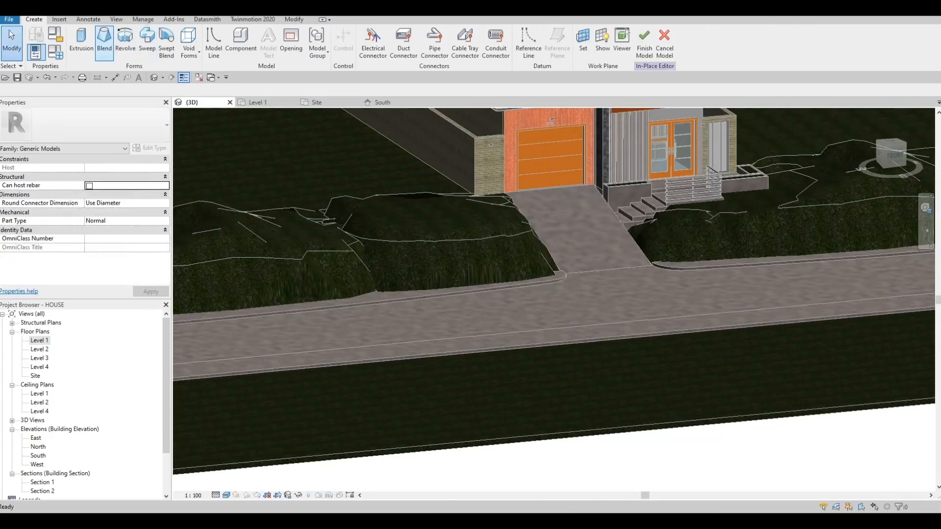
# - Start a sweep and pick the house-side strip's rounded corner and long road-side edge, on the garage side of the driveway, as its path
pyautogui.click(147, 39)
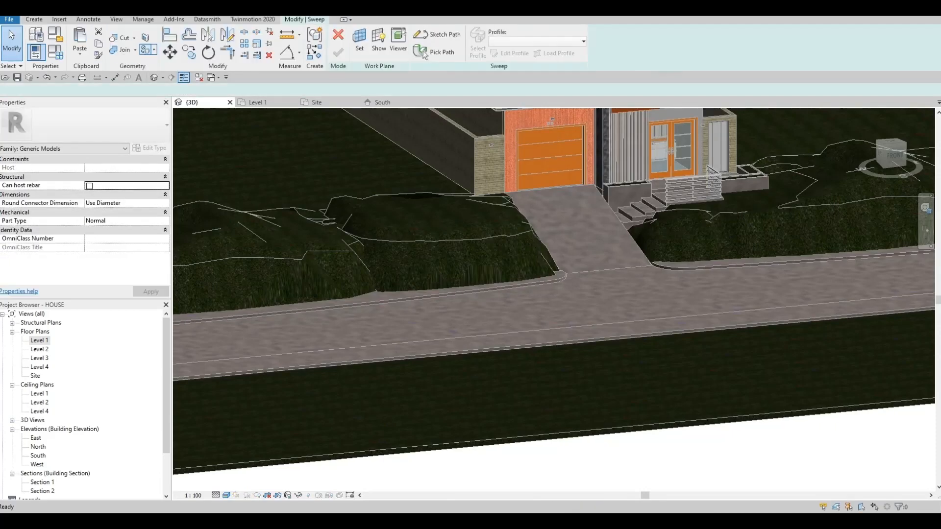
pyautogui.click(424, 53)
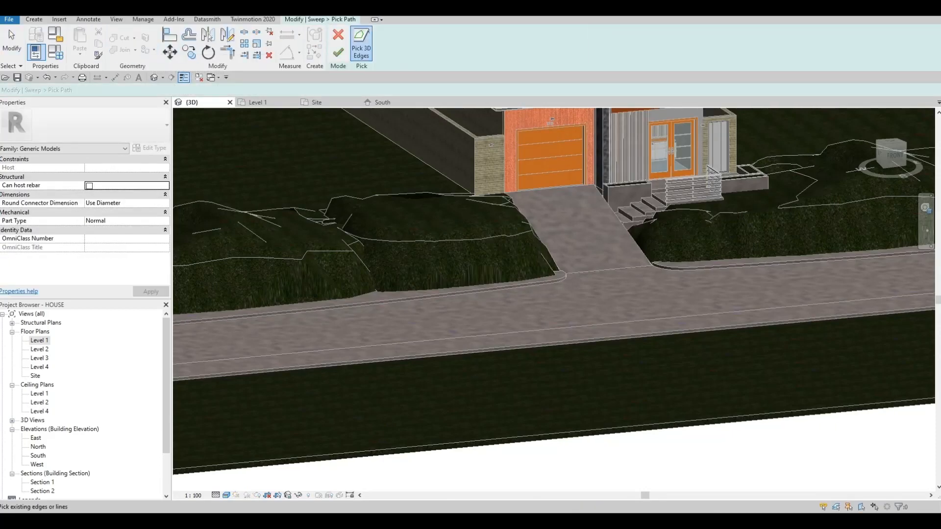
pyautogui.scroll(5, 581, 304)
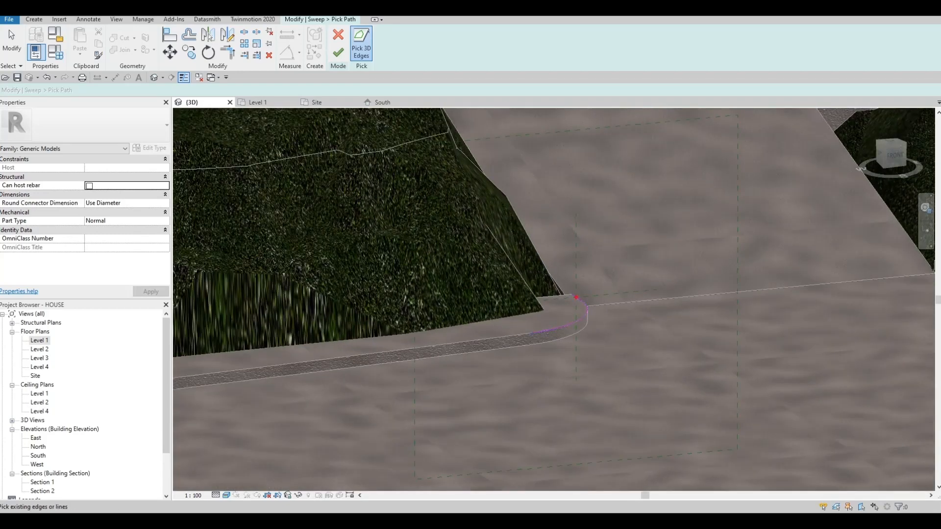
pyautogui.click(507, 337)
pyautogui.scroll(-5, 507, 337)
pyautogui.moveTo(507, 336); pyautogui.dragTo(928, 269, button='middle')
pyautogui.moveTo(701, 274); pyautogui.dragTo(435, 221, button='middle')
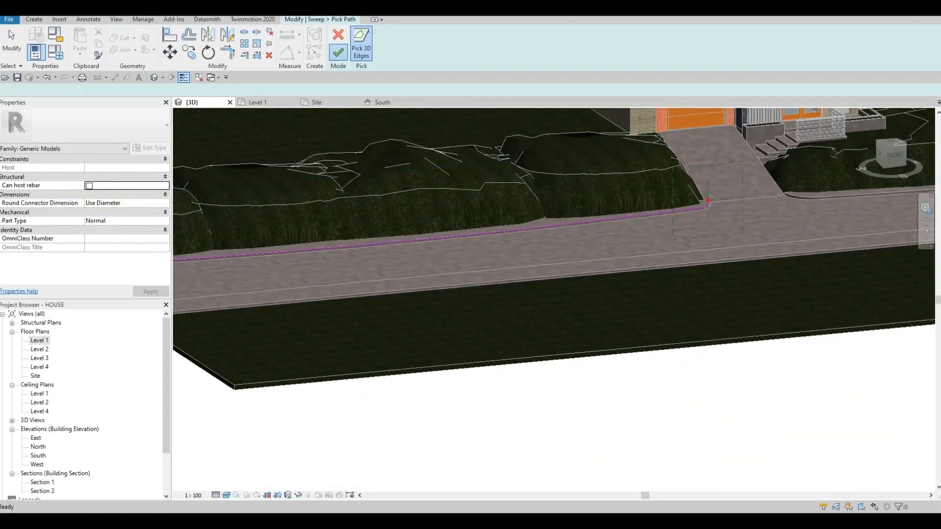
pyautogui.click(338, 52)
# - Open the sweep's profile for editing and assign the library material Concrete, Broom Finish to the sweep
pyautogui.click(510, 53)
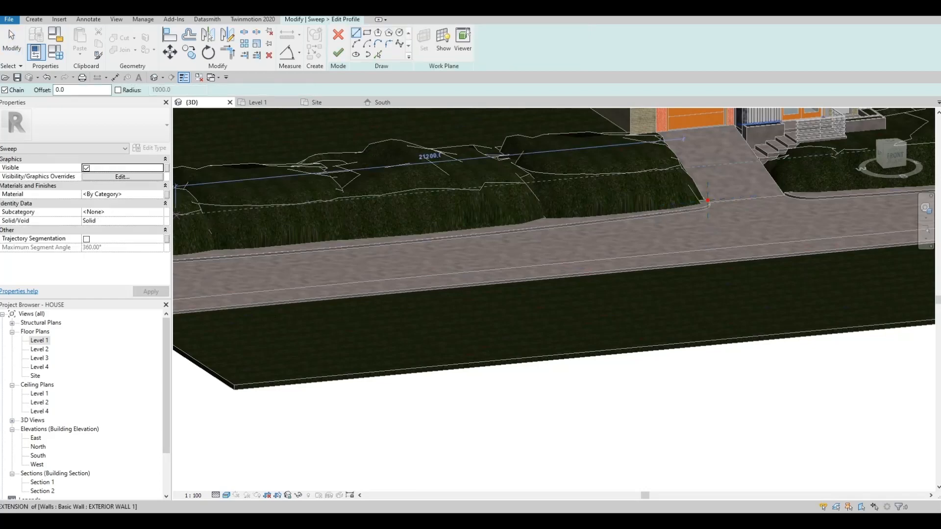
pyautogui.click(159, 194)
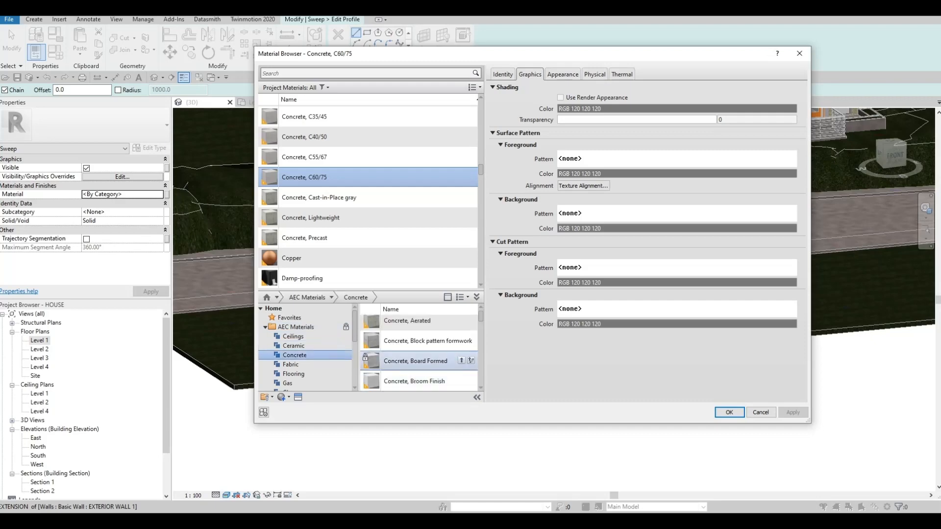
pyautogui.click(461, 380)
pyautogui.click(793, 412)
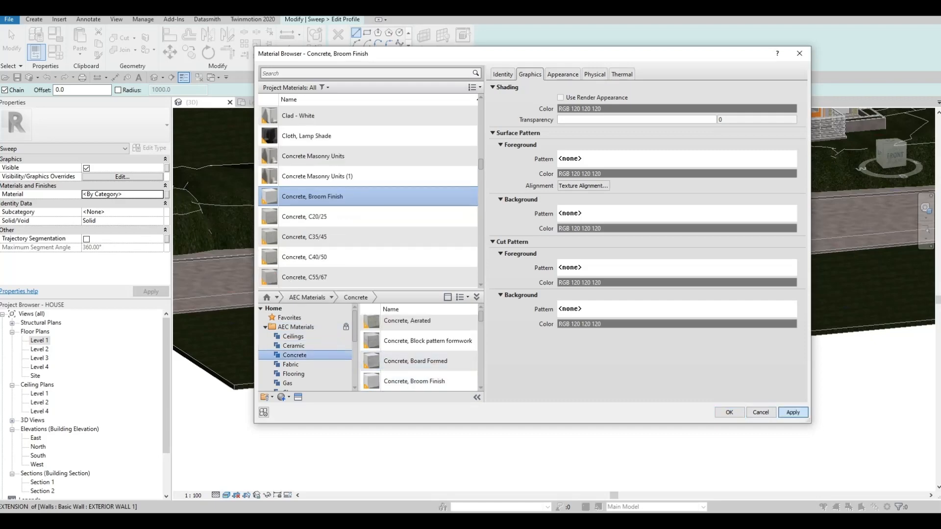
pyautogui.click(730, 413)
# - Sketch a rectangular profile about 50 mm wide and 100 mm high from the path's driveway end down to the road surface
pyautogui.scroll(5, 559, 231)
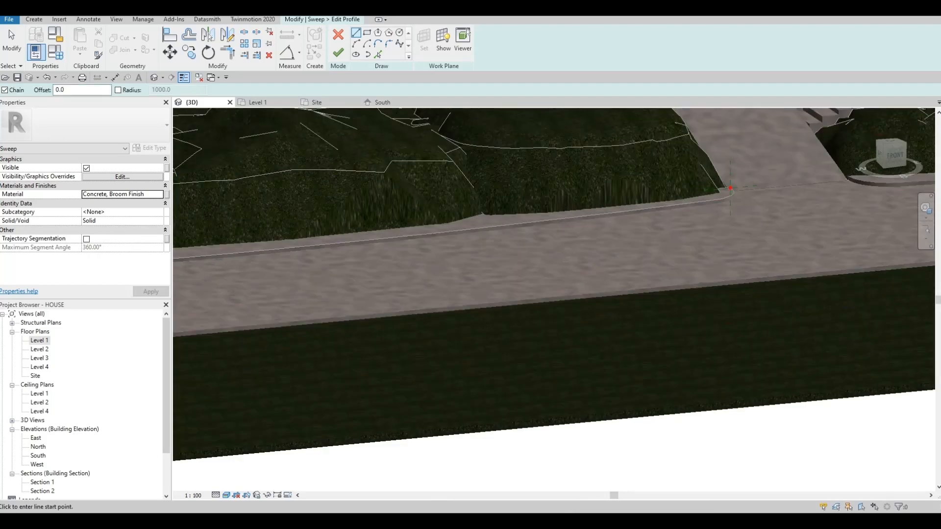
pyautogui.scroll(5, 559, 231)
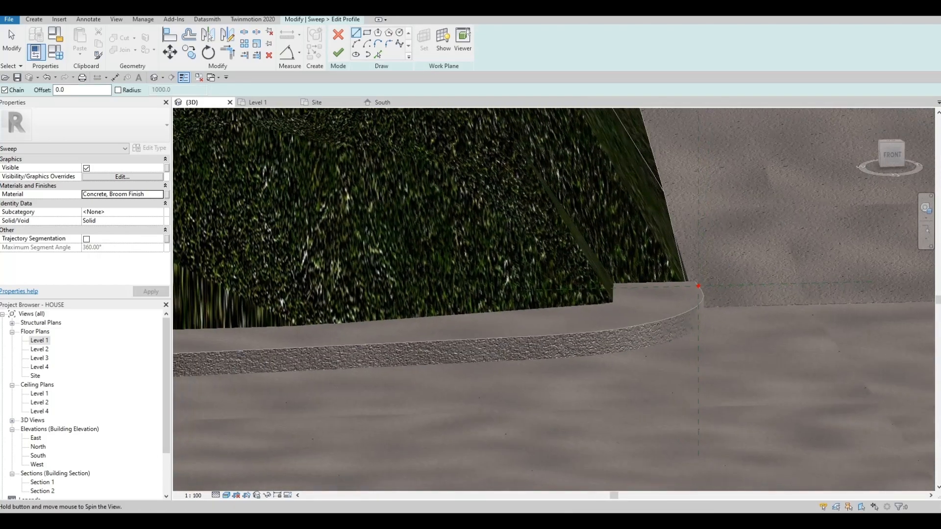
pyautogui.click(356, 33)
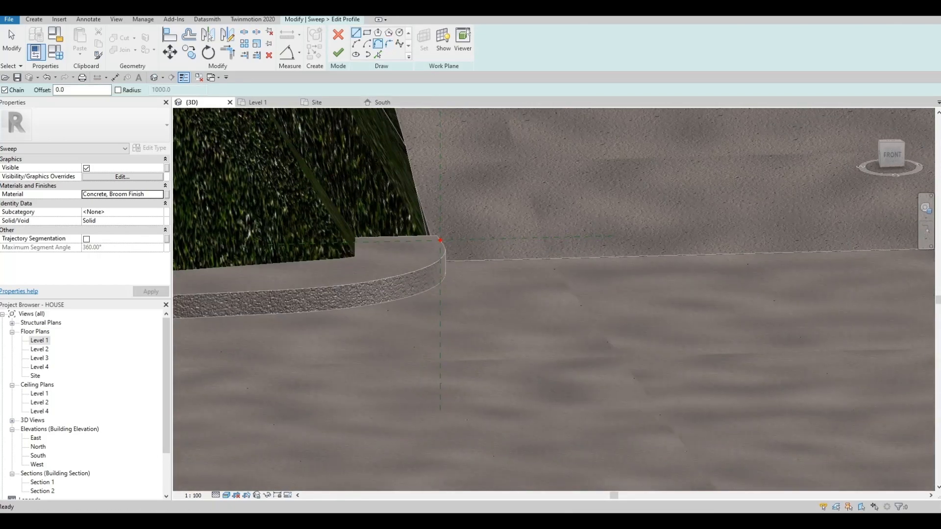
pyautogui.click(367, 33)
pyautogui.keyDown('shift'); pyautogui.moveTo(482, 274); pyautogui.dragTo(494, 269, button='middle'); pyautogui.keyUp('shift')
pyautogui.keyDown('shift'); pyautogui.moveTo(564, 299); pyautogui.dragTo(632, 323, button='middle'); pyautogui.keyUp('shift')
pyautogui.moveTo(632, 323); pyautogui.dragTo(502, 297, button='middle')
pyautogui.scroll(3, 503, 296)
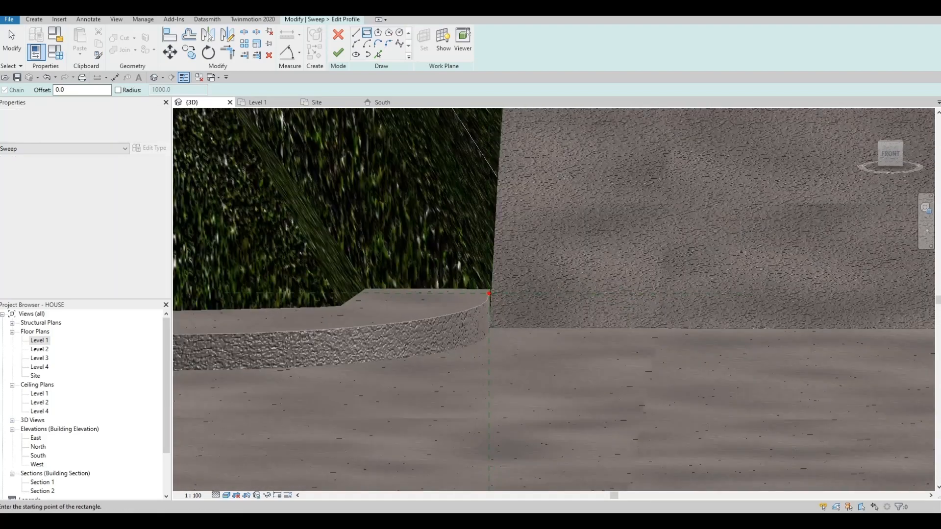
pyautogui.click(487, 286)
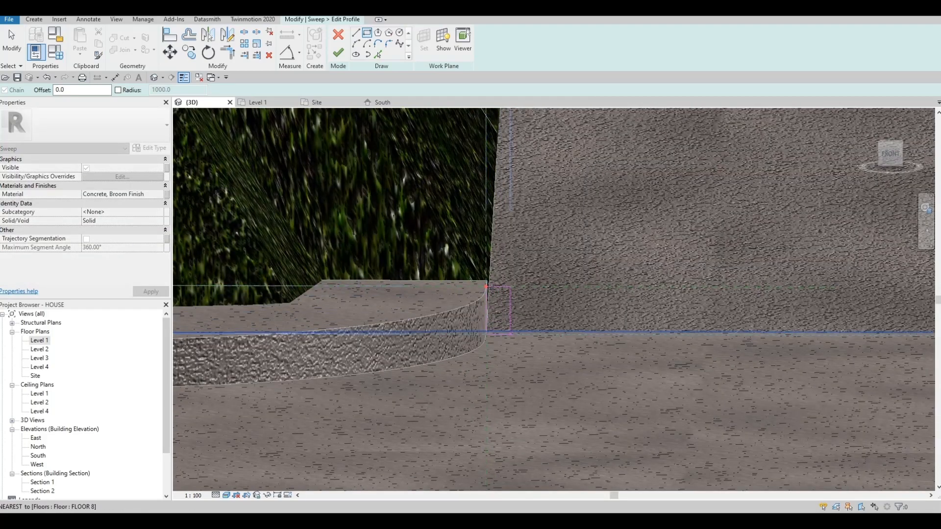
pyautogui.click(510, 335)
pyautogui.scroll(2, 512, 294)
pyautogui.press('Escape')
pyautogui.press('Escape')
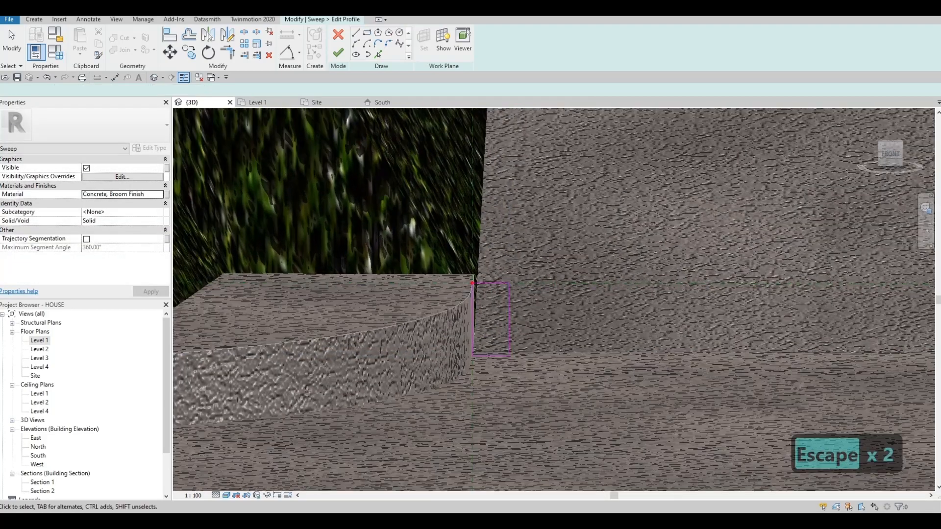
# - Set the kerb profile's width to 50 mm by moving its outer vertical line
pyautogui.click(508, 310)
pyautogui.click(490, 257)
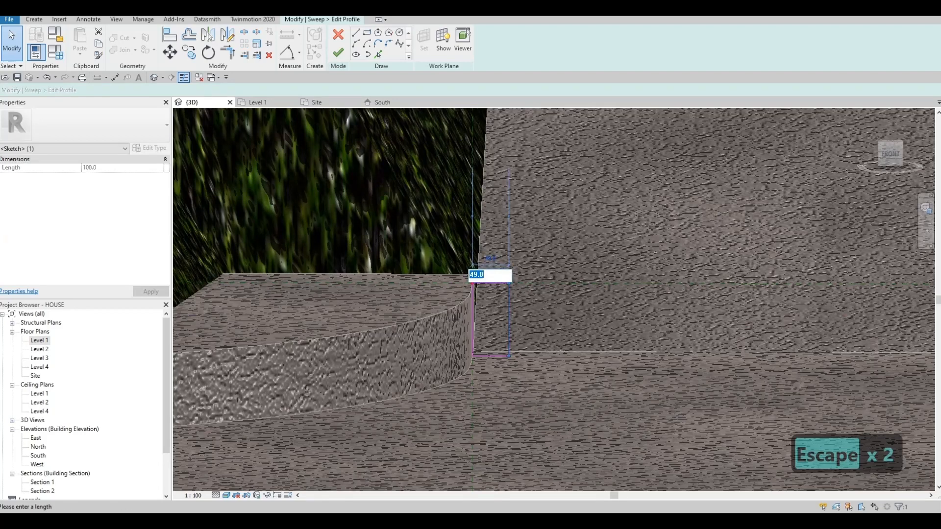
pyautogui.write('50')
pyautogui.press('Return')
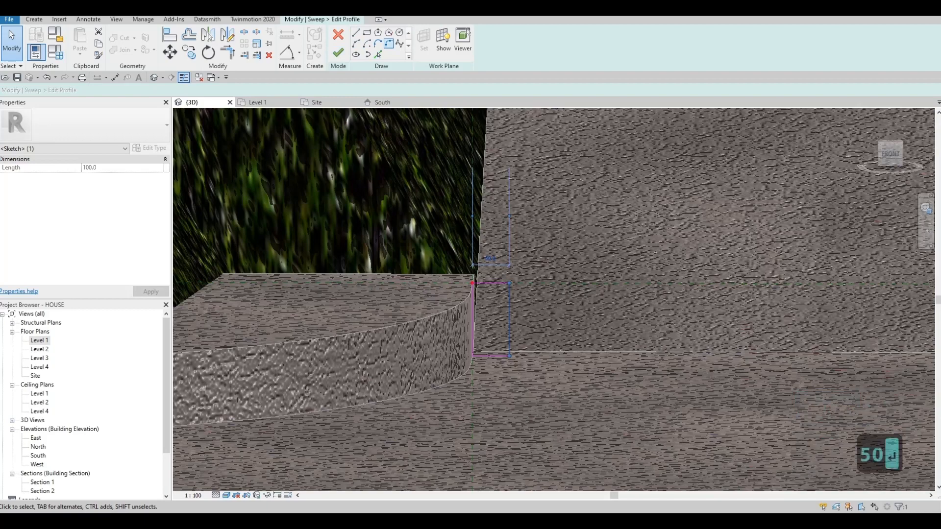
# - Round the profile's upper outer corner with a fillet arc
pyautogui.click(388, 43)
pyautogui.click(494, 282)
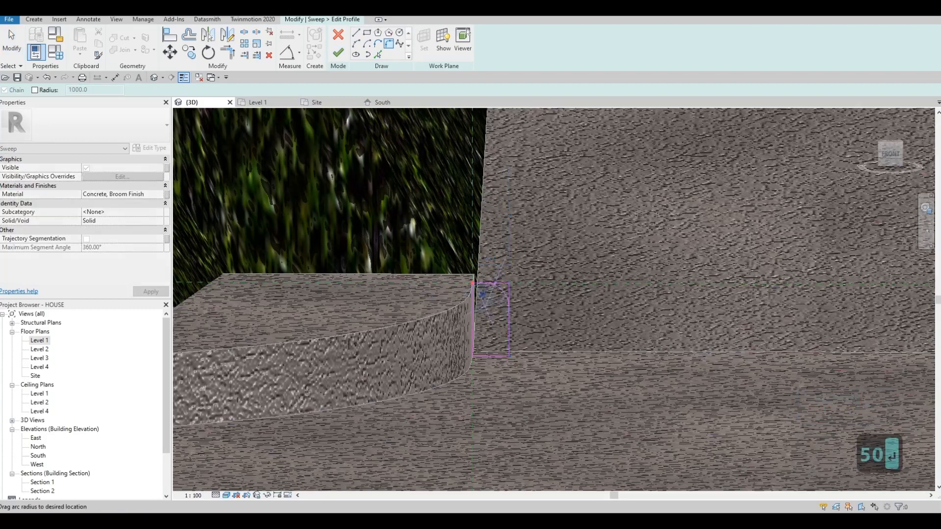
pyautogui.click(504, 287)
pyautogui.scroll(5, 505, 277)
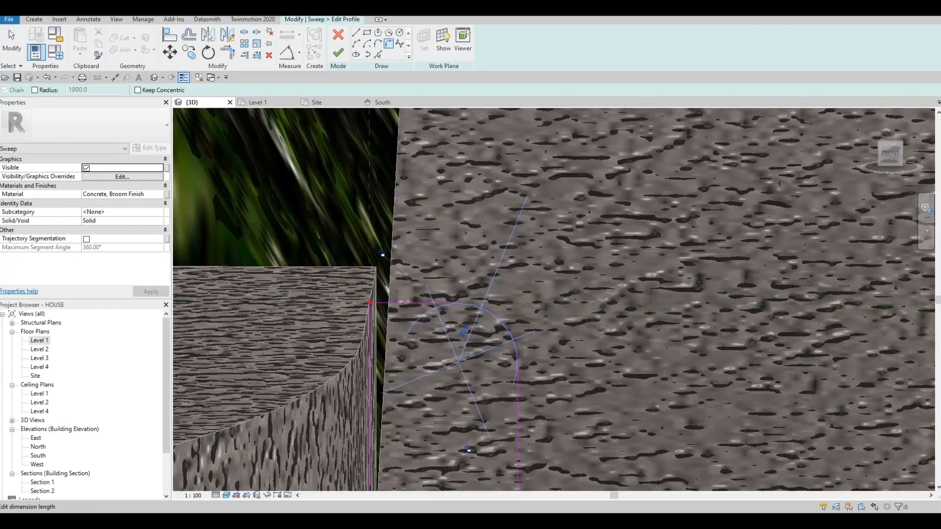
pyautogui.scroll(-5, 463, 299)
pyautogui.press('Escape')
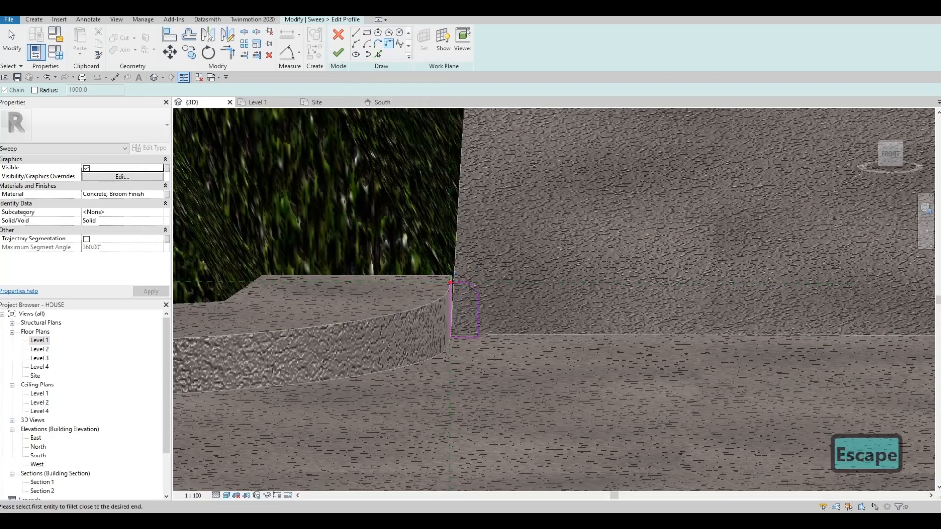
# - Finish the profile and the sweep, and complete the in-place kerb model
pyautogui.click(339, 52)
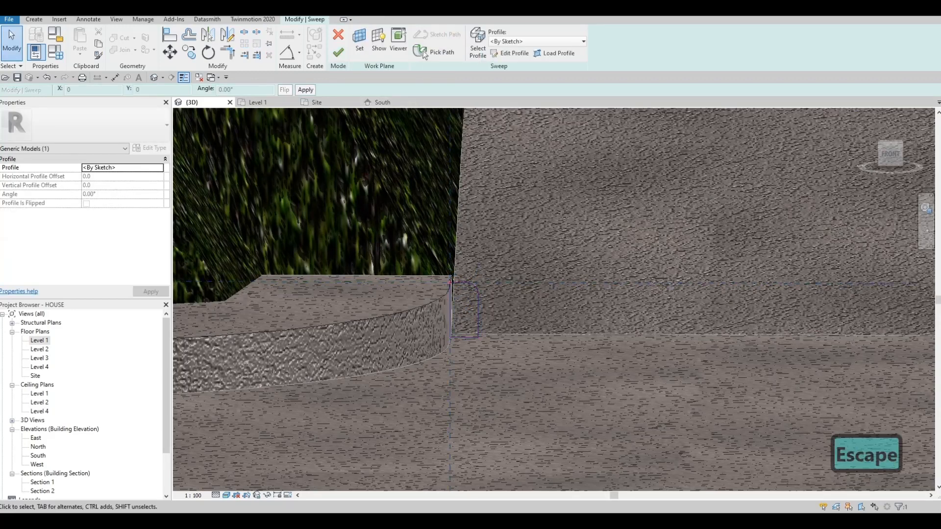
pyautogui.click(339, 52)
pyautogui.scroll(-6, 452, 268)
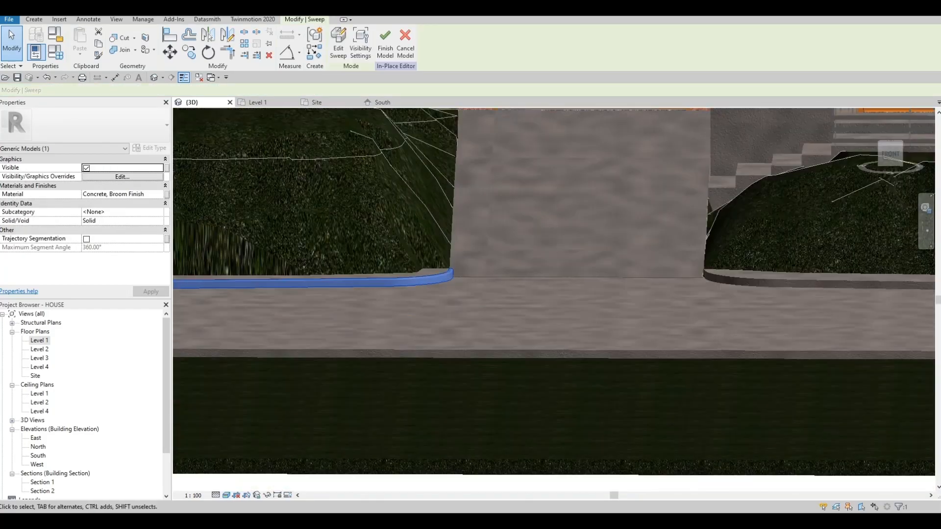
pyautogui.keyDown('shift'); pyautogui.moveTo(453, 274); pyautogui.dragTo(473, 304, button='middle'); pyautogui.keyUp('shift')
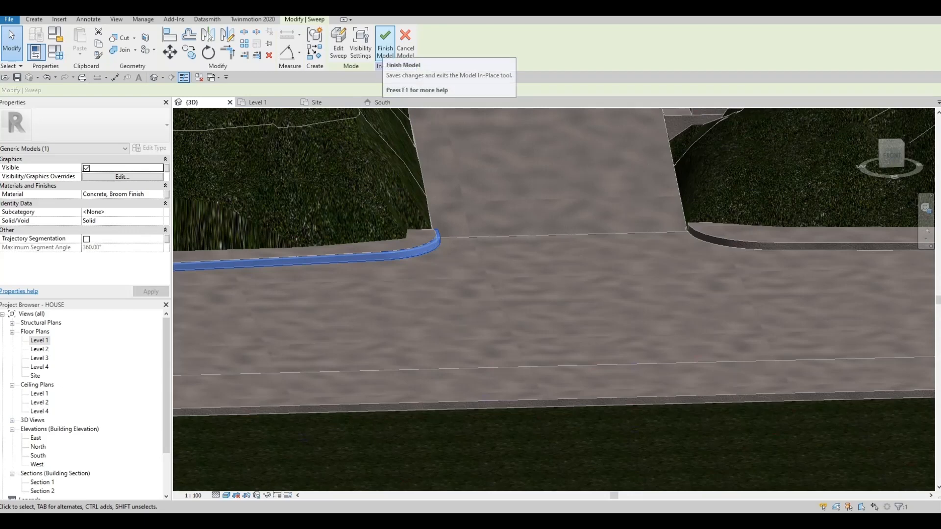
pyautogui.click(385, 45)
pyautogui.press('Escape')
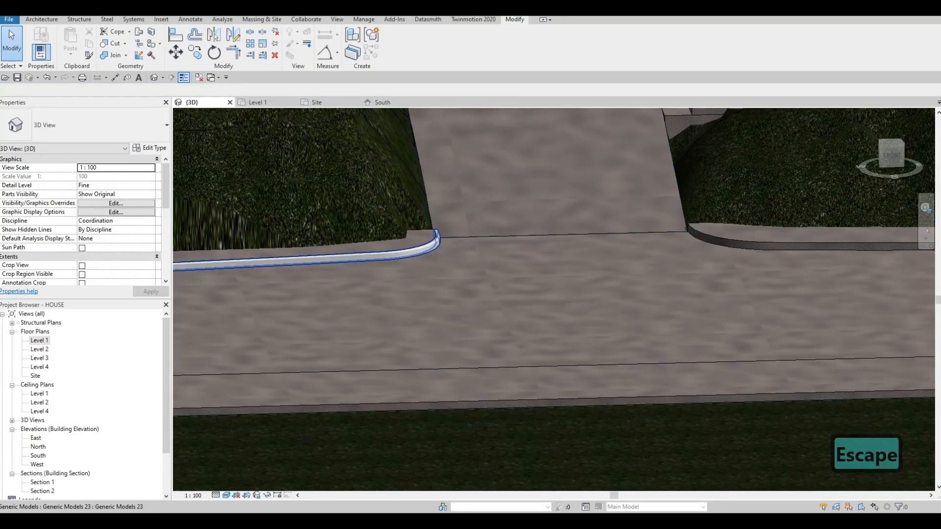
# - Reopen the finished kerb beside the driveway for in-place editing and start a second sweep whose path is picked from existing edges
pyautogui.click(394, 256)
pyautogui.click(397, 44)
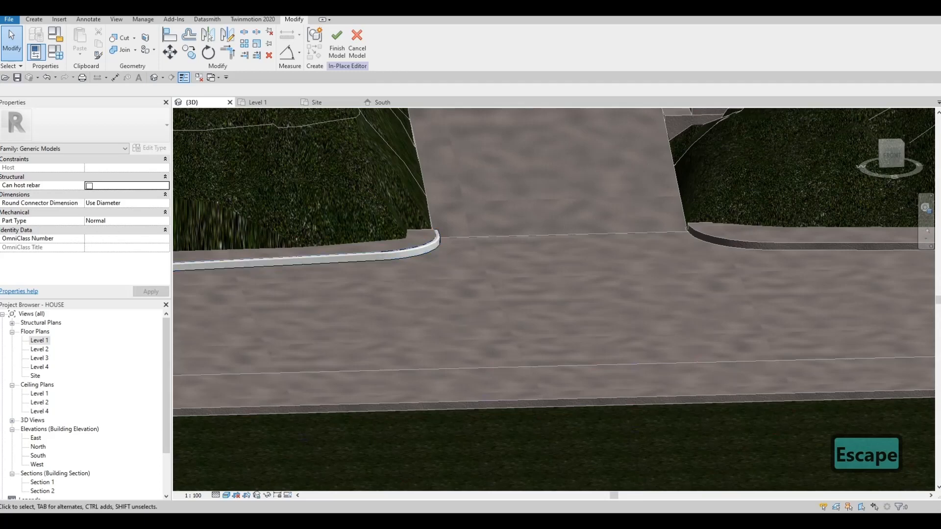
pyautogui.click(34, 19)
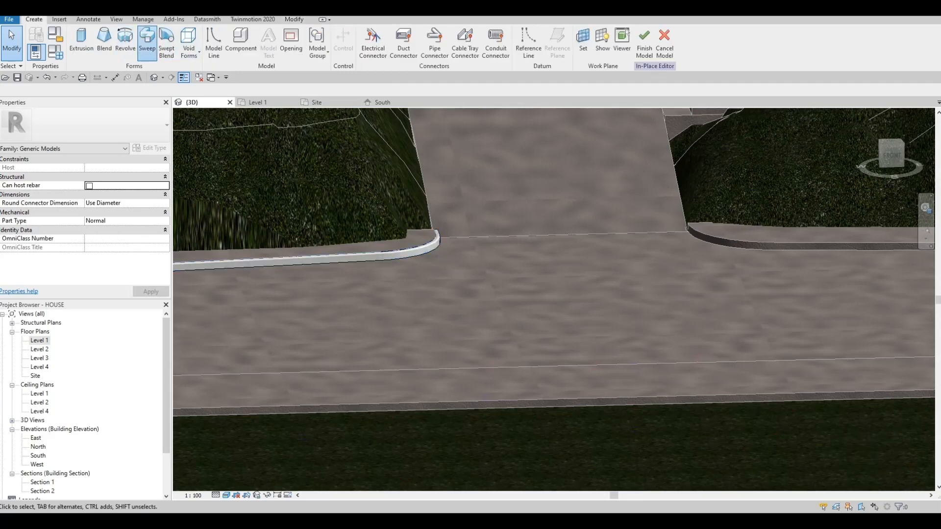
pyautogui.click(147, 40)
pyautogui.click(436, 34)
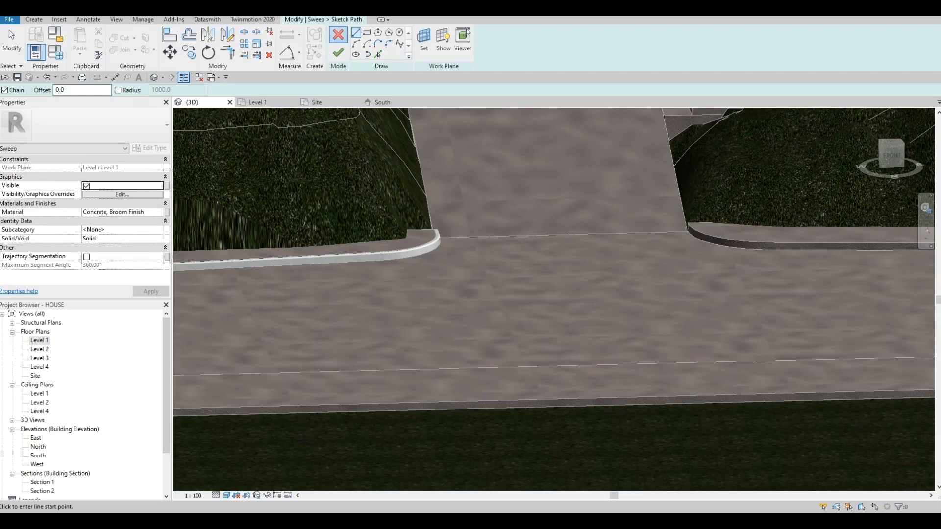
pyautogui.click(425, 52)
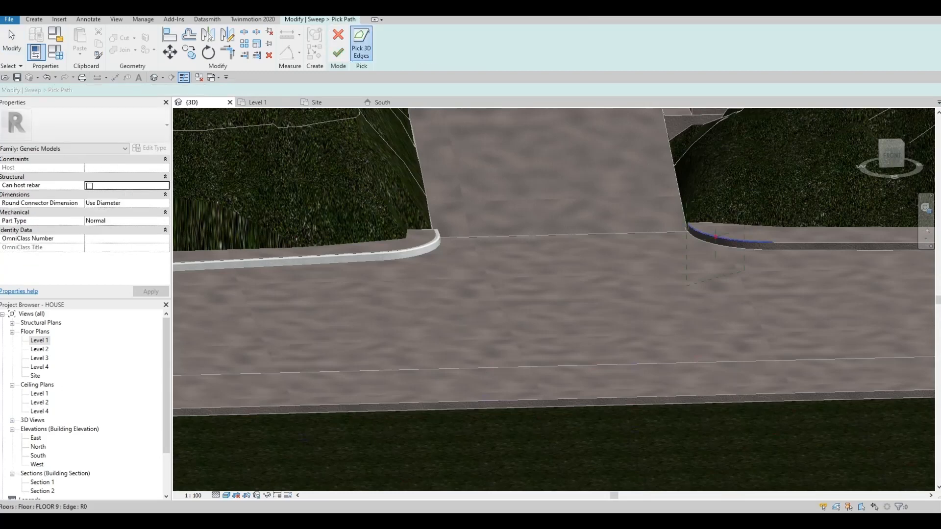
# - Pick the curved upper edge of the roadside path on the entrance-stair side of the driveway as the sweep path and finish it
pyautogui.moveTo(716, 240); pyautogui.dragTo(564, 314, button='middle')
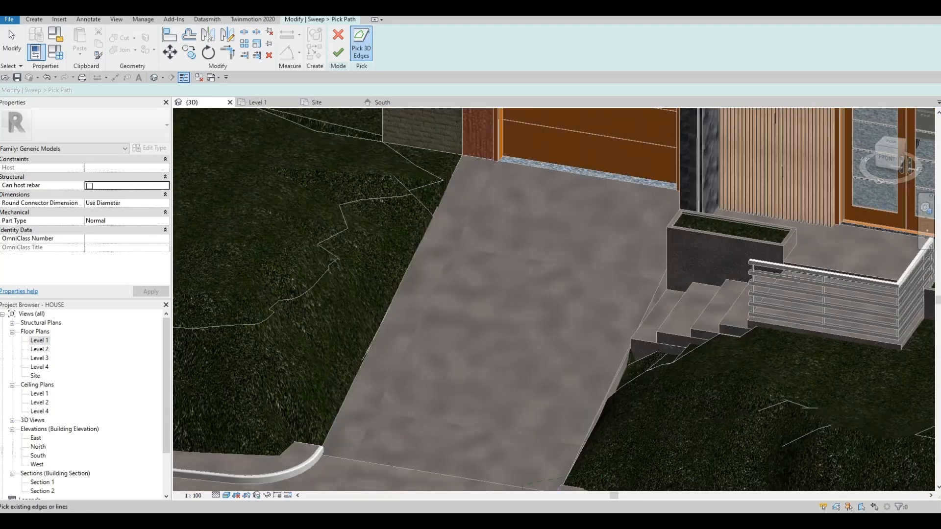
pyautogui.moveTo(561, 480); pyautogui.dragTo(503, 270, button='middle')
pyautogui.scroll(3, 507, 277)
pyautogui.scroll(1, 505, 255)
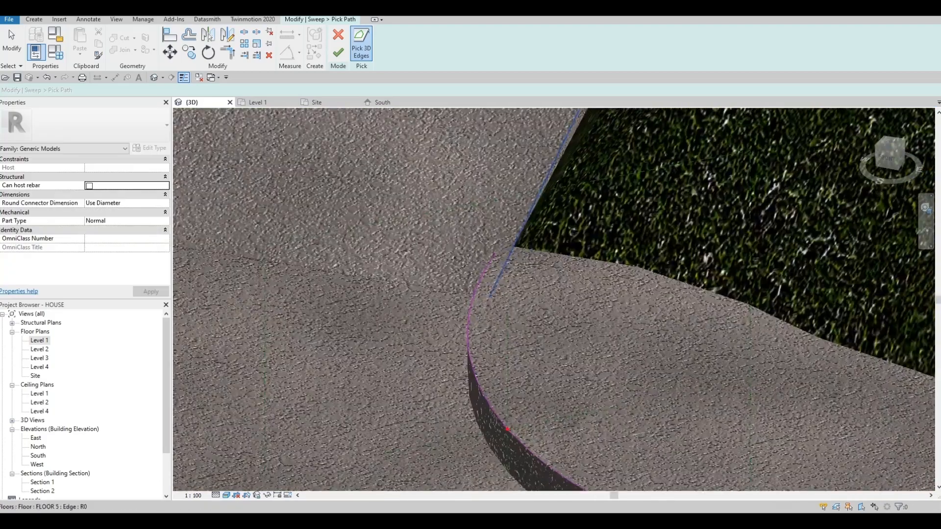
pyautogui.scroll(2, 504, 255)
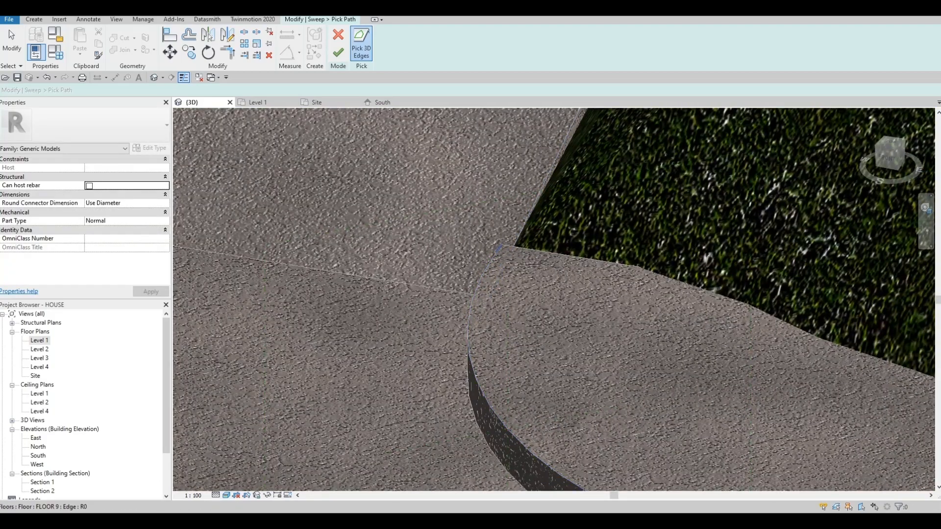
pyautogui.click(482, 274)
pyautogui.scroll(-4, 481, 274)
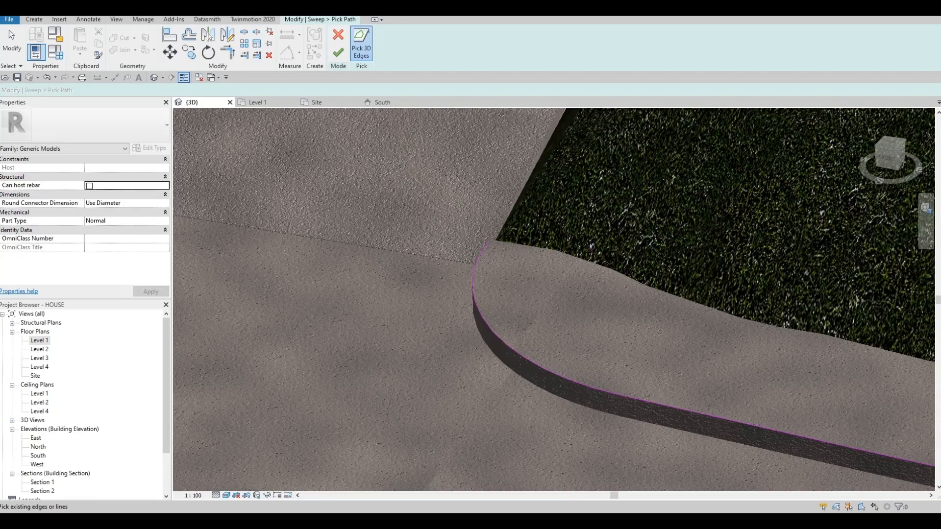
pyautogui.moveTo(482, 275); pyautogui.dragTo(368, 215, button='middle')
pyautogui.scroll(-1, 421, 208)
pyautogui.scroll(-1, 372, 215)
pyautogui.moveTo(372, 216); pyautogui.dragTo(490, 127, button='middle')
pyautogui.scroll(-2, 397, 147)
pyautogui.click(338, 52)
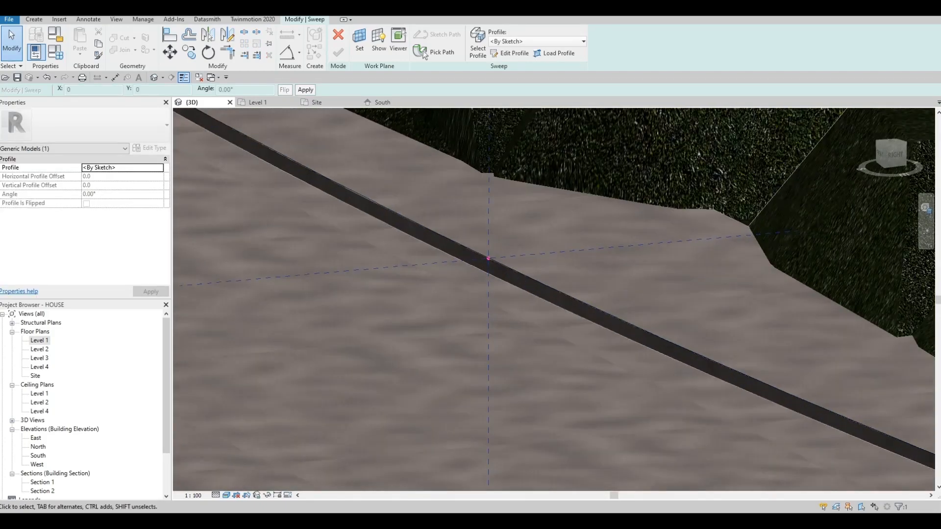
# - Sketch a rectangular profile about 36 mm wide and 100 mm high from the path's upper edge down to the road surface
pyautogui.click(509, 53)
pyautogui.click(367, 34)
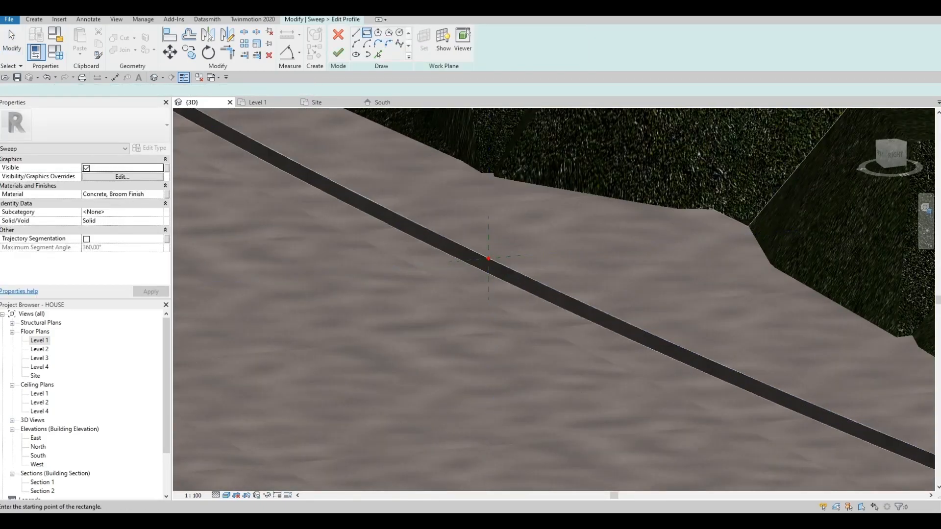
pyautogui.scroll(2, 481, 239)
pyautogui.click(496, 279)
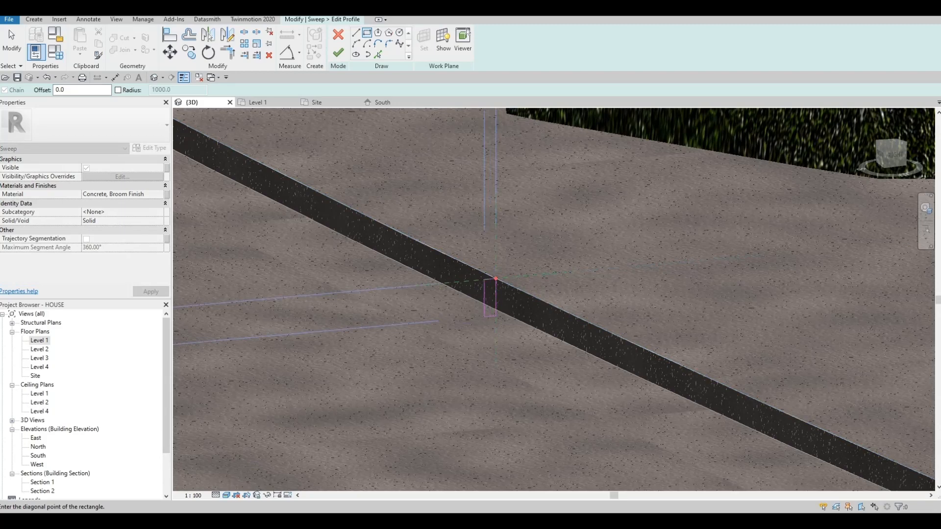
pyautogui.click(484, 320)
pyautogui.press('Escape')
pyautogui.press('Escape')
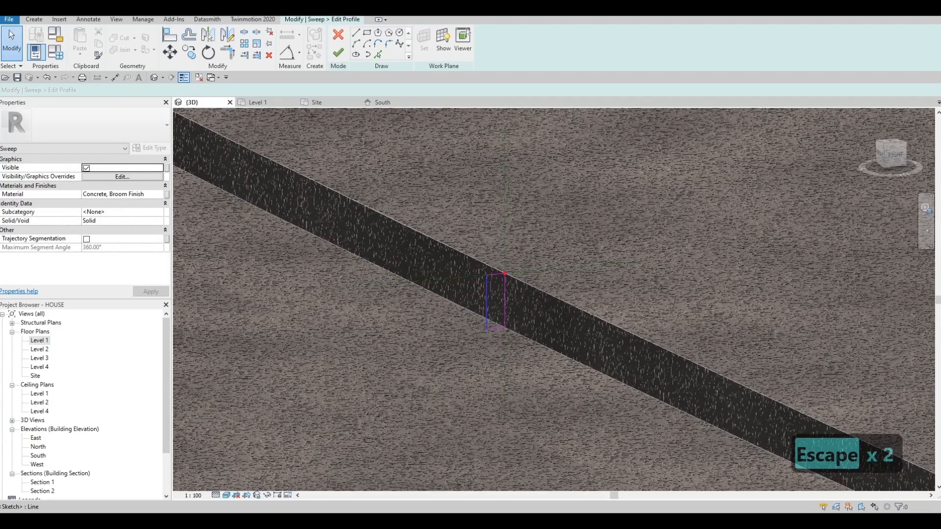
# - Set the profile's width to 50 mm by moving its outer vertical line
pyautogui.click(487, 290)
pyautogui.click(496, 339)
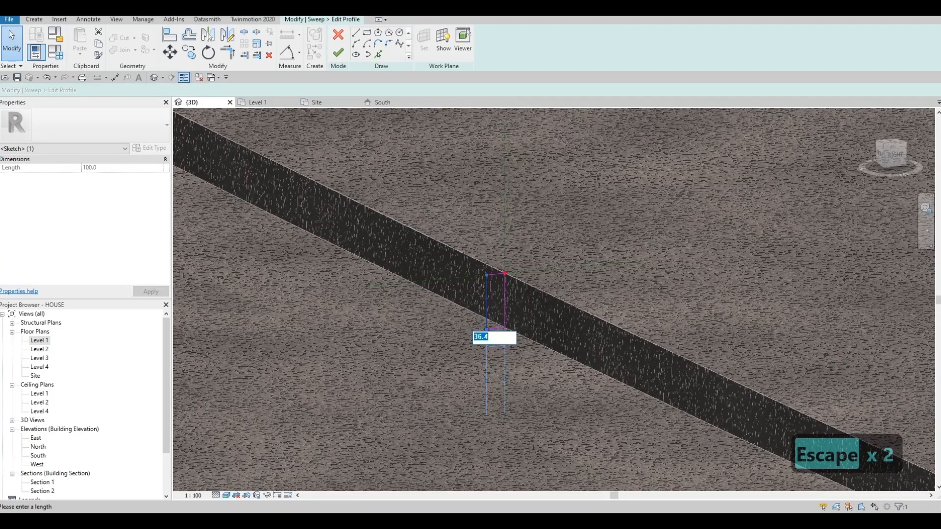
pyautogui.write('50')
pyautogui.press('Return')
pyautogui.press('Escape')
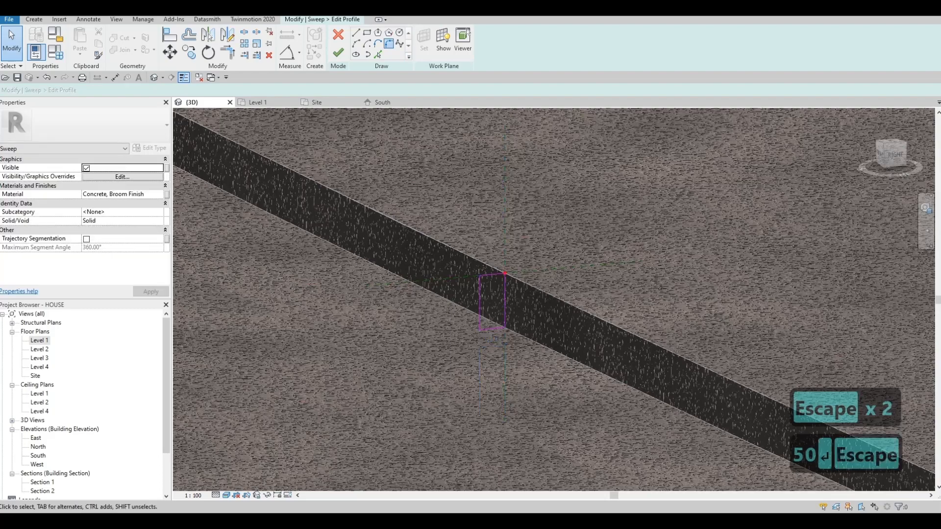
# - Round the profile's upper road-side corner with a fillet arc and set its radius to 20 mm
pyautogui.click(388, 44)
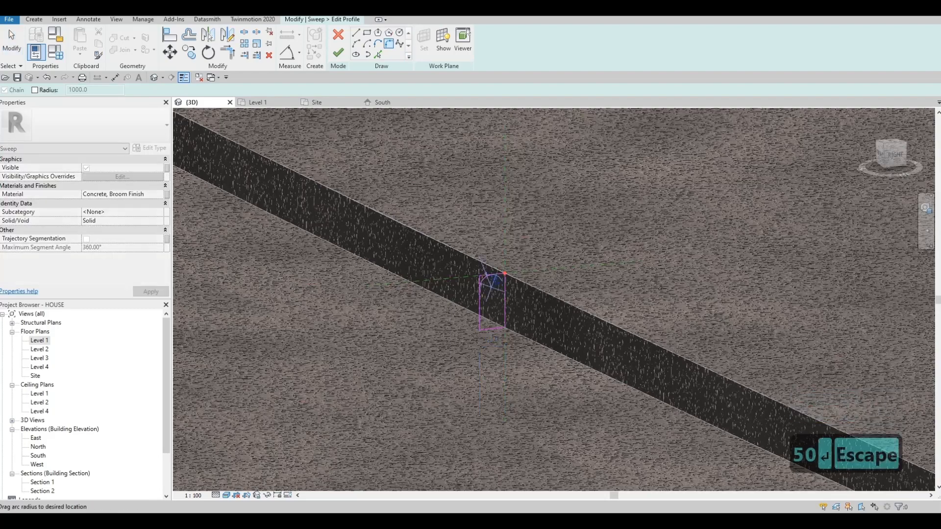
pyautogui.scroll(6, 487, 276)
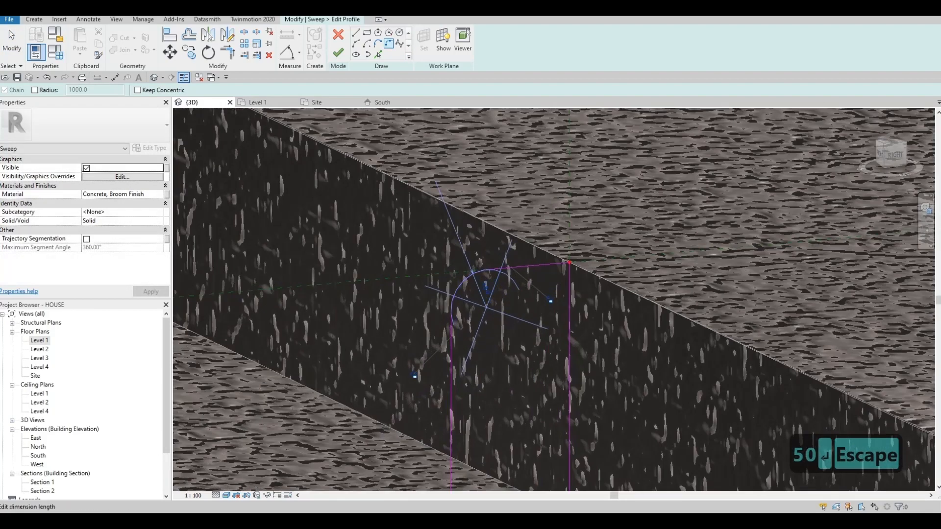
pyautogui.press('Escape')
pyautogui.press('Escape')
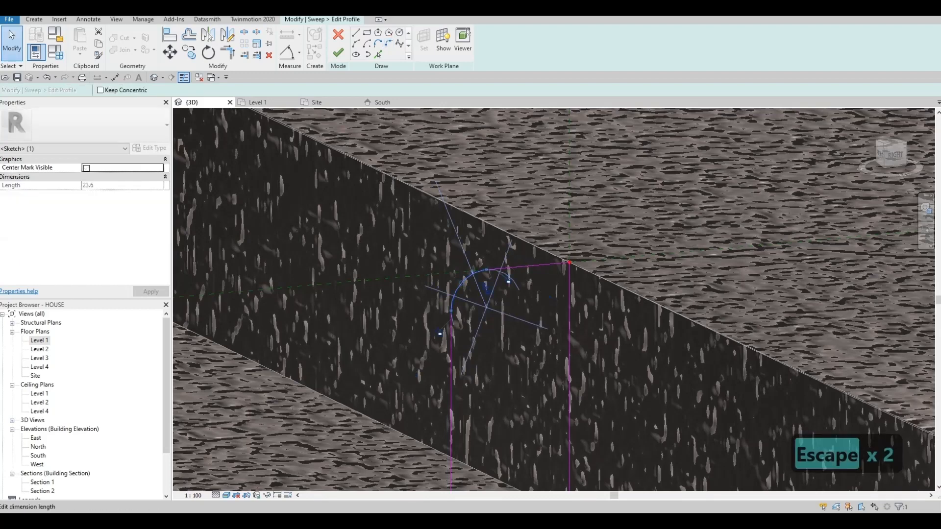
pyautogui.click(486, 289)
pyautogui.write('20')
pyautogui.press('Return')
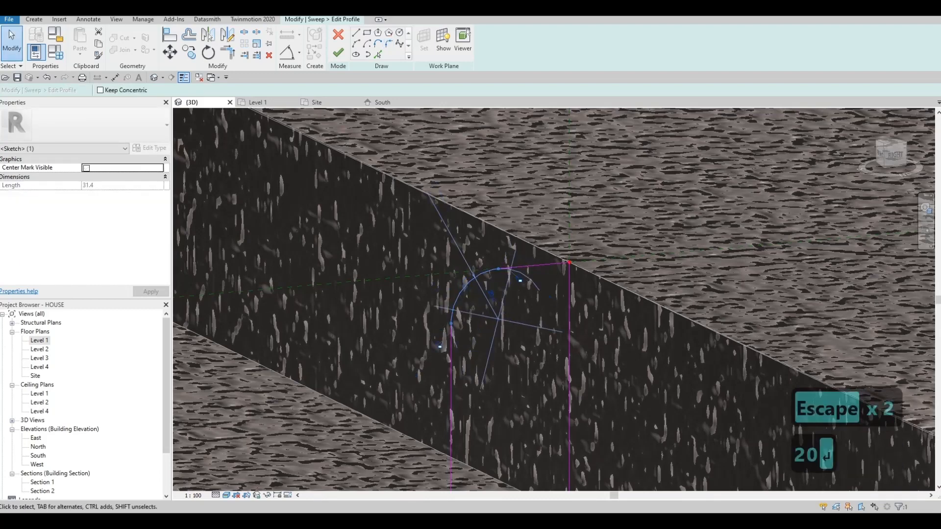
# - Finish the rounded profile and the sweep to create the kerb on the entrance-stair side of the driveway
pyautogui.click(338, 53)
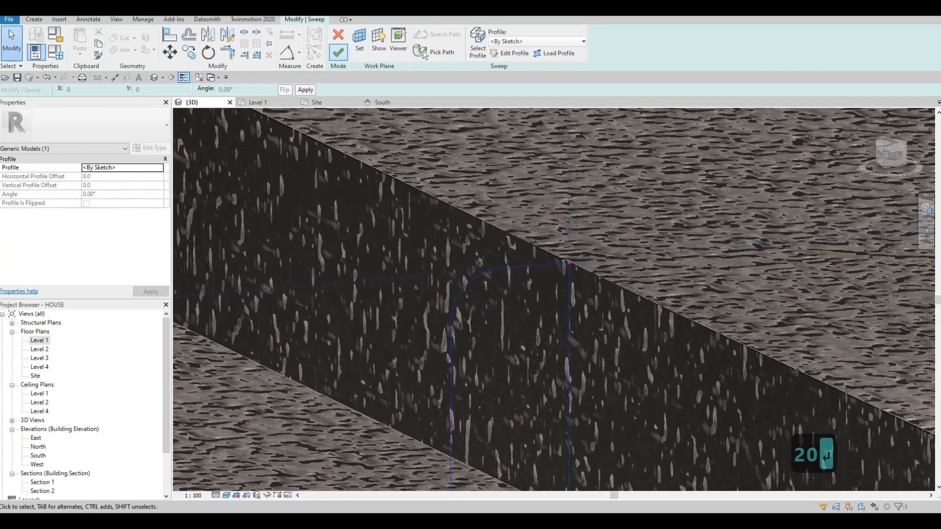
pyautogui.click(338, 53)
pyautogui.scroll(-5, 553, 299)
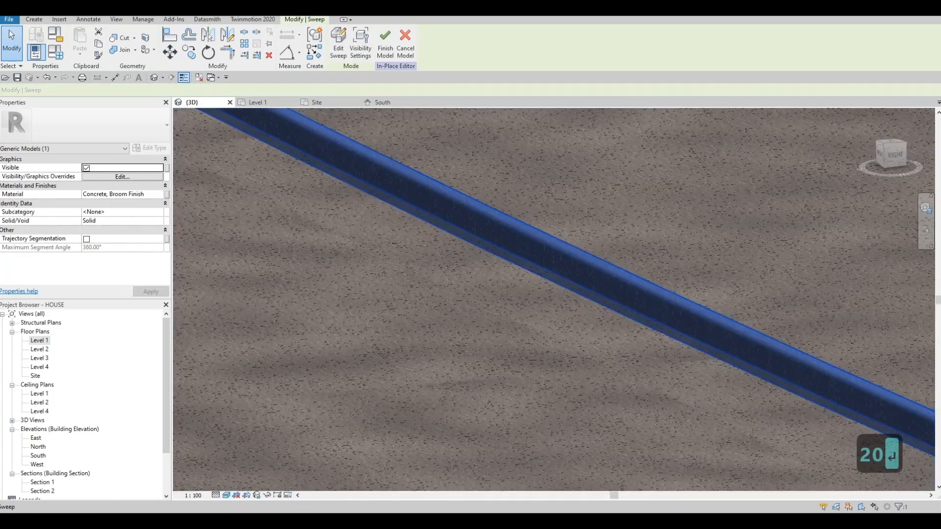
pyautogui.press('Escape')
# - Start a third sweep and pick the upper edge of the concrete strip across the road from the house as its path
pyautogui.scroll(-4, 553, 299)
pyautogui.keyDown('shift'); pyautogui.moveTo(613, 304); pyautogui.dragTo(616, 262, button='middle'); pyautogui.keyUp('shift')
pyautogui.click(34, 20)
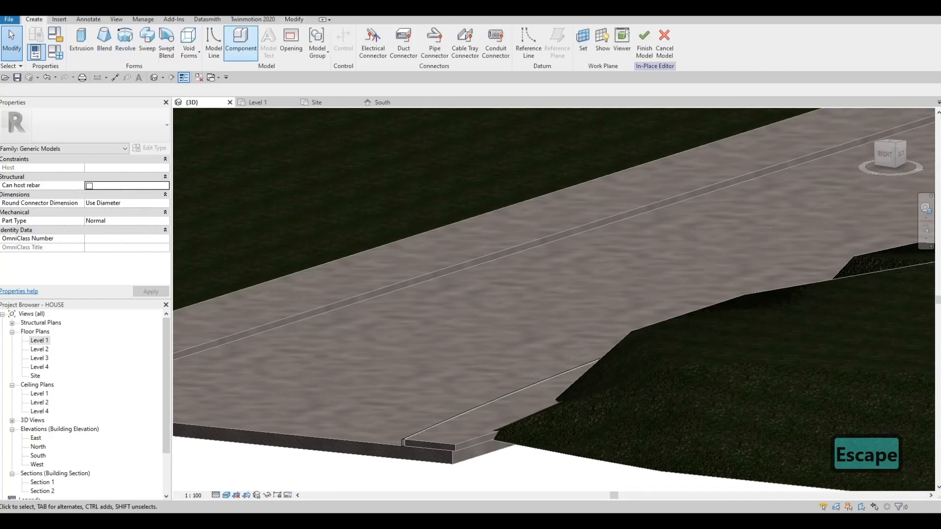
pyautogui.click(147, 41)
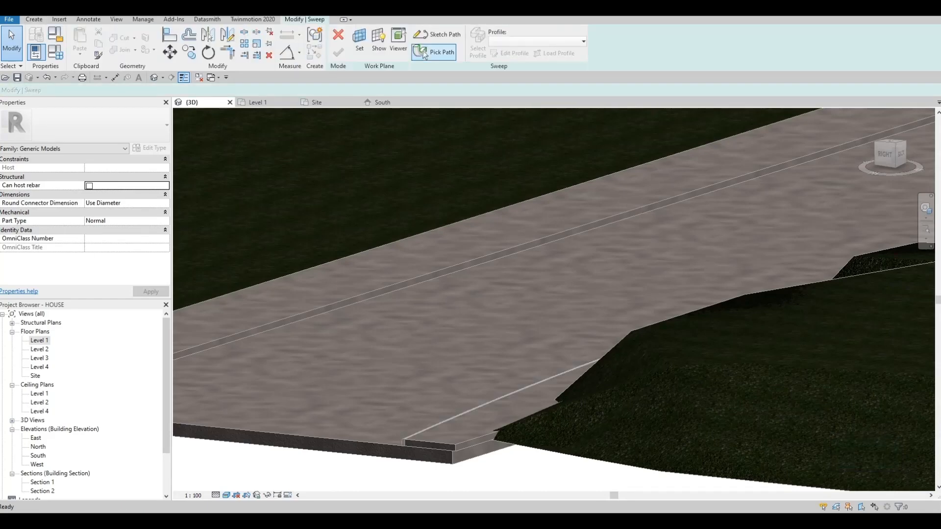
pyautogui.click(425, 53)
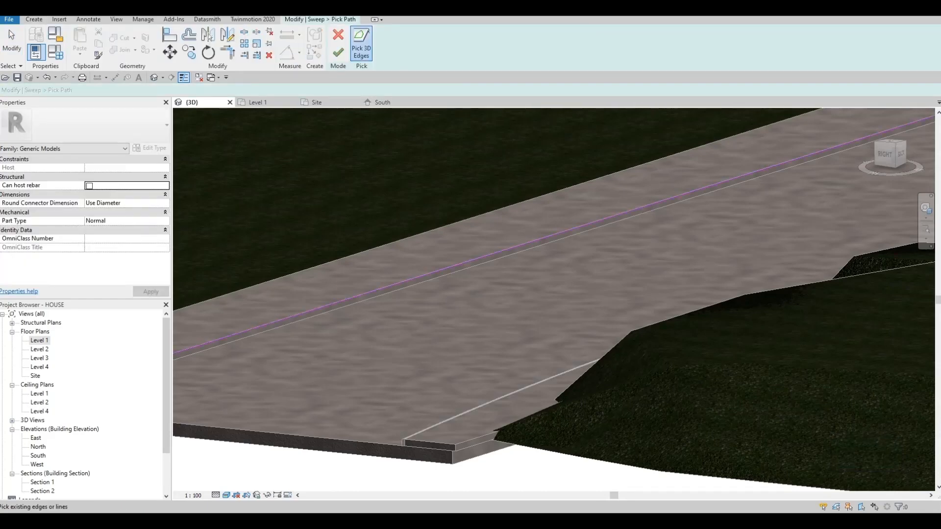
pyautogui.click(338, 53)
# - Sketch a rectangular profile about 60 mm wide and 120 mm high at the far strip's upper edge, on its road side
pyautogui.click(475, 44)
pyautogui.click(510, 53)
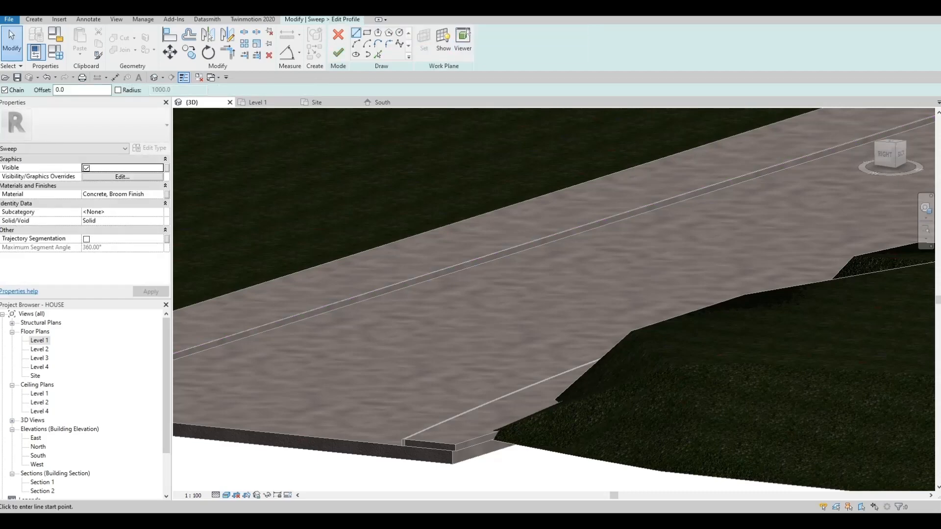
pyautogui.scroll(5, 564, 170)
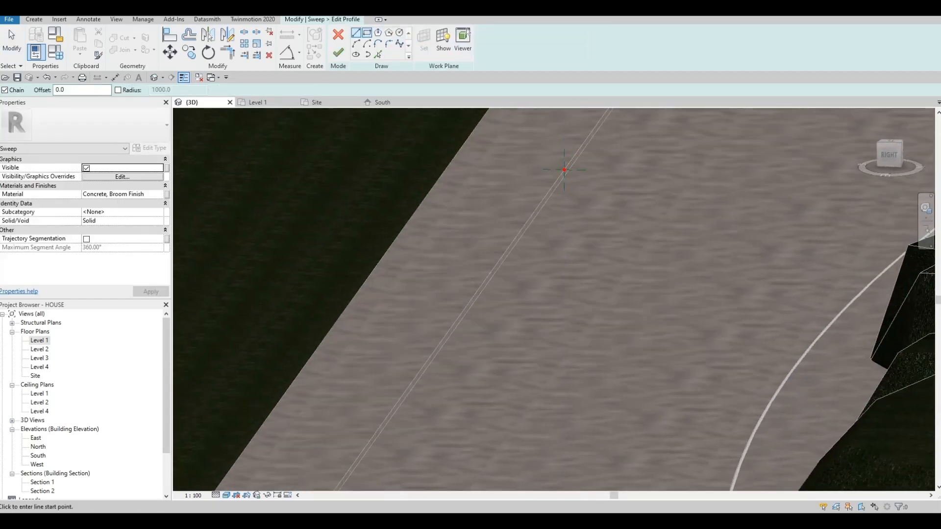
pyautogui.scroll(3, 564, 169)
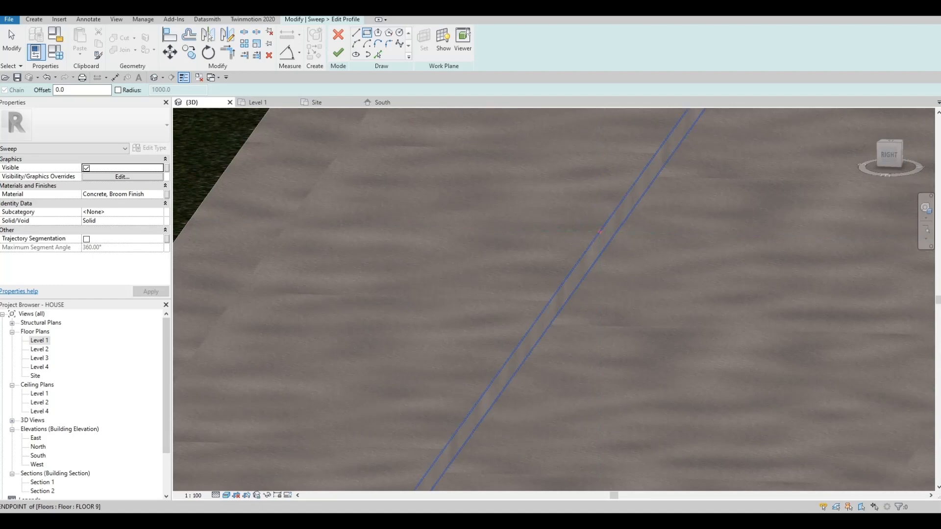
pyautogui.click(600, 231)
pyautogui.click(614, 260)
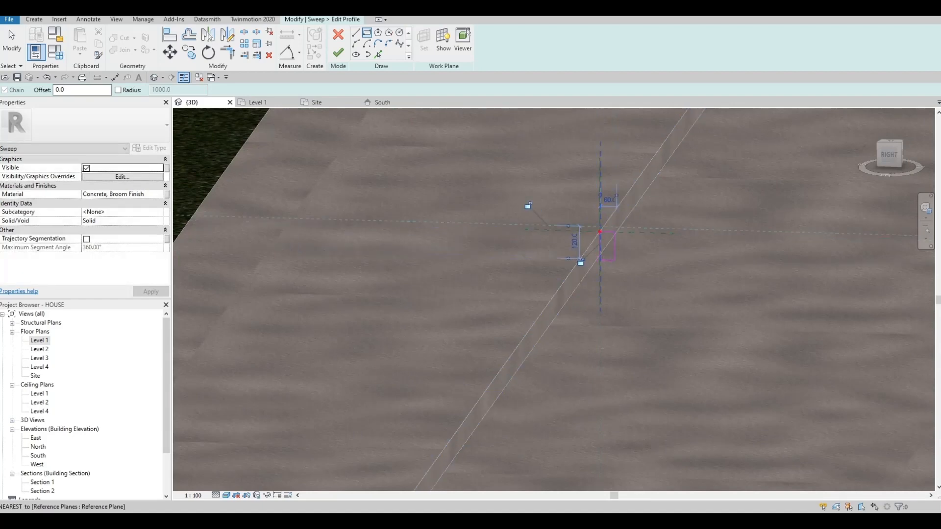
pyautogui.scroll(2, 580, 263)
pyautogui.press('Escape')
pyautogui.press('Escape')
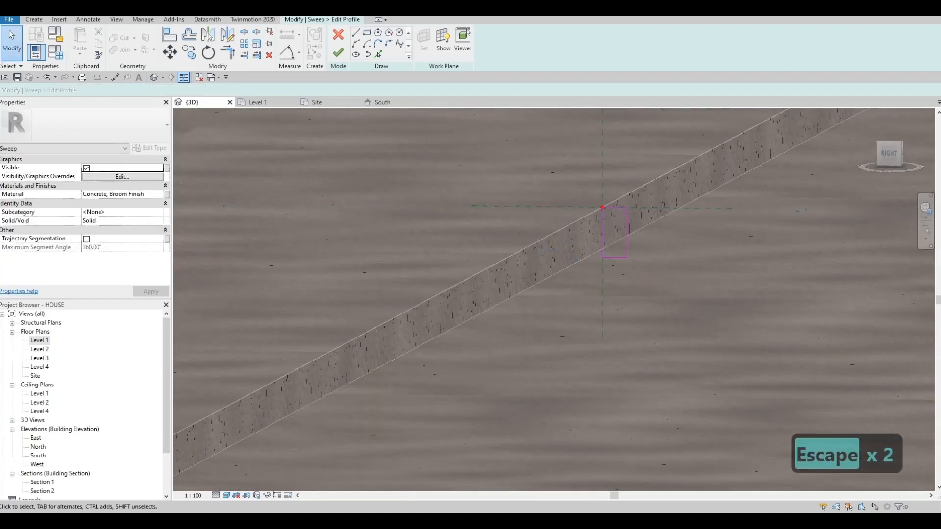
# - Set the far kerb profile's height to 100 mm and its width to 50 mm
pyautogui.click(640, 232)
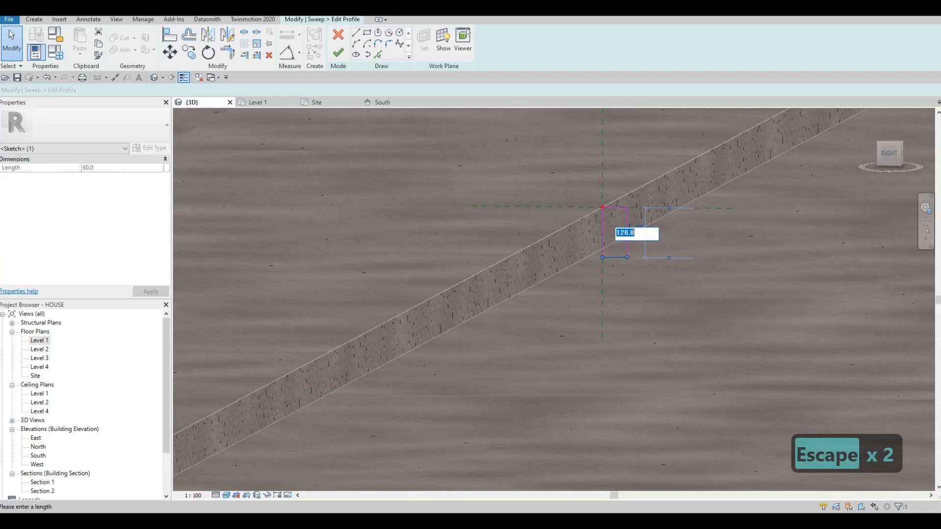
pyautogui.write('100')
pyautogui.press('Return')
pyautogui.press('Escape')
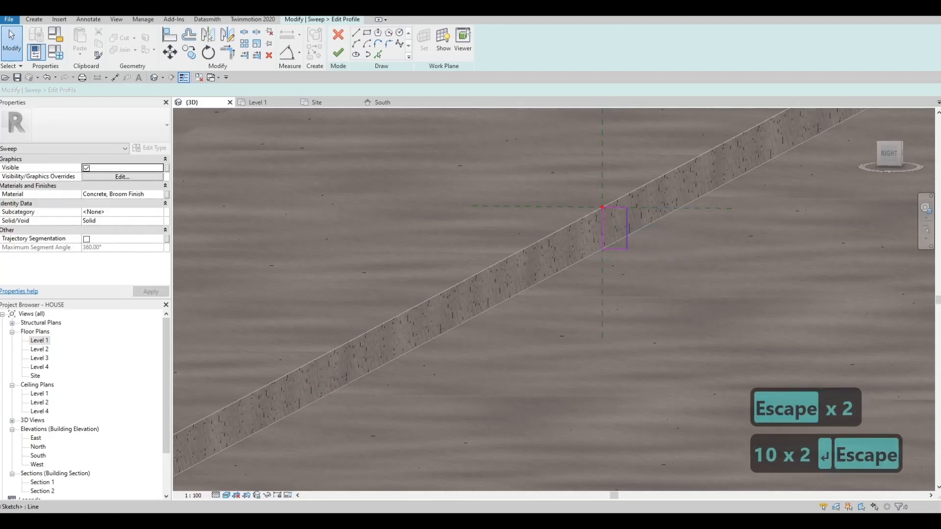
pyautogui.click(614, 183)
pyautogui.write('20')
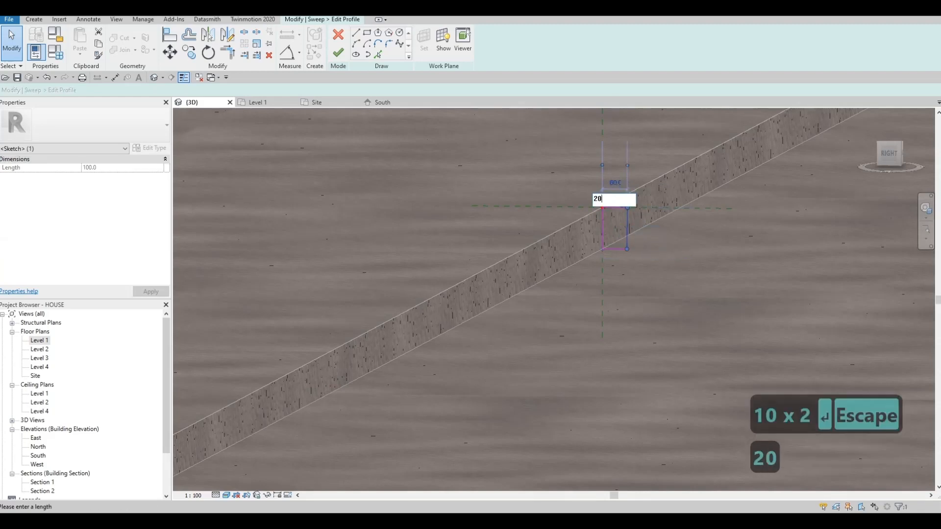
pyautogui.press('BackSpace')
pyautogui.press('BackSpace')
pyautogui.write('50')
pyautogui.press('Return')
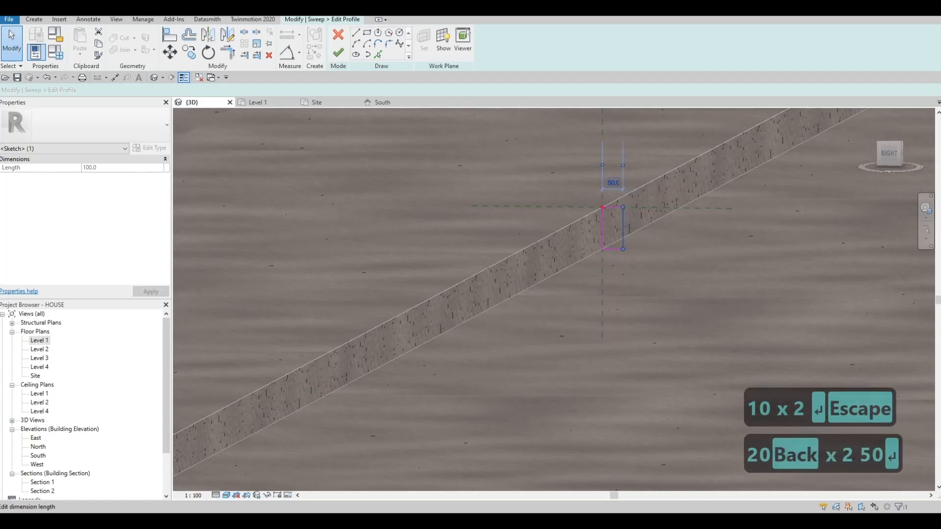
# - Fillet the far kerb profile's upper road-side corner and set the arc's radius to 20 mm
pyautogui.click(389, 44)
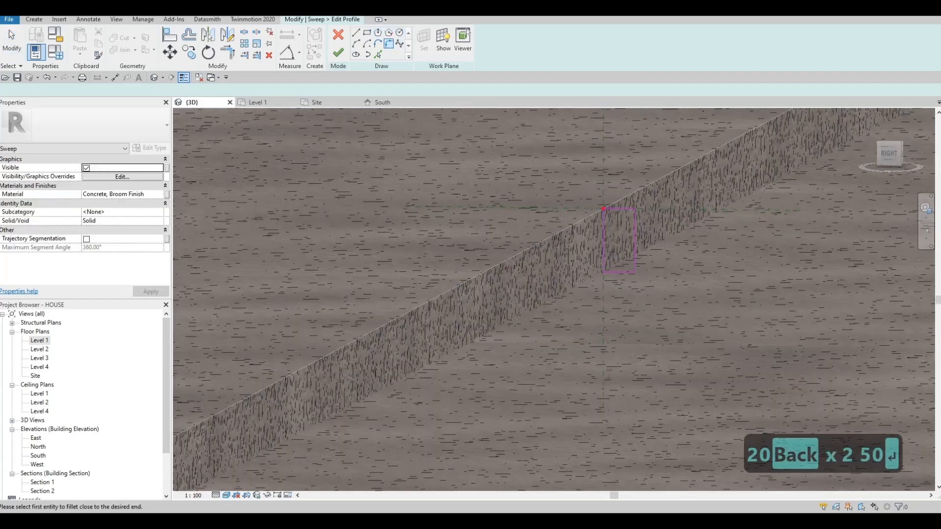
pyautogui.click(635, 227)
pyautogui.click(631, 214)
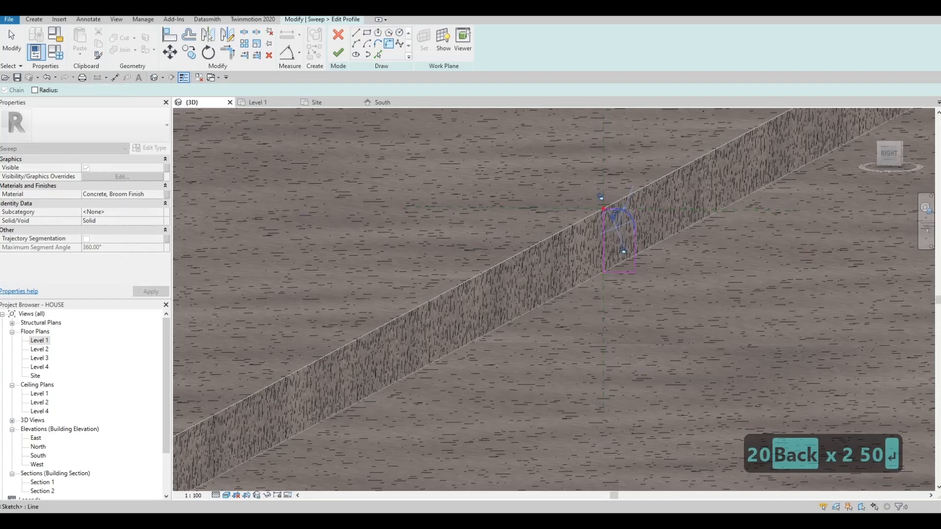
pyautogui.scroll(2, 631, 213)
pyautogui.press('Escape')
pyautogui.press('Escape')
pyautogui.click(630, 215)
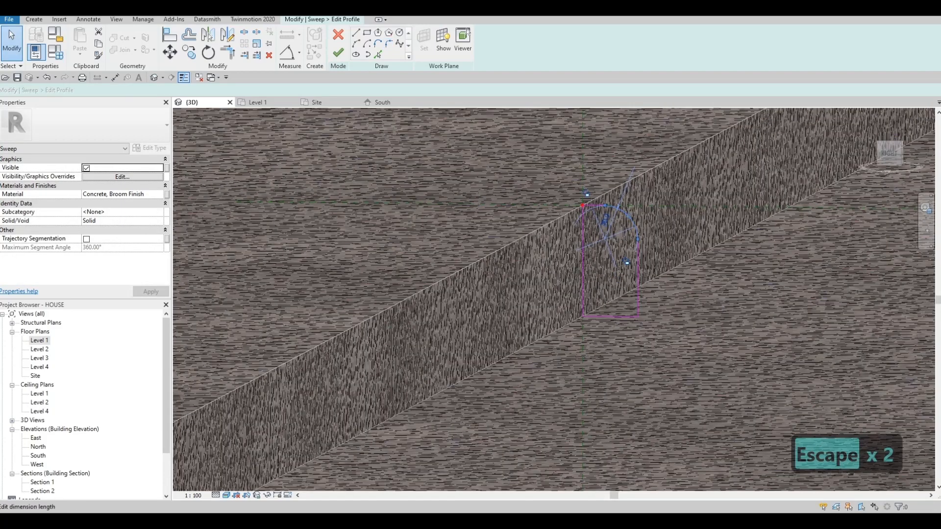
pyautogui.click(589, 220)
pyautogui.write('20')
pyautogui.press('Return')
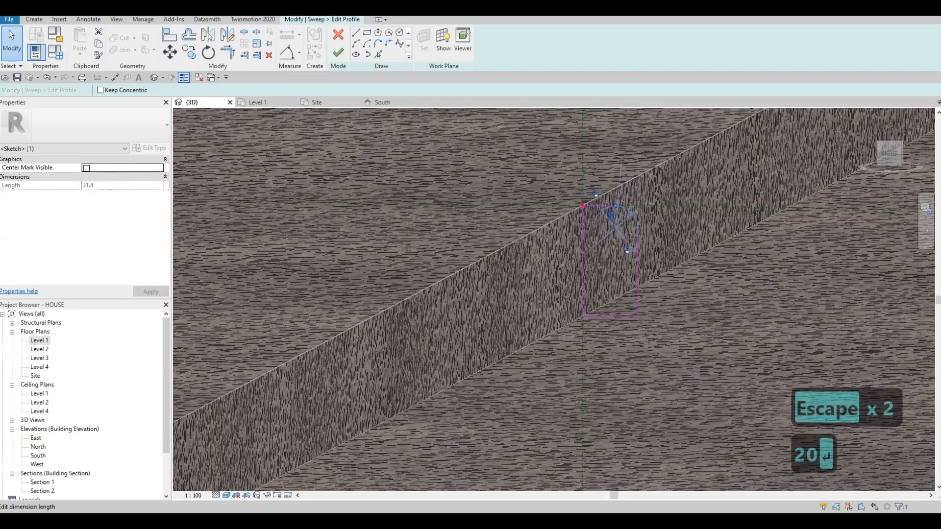
# - Finish the far kerb's profile and sweep, and complete the in-place kerb model
pyautogui.click(338, 52)
pyautogui.click(338, 51)
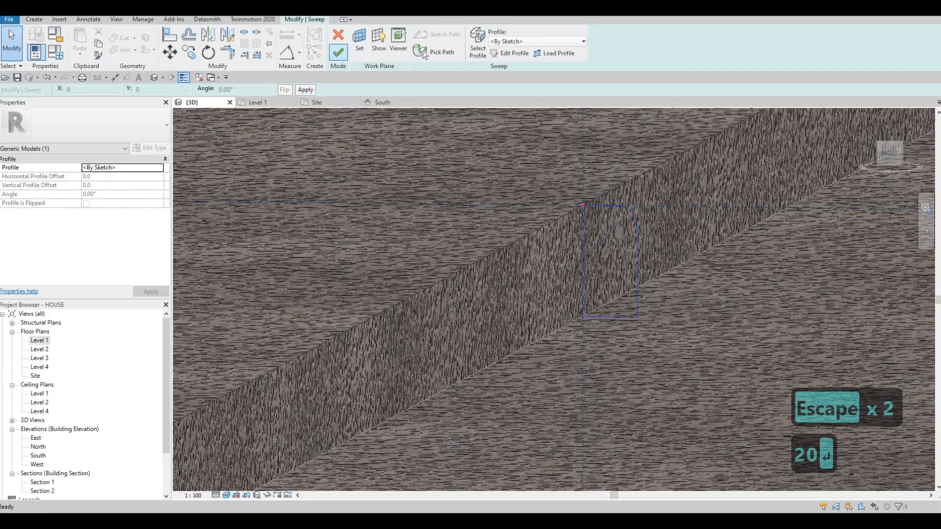
pyautogui.click(385, 44)
pyautogui.scroll(-9, 539, 235)
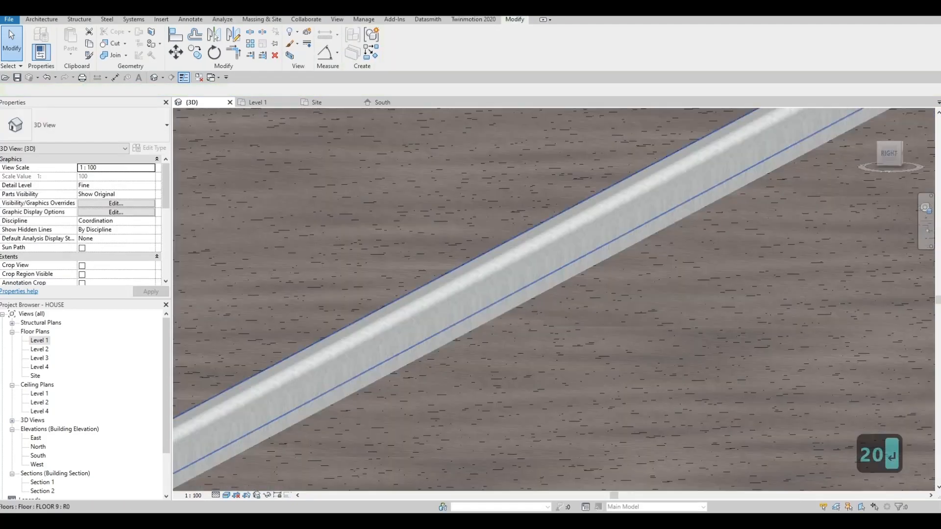
pyautogui.press('Escape')
# - Examine the new kerbs along the road and the house's whole street front in the 3D view
pyautogui.keyDown('shift'); pyautogui.moveTo(441, 274); pyautogui.dragTo(588, 367, button='middle'); pyautogui.keyUp('shift')
pyautogui.scroll(-2, 539, 353)
pyautogui.keyDown('shift'); pyautogui.moveTo(544, 314); pyautogui.dragTo(665, 294, button='middle'); pyautogui.keyUp('shift')
pyautogui.scroll(2, 664, 293)
pyautogui.moveTo(618, 319); pyautogui.dragTo(612, 353, button='middle')
pyautogui.keyDown('shift'); pyautogui.moveTo(612, 353); pyautogui.dragTo(611, 317, button='middle'); pyautogui.keyUp('shift')
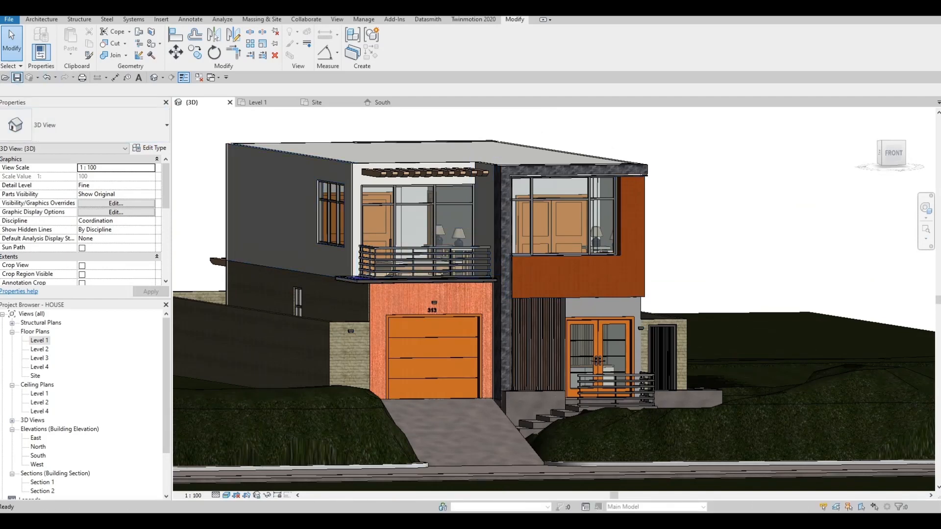
pyautogui.press('F1')
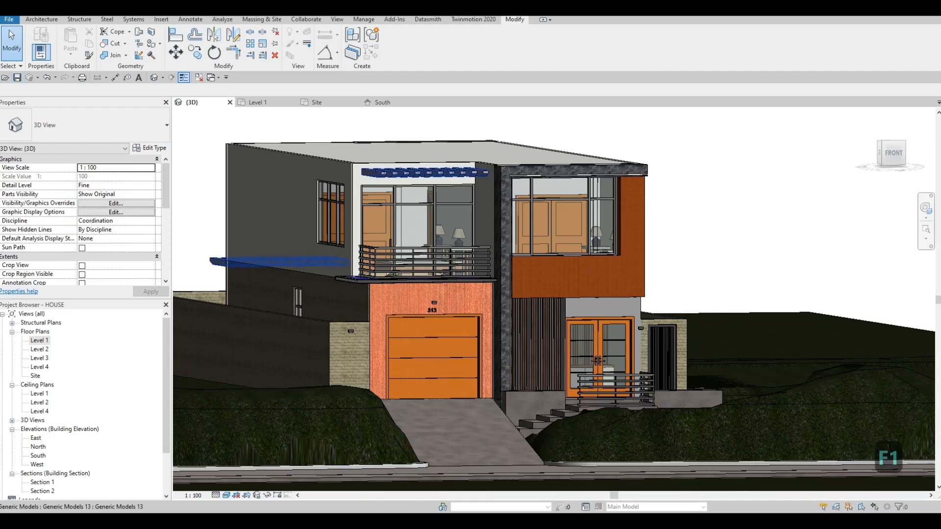